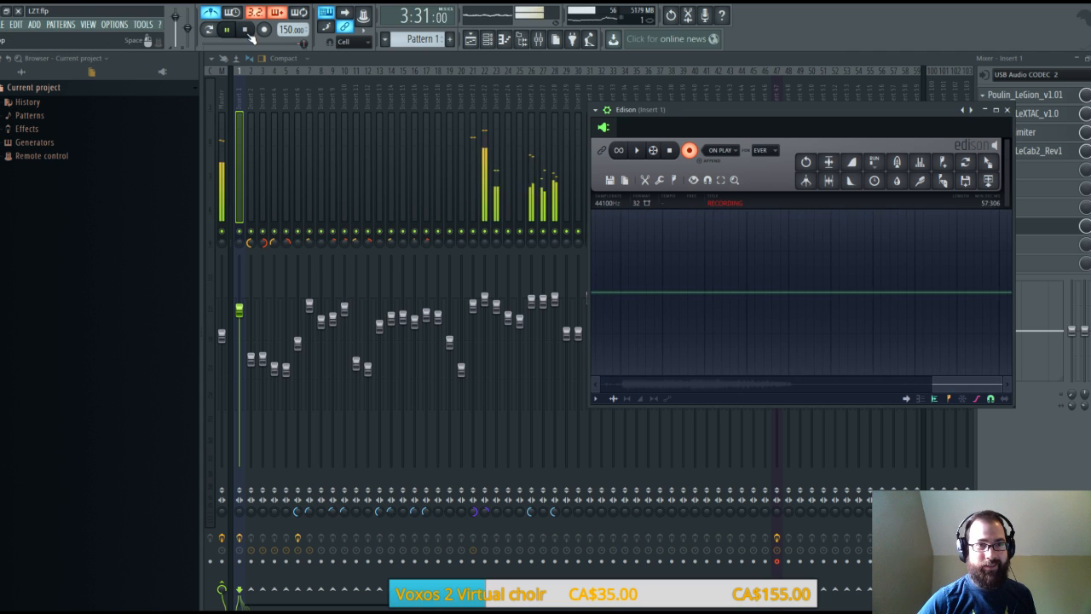
Stop playback and close the Edison, mixer and two audio clip channel windows
left_click(298, 46)
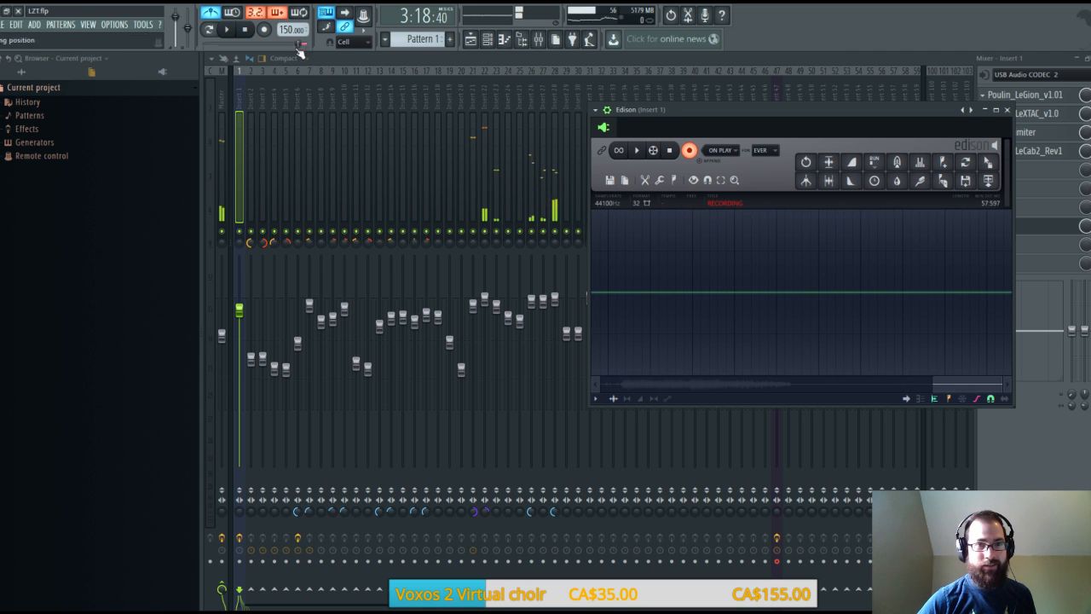
left_click(1007, 111)
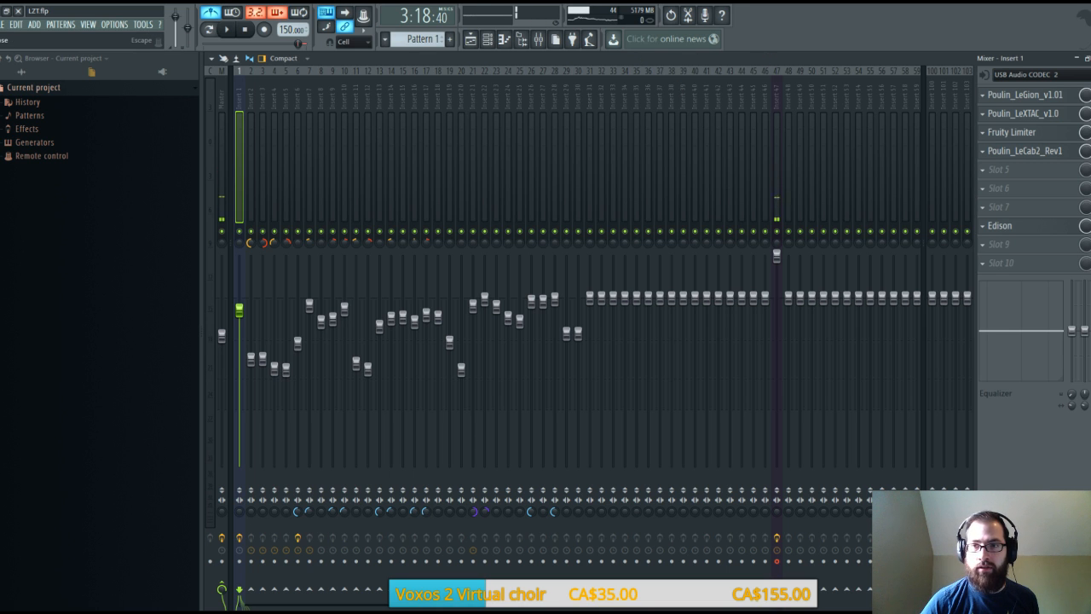
left_click(1090, 57)
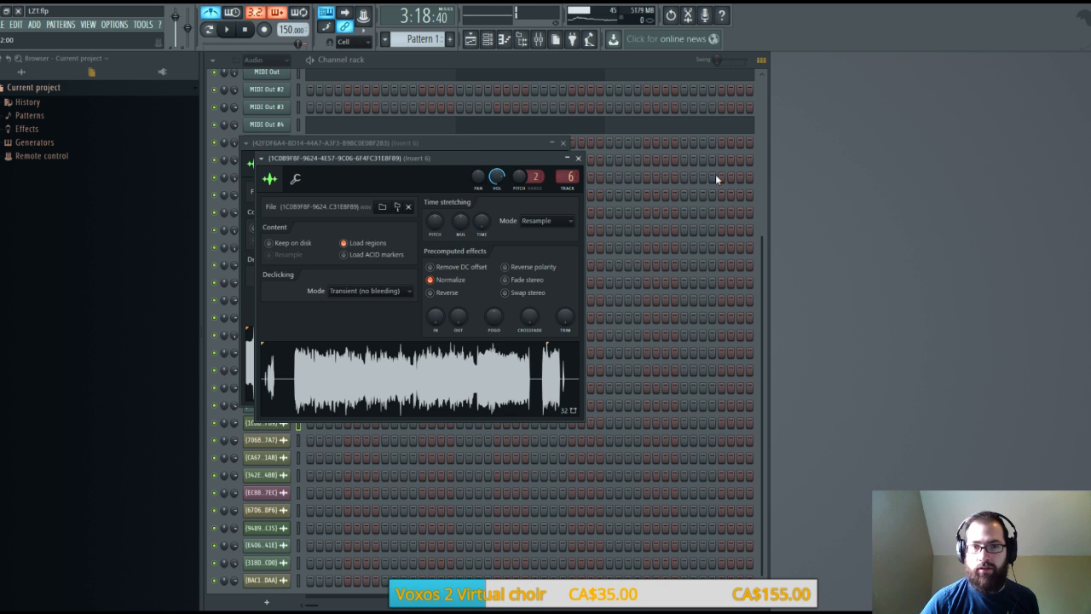
left_click(578, 158)
left_click(563, 142)
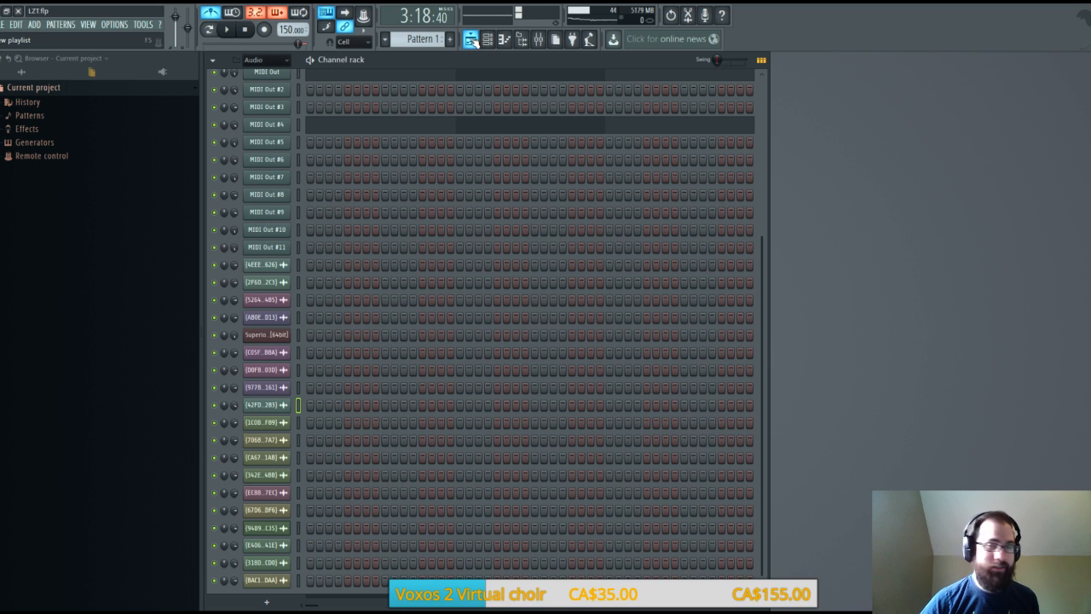
Check the mixer briefly, close it and open the playlist
left_click(540, 39)
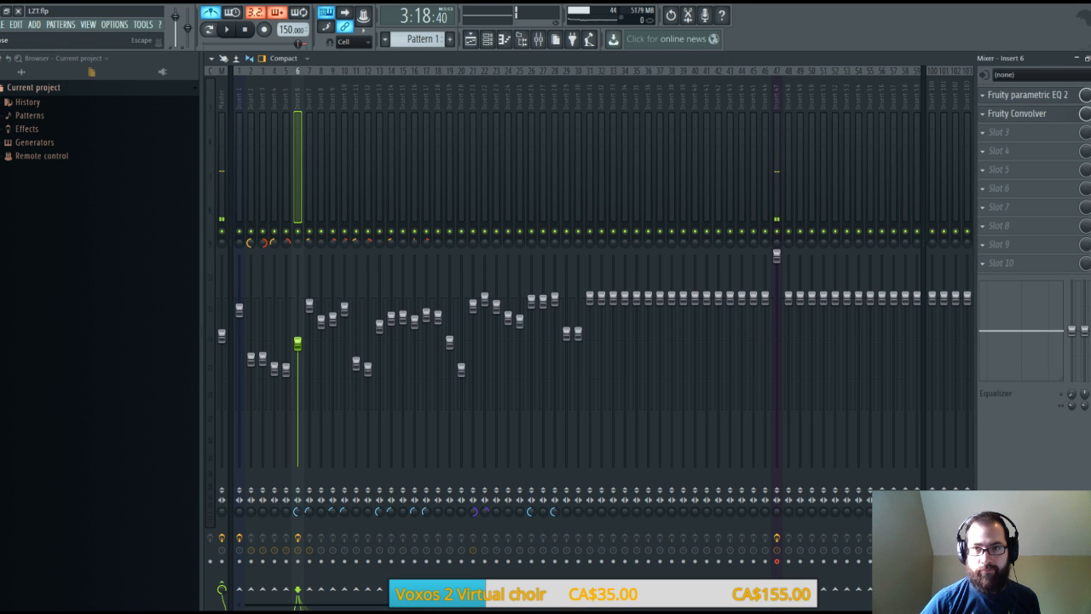
left_click(1090, 58)
left_click(473, 46)
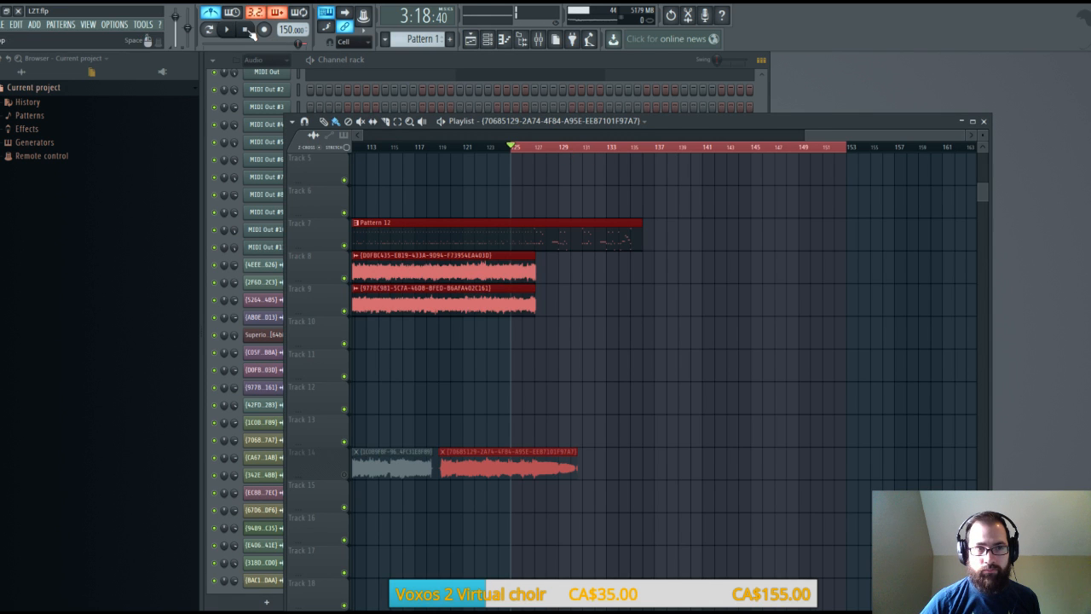
Open the Edison recorder loaded on mixer Insert 1 and close the mixer
left_click(538, 41)
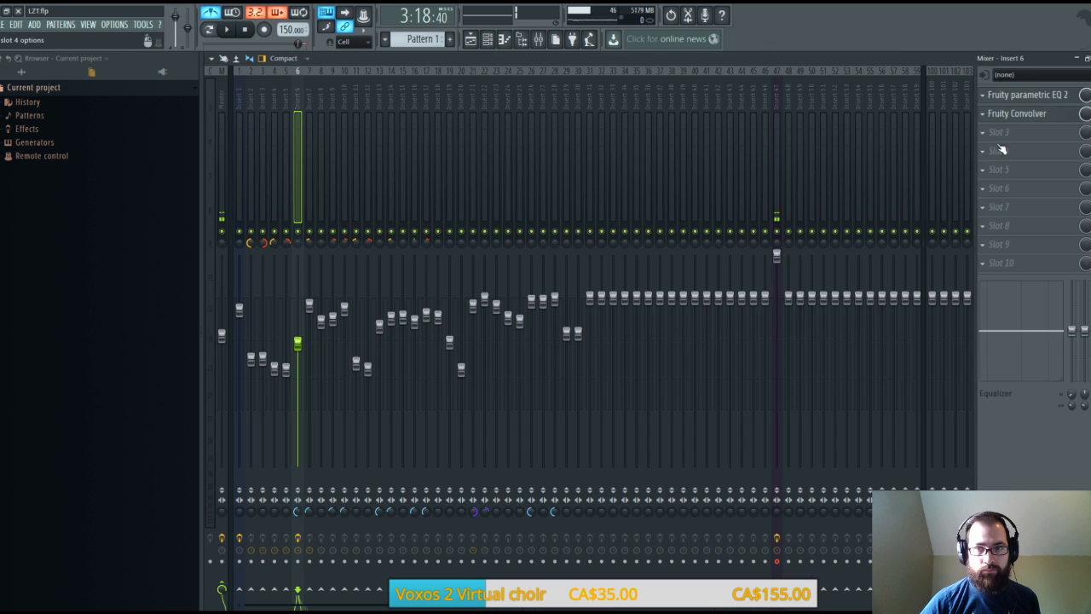
left_click(238, 170)
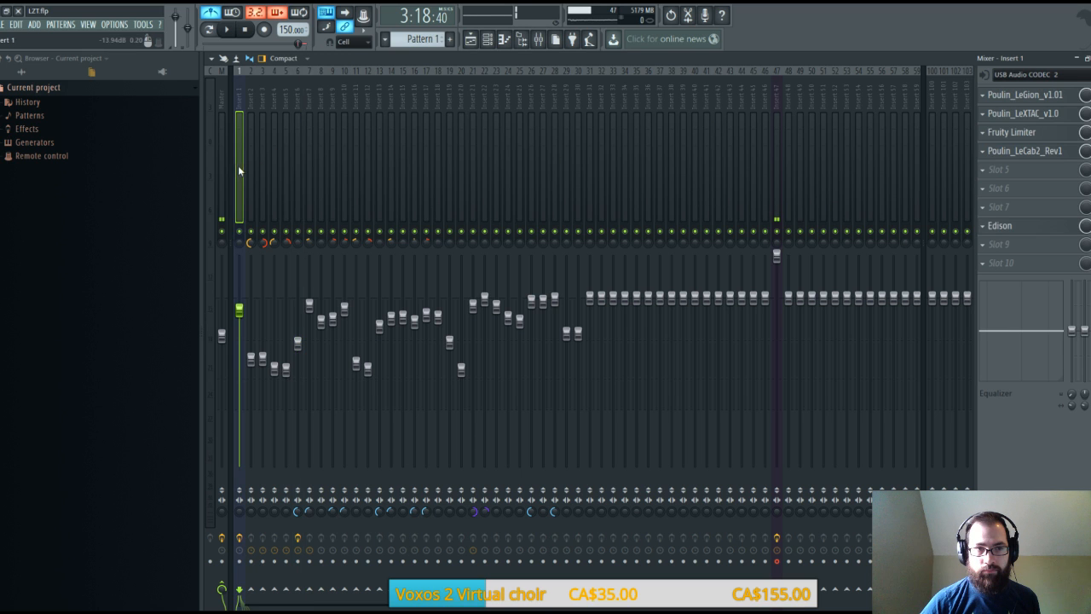
left_click(1001, 226)
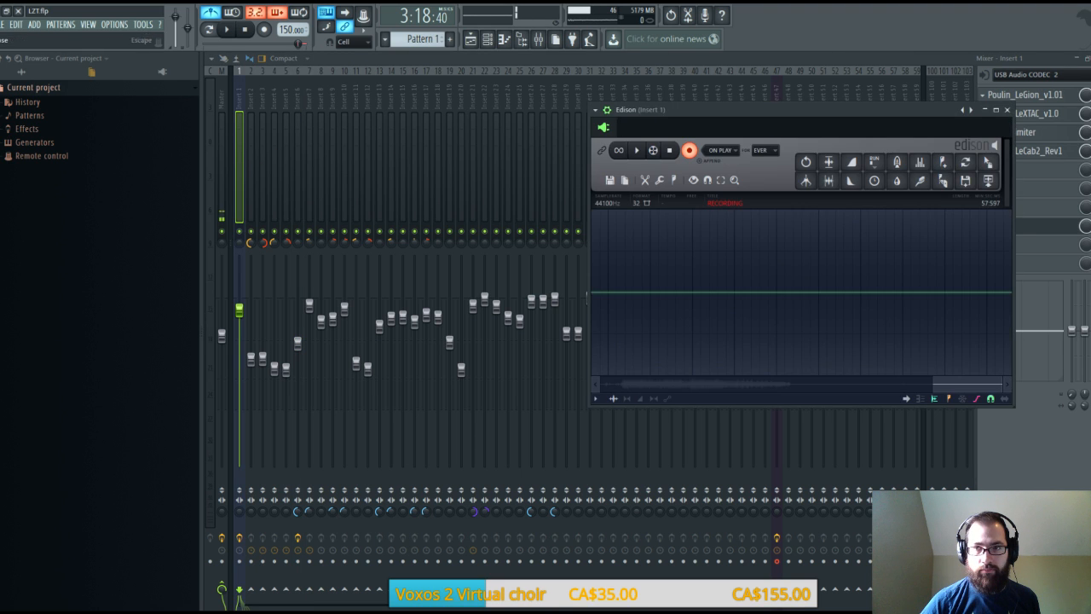
left_click(1090, 59)
Clear the old recording in Edison, re-arm it to record on play, and move its window off the playlist clips
left_click_drag(906, 107, 917, 121)
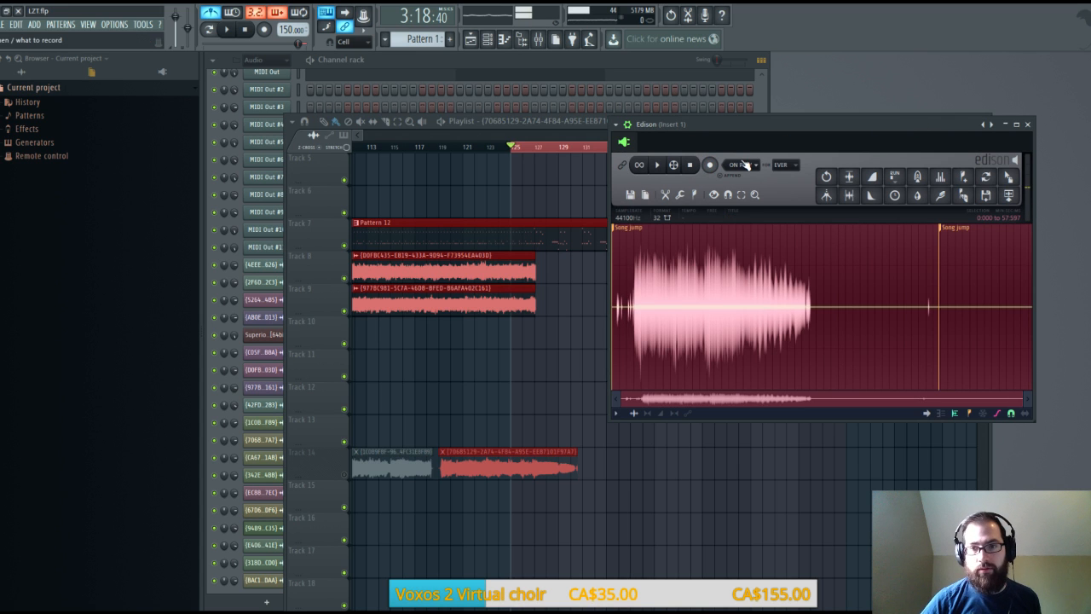
key("Delete")
left_click_drag(770, 126, 912, 211)
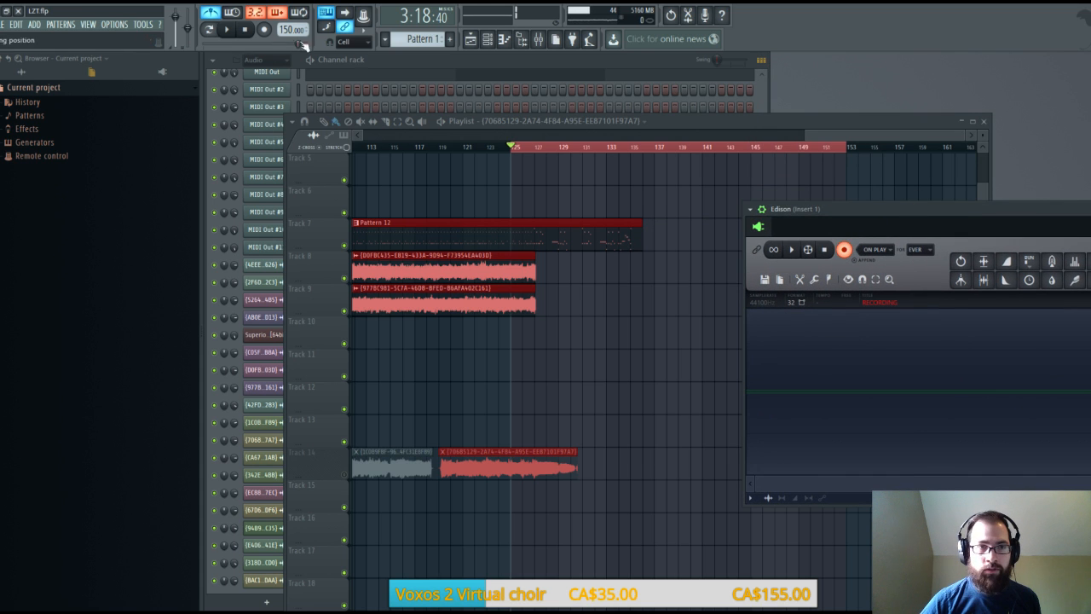
Record a take in Edison while the song plays from bar 125, ending both playback and recording
left_click(229, 30)
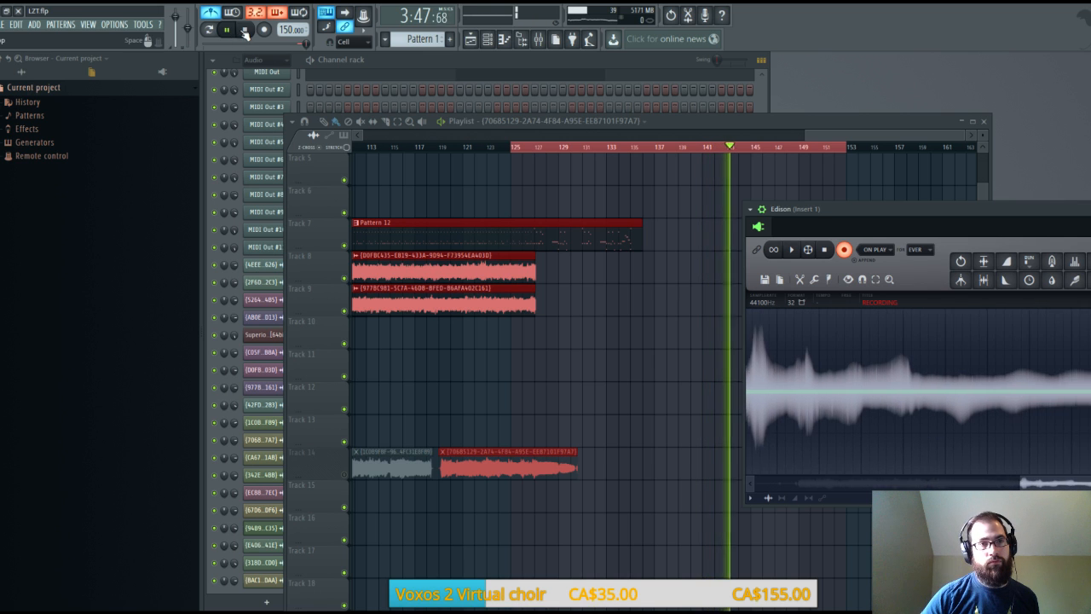
left_click(245, 29)
left_click(825, 250)
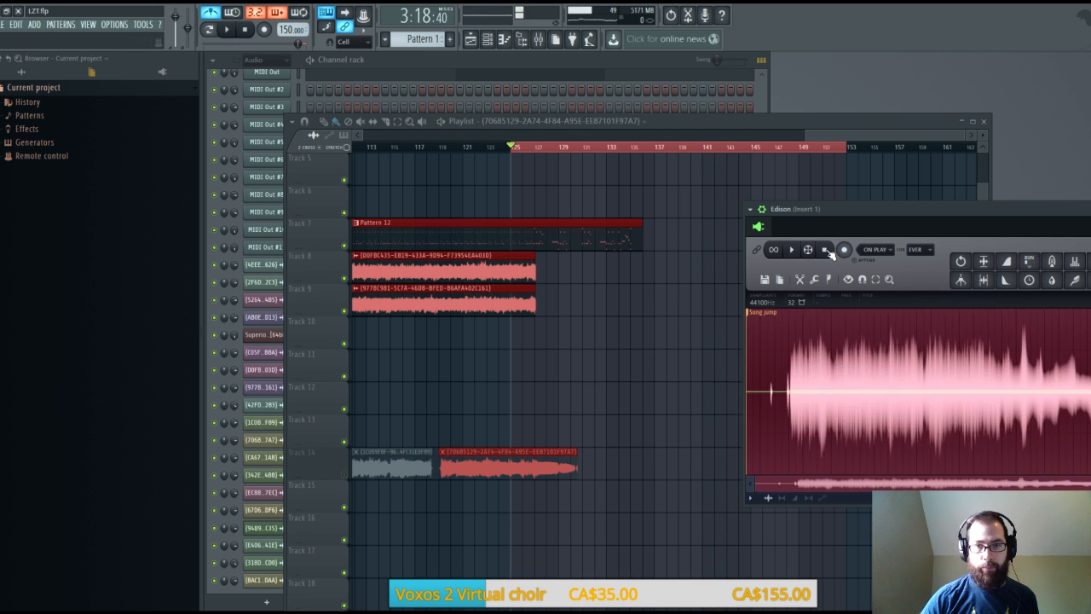
Place the recorded take from Edison on playlist Track 10, starting at bar 125
left_click_drag(860, 212, 714, 172)
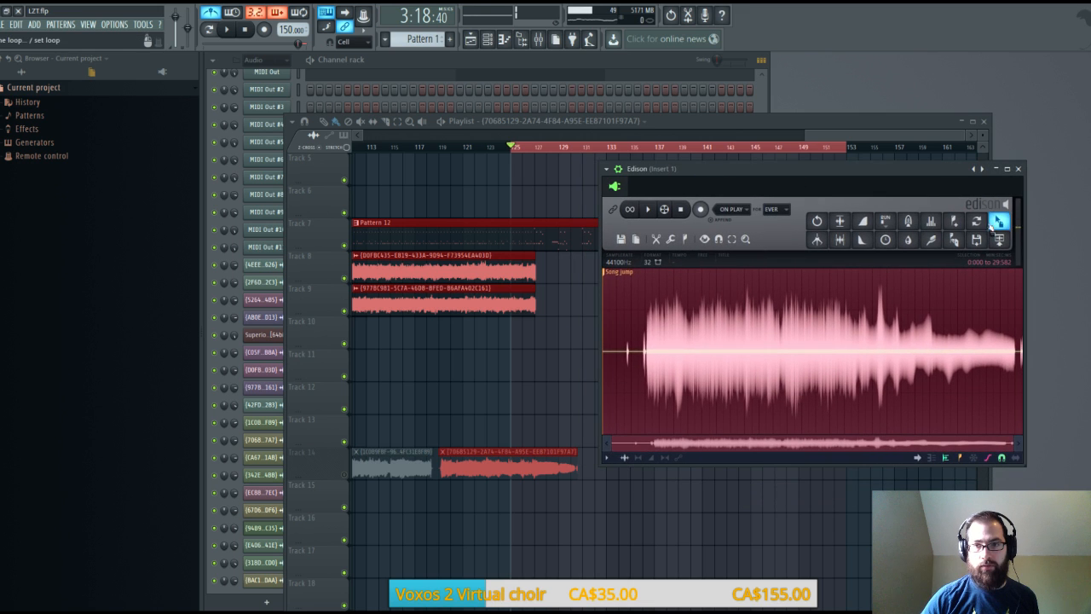
left_click_drag(993, 222, 797, 246)
left_click_drag(517, 329, 519, 329)
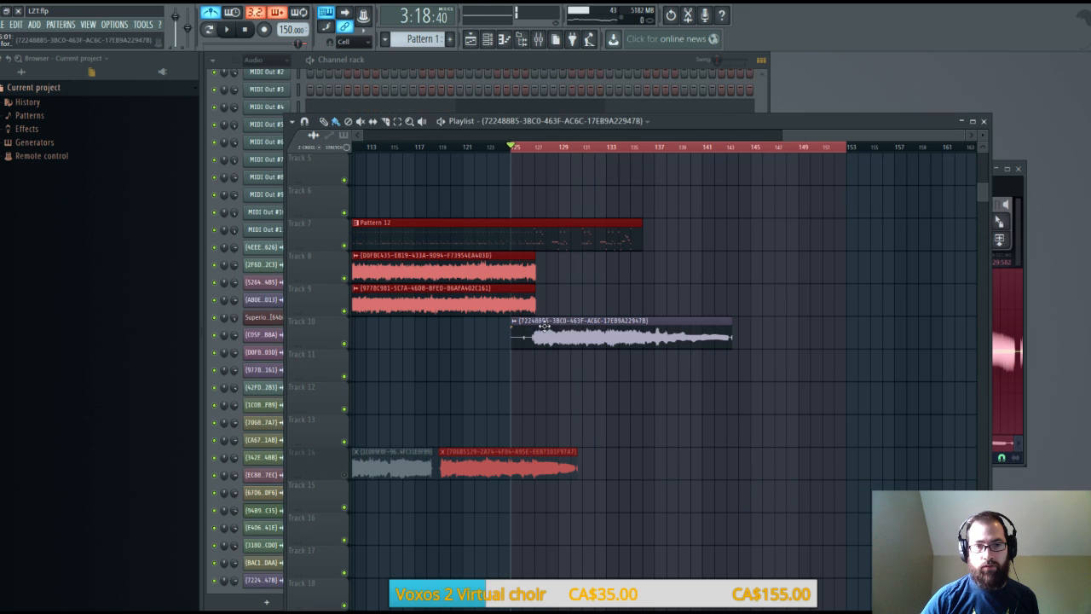
Normalize the new Track 10 clip and route its channel to mixer track 1
double_click(550, 326)
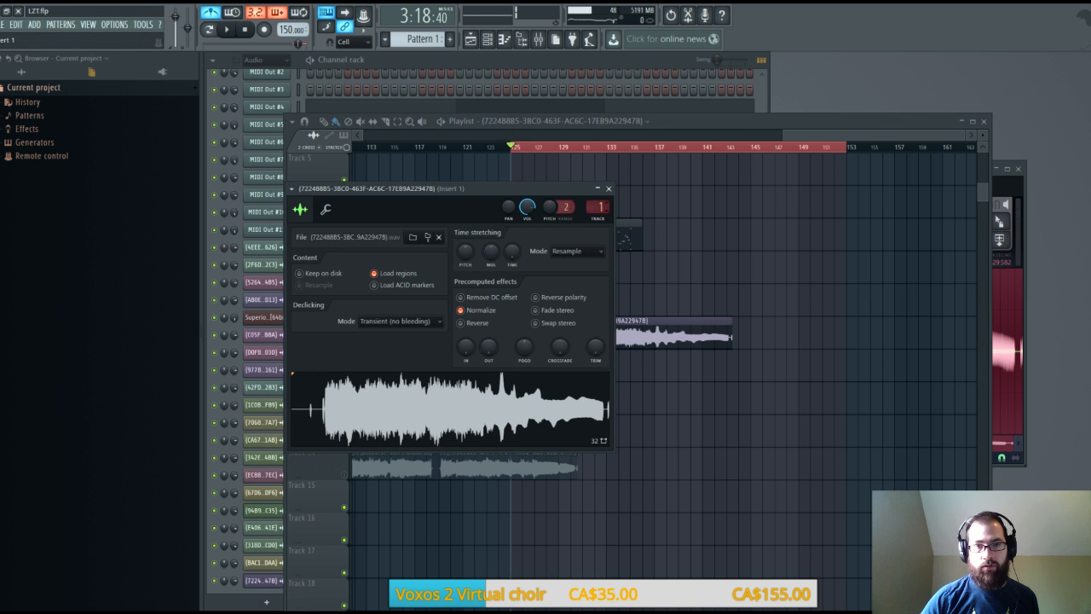
left_click(609, 189)
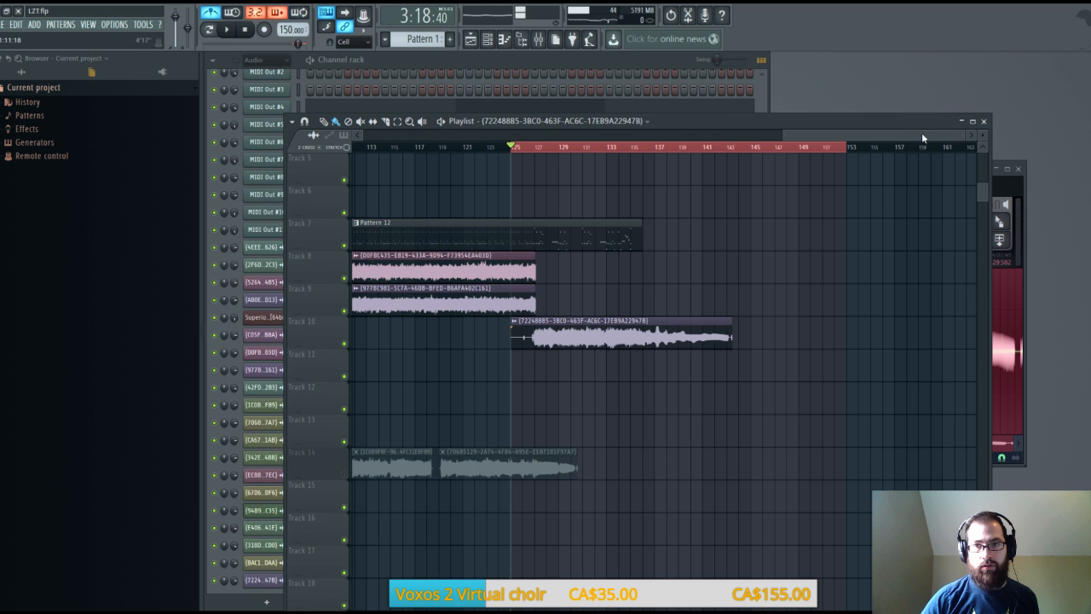
Clear the first take from Edison and record a second take while the song plays from bar 125
left_click_drag(889, 122, 833, 135)
left_click(951, 169)
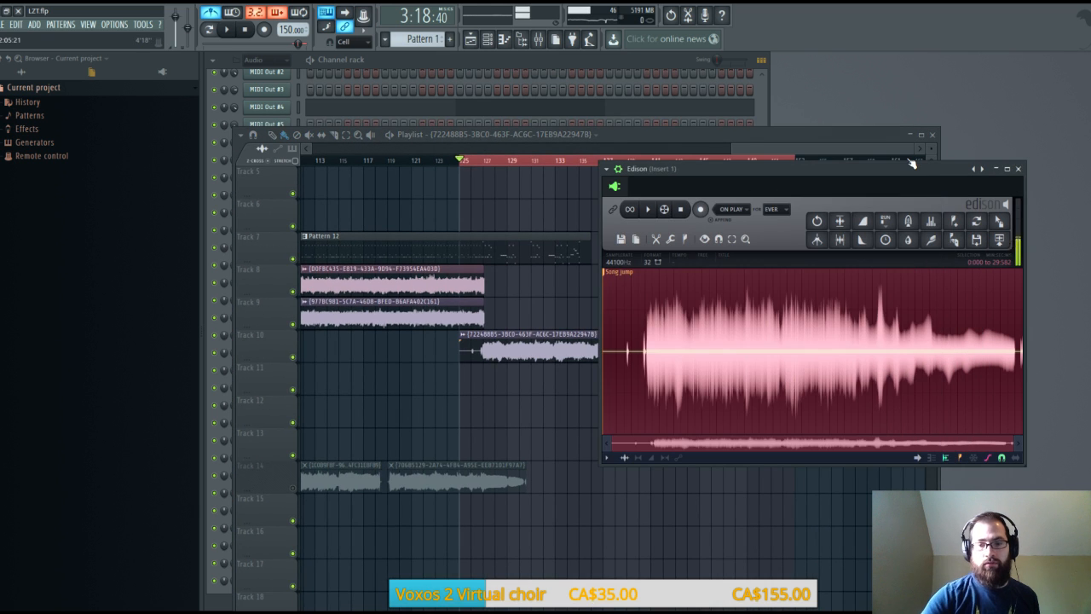
key("Delete")
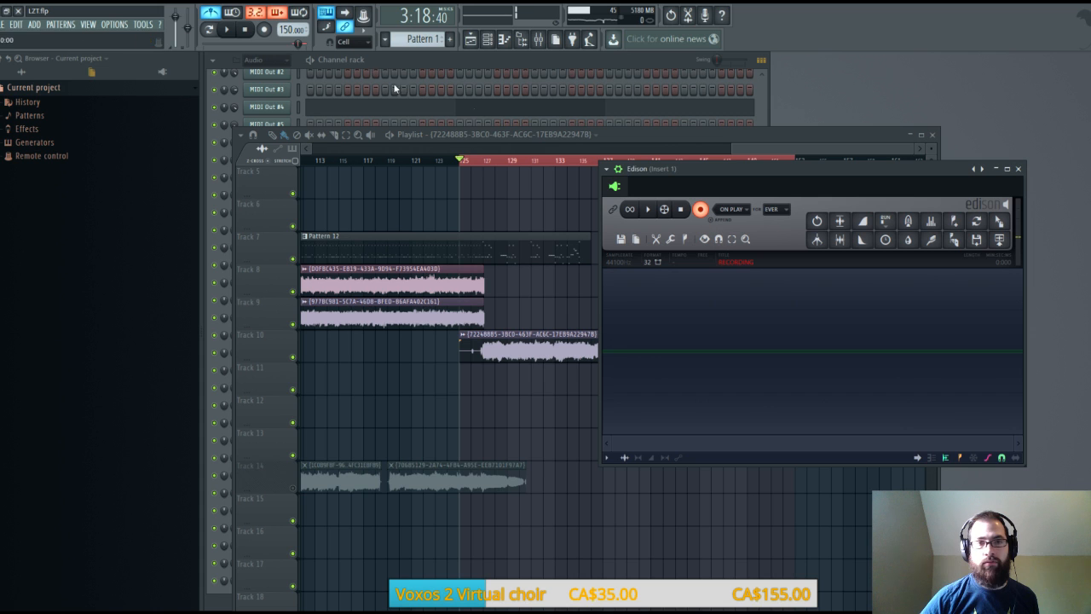
left_click(229, 31)
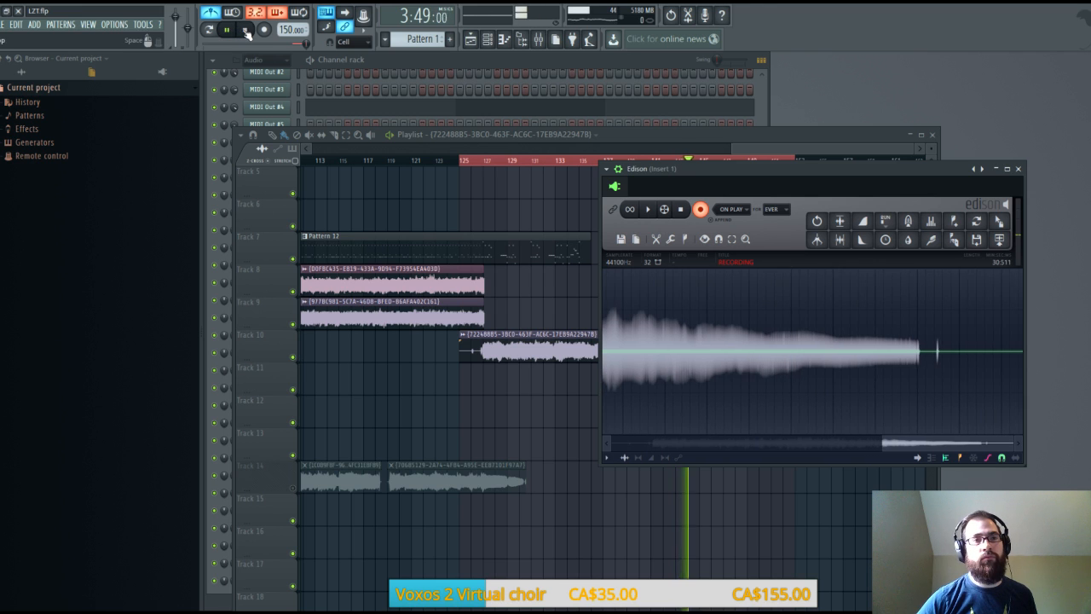
key("space")
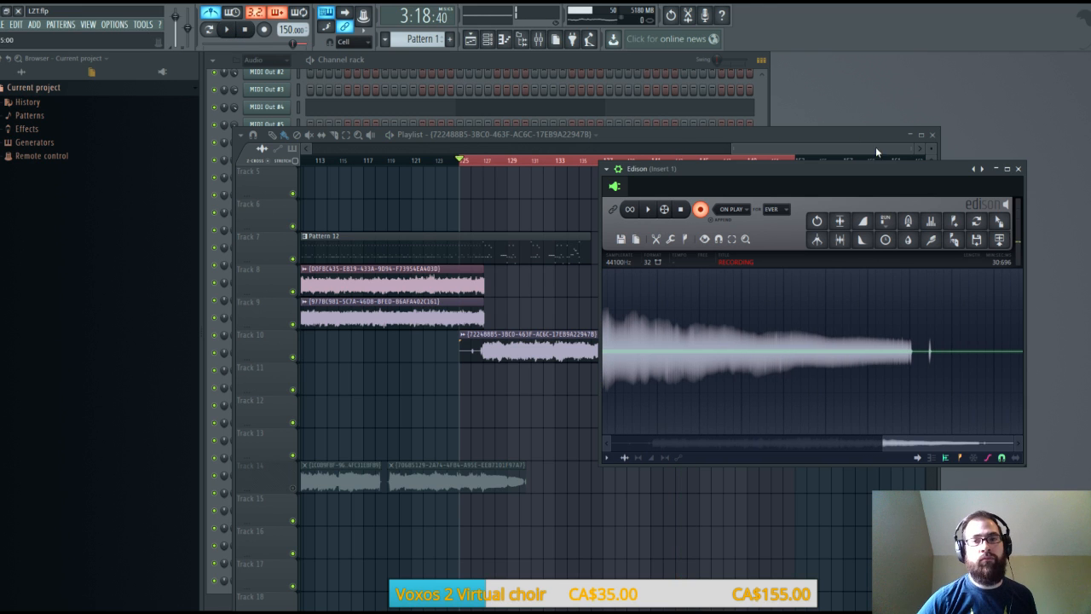
Place the second take from Edison on playlist Track 11, starting at bar 125
left_click_drag(891, 172, 955, 142)
left_click_drag(1063, 191, 507, 373)
Normalize the new Track 11 clip and route its channel to mixer track 4
double_click(507, 369)
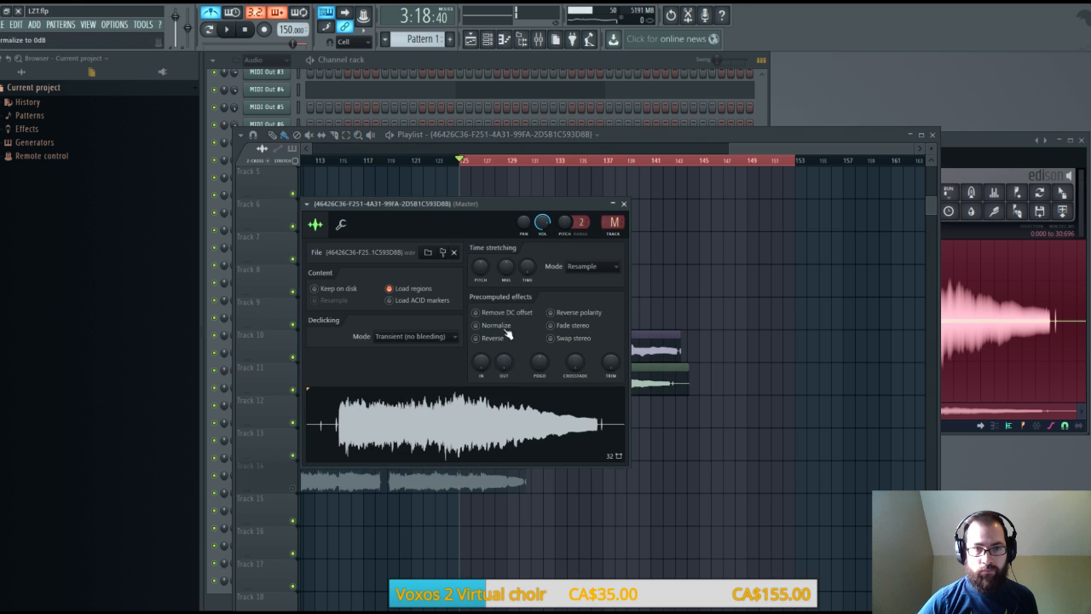
left_click(479, 325)
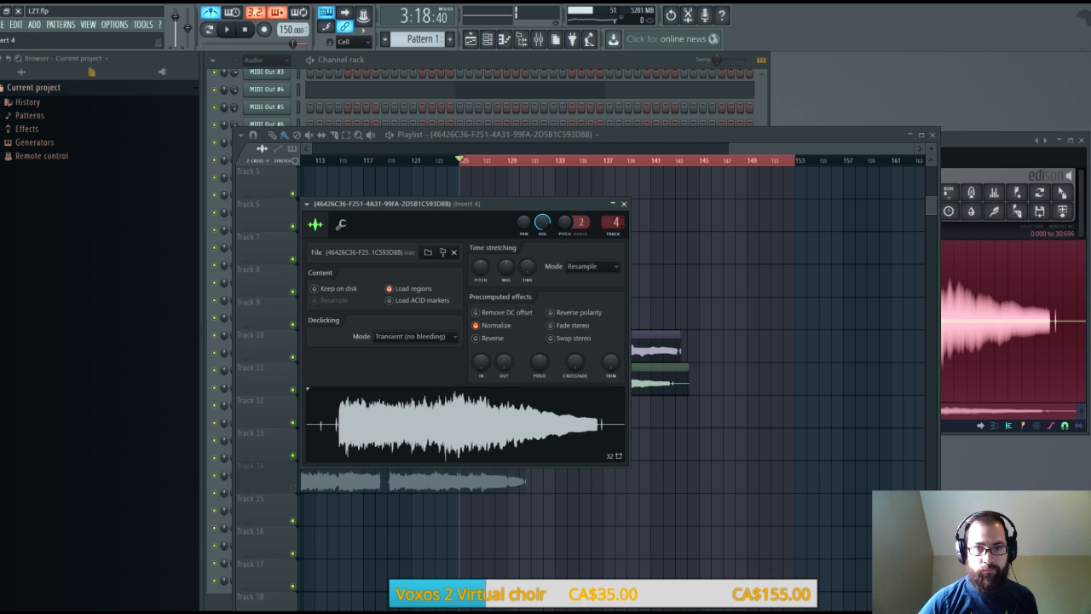
left_click(625, 206)
Bring the Edison window back to the front and close it
left_click(962, 140)
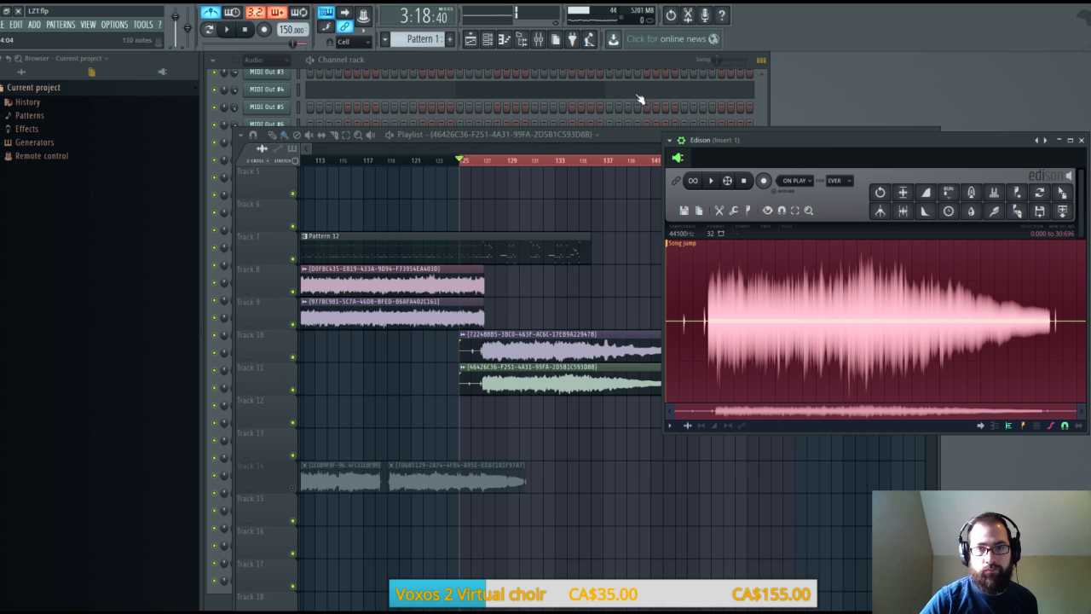
left_click_drag(811, 138, 649, 102)
left_click(917, 105)
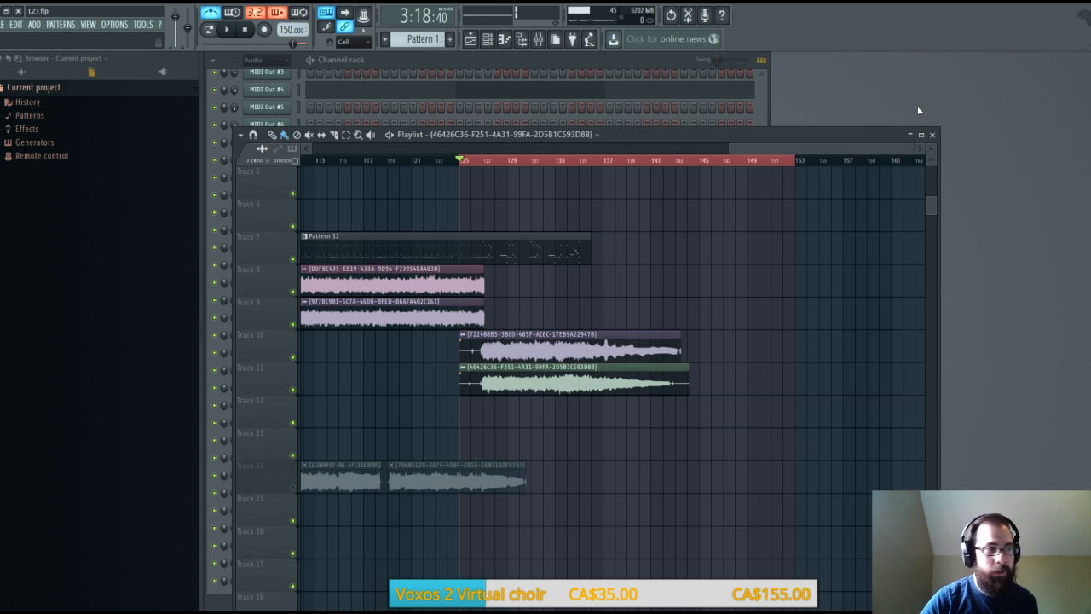
Play the section from bar 125 twice to listen to the two new takes together
key("space")
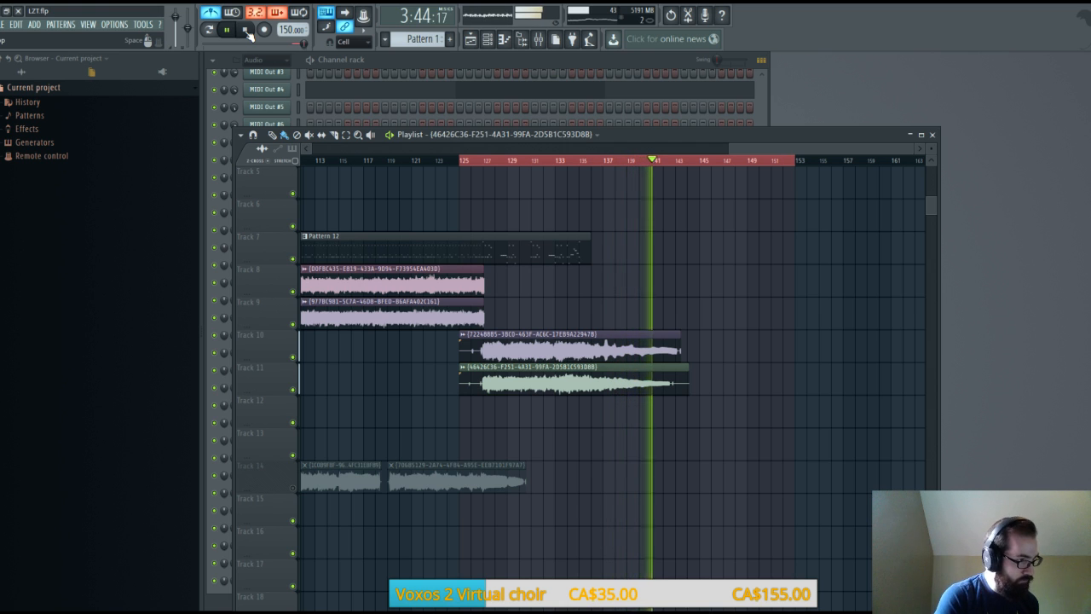
left_click(245, 30)
left_click(226, 29)
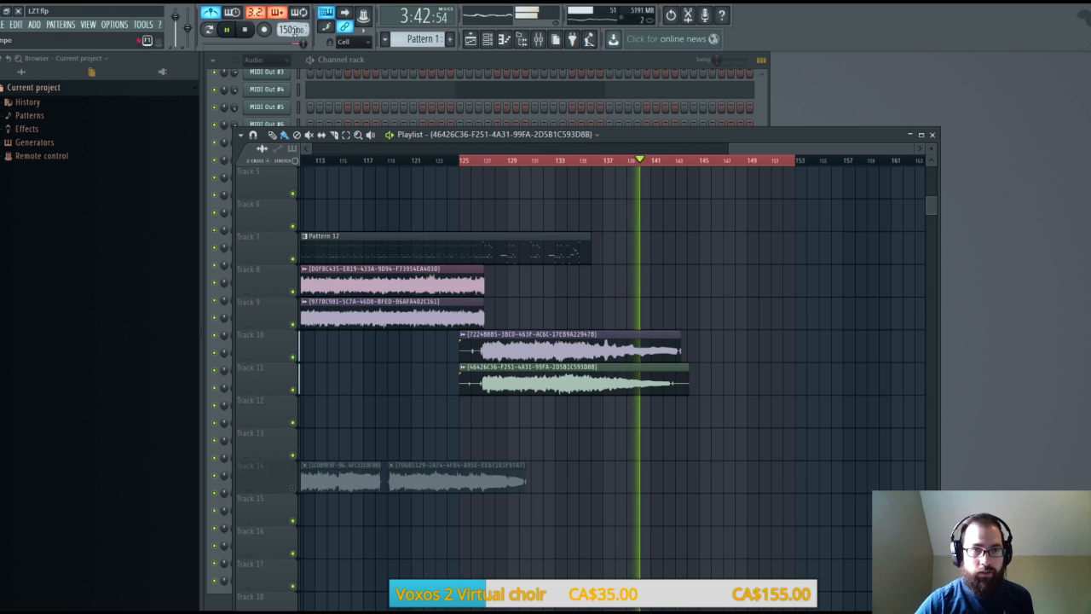
left_click(244, 29)
Unmute playlist Track 14 while playing from bar 125, and stop playback
left_click(238, 30)
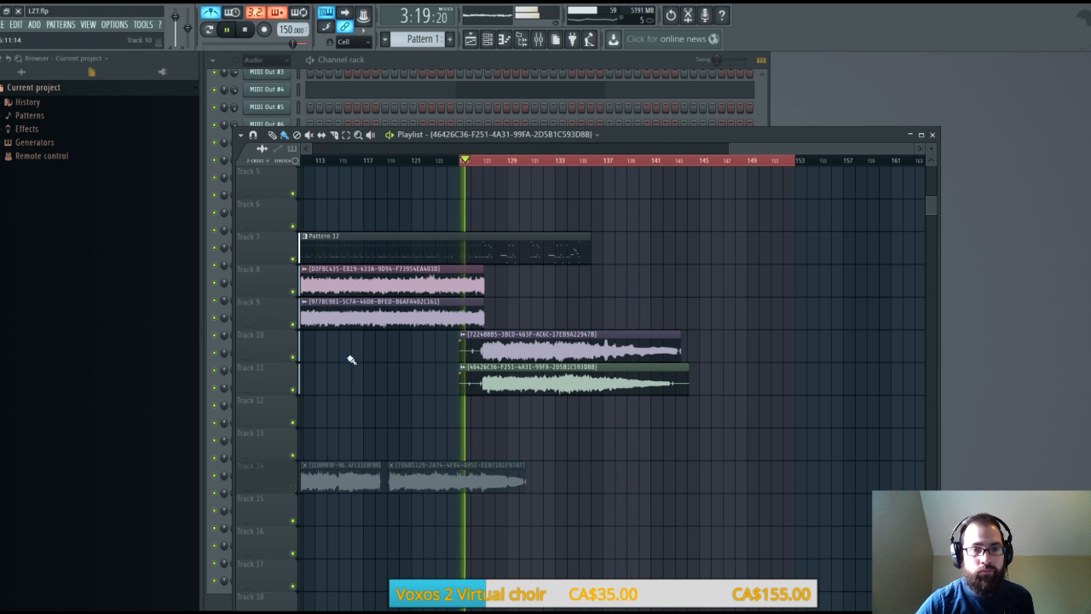
left_click(292, 488)
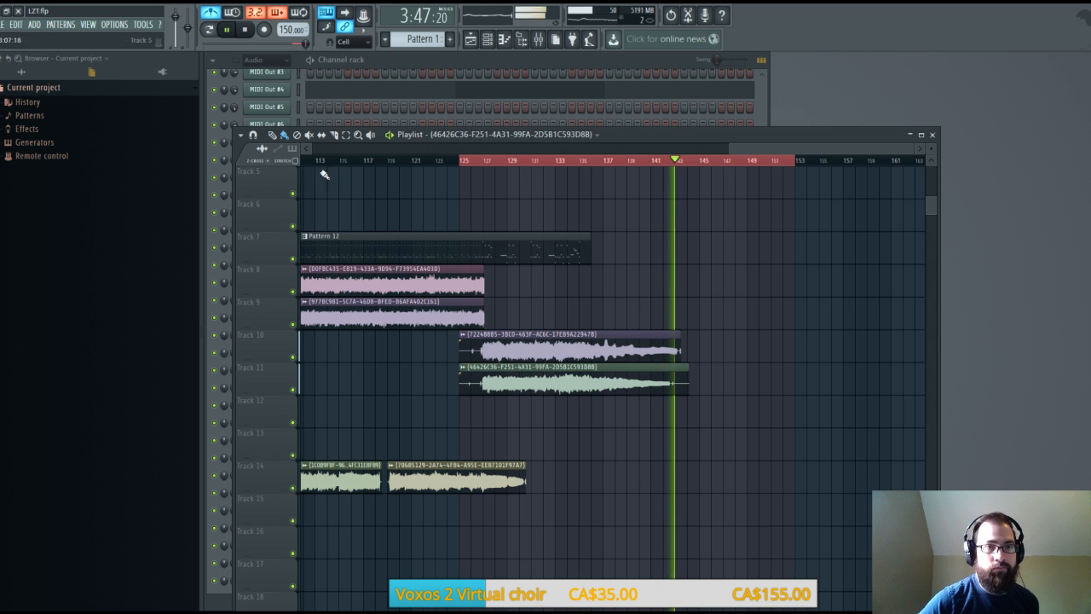
left_click(245, 30)
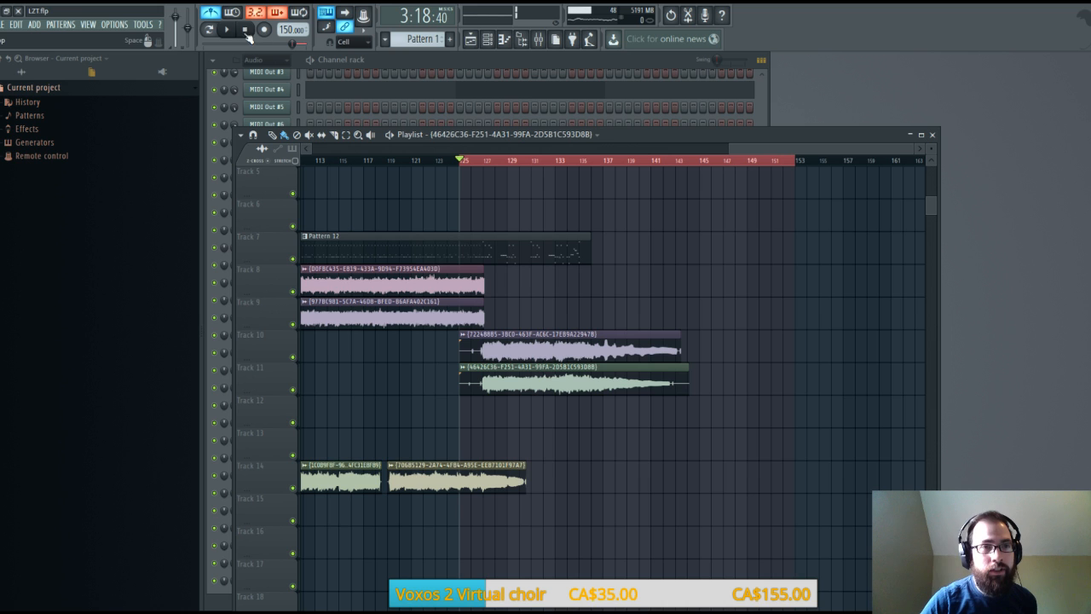
Play the section from bar 125 again to hear the new takes with Track 14 unmuted
left_click(228, 32)
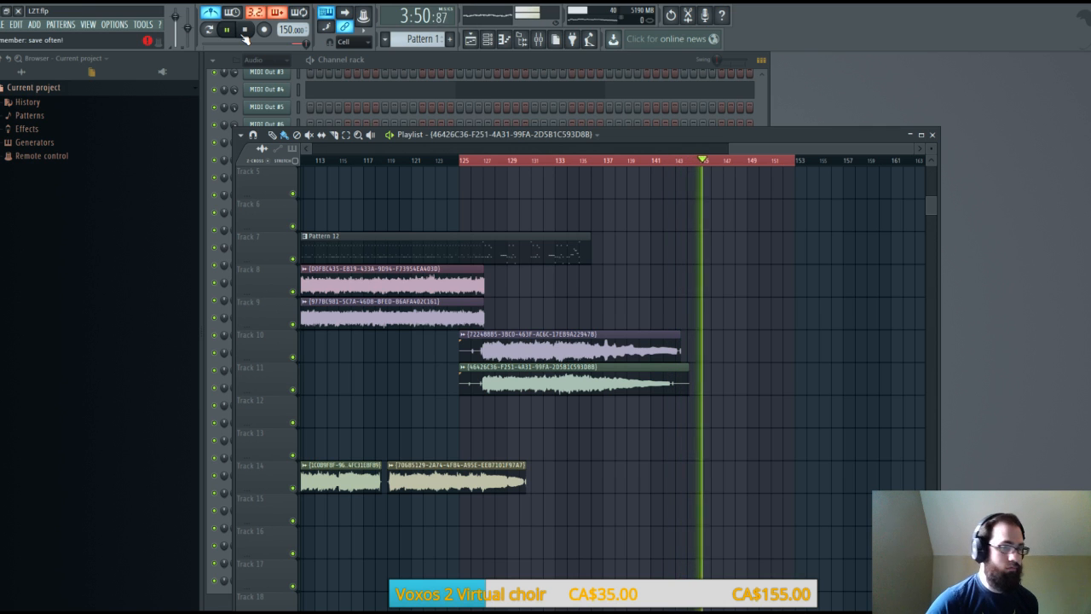
left_click(461, 161)
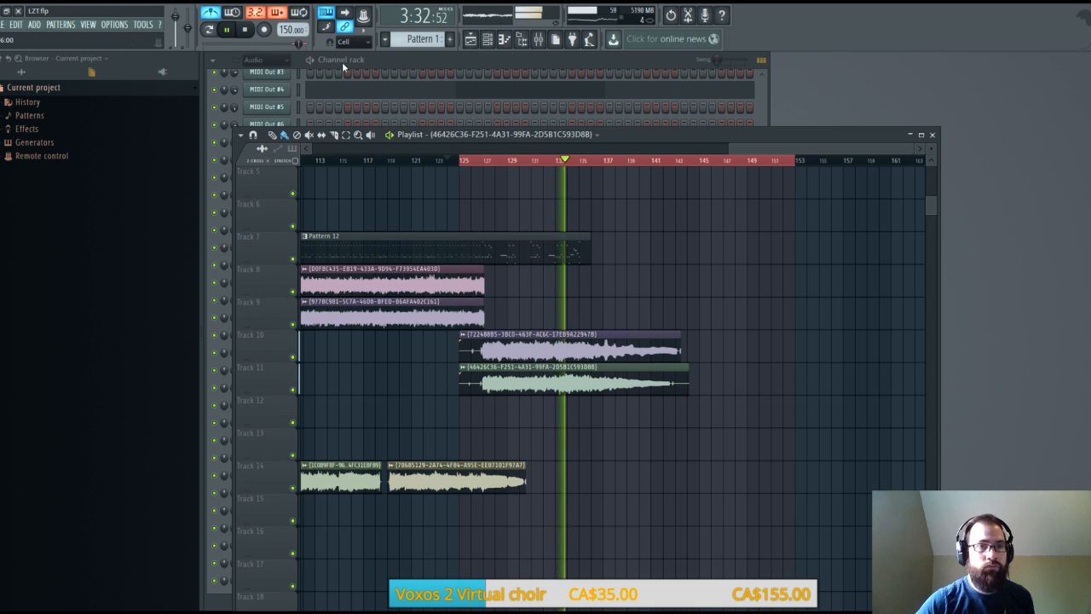
key("space")
Clear the playlist's time selection and unmute Track 4 while playing the song from the start
scroll(493, 167, "down", 4)
left_click(492, 163)
scroll(490, 163, "down", 4)
scroll(531, 209, "up", 4)
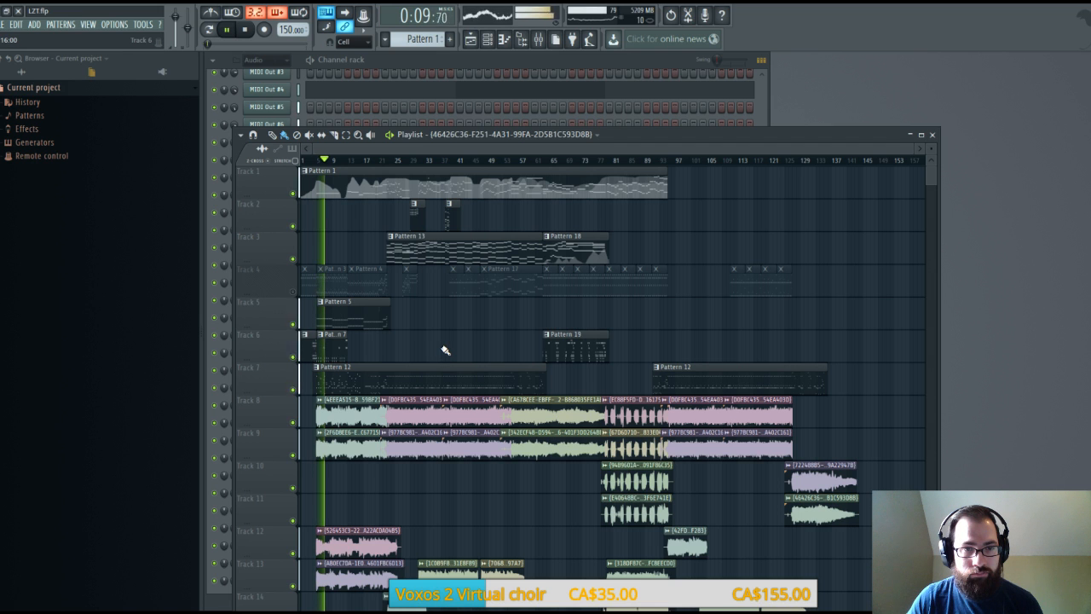
left_click(292, 292)
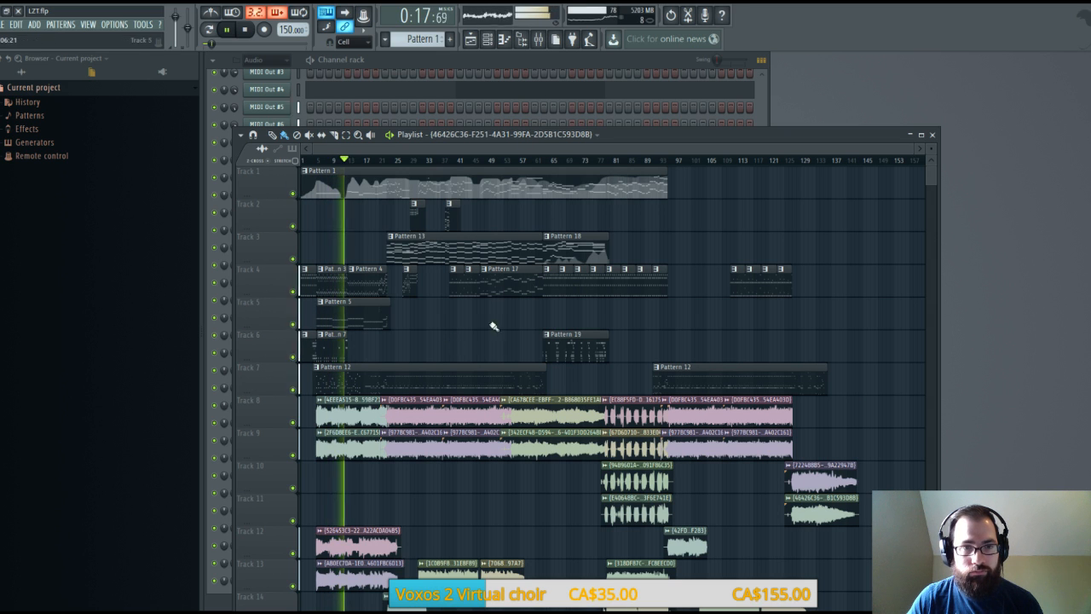
key("space")
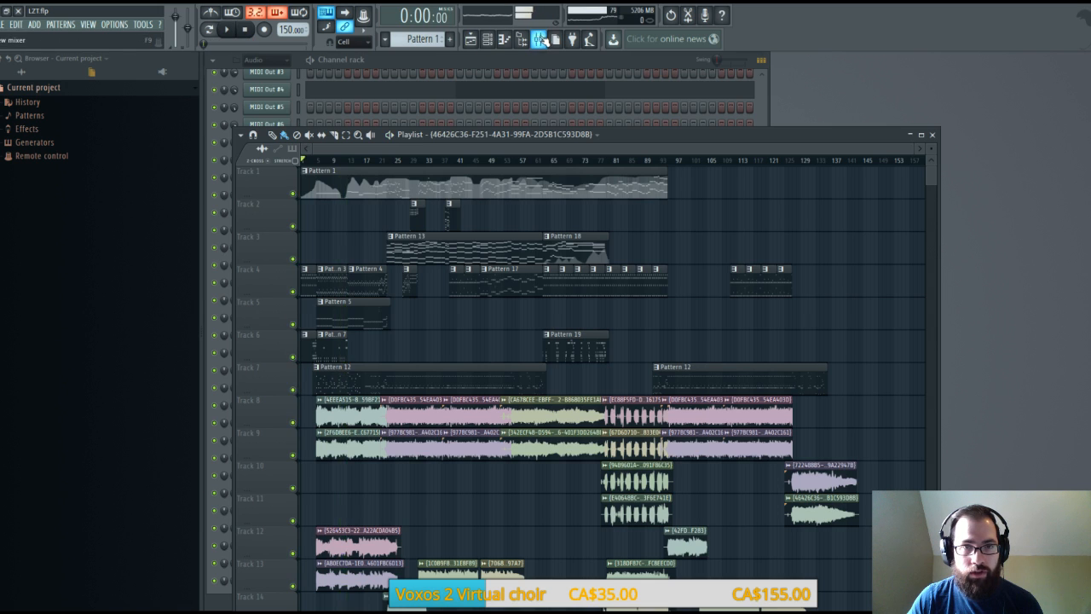
Check the channel levels in the mixer, then play the song from the start
left_click(540, 40)
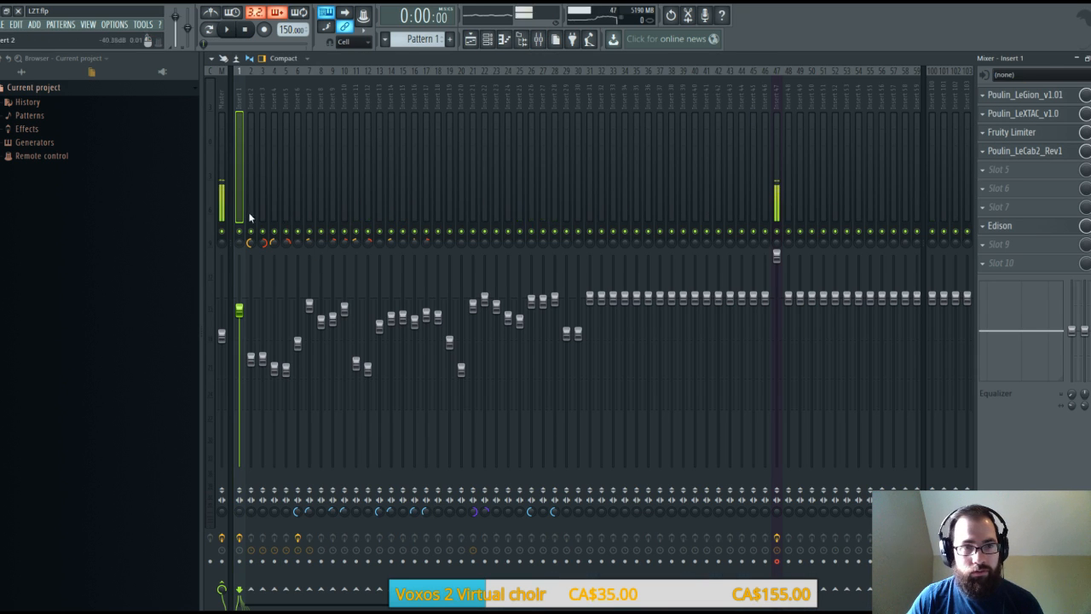
left_click(1087, 58)
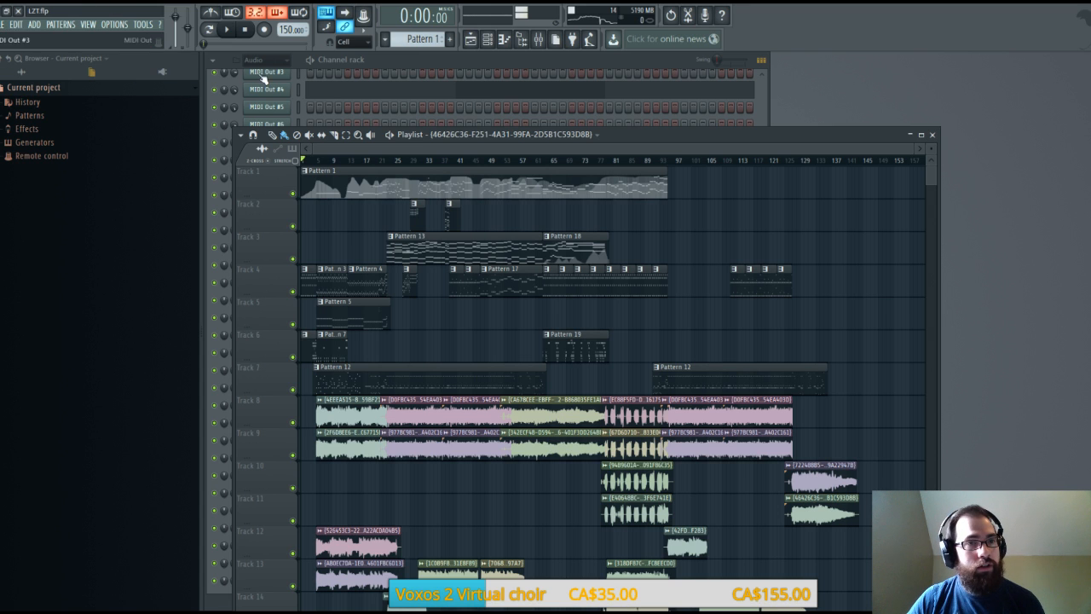
left_click(228, 31)
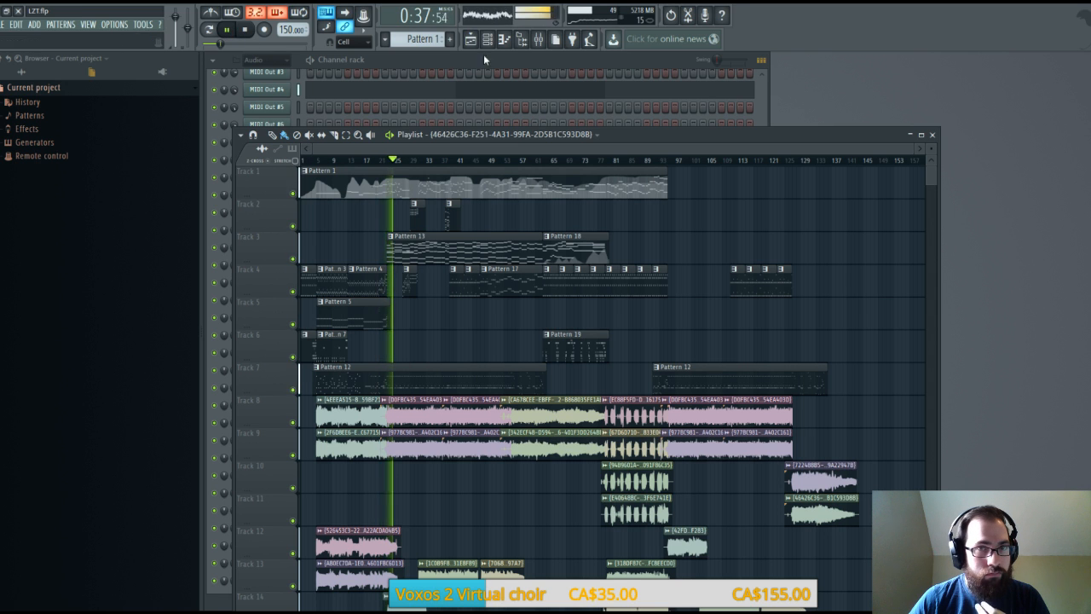
Inspect mixer track Insert 6 and its Fruity Convolver reverb while the song plays
left_click(539, 40)
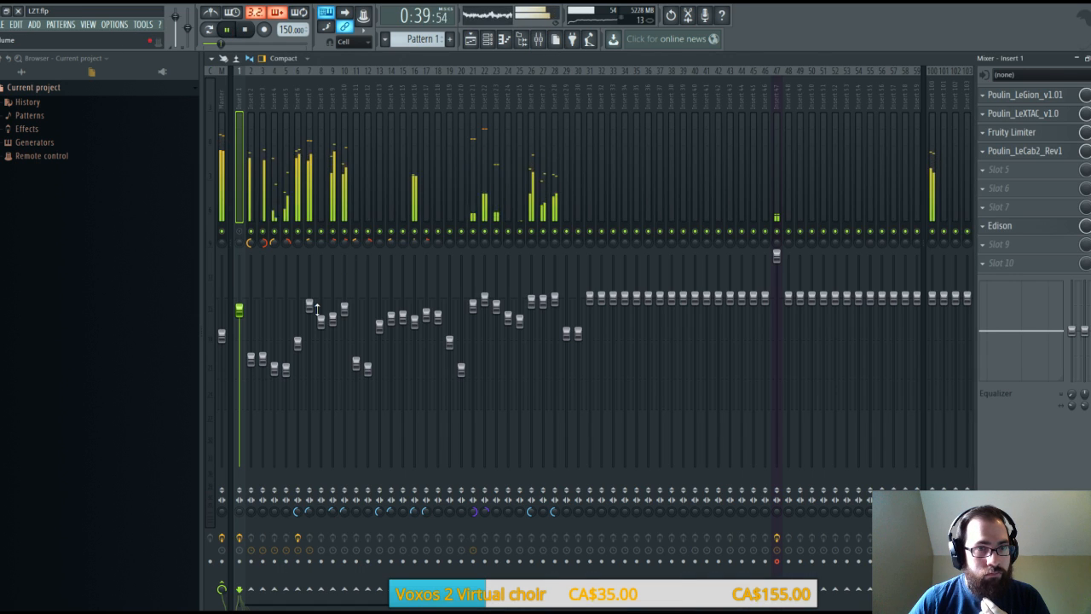
left_click(299, 346)
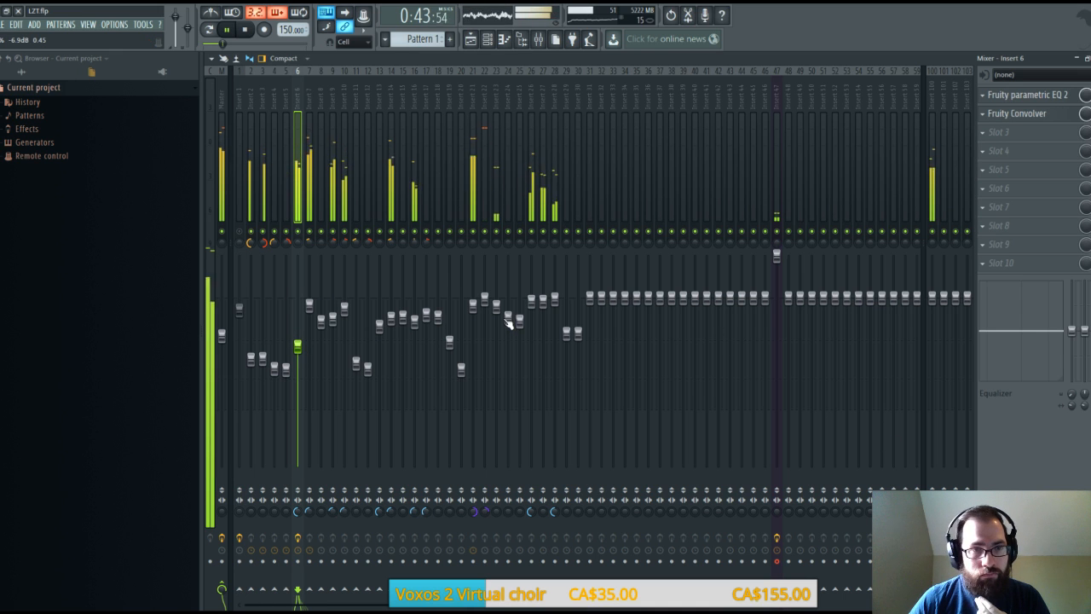
left_click(1042, 114)
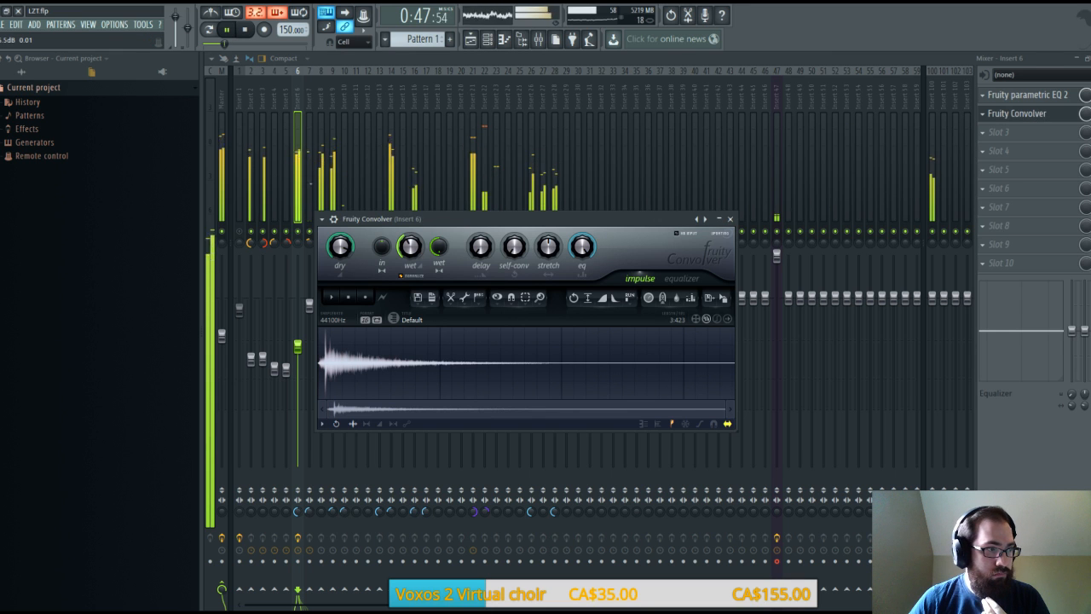
left_click(730, 218)
left_click(1090, 59)
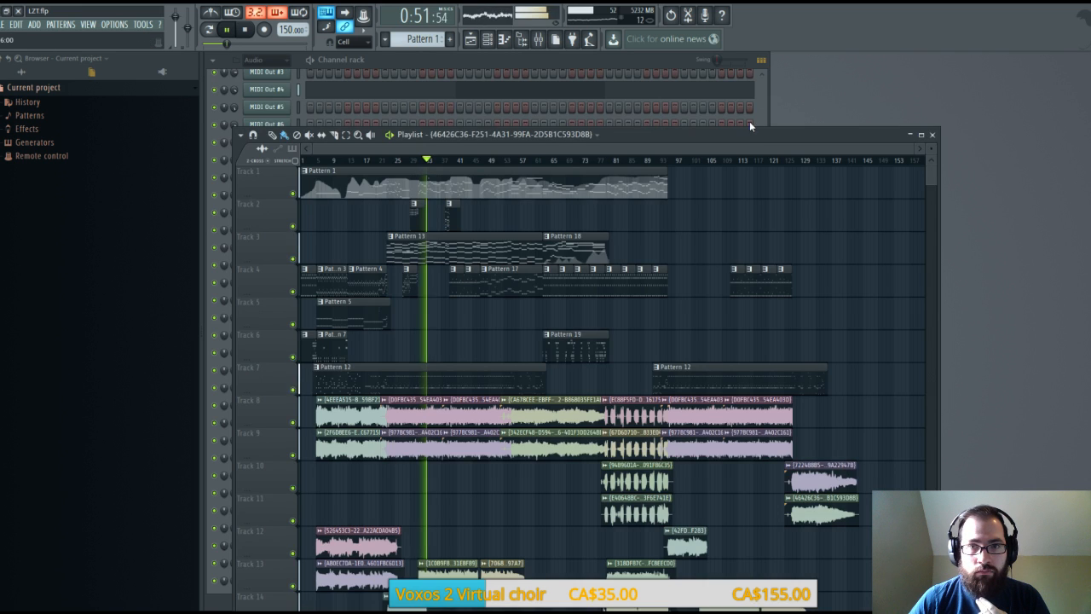
Move the playlist window higher in the workspace and lower the volume fader of mixer track Insert 6
left_click_drag(744, 130, 727, 77)
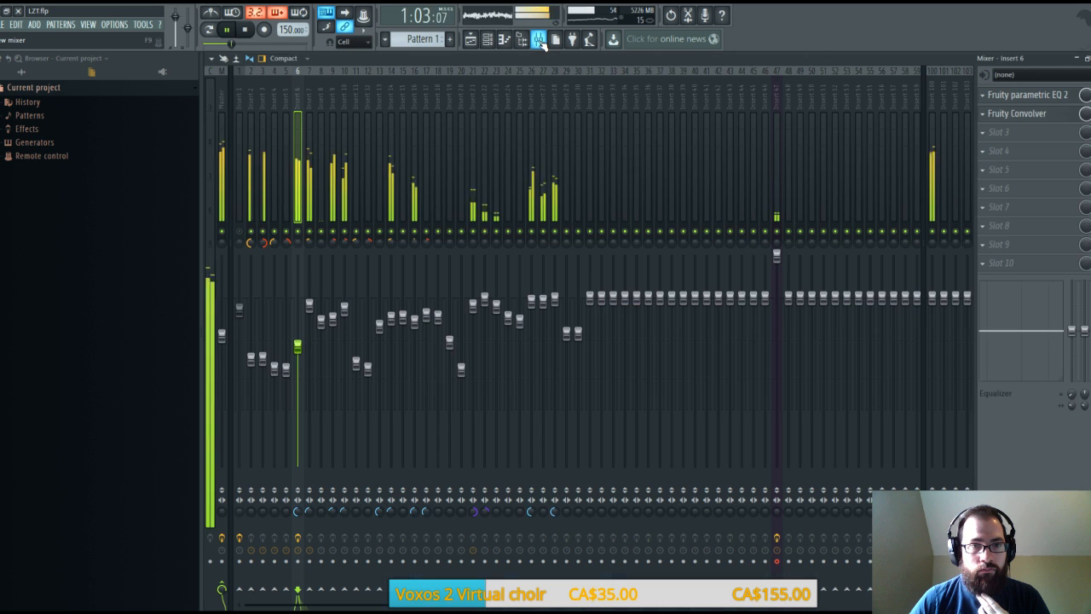
left_click(538, 45)
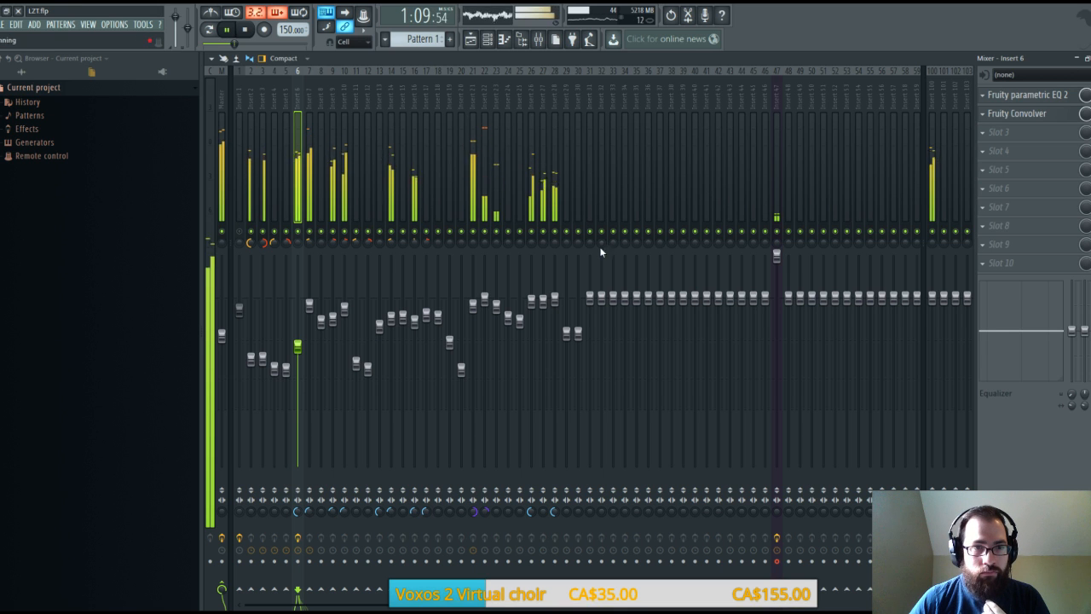
left_click_drag(301, 347, 302, 366)
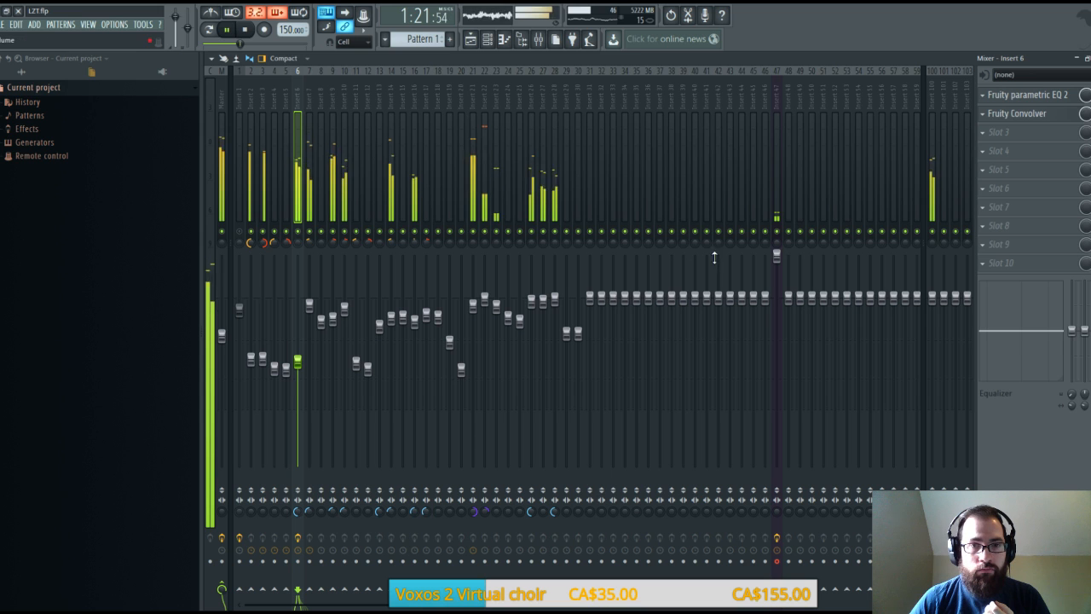
Examine mixer track Insert 26 and compare the mixer levels with the playlist during playback
left_click(530, 210)
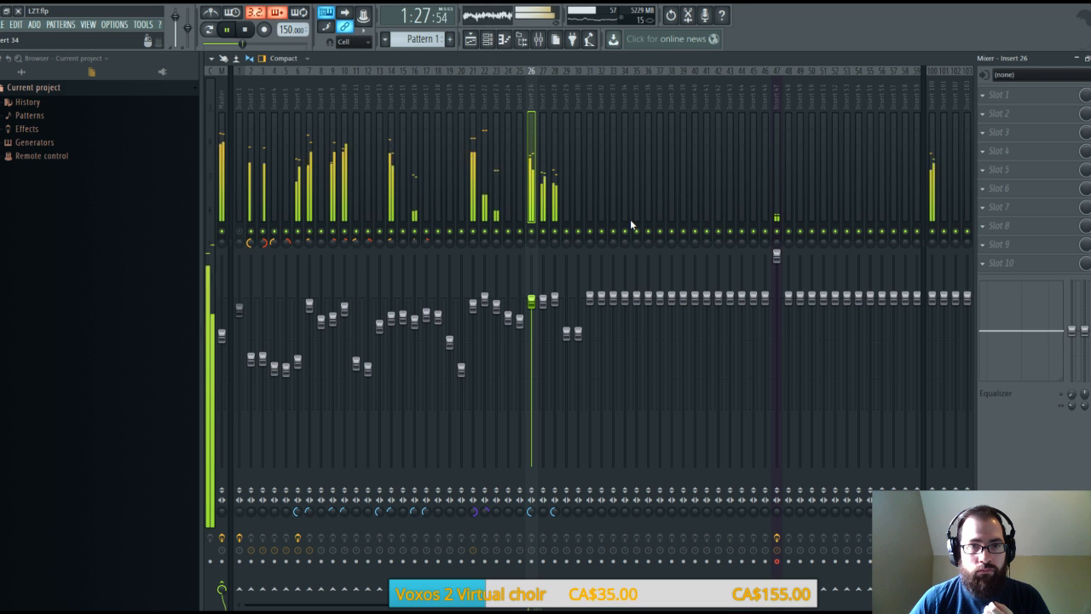
key("F5")
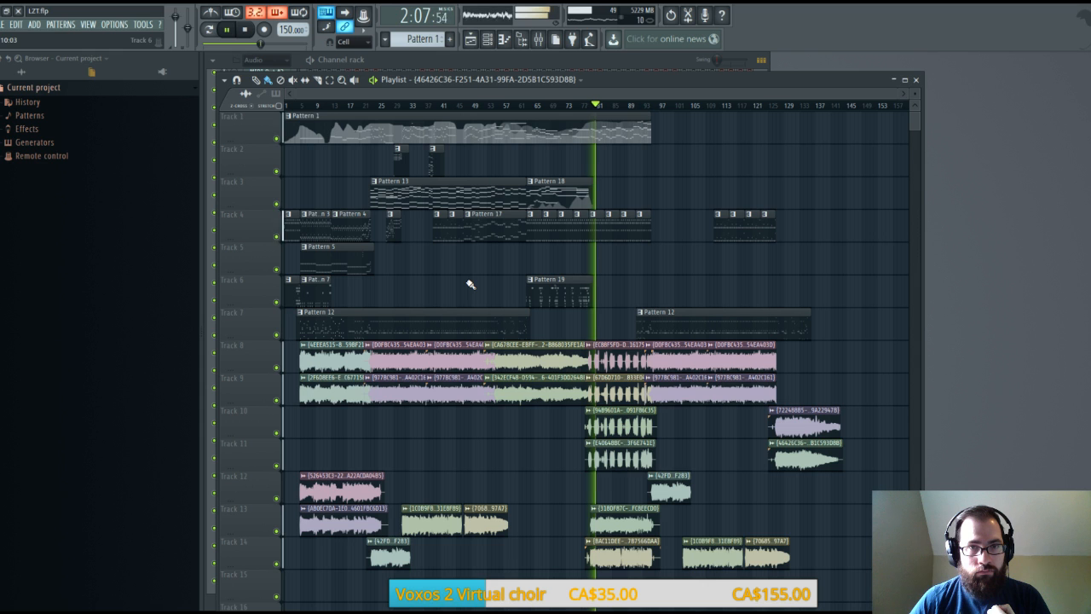
left_click(538, 40)
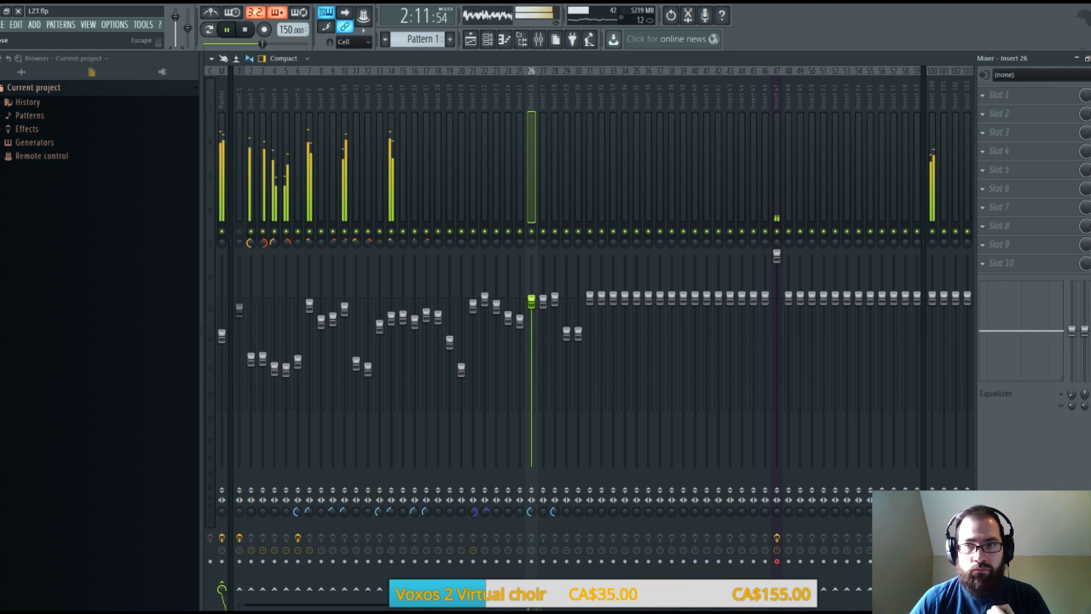
left_click(1090, 58)
Inspect the sample settings and Insert 5 mixer track of Track 14's clip playing around bar 85, and stop the song
double_click(618, 555)
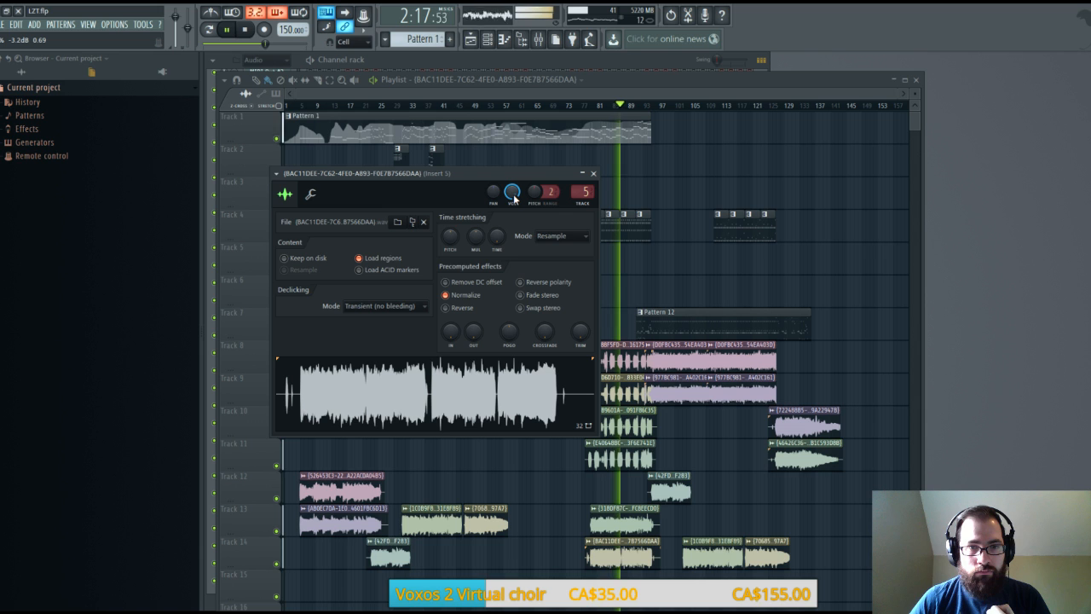
left_click(594, 174)
left_click(540, 40)
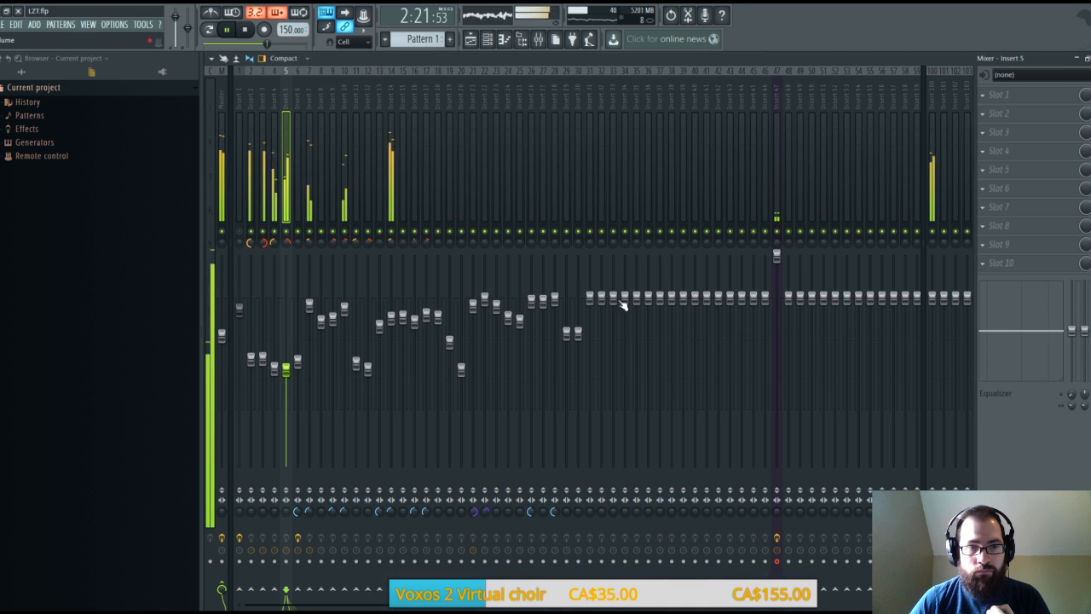
left_click(1090, 58)
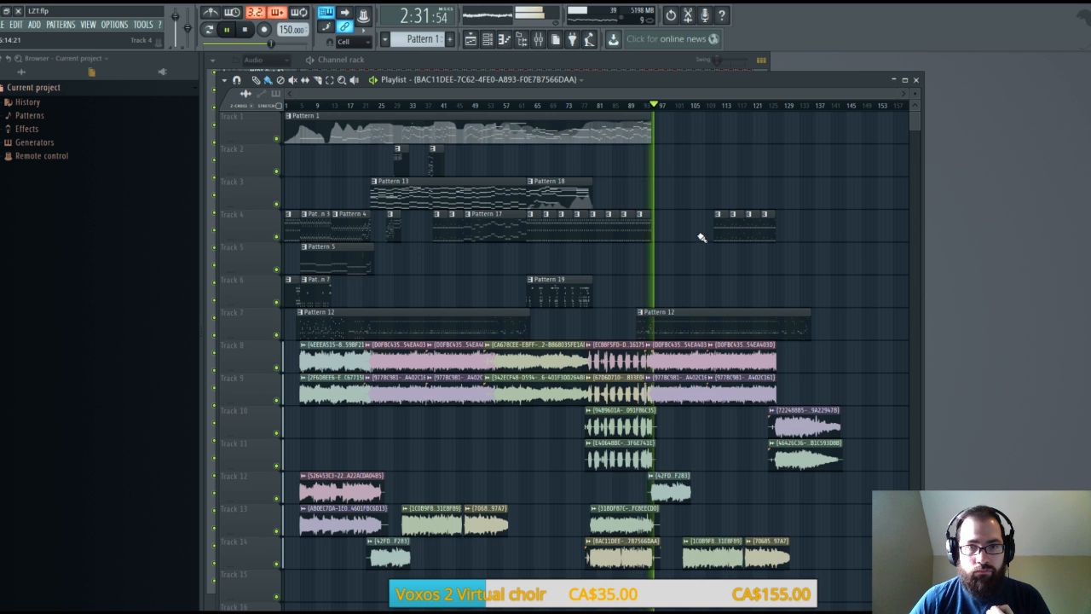
left_click(250, 30)
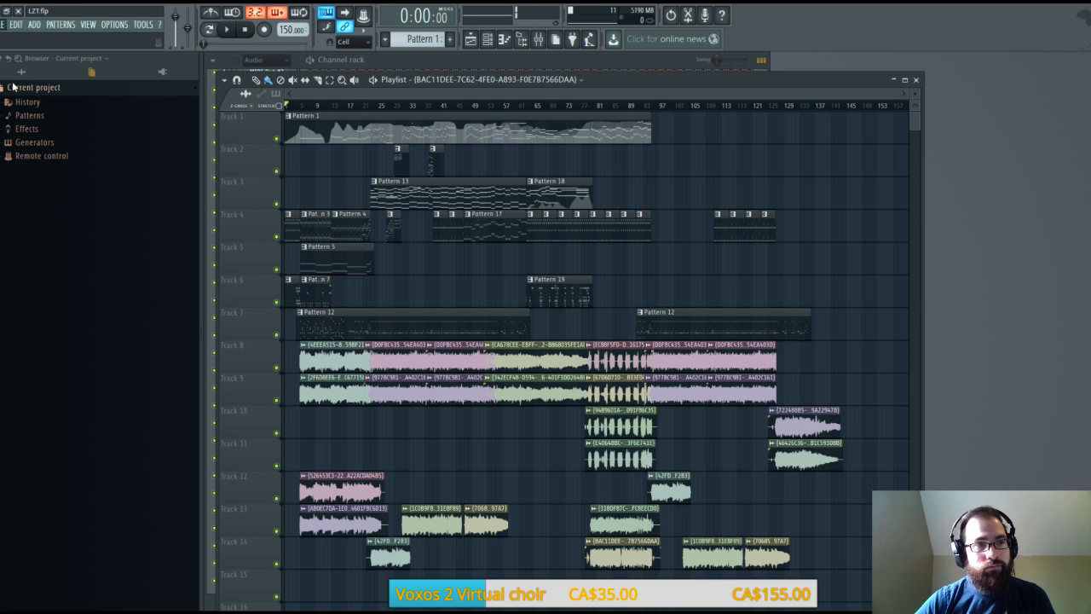
Set the playback position to bar 91 and listen to the transition into the following section
left_click(228, 33)
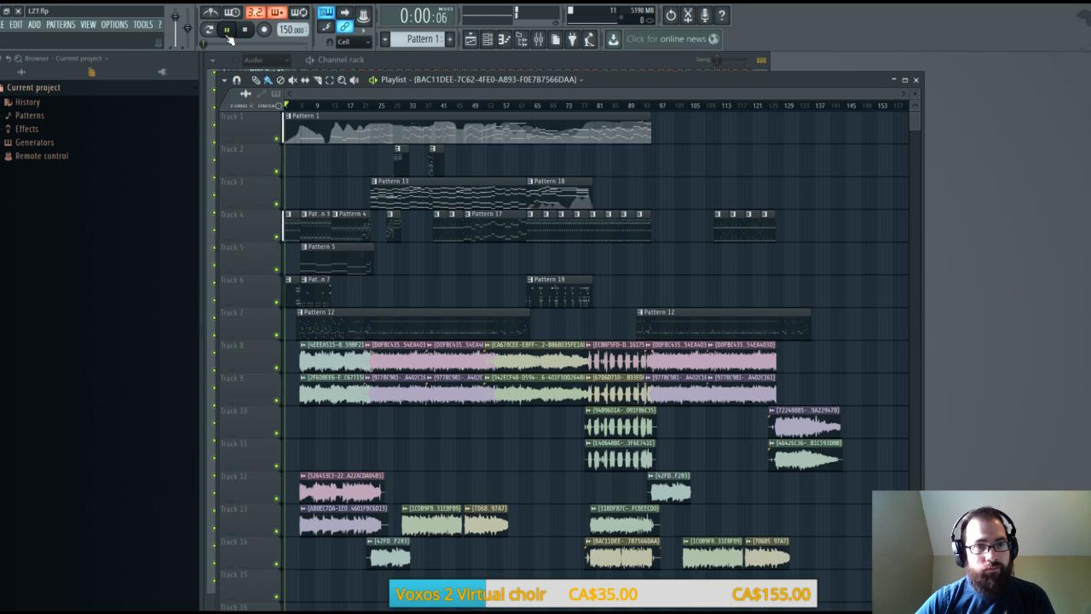
left_click(244, 32)
left_click(635, 105)
left_click(227, 29)
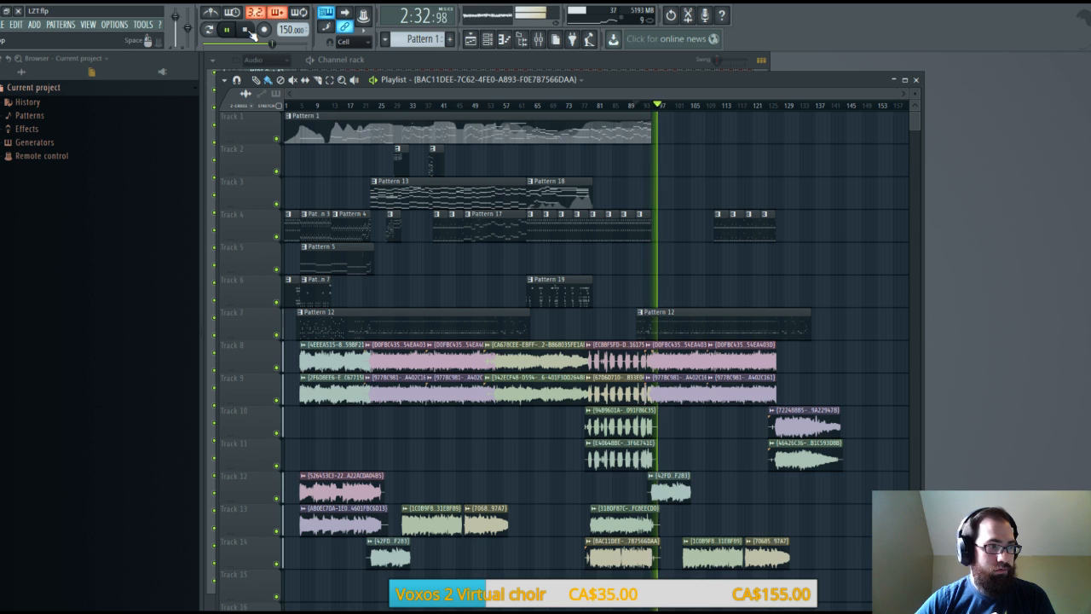
left_click(247, 31)
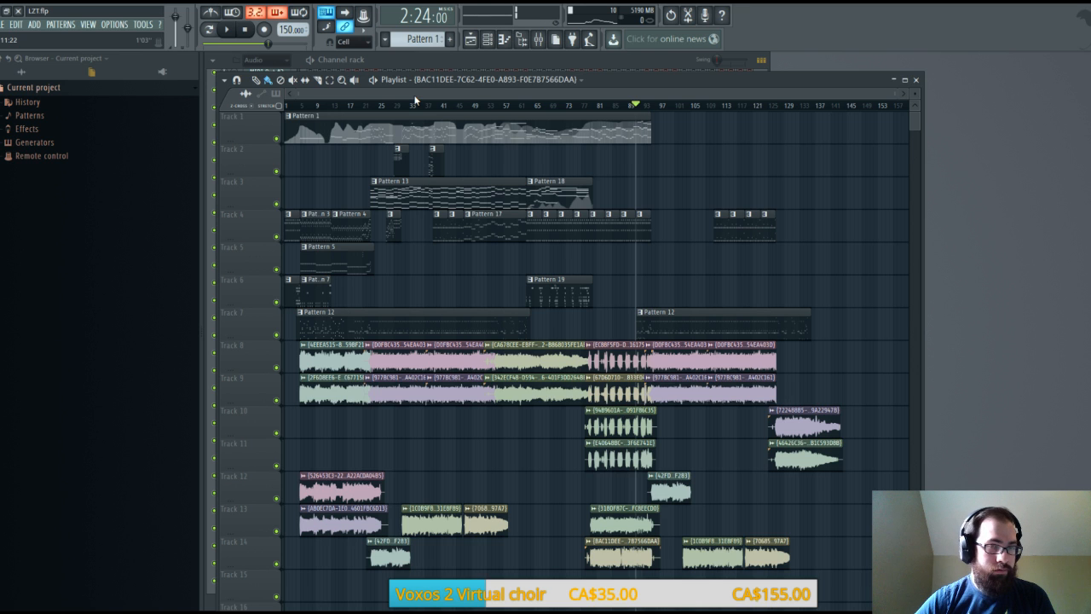
Examine the playlist clips closely around bars 85 to 117 and briefly play from bar 91
left_click_drag(417, 96, 638, 107)
scroll(543, 106, "up", 4)
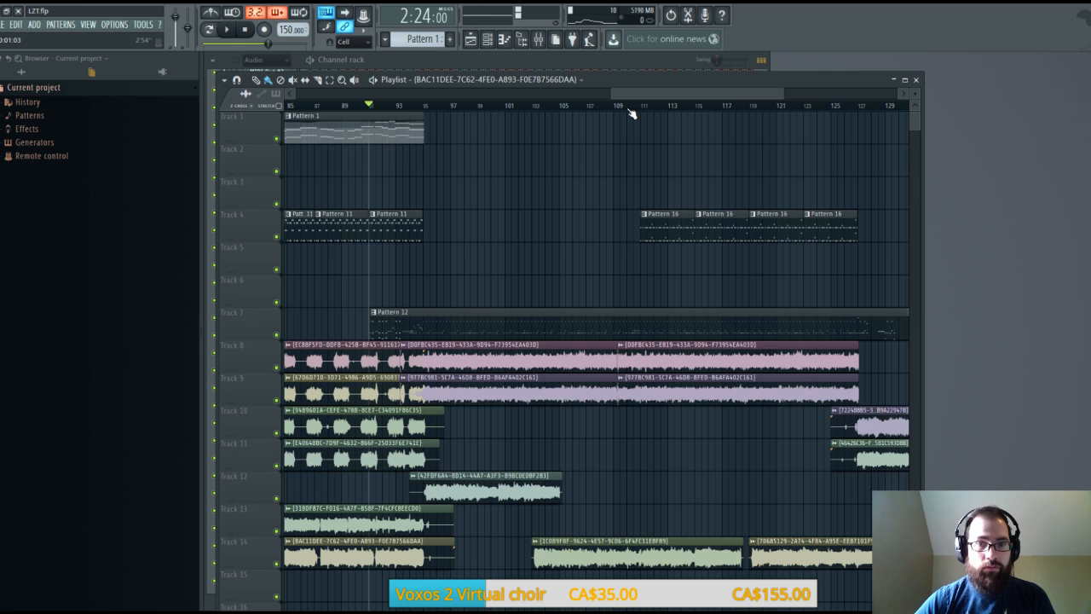
scroll(631, 114, "down", 2)
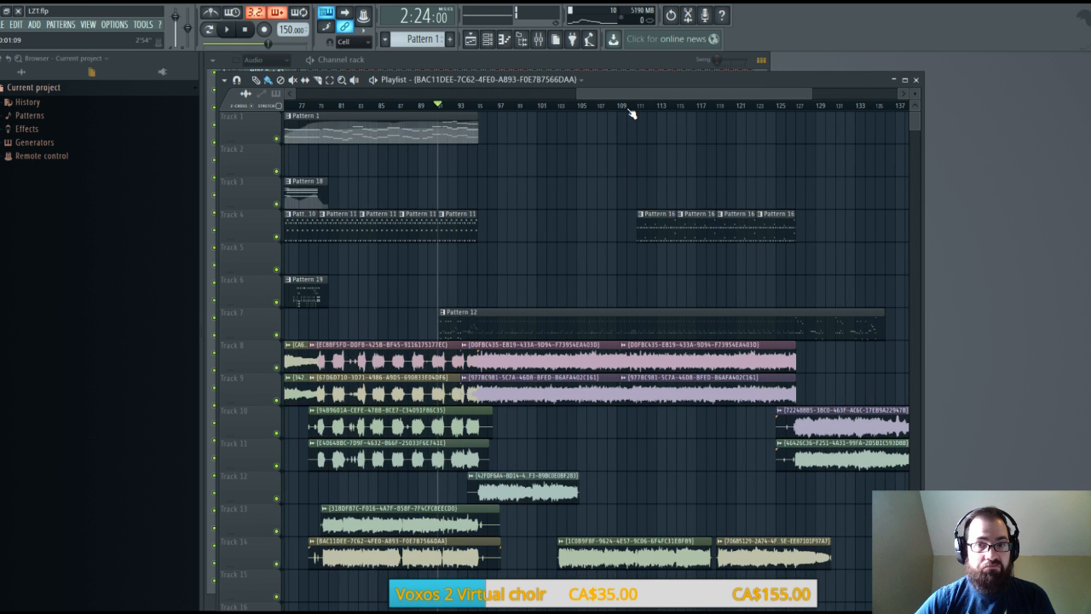
scroll(630, 113, "up", 2)
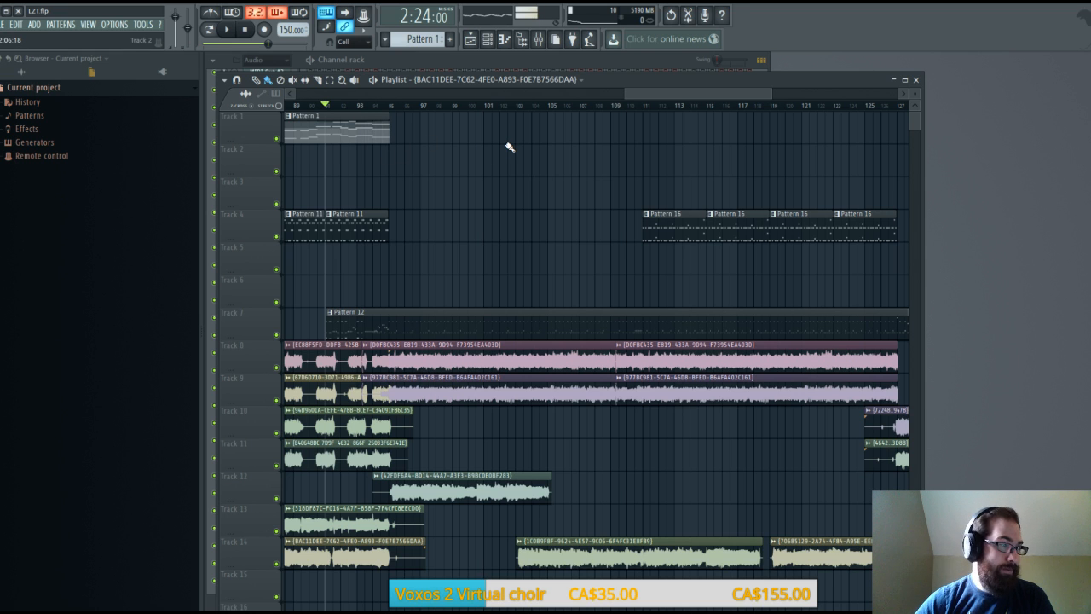
scroll(489, 106, "up", 3)
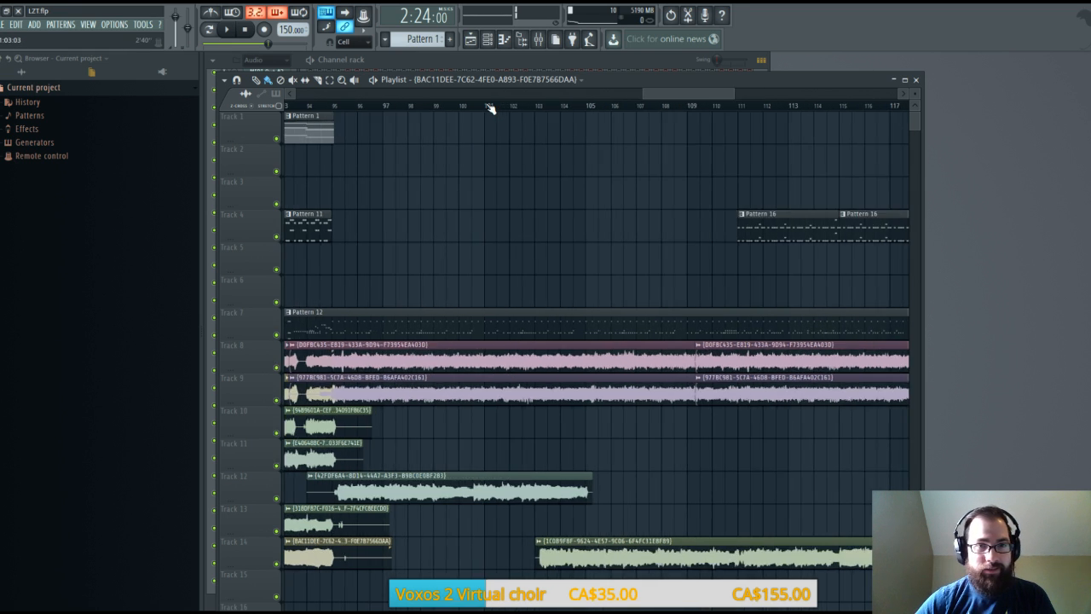
left_click_drag(662, 95, 641, 96)
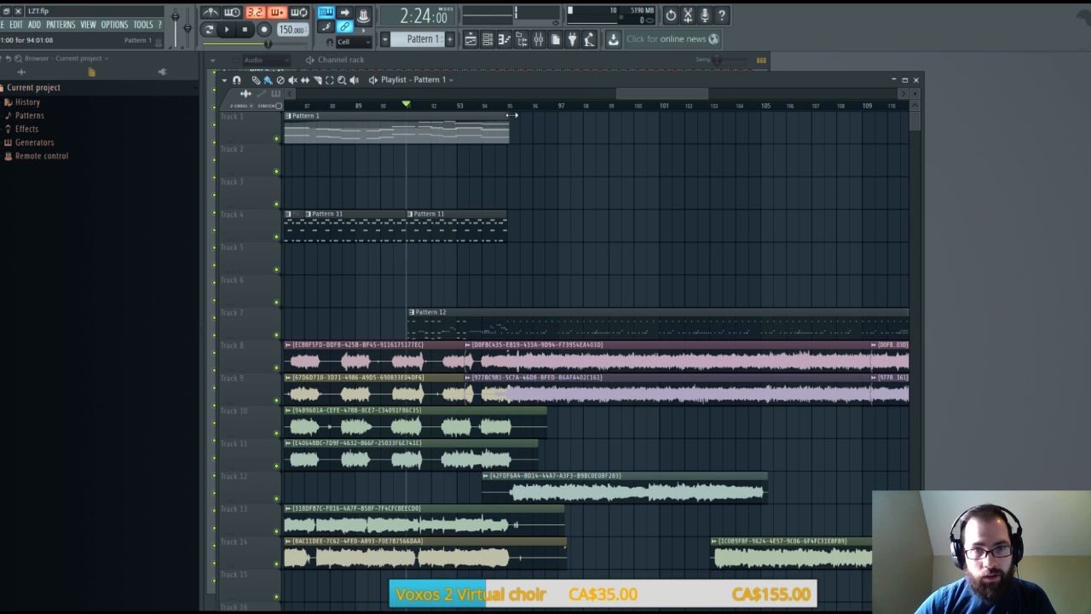
left_click(226, 30)
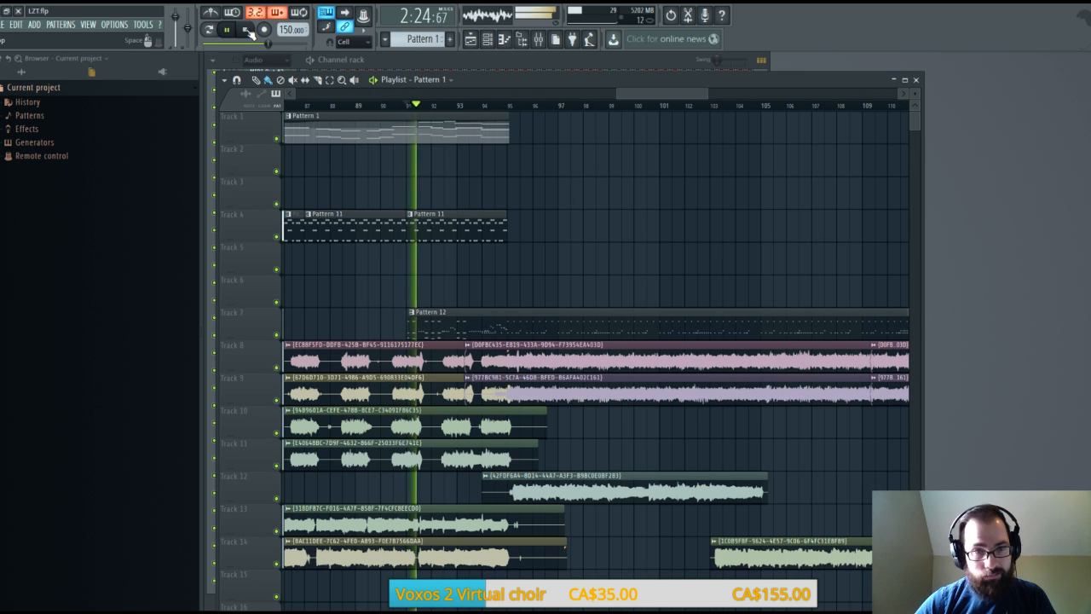
left_click(248, 31)
Make the Pattern 12 clip near bar 91 on Track 7 unique and inspect its Superior Drummer notes in the piano roll
scroll(405, 106, "up", 3)
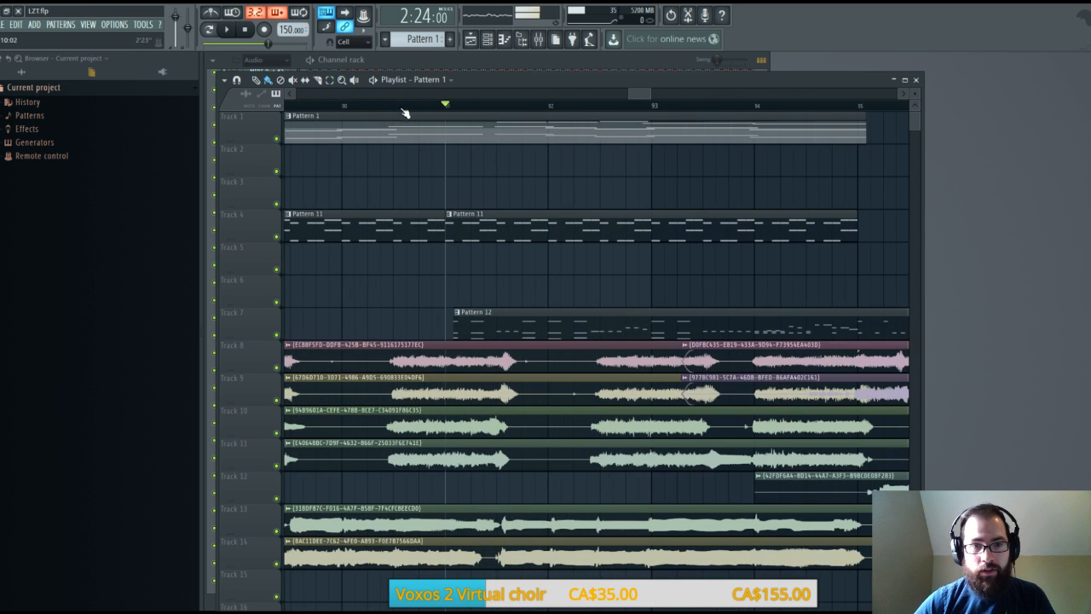
scroll(491, 107, "down", 4)
right_click(487, 316)
key("ctrl+z")
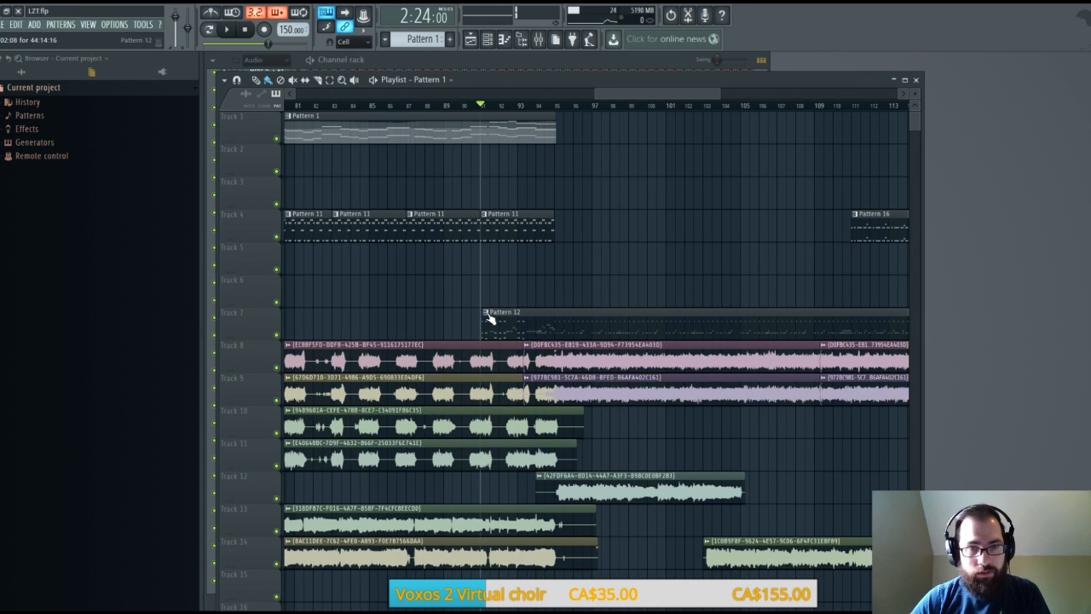
key("ctrl+z")
double_click(514, 329)
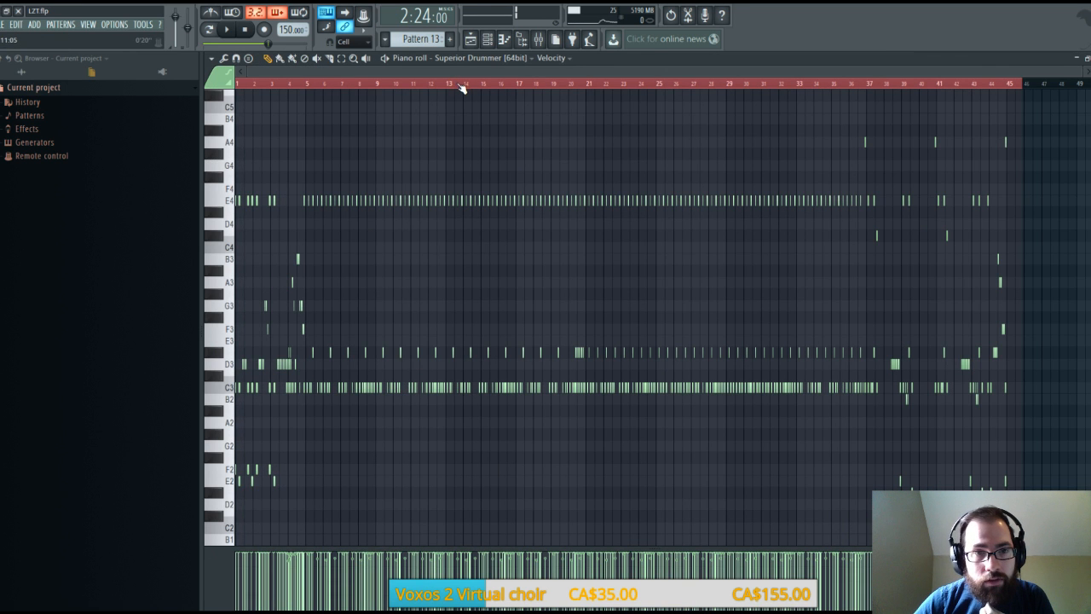
left_click(1090, 59)
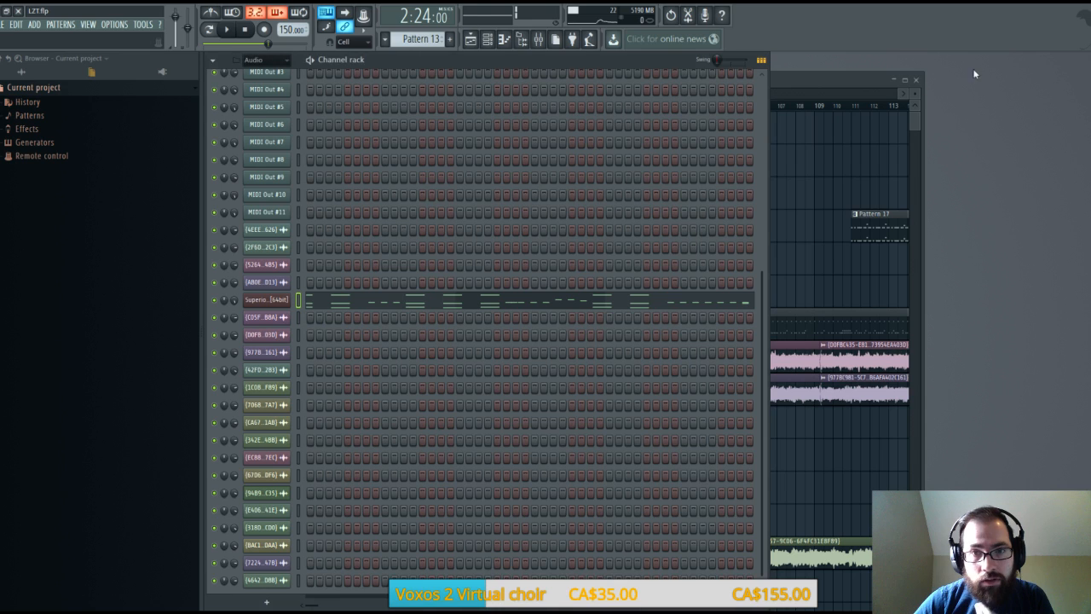
Try to extend the start of Track 7's Pattern 13 clip to an earlier position before bar 91
left_click(780, 82)
scroll(602, 108, "up", 4)
left_click_drag(646, 93, 632, 89)
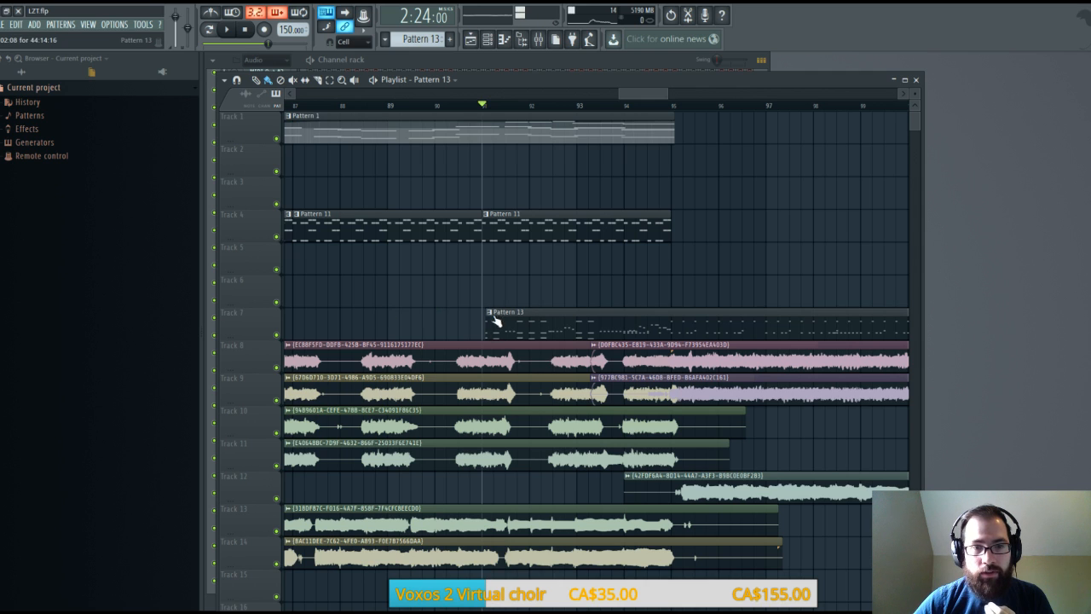
left_click_drag(484, 313, 448, 318)
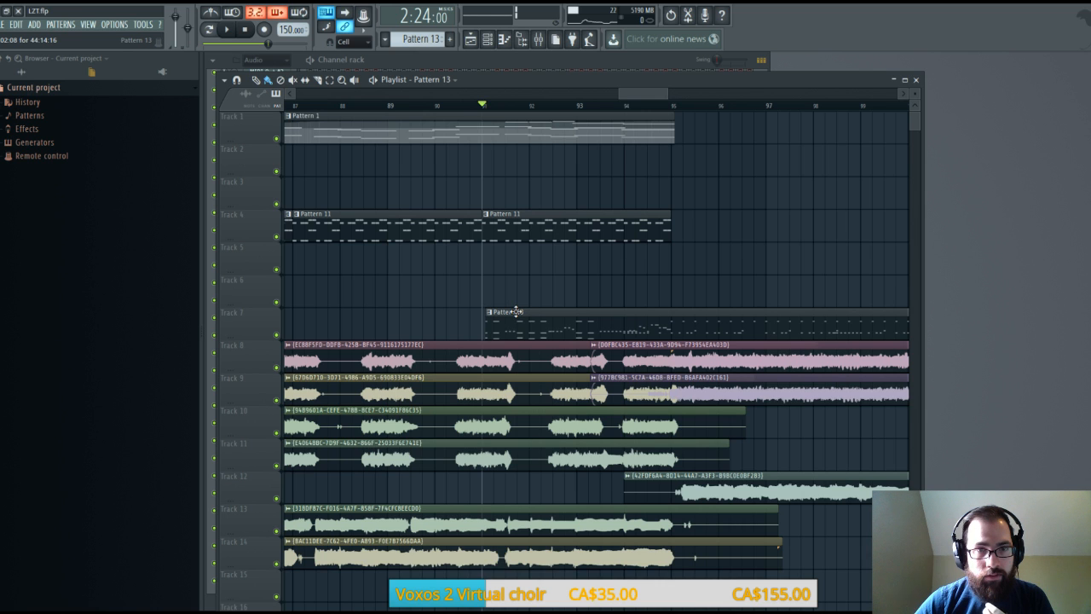
Play briefly from bar 91 and reopen the Track 7 Pattern 13 drum clip in the piano roll
left_click(226, 29)
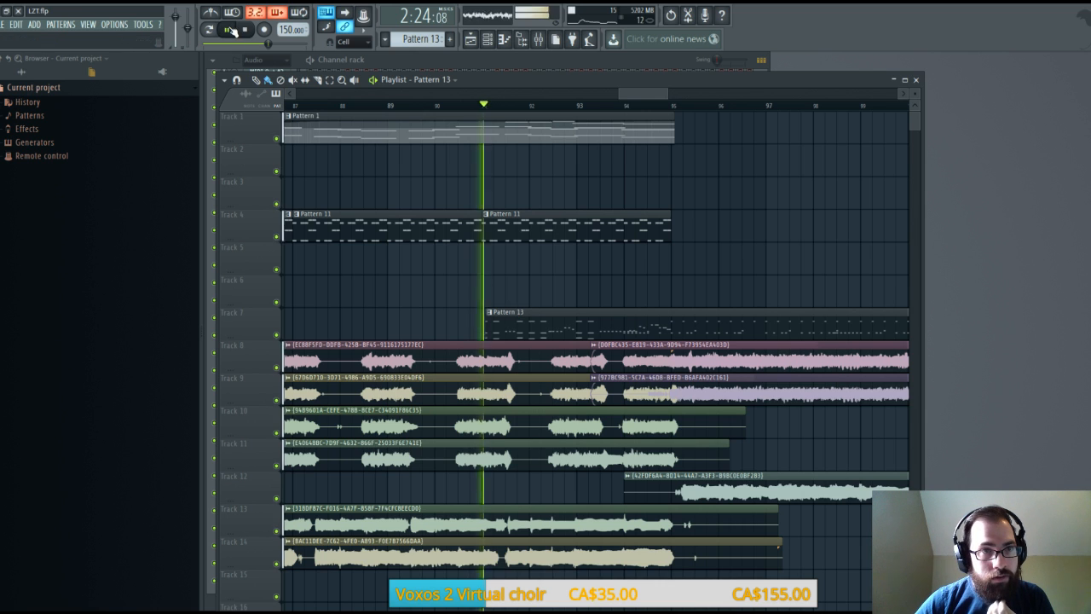
left_click(245, 29)
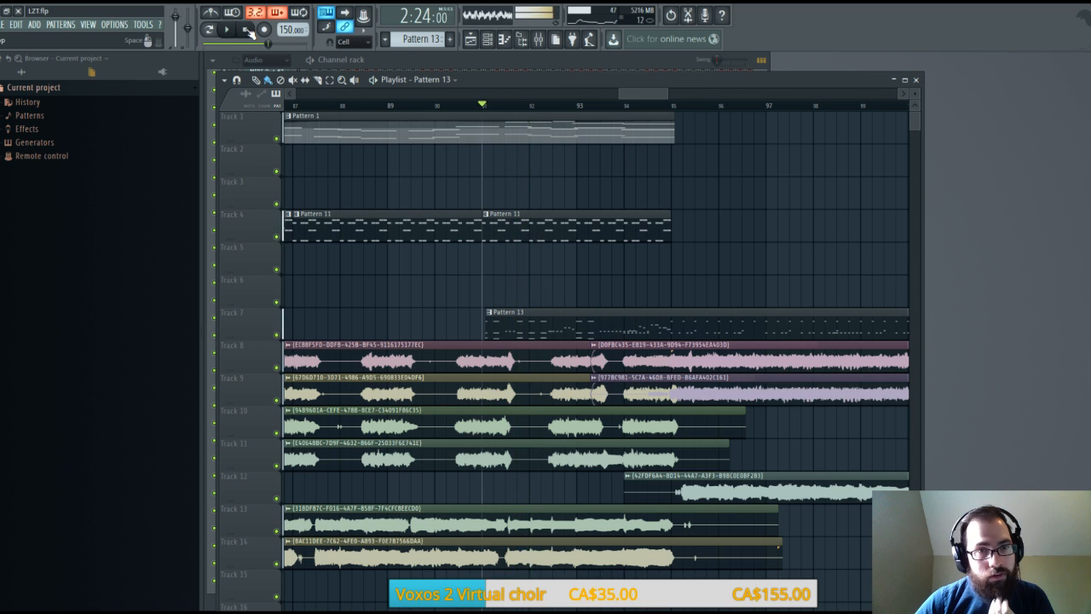
double_click(513, 316)
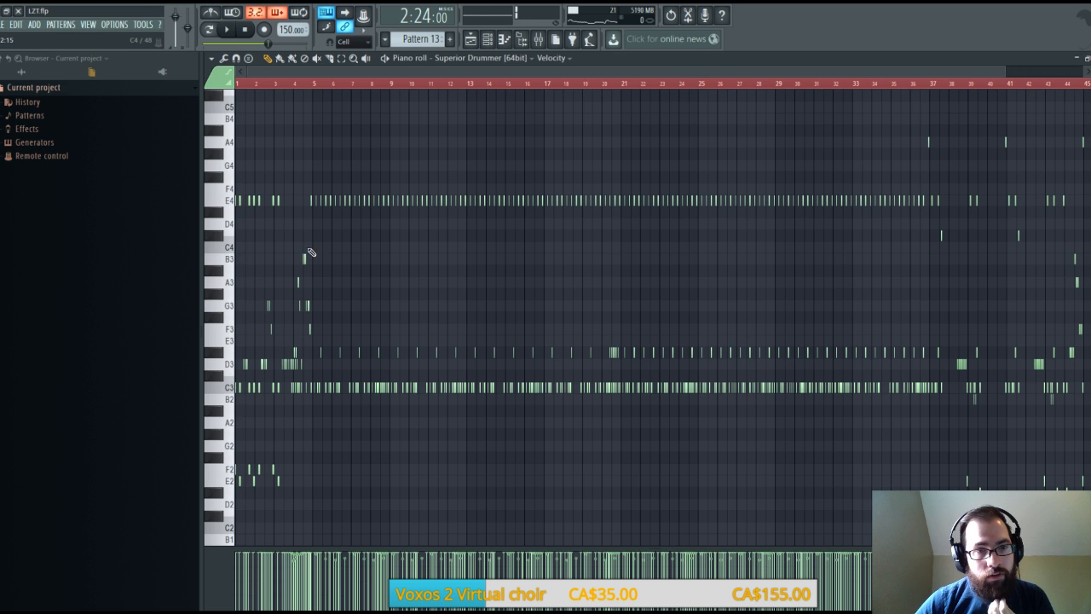
Examine the opening bars of Pattern 13 in the piano roll and play the pattern alone from its start
scroll(329, 97, "up", 3)
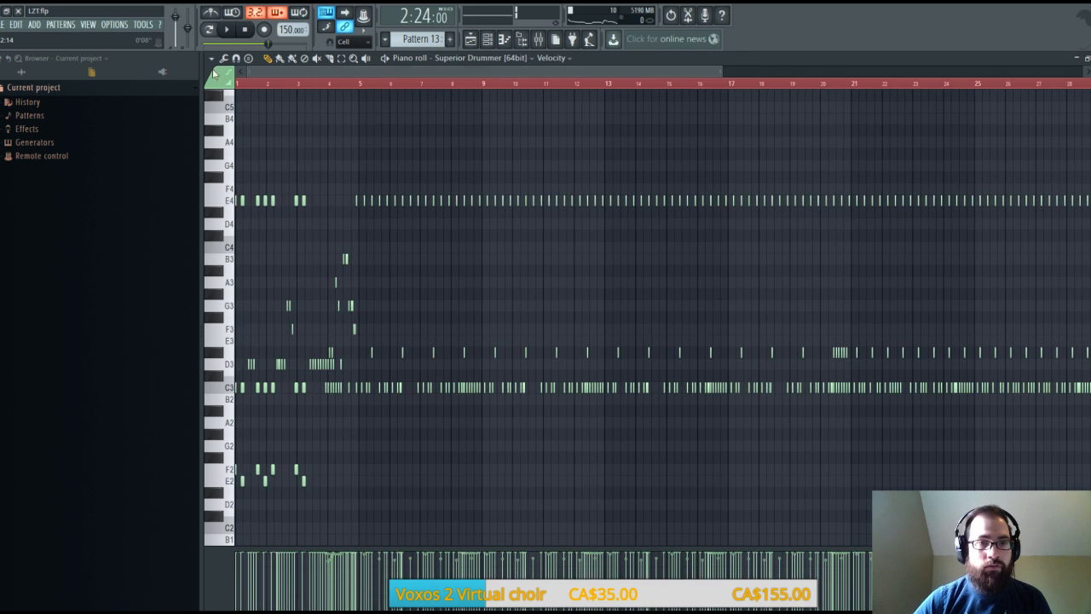
scroll(349, 221, "up", 4)
scroll(360, 87, "up", 6)
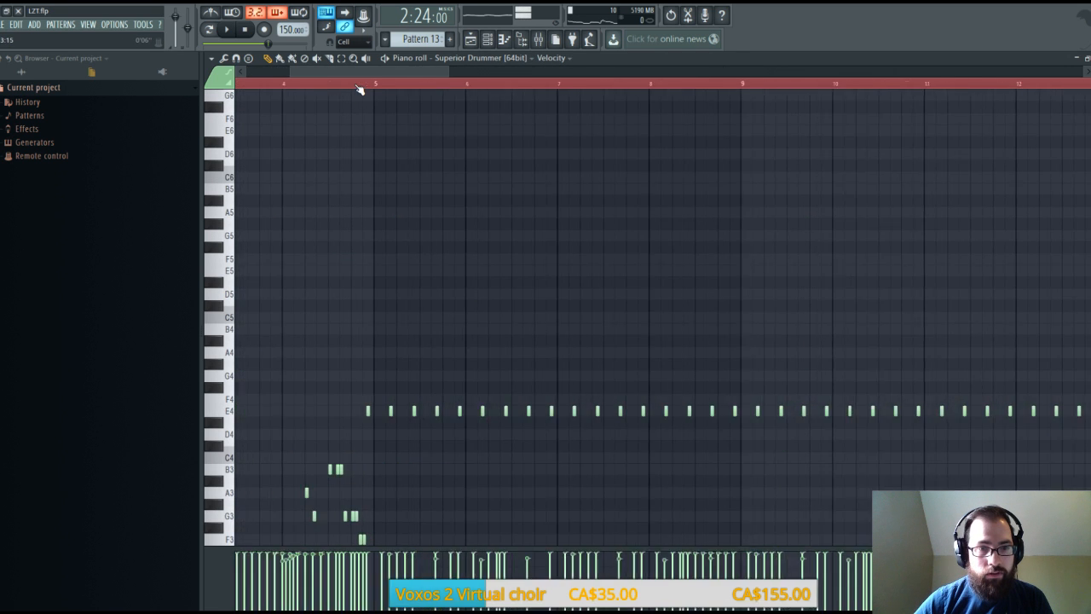
scroll(337, 327, "down", 3)
left_click_drag(364, 71, 297, 71)
scroll(372, 271, "down", 1)
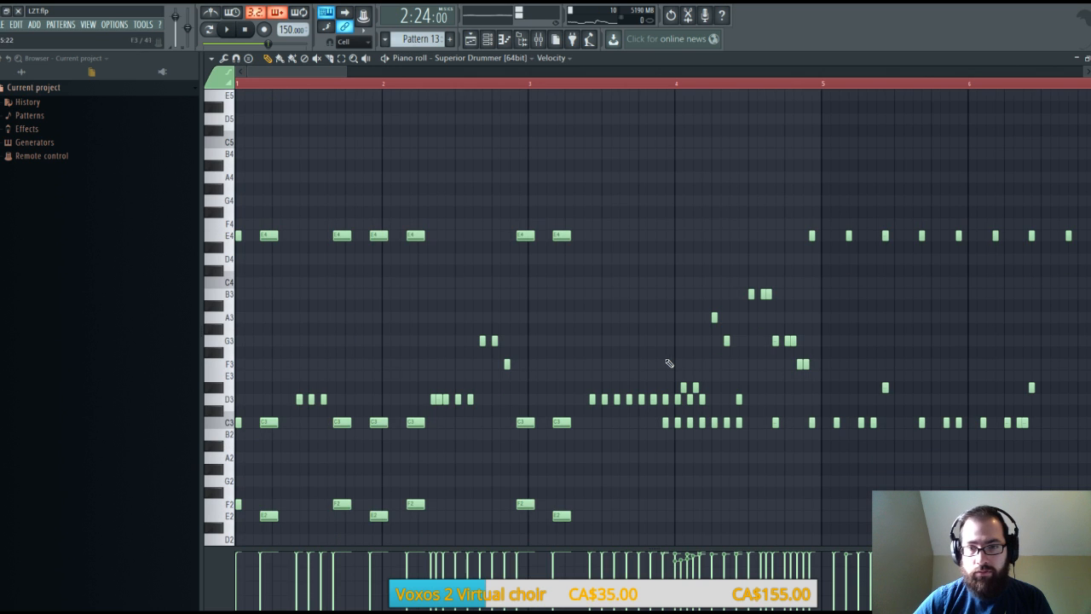
left_click(213, 31)
key("space")
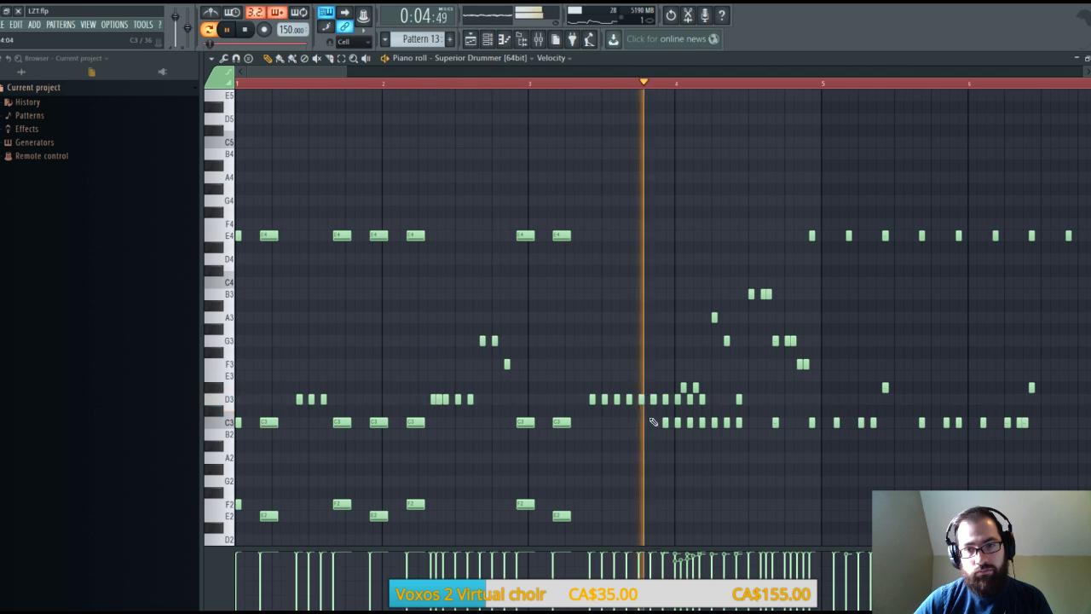
left_click(246, 30)
Delete Pattern 13's opening drum notes up to just before bar 5 and trim its Track 7 clip to start just before bar 95
left_click_drag(800, 220, 179, 554)
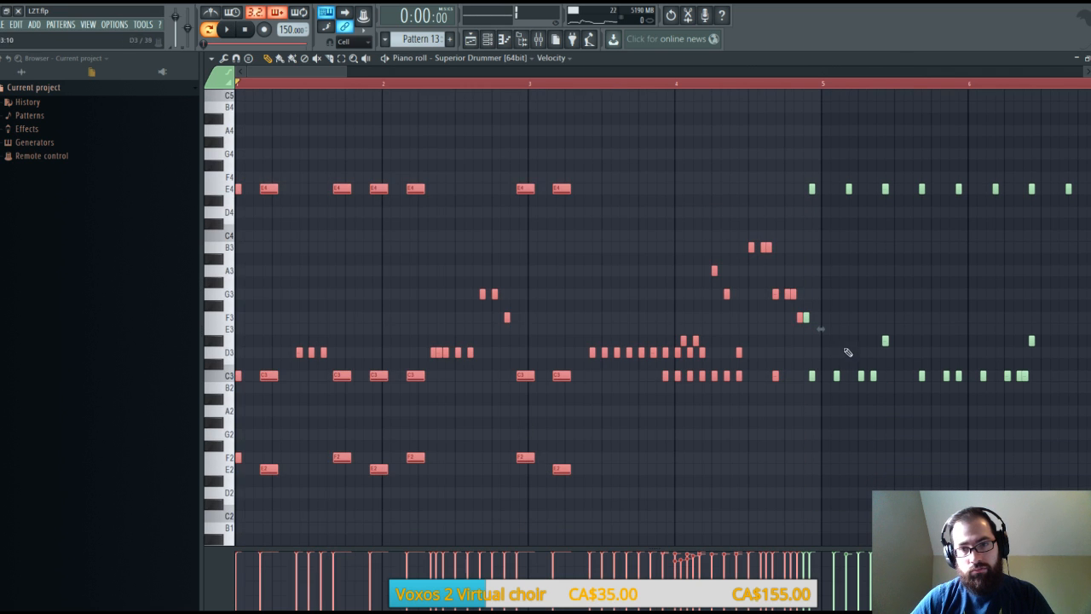
key("Delete")
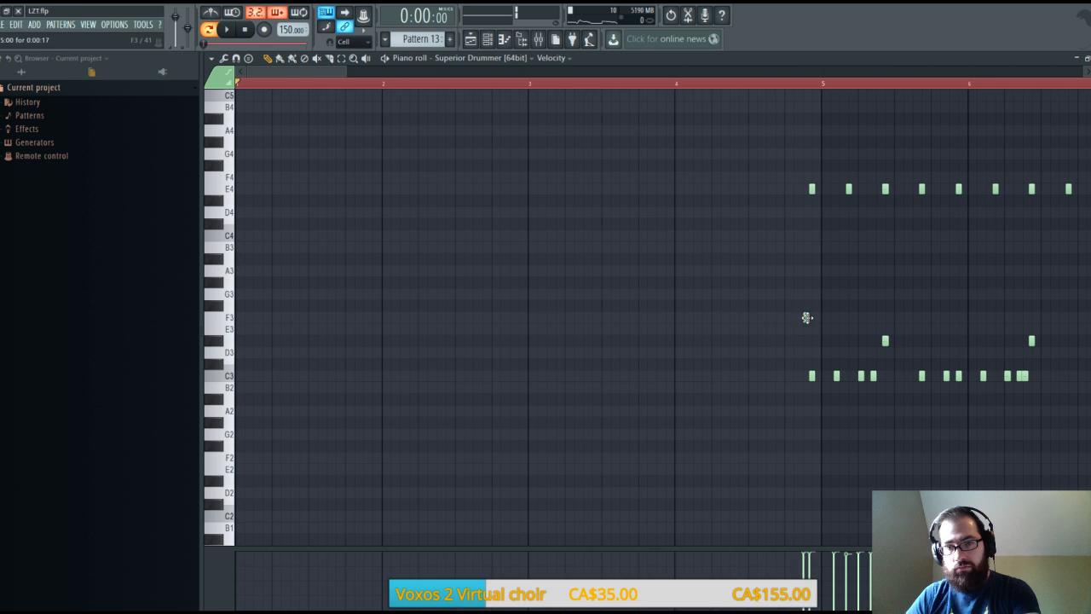
left_click(470, 38)
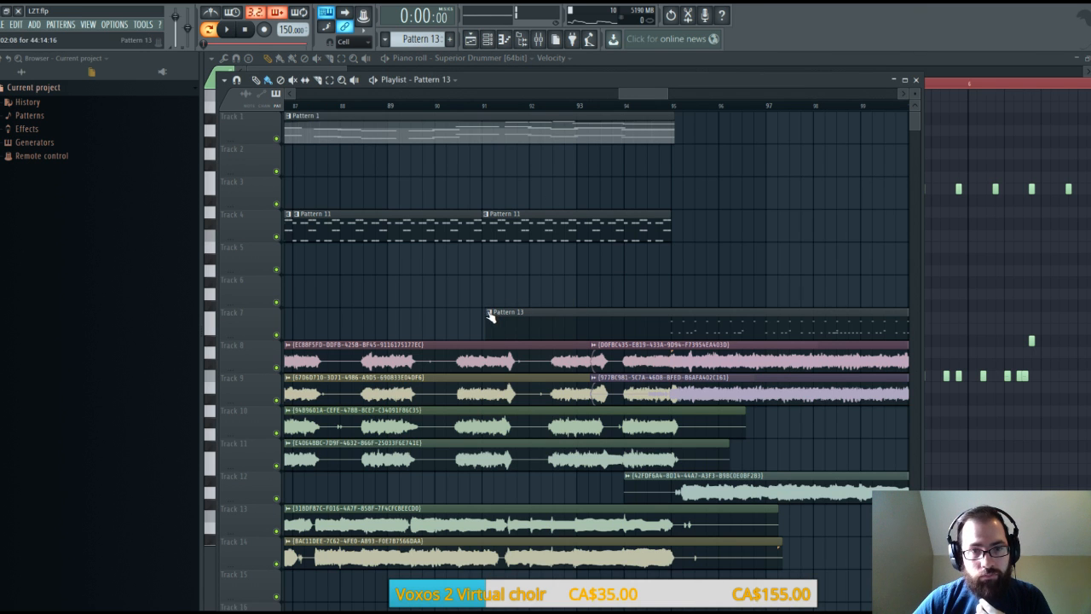
left_click_drag(490, 314, 667, 312)
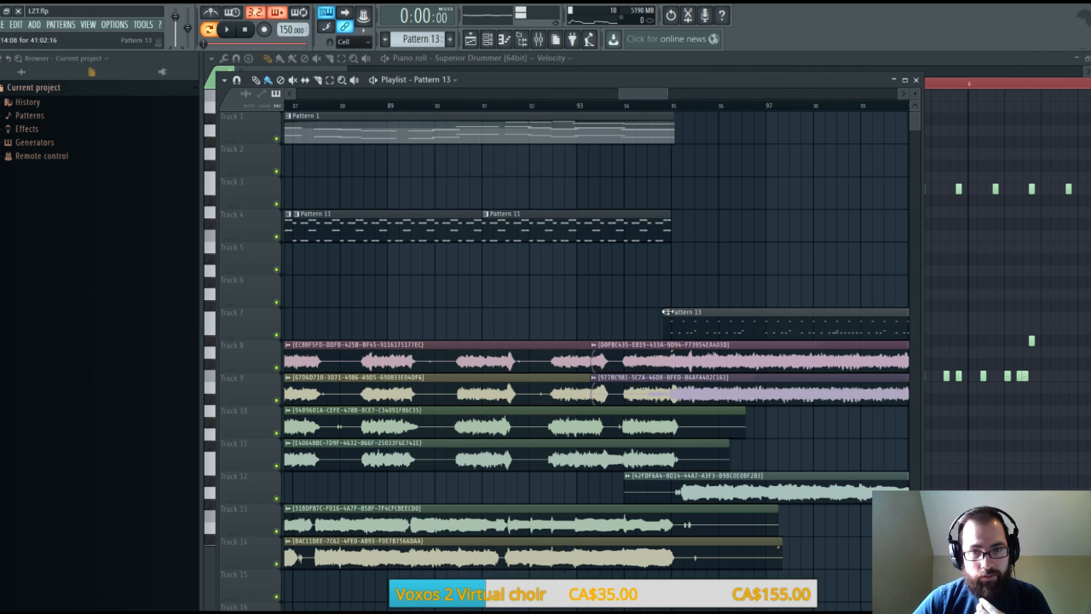
scroll(683, 111, "up", 8)
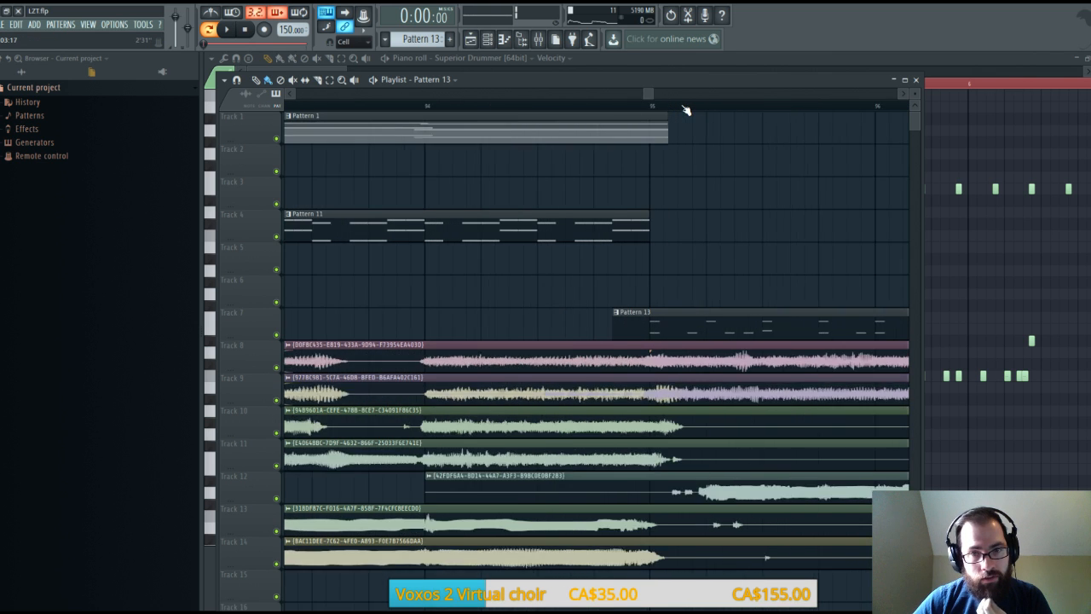
scroll(687, 111, "down", 6)
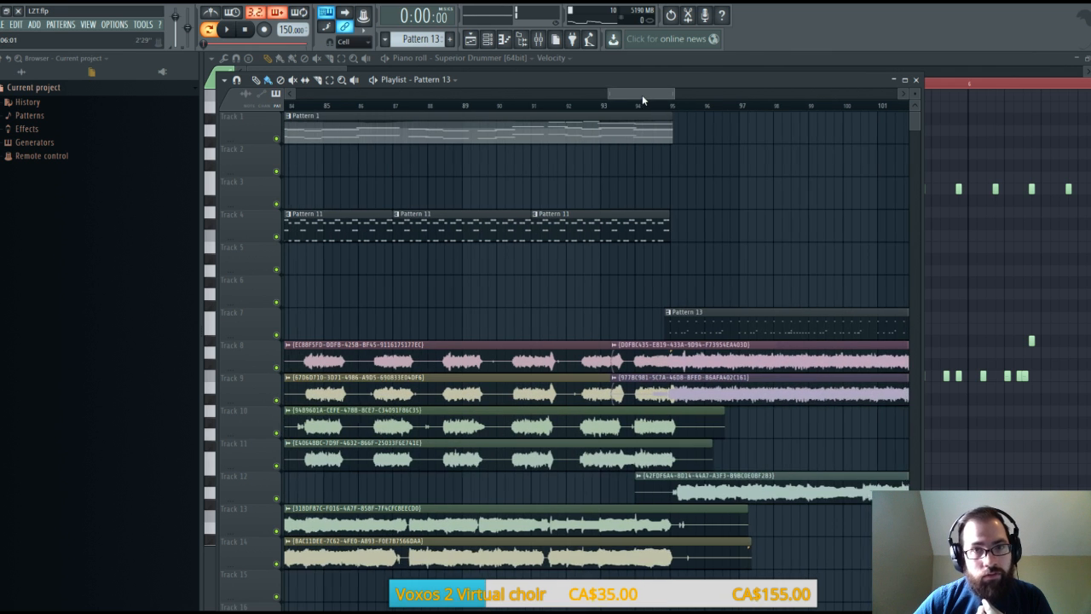
Play the arrangement in song mode from bar 79 and look over the surrounding clips
left_click_drag(642, 94, 609, 96)
left_click(458, 105)
left_click(228, 30)
key("space")
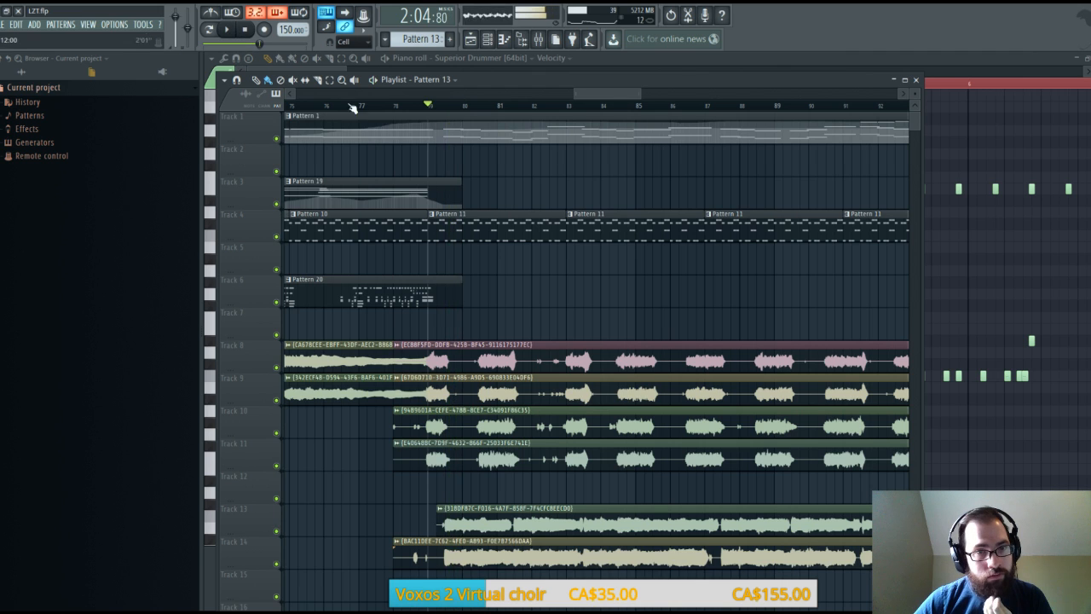
scroll(586, 274, "down", 2)
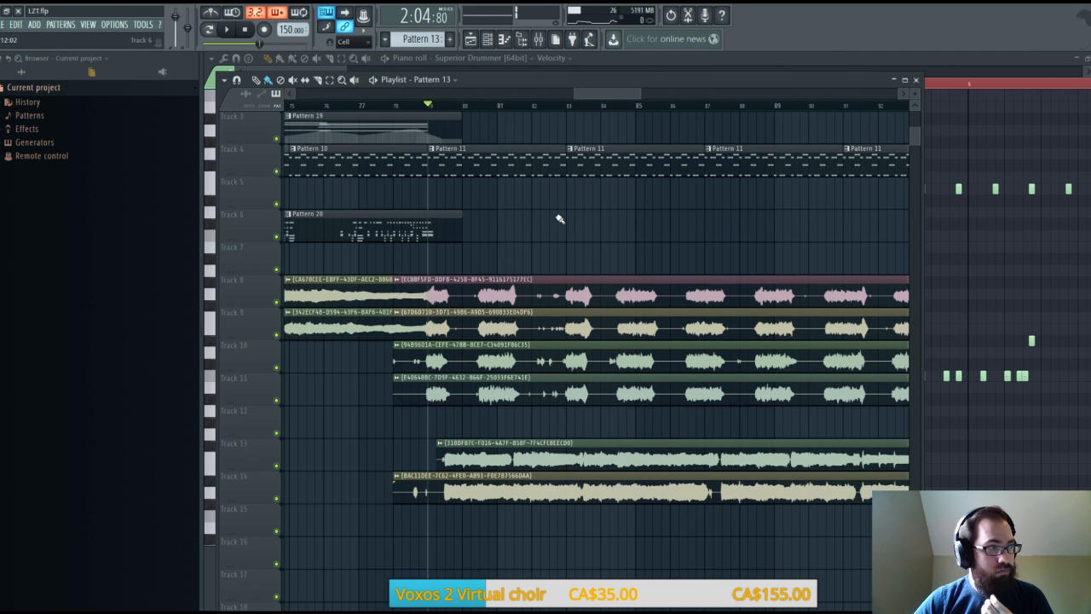
left_click(227, 30)
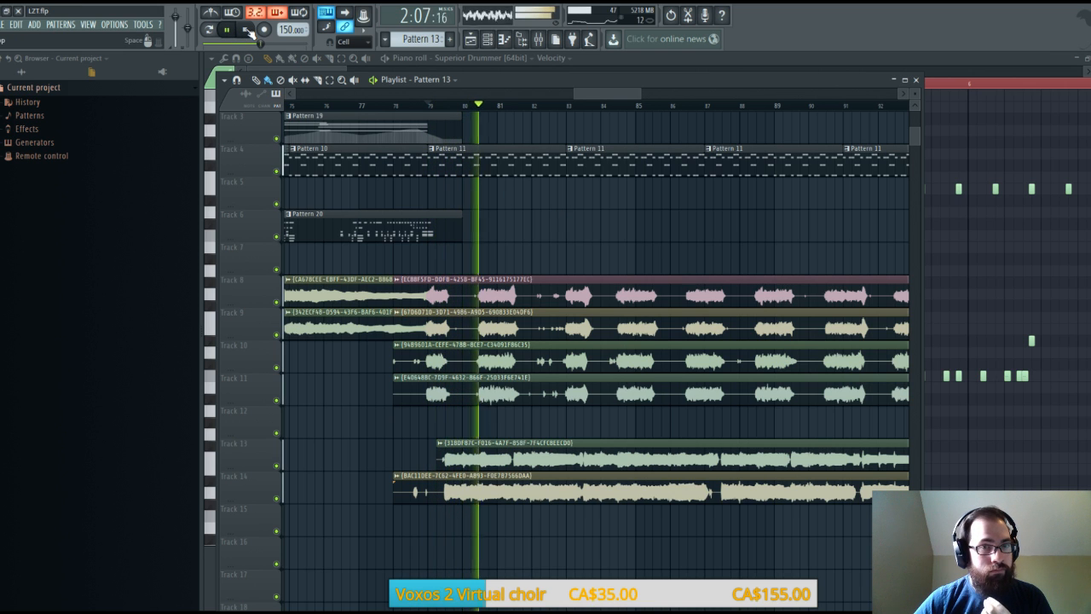
left_click(246, 29)
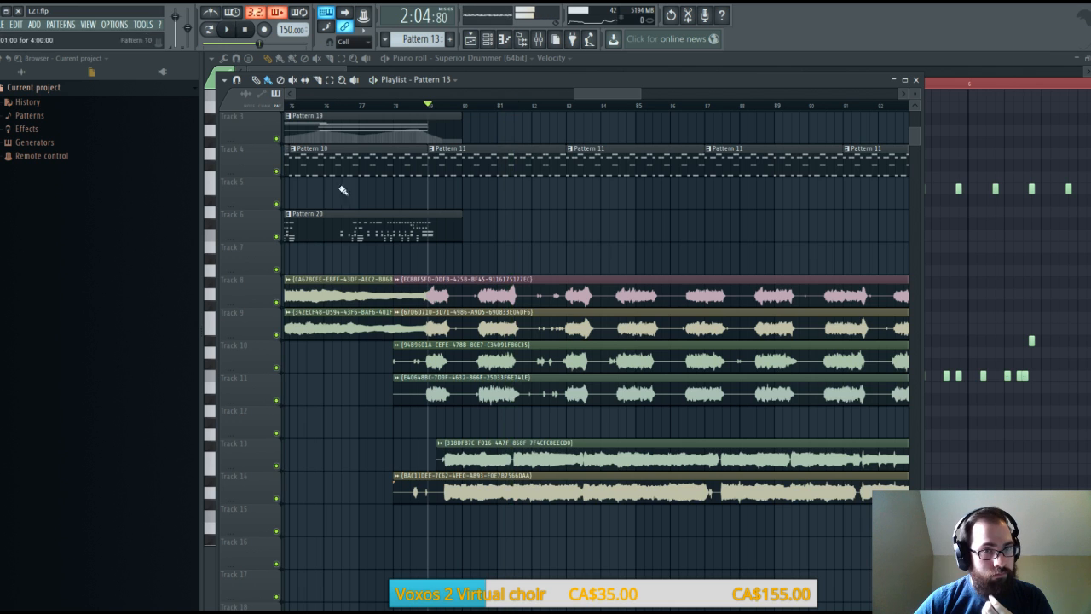
scroll(511, 386, "down", 1)
scroll(483, 174, "up", 2)
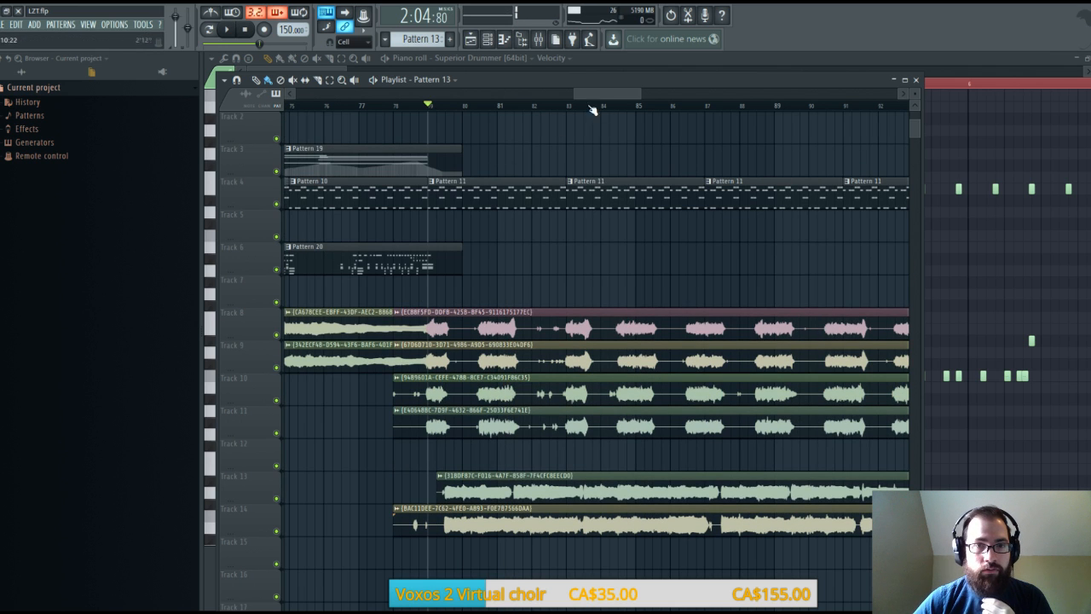
Inspect the MIDI Out #5 notes of the Track 6 Pattern 20 clip and return to the playlist
double_click(433, 250)
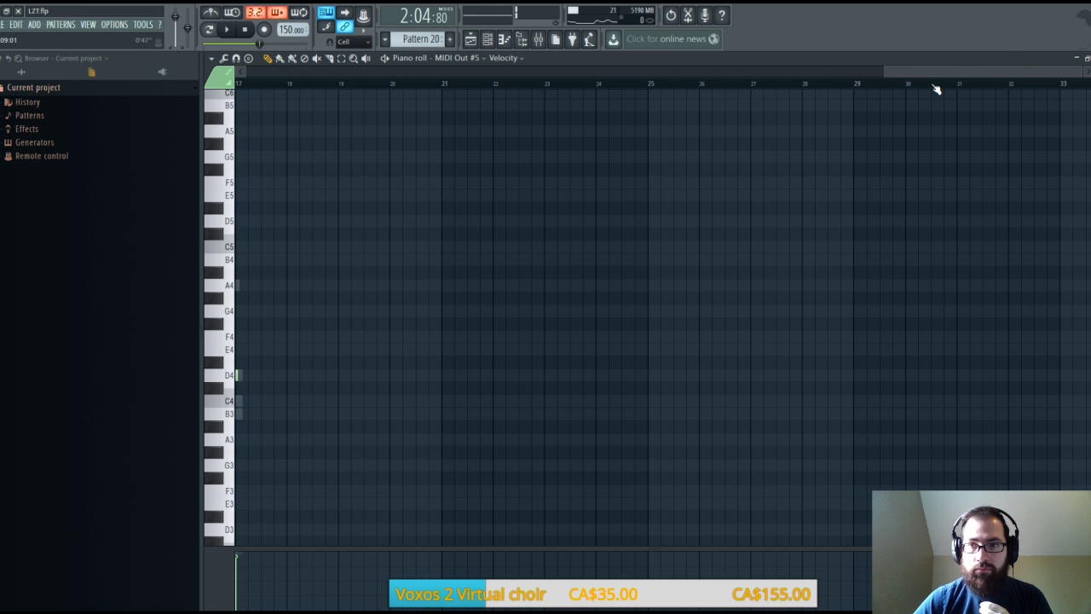
scroll(936, 88, "down", 2)
key("Escape")
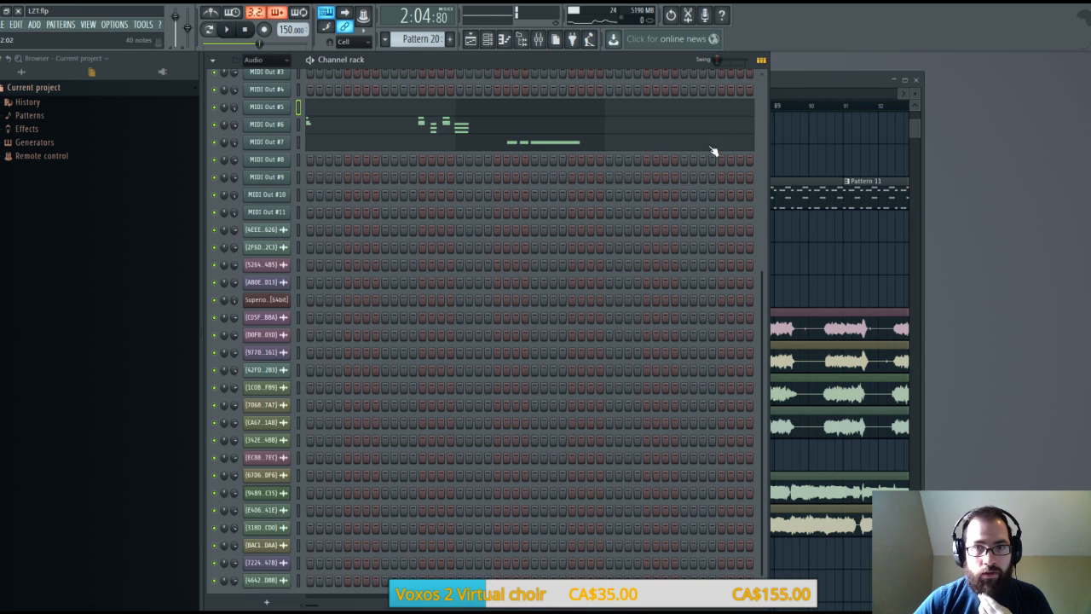
left_click(781, 80)
mouse_move(611, 93)
left_mouse_down()
mouse_move(512, 98)
mouse_move(621, 101)
mouse_move(611, 102)
left_mouse_up()
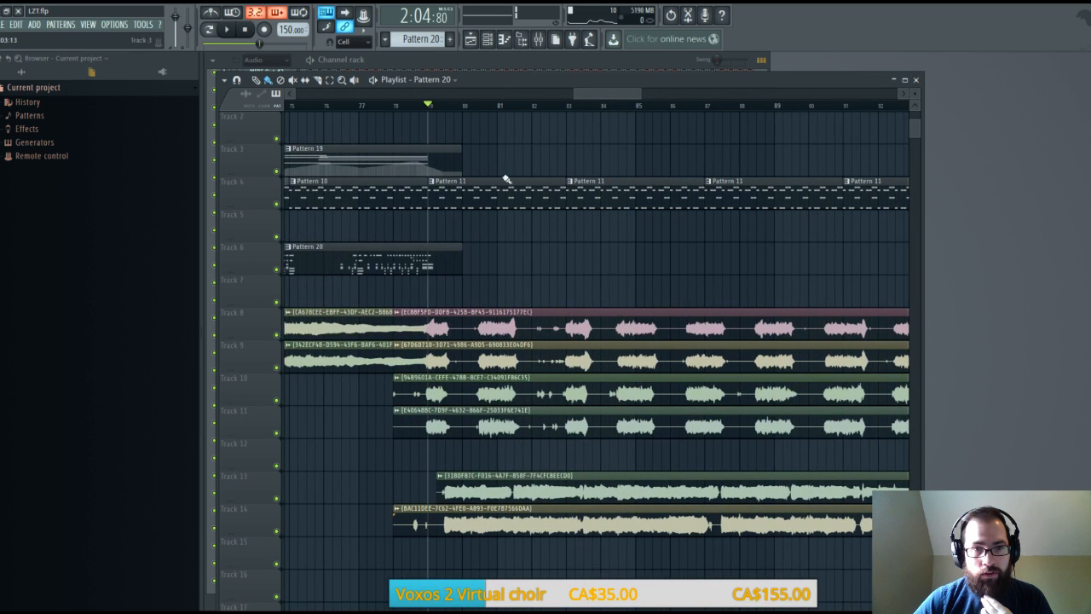
Place another Pattern 20 clip on Track 7 starting at bar 79 and make it unique
left_click(494, 249)
left_click_drag(551, 254, 453, 284)
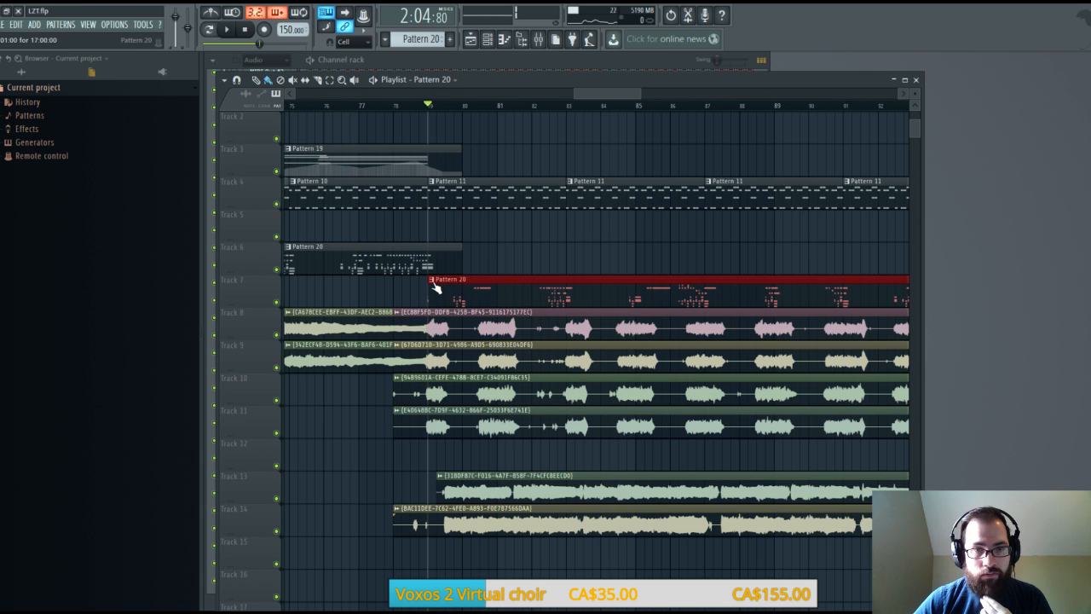
left_click(459, 344)
Delete all the MIDI Out #5 notes from the Track 7 Pattern 21 clip and return to the channel rack
double_click(458, 279)
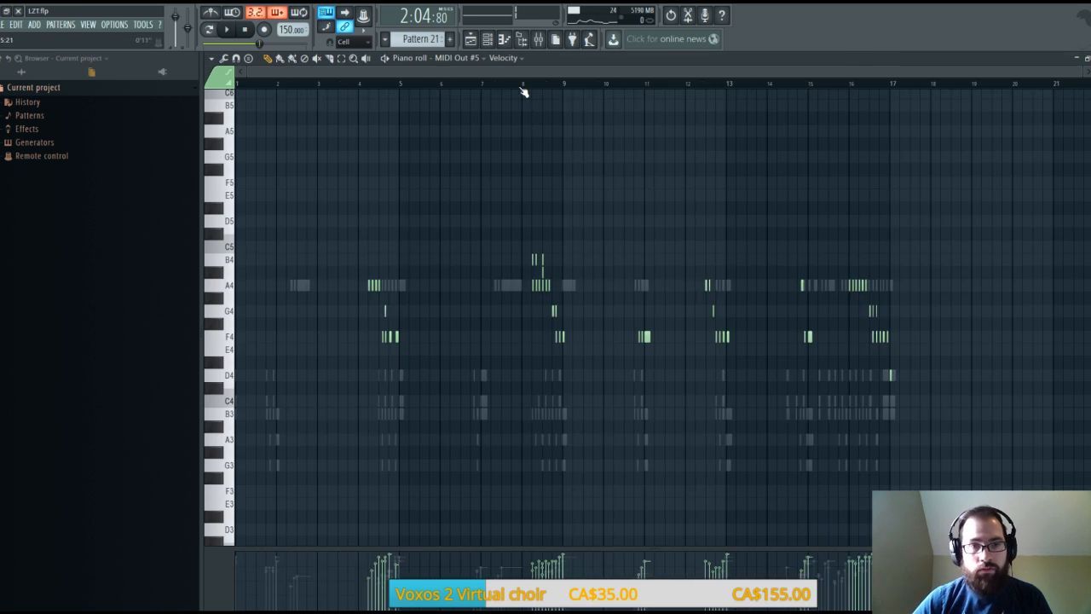
key("ctrl+a")
key("Delete")
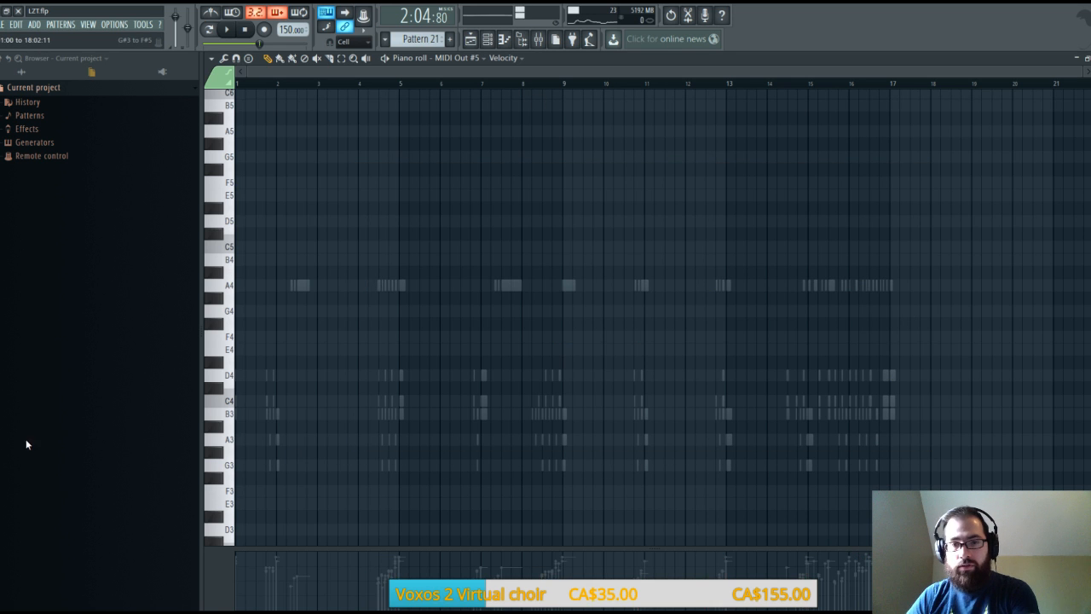
left_click(1087, 58)
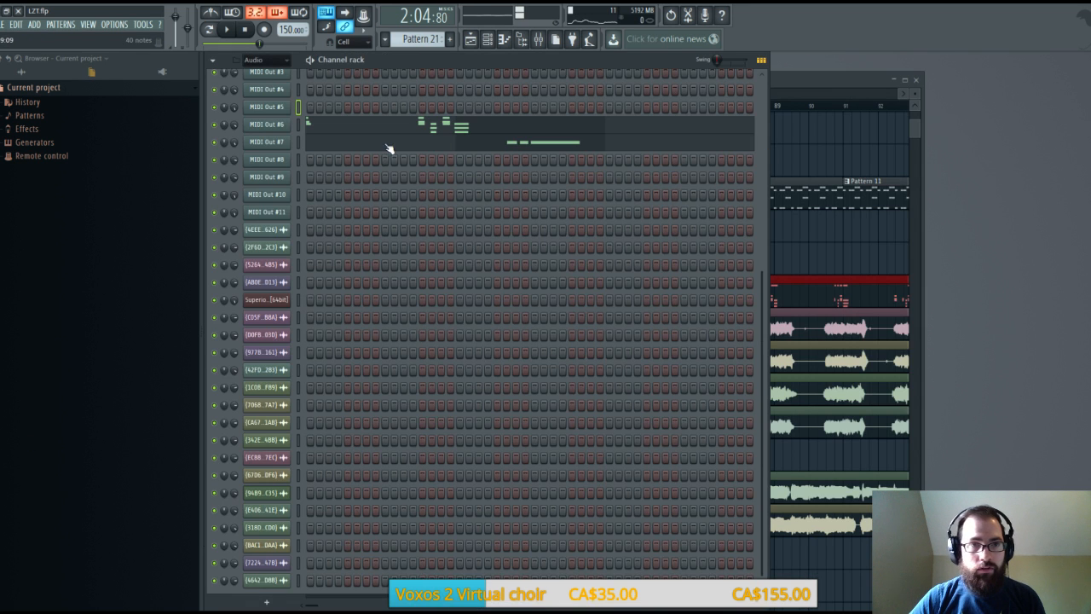
left_click(824, 90)
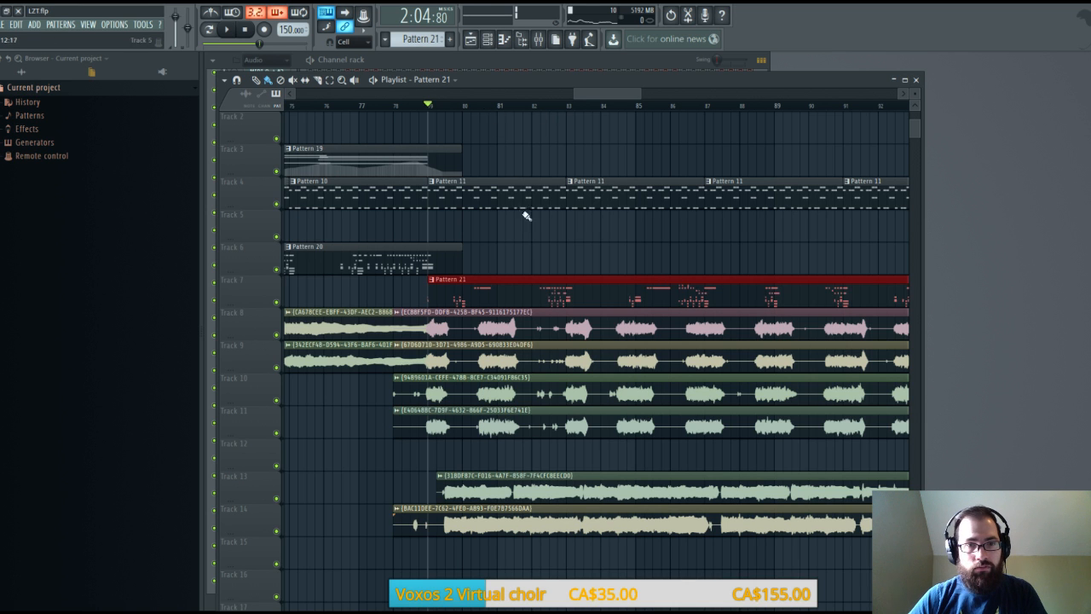
double_click(522, 289)
left_click(1087, 58)
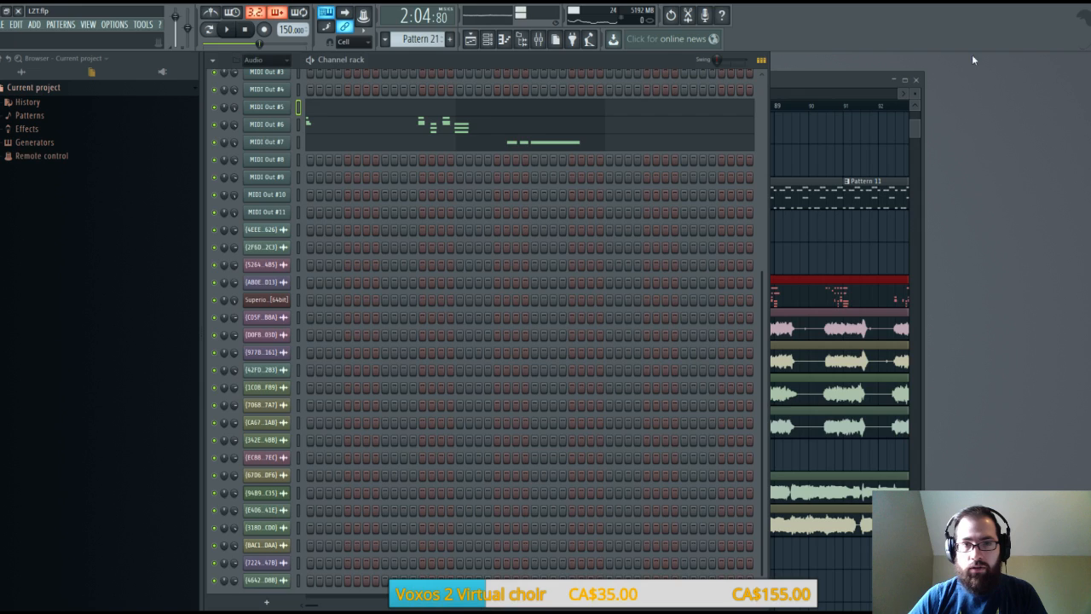
Clear the remaining Pattern 21 notes from the MIDI Out #7, #6 and #5 channels
right_click(274, 145)
left_click(351, 147)
right_click(267, 124)
left_click(360, 129)
right_click(278, 110)
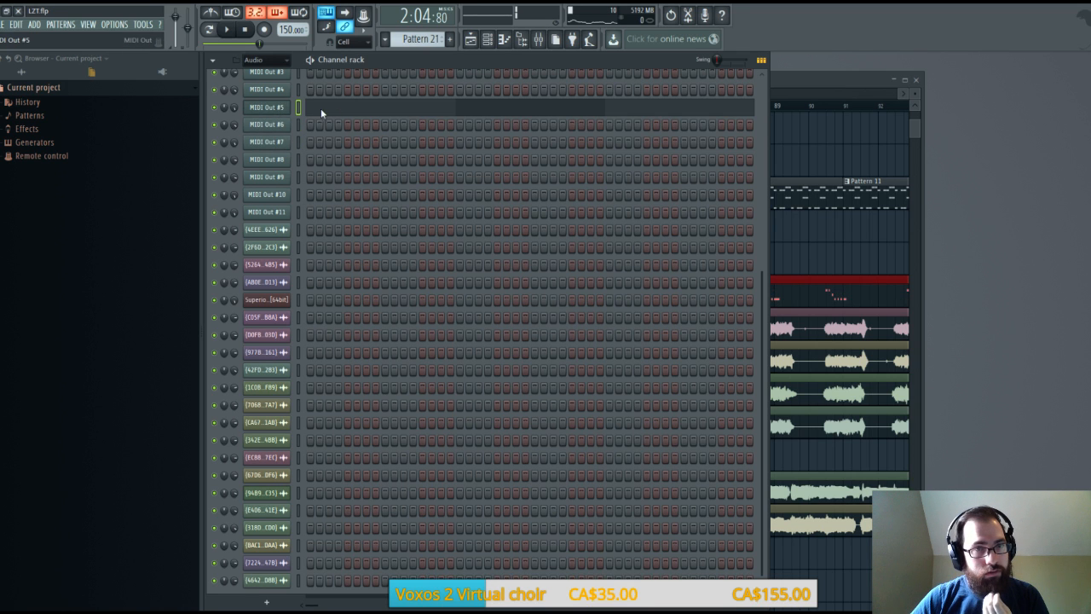
left_click(364, 104)
left_click(804, 80)
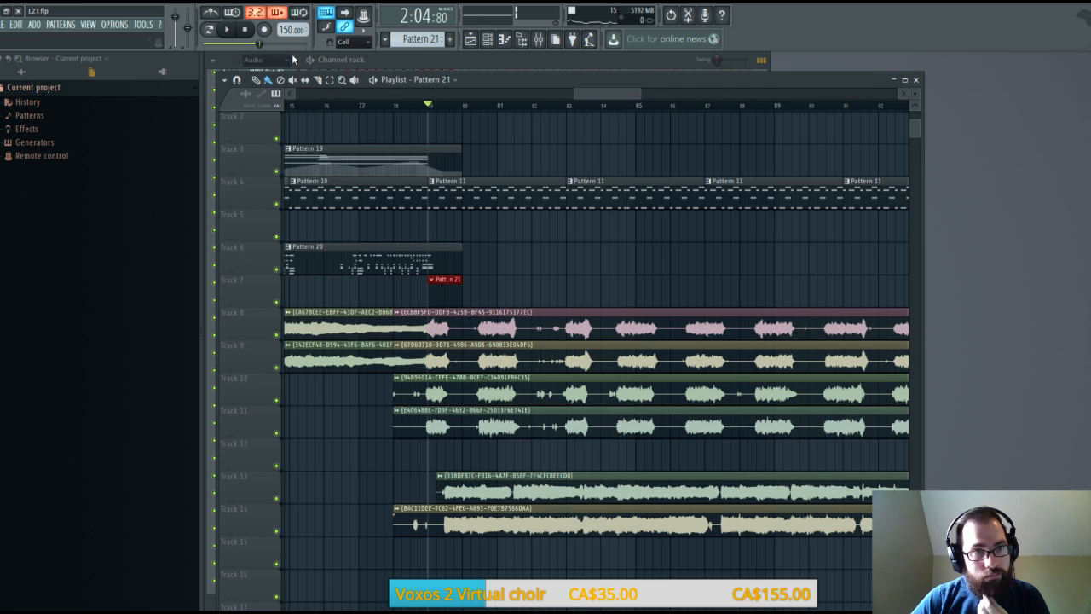
Rehearse the new part from bar 79 and record it live on MIDI Out #5 into Pattern 21, starting from bar 78
key("space")
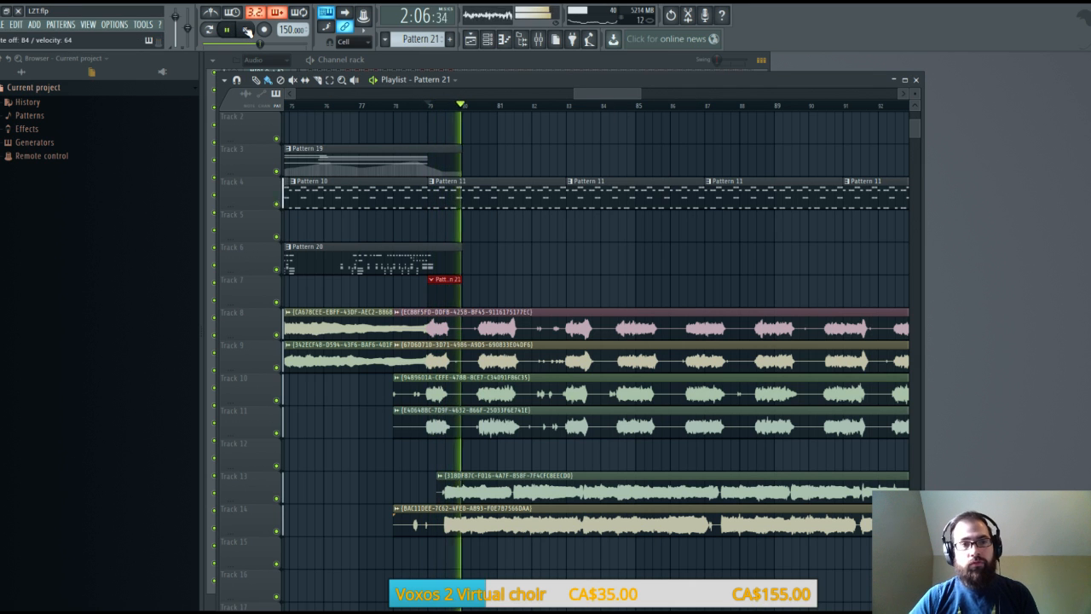
left_click(246, 30)
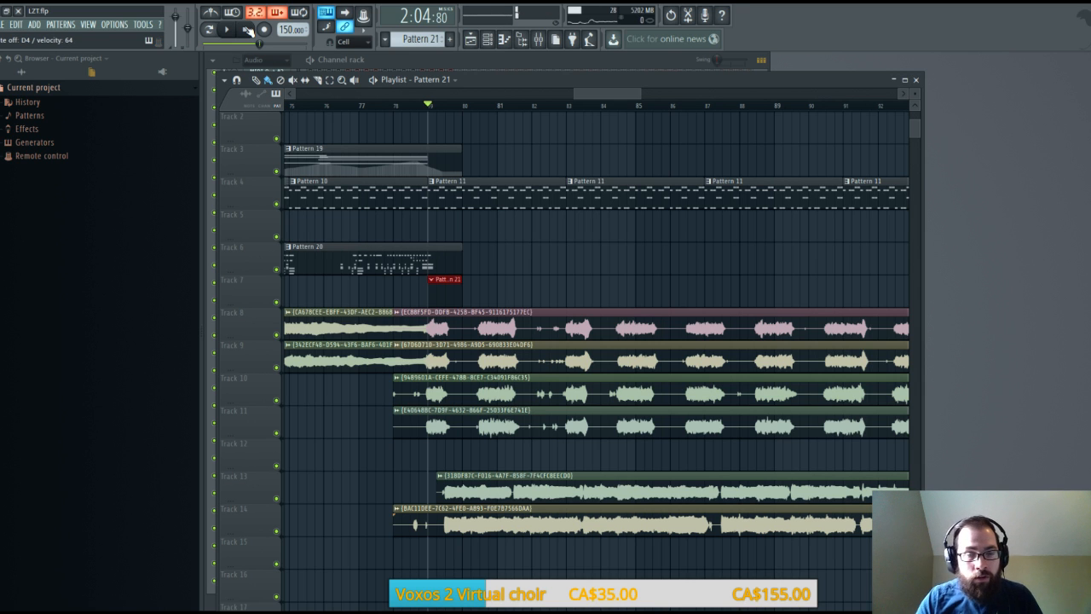
left_click(394, 107)
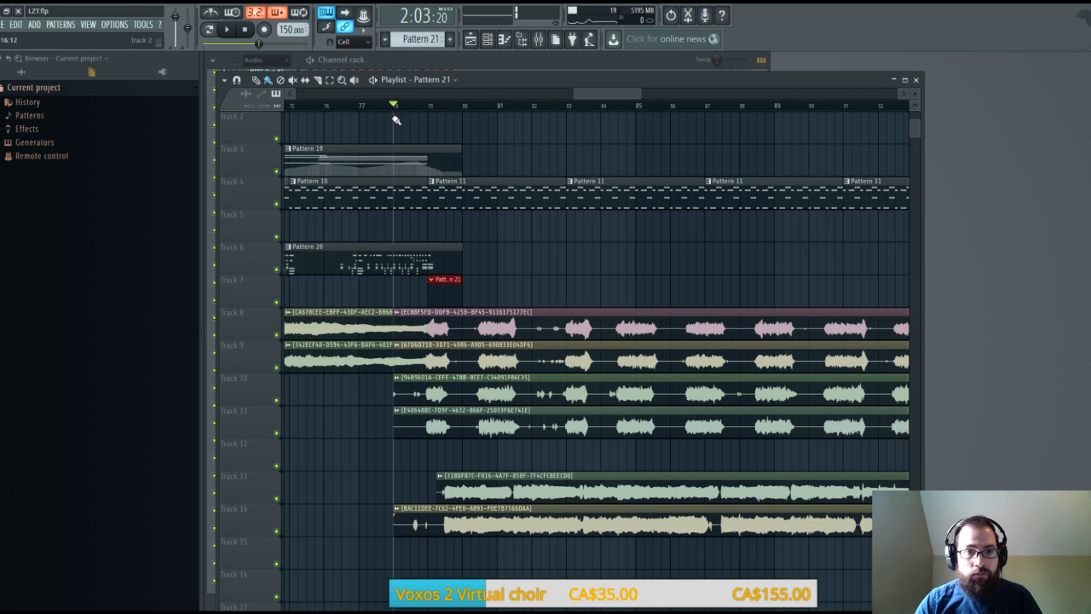
left_click(264, 29)
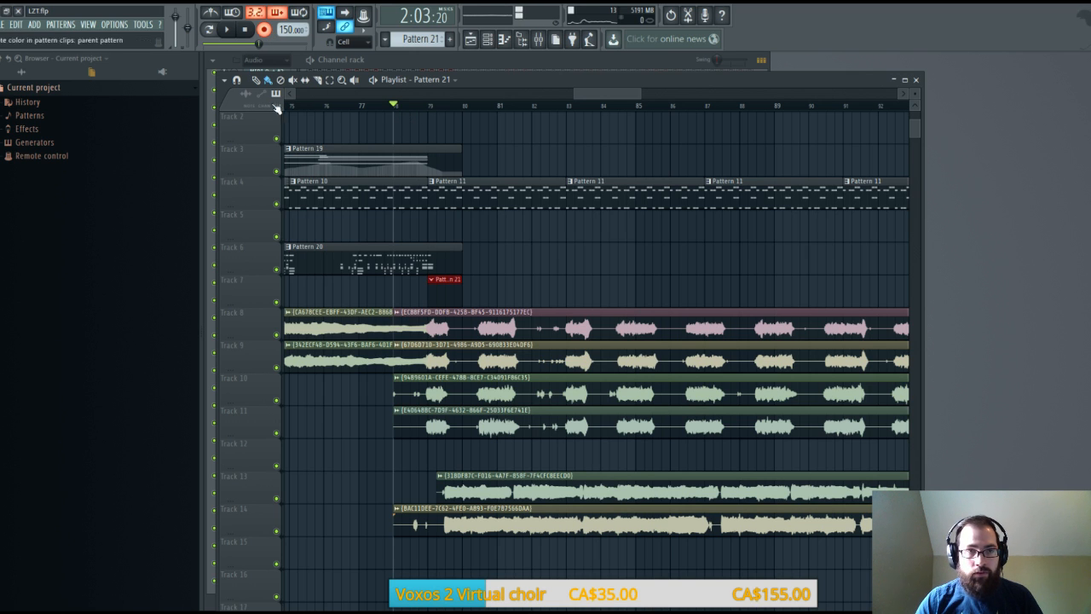
left_click(228, 30)
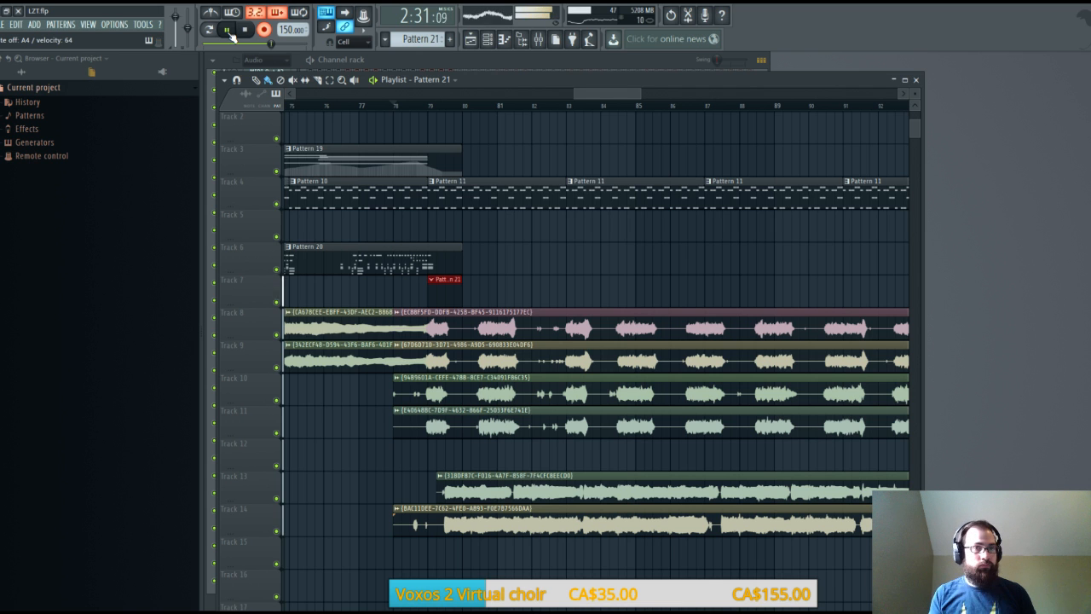
left_click(245, 30)
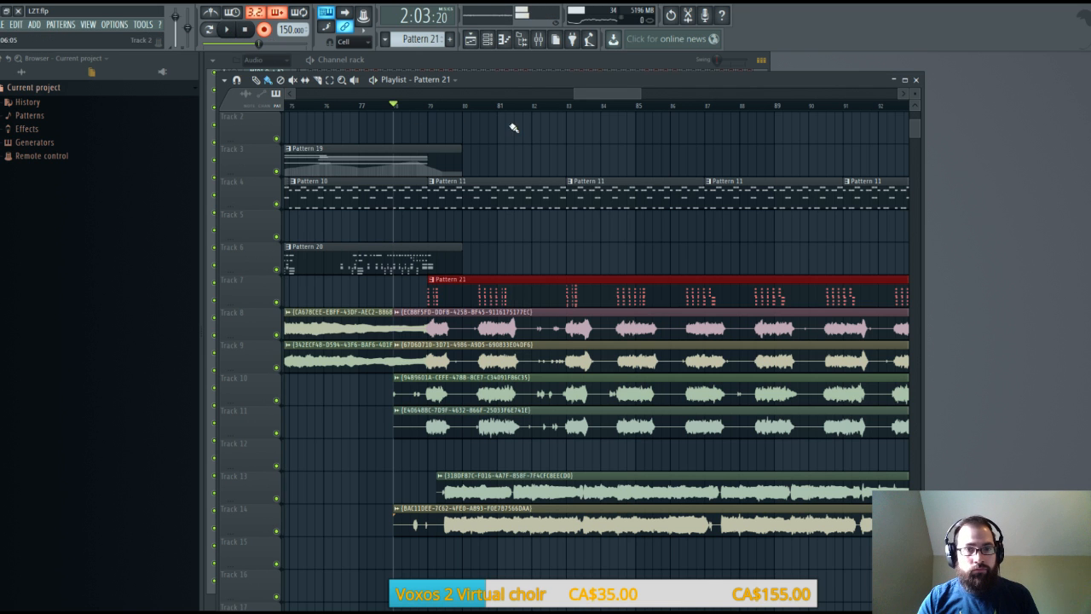
Select the MIDI Out #6 channel in the channel rack and open its settings
left_click(915, 79)
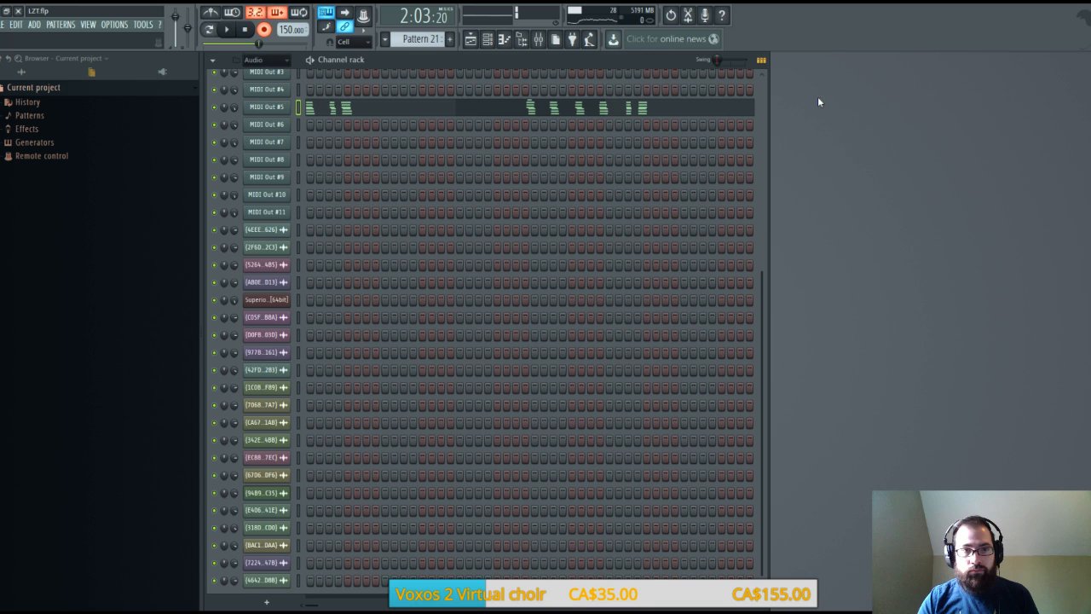
scroll(290, 126, "up", 2)
left_click(279, 129)
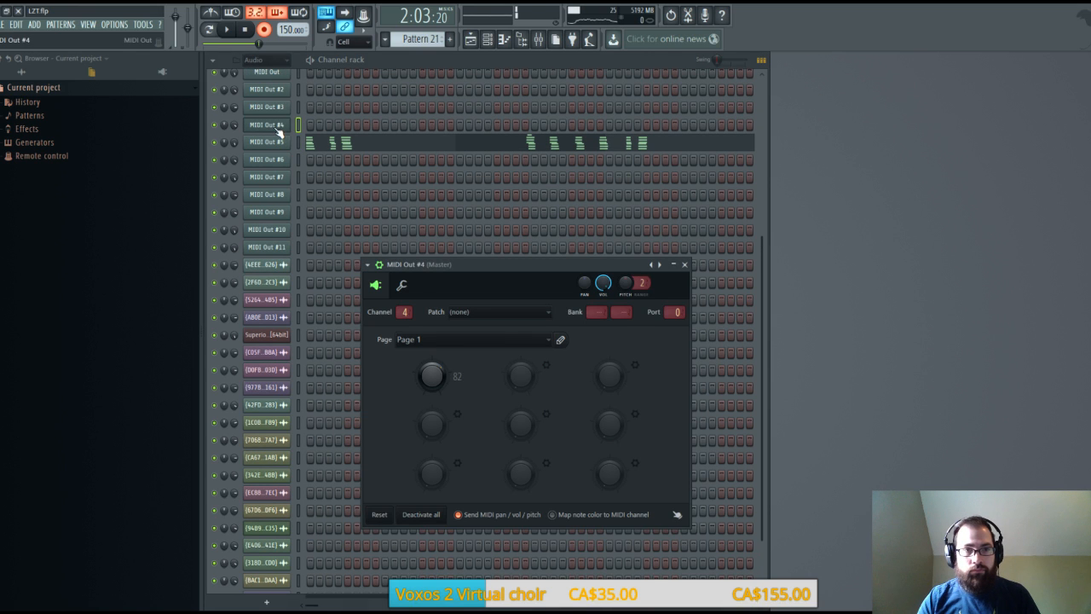
left_click(276, 163)
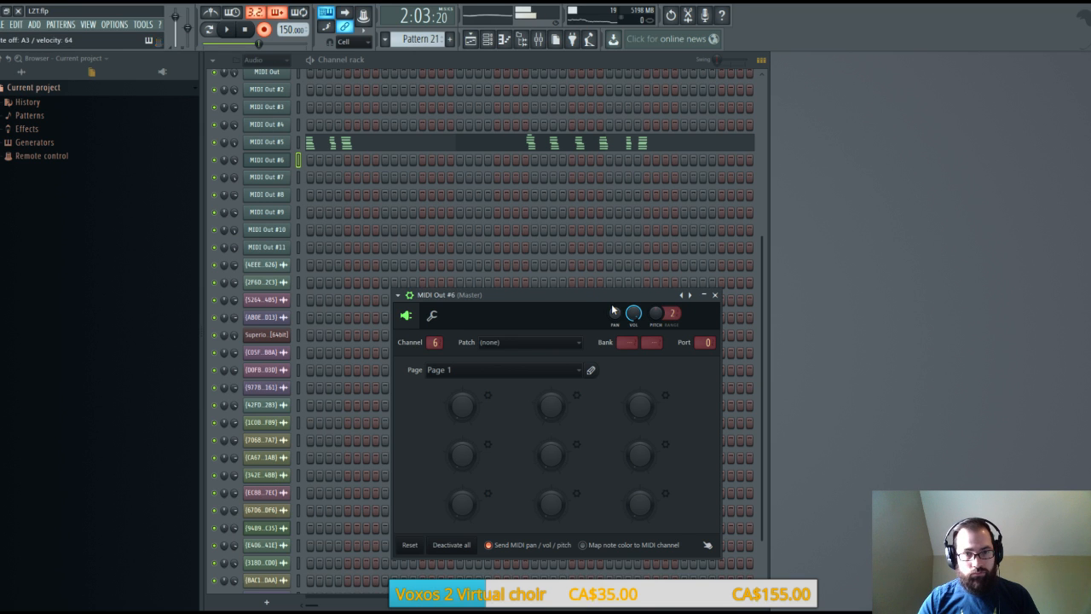
left_click(715, 295)
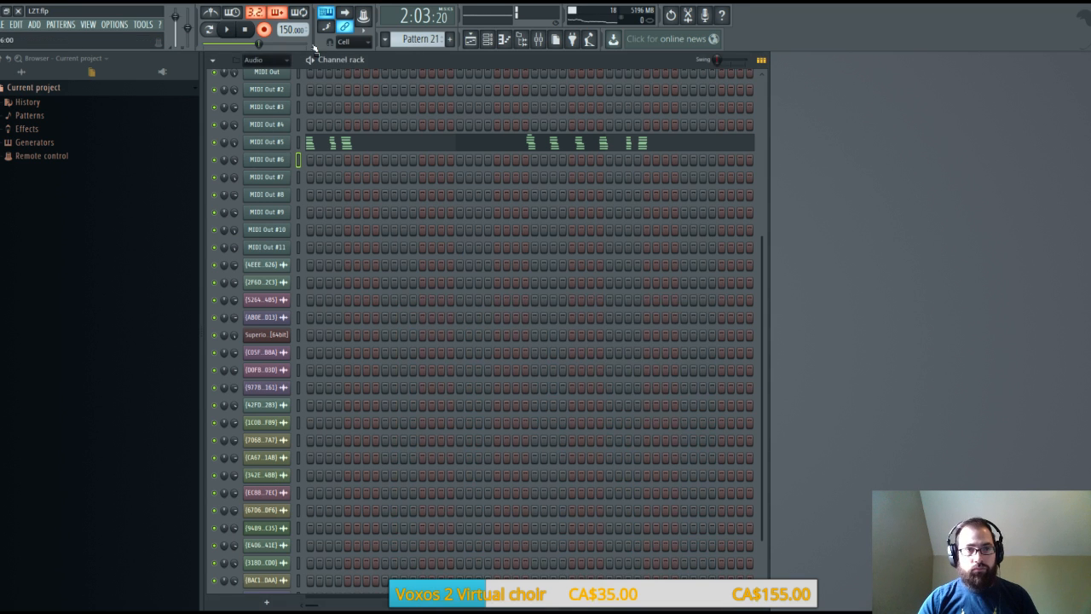
left_click(230, 32)
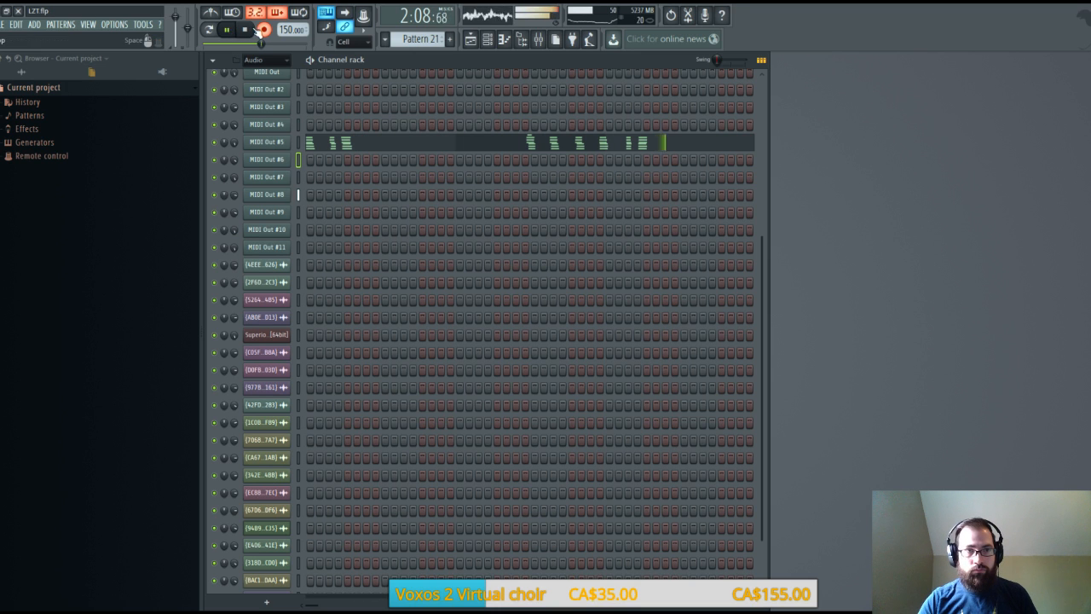
left_click(245, 30)
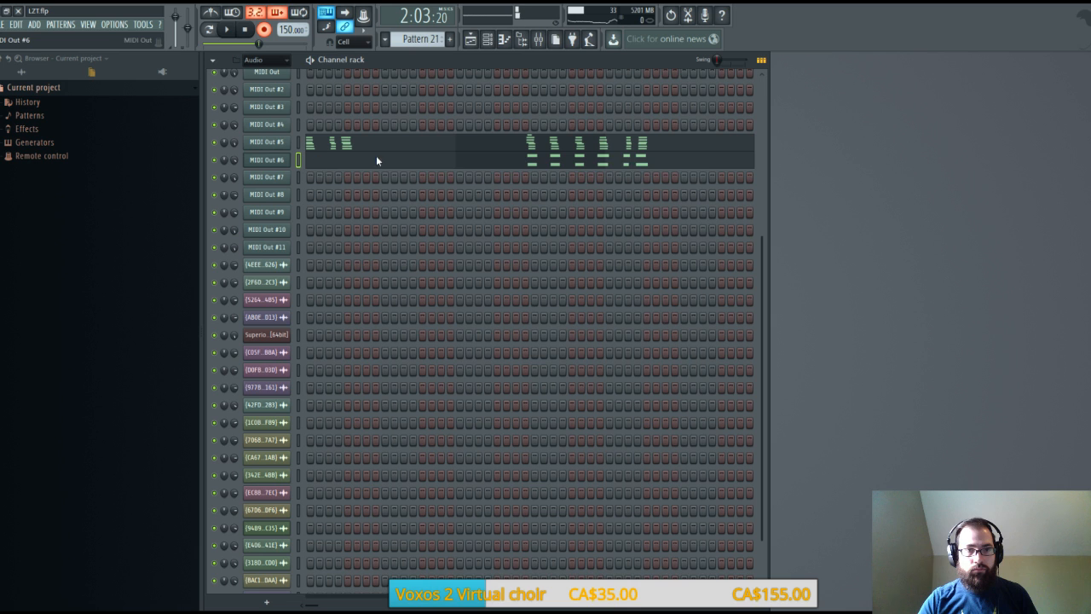
key("ctrl+z")
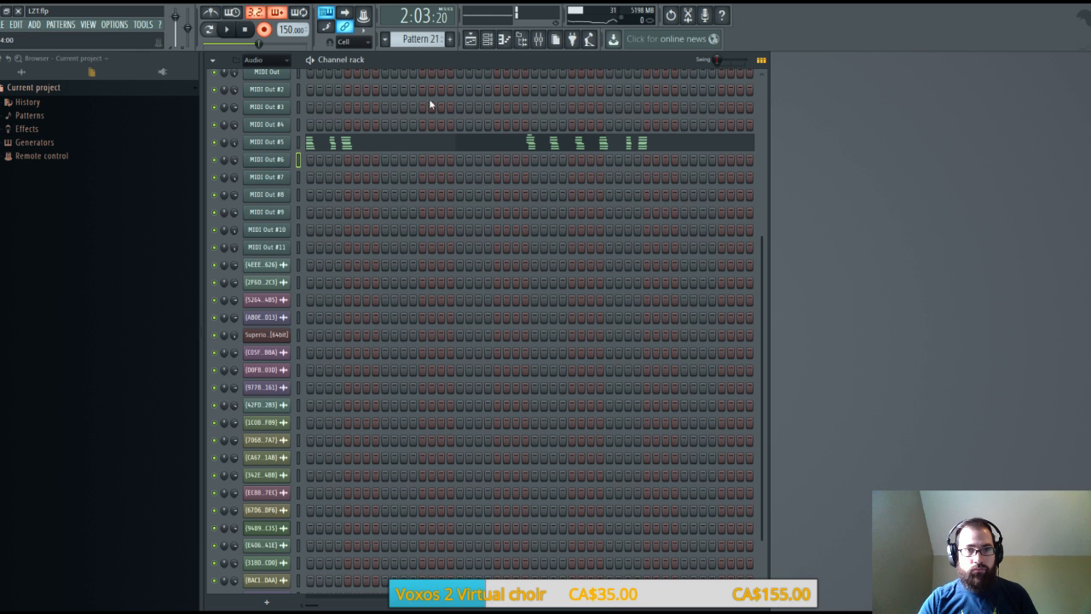
Record the new part live on MIDI Out #6 into Pattern 21, starting from bar 78
left_click(539, 41)
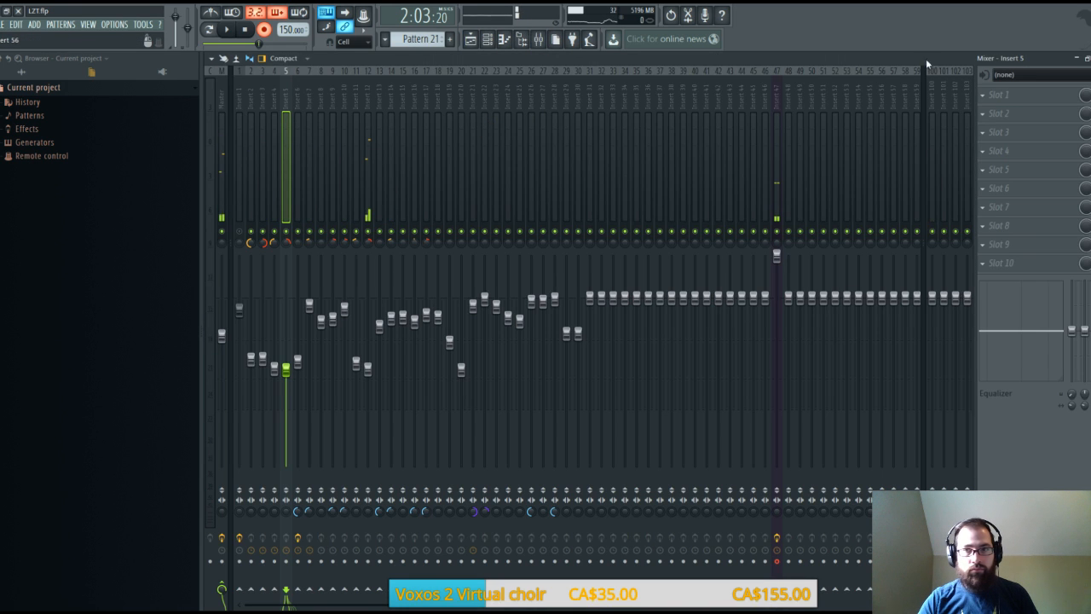
left_click(1090, 59)
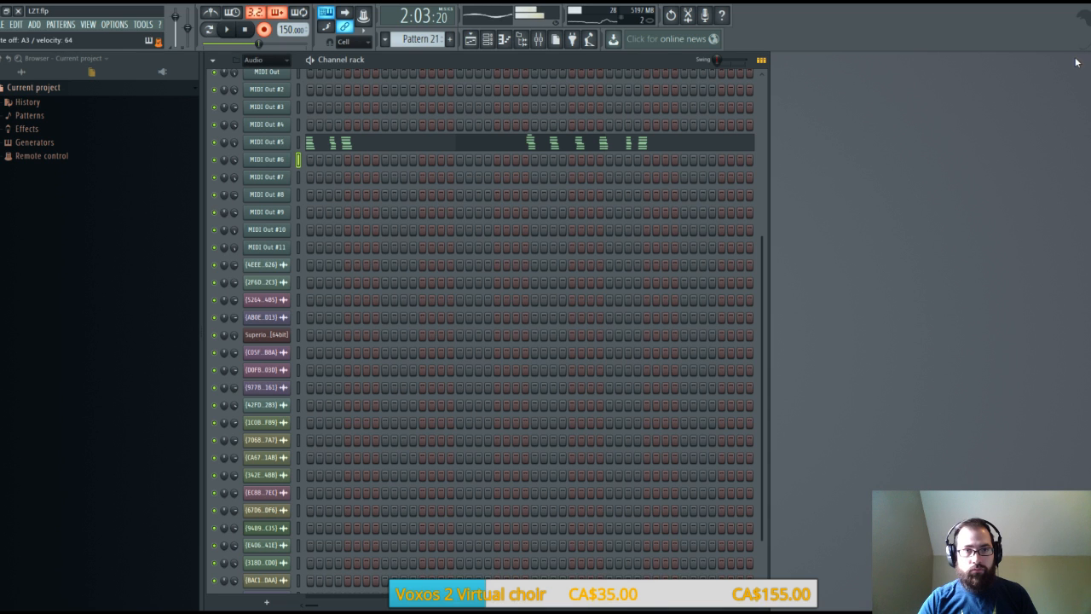
left_click(471, 39)
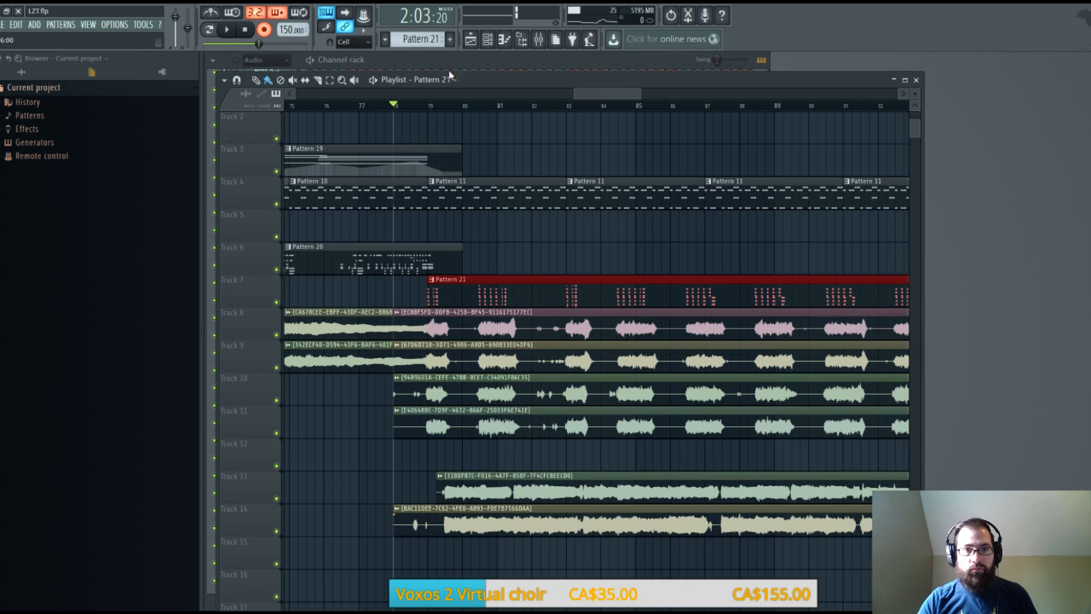
left_click(226, 31)
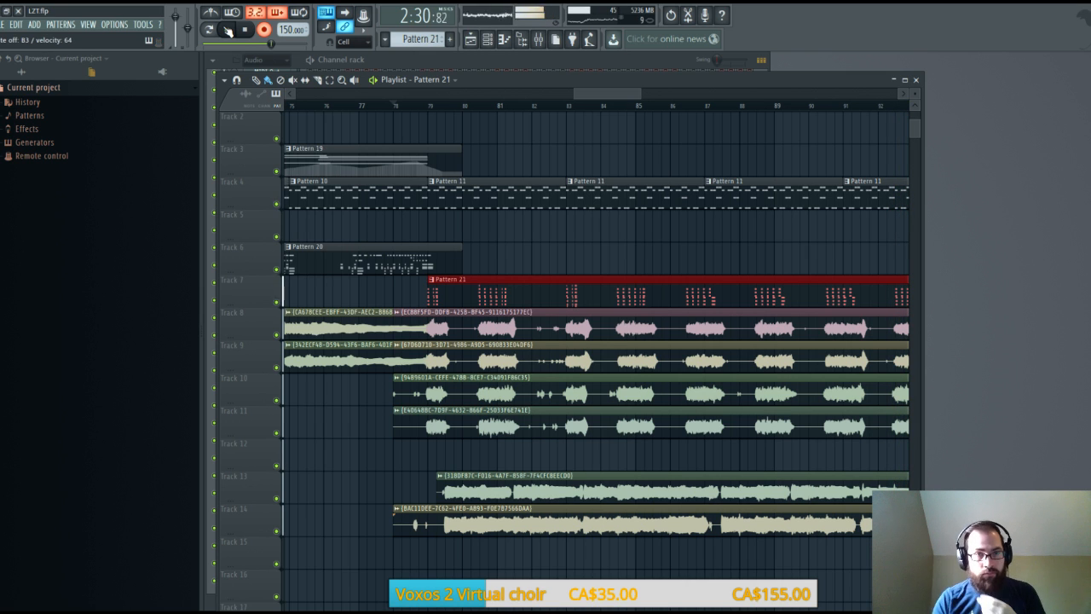
left_click(243, 31)
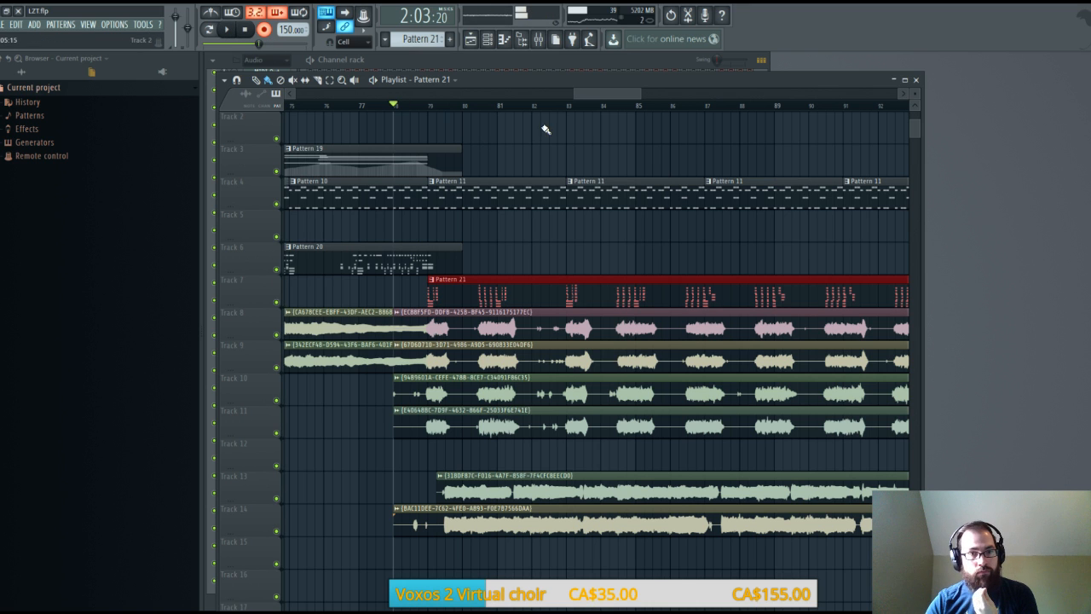
left_click(917, 80)
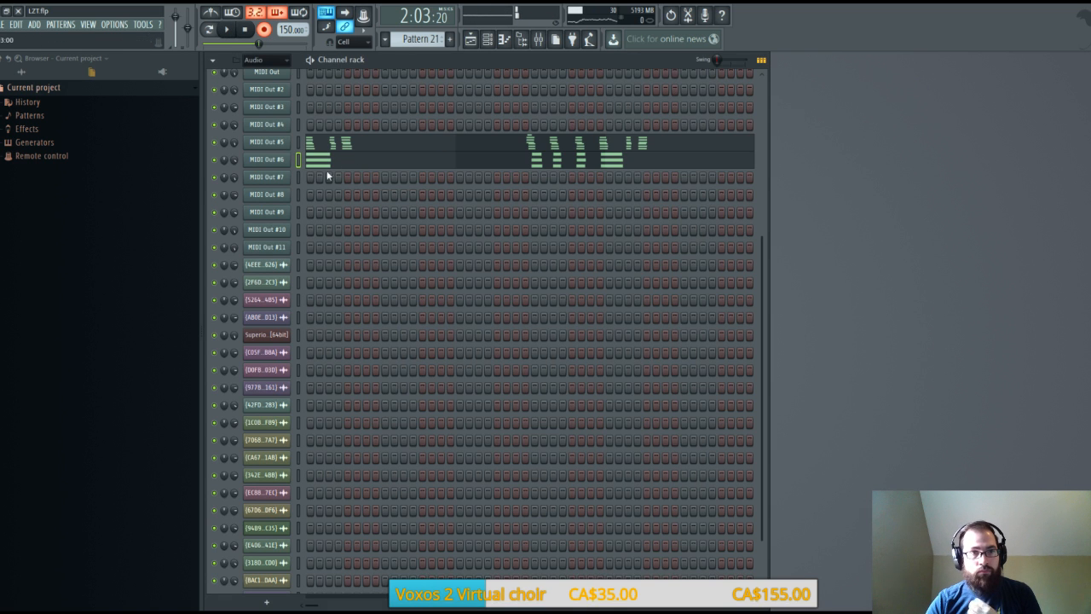
Select the MIDI Out #7 channel and record its part live into Pattern 21 from bar 78
left_click(284, 179)
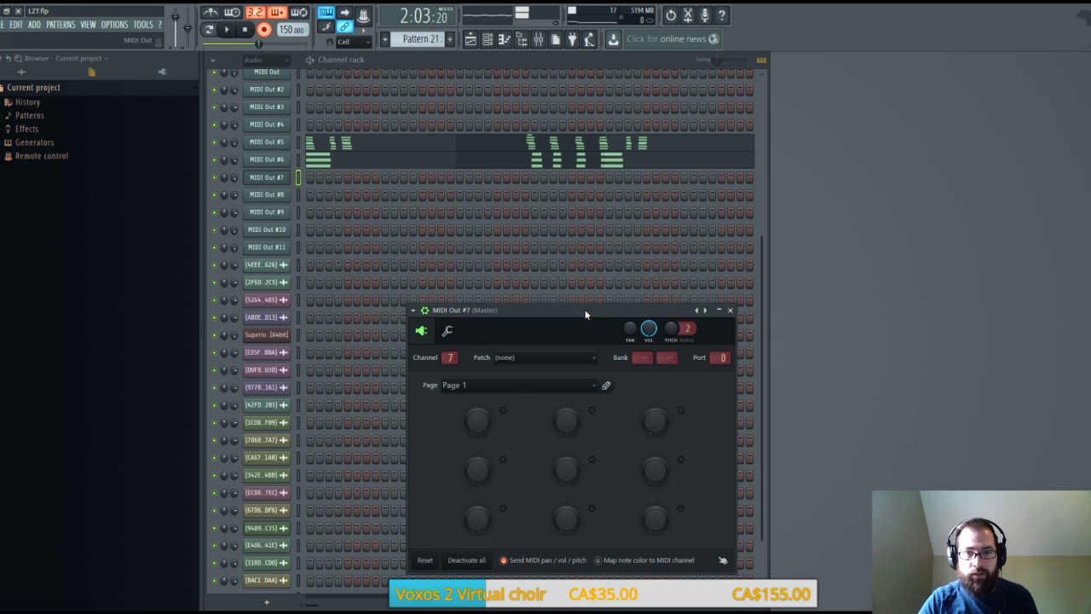
left_click(228, 31)
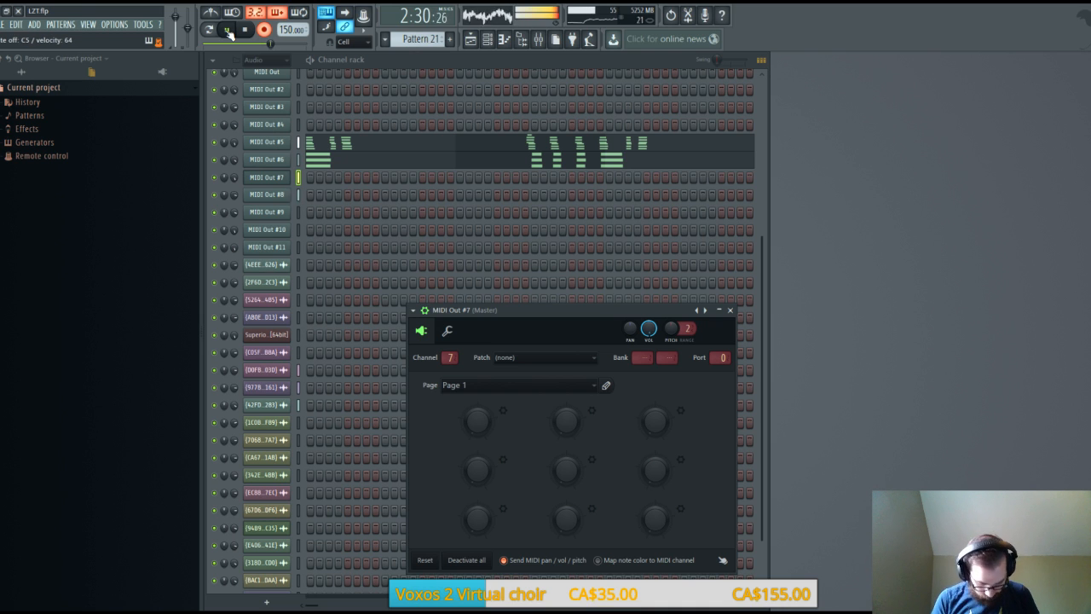
left_click(729, 310)
key("space")
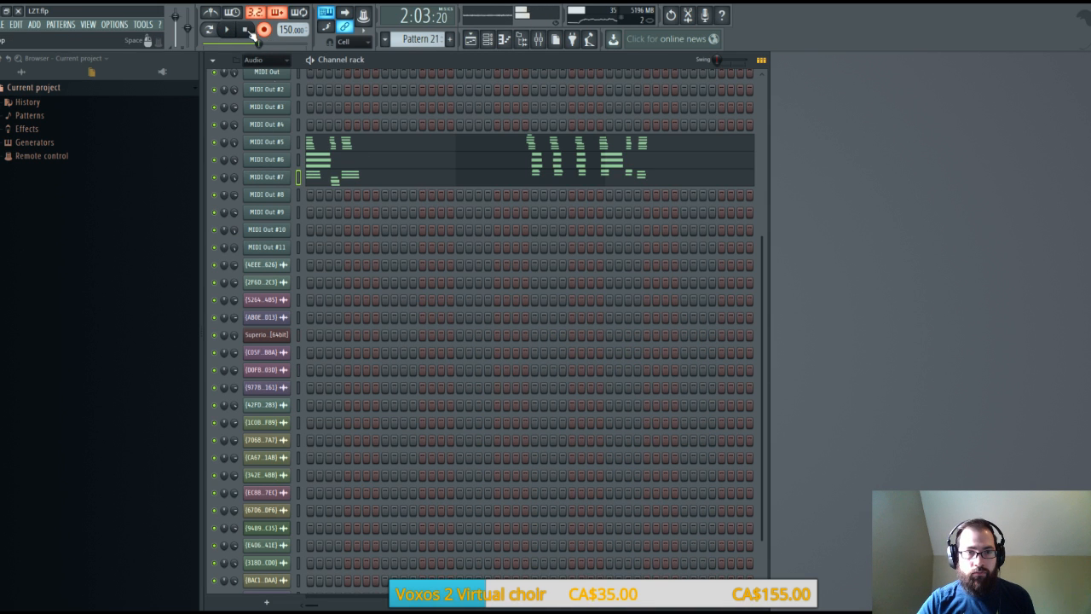
Examine the Track 7 Pattern 21 clip against the surrounding pattern and audio clips in the playlist
left_click(476, 42)
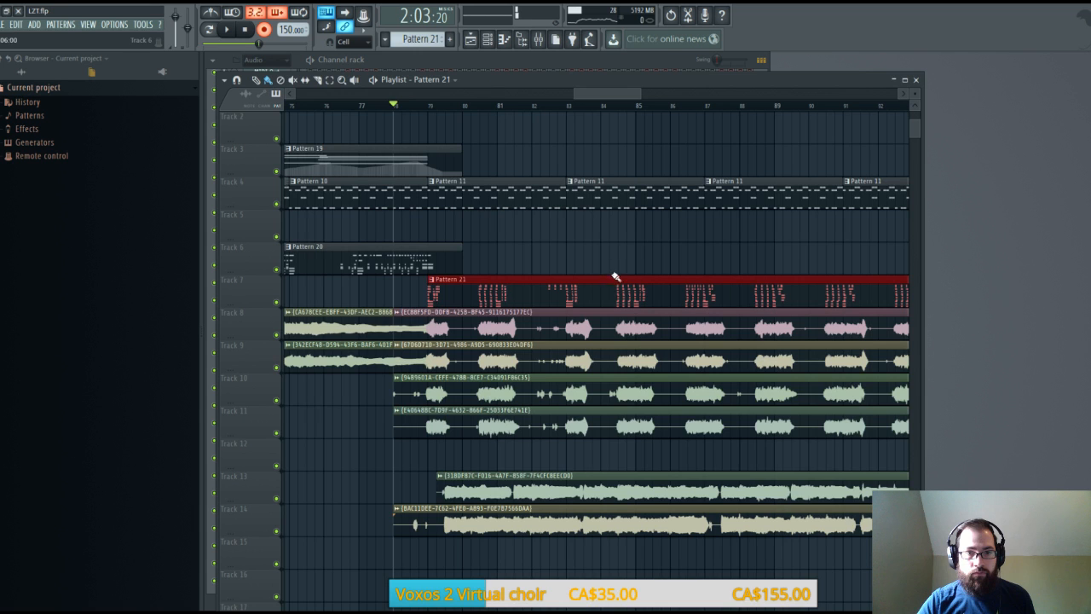
scroll(556, 115, "down", 1)
scroll(557, 114, "up", 1)
scroll(558, 114, "down", 3)
mouse_move(603, 95)
left_mouse_down()
mouse_move(638, 97)
mouse_move(629, 117)
mouse_move(589, 93)
left_mouse_up()
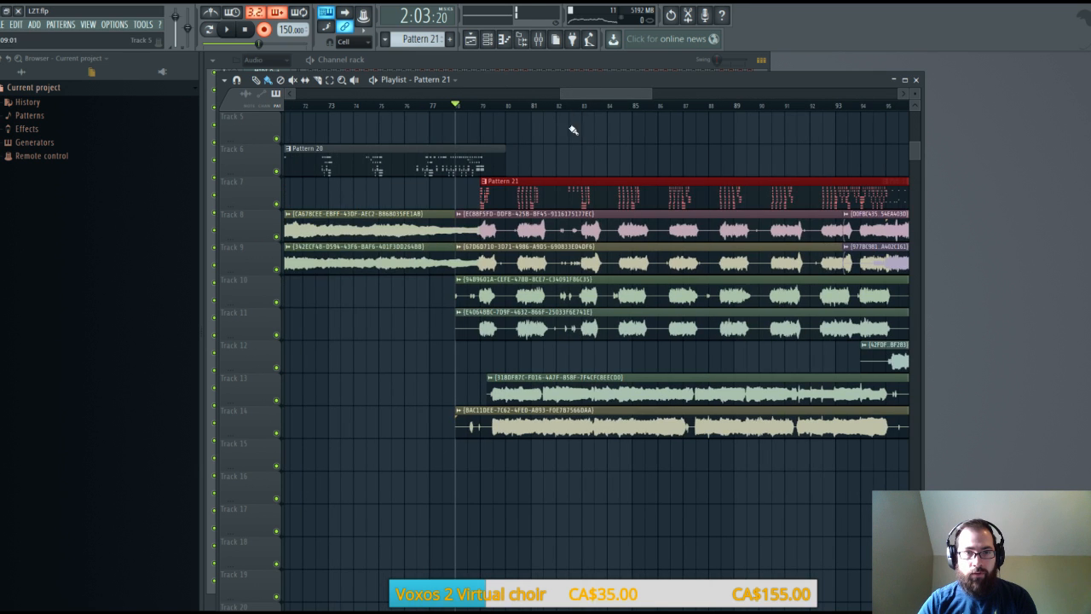
scroll(569, 145, "up", 2)
scroll(572, 111, "down", 5)
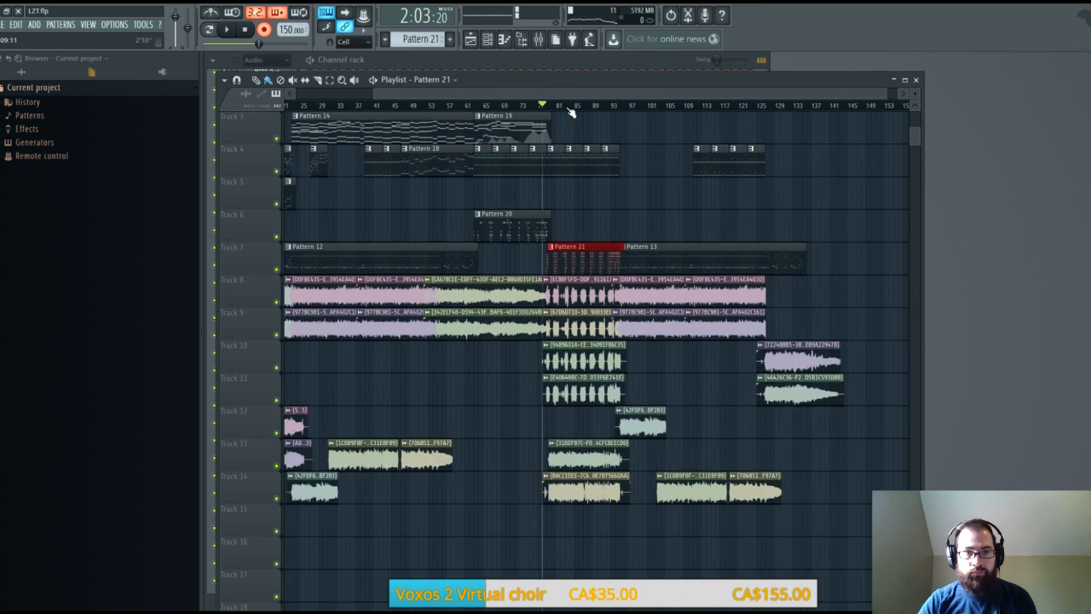
scroll(572, 110, "down", 1)
scroll(571, 111, "up", 4)
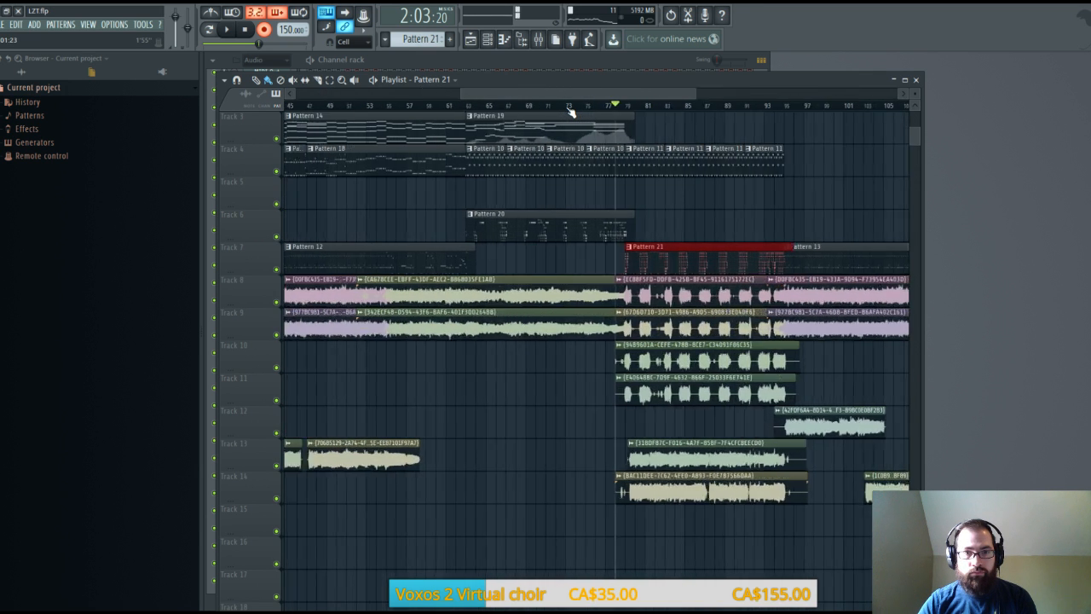
left_click_drag(568, 98, 601, 97)
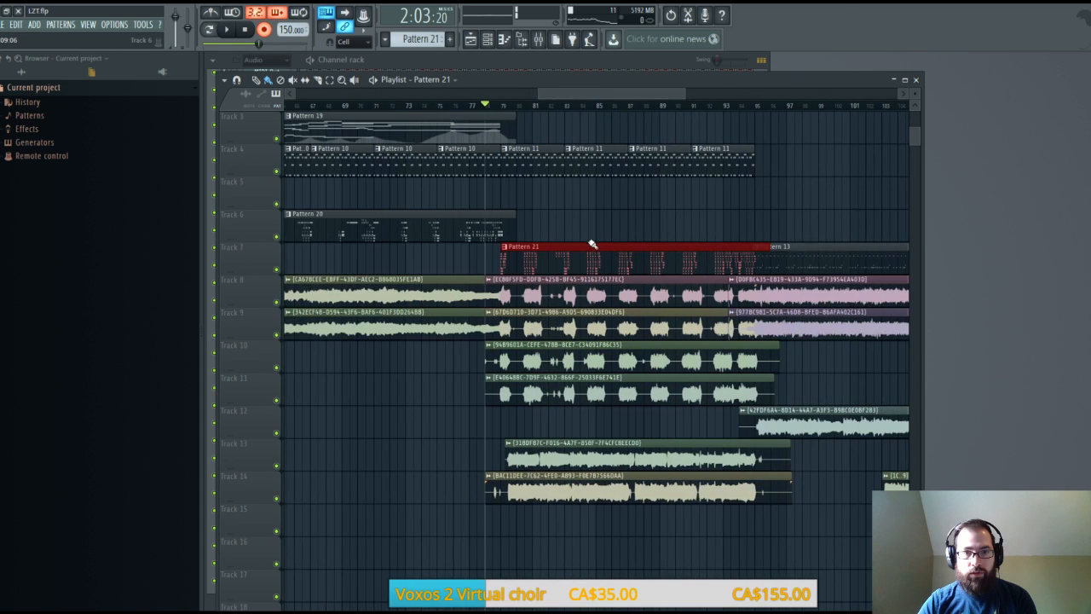
Open the Track 7 Pattern 21 clip in the piano roll, switch to pattern playback and audition its opening notes
double_click(588, 247)
scroll(529, 82, "up", 8)
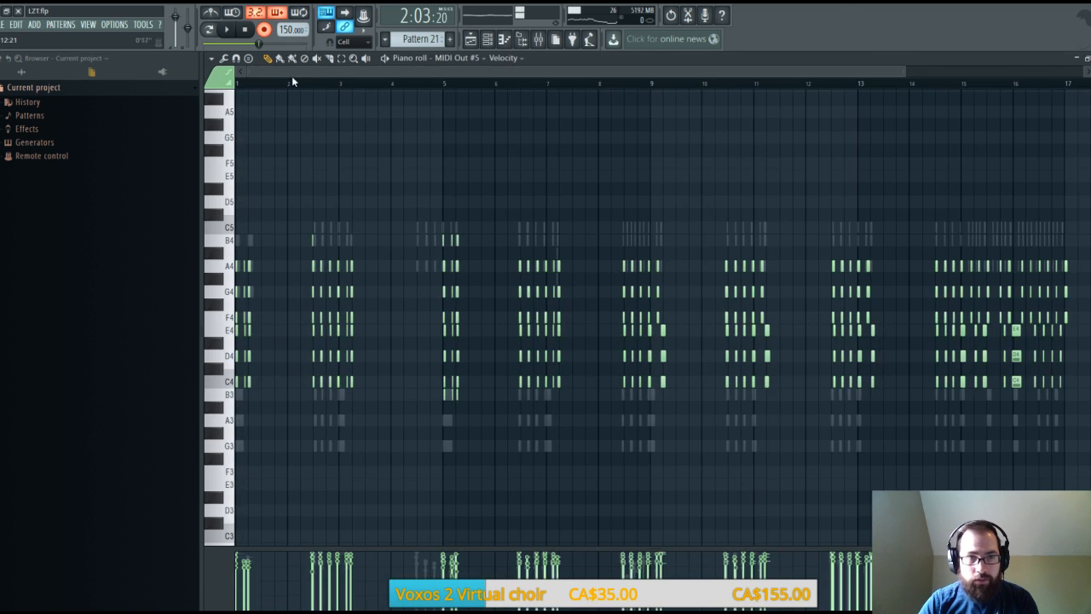
left_click_drag(319, 73, 274, 73)
left_click(209, 31)
scroll(288, 85, "up", 3)
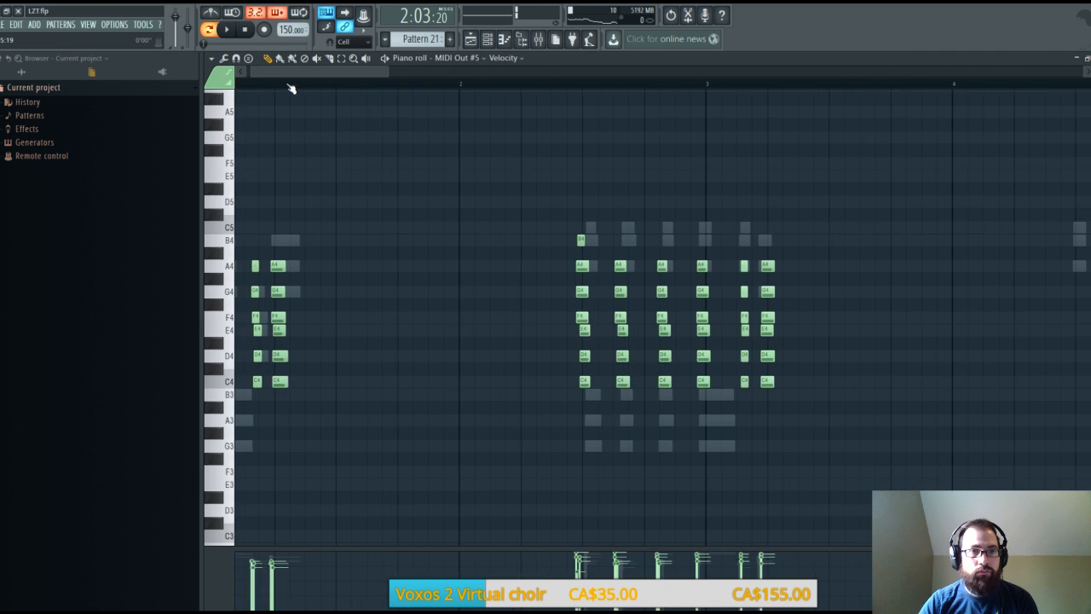
key("space")
key("space")
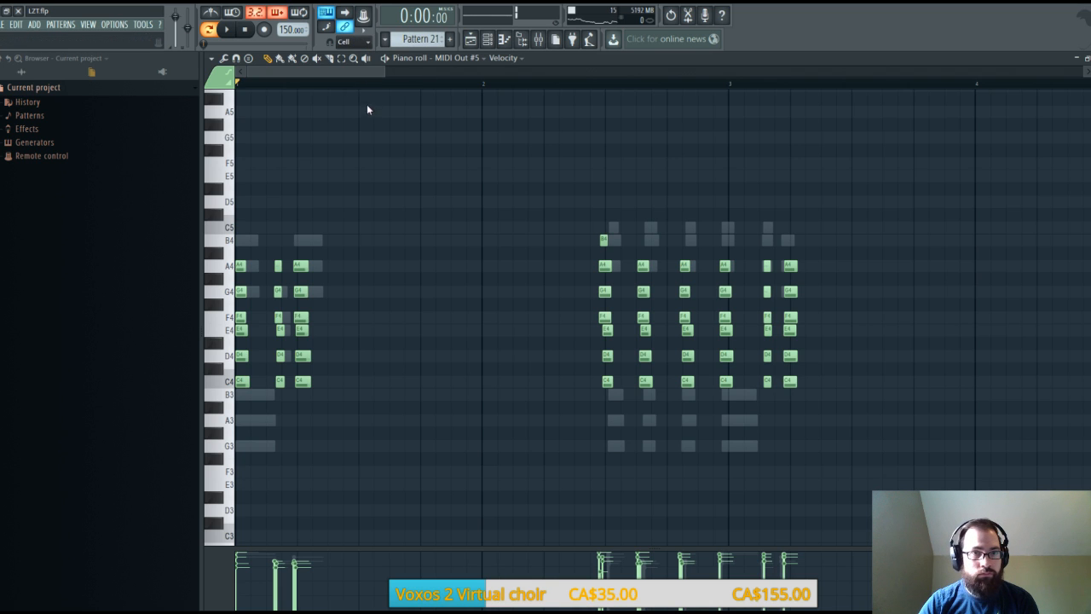
Shift the MIDI Out #5 chords after the opening chord in bar 1, and all those in bars 2 and 3, slightly later
left_click_drag(324, 246, 271, 408)
left_click_drag(300, 268, 303, 268)
key("space")
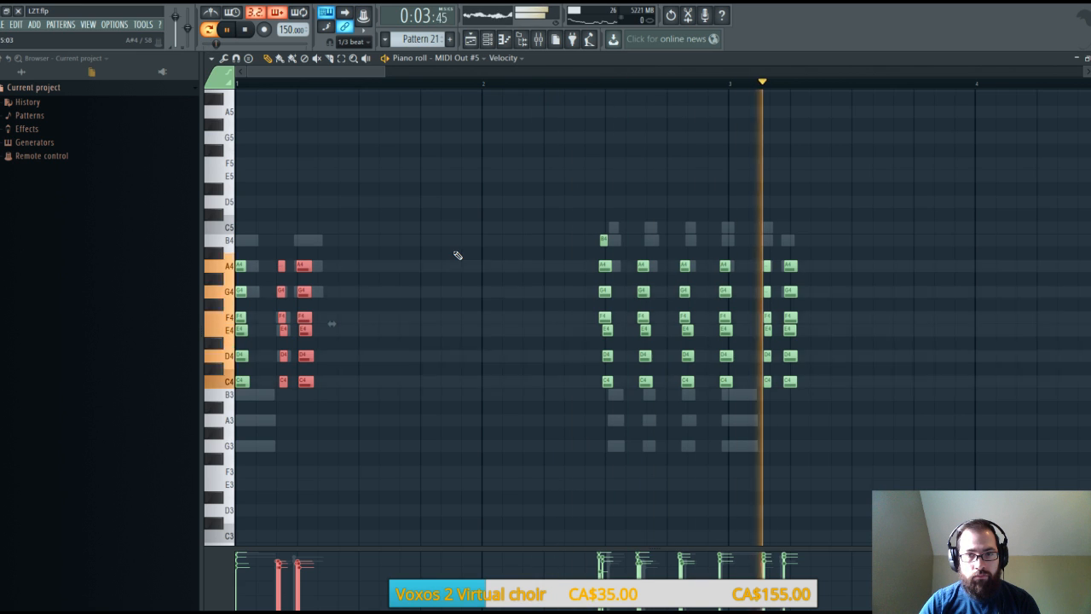
key("space")
left_click_drag(569, 212, 855, 442)
left_click_drag(605, 268, 610, 268)
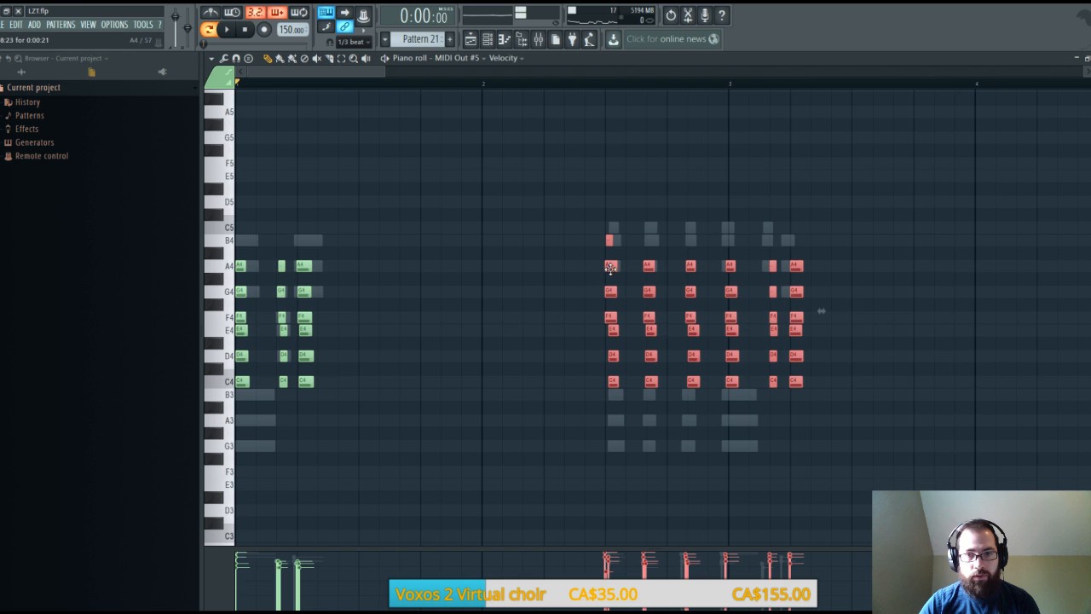
Shift the MIDI Out #5 chord group in bars 6 and 7 slightly later and audition the pattern
left_click_drag(370, 75, 488, 81)
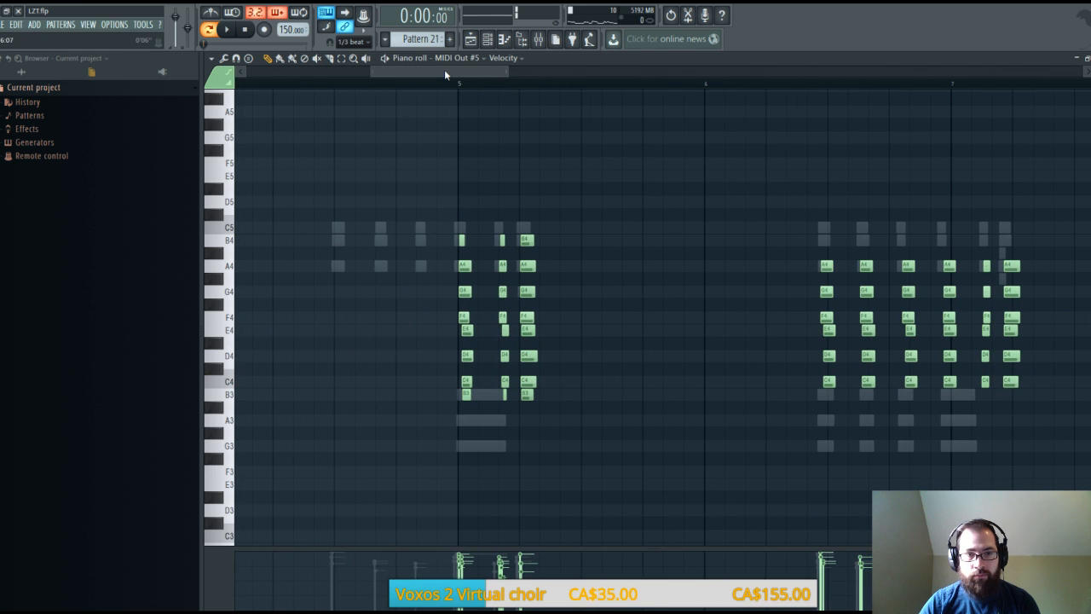
left_click_drag(442, 70, 510, 71)
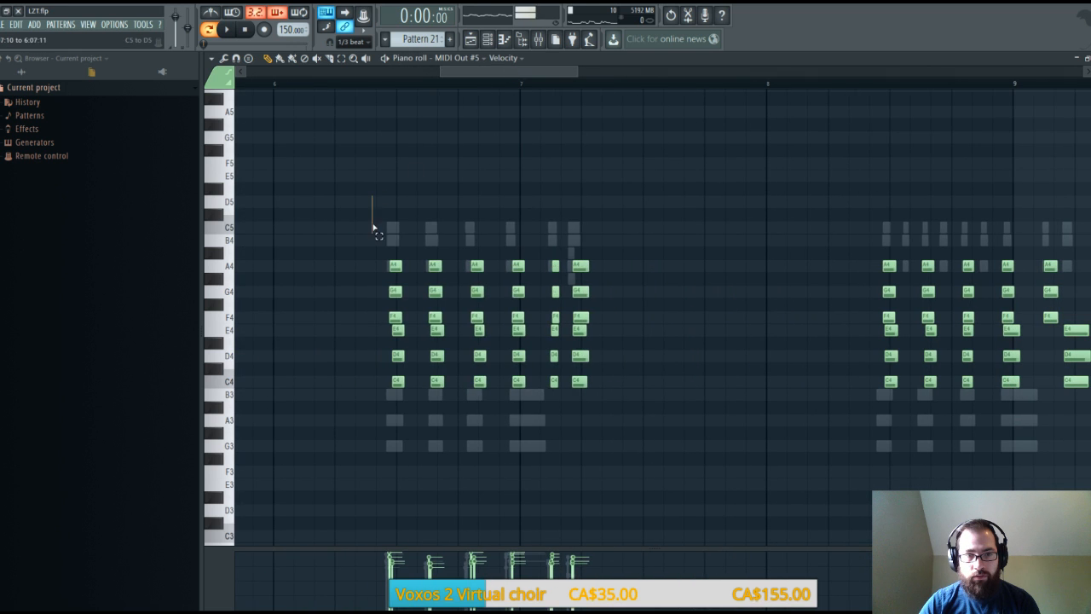
left_click_drag(374, 230, 629, 384)
left_click_drag(394, 266, 399, 267)
key("space")
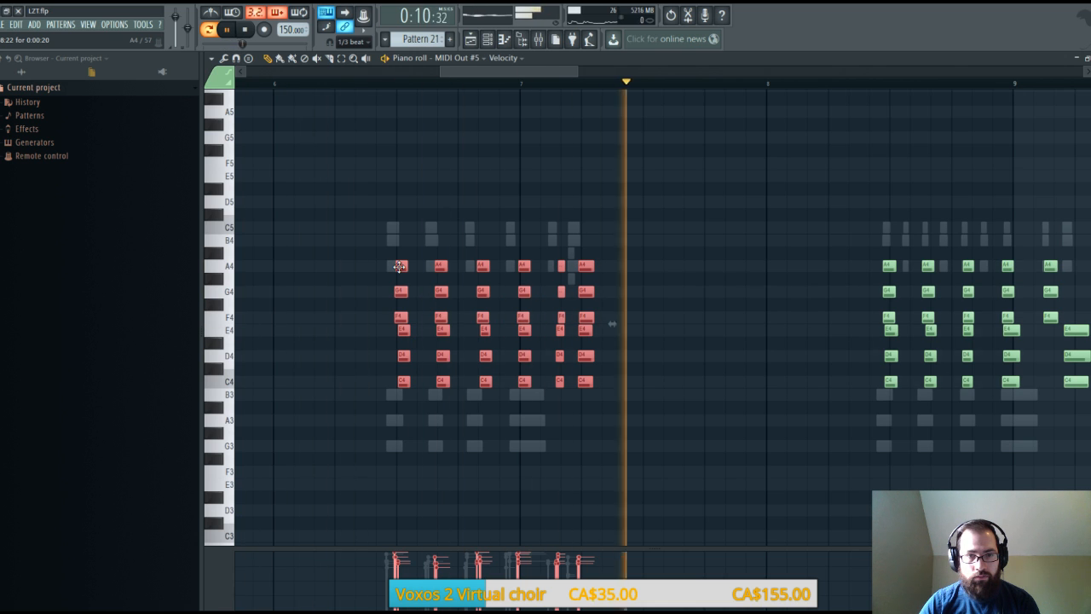
key("space")
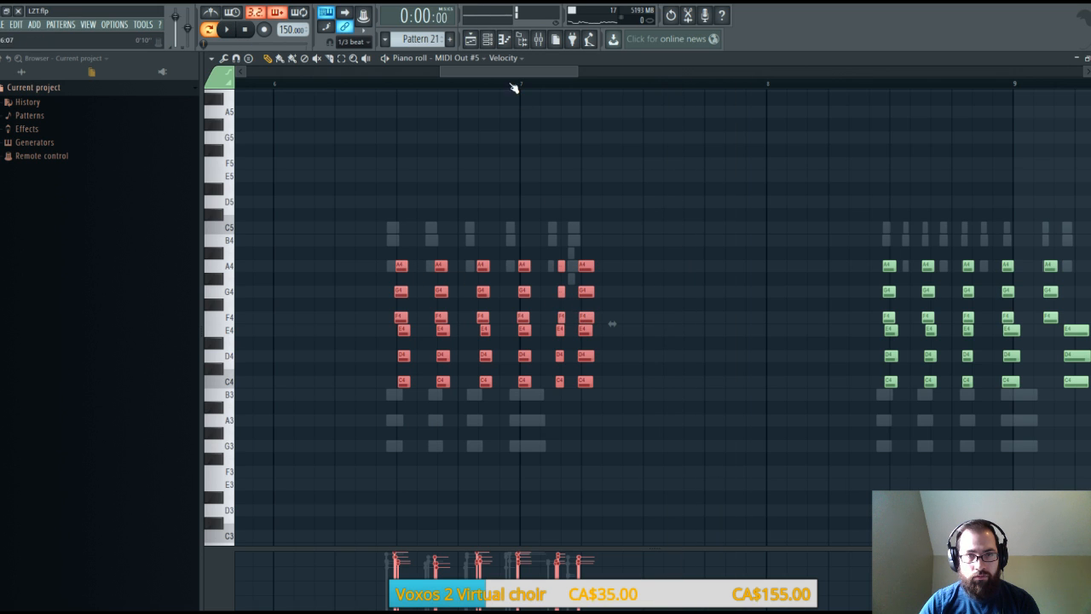
Shift the MIDI Out #5 chord groups in bars 8 to 9 and bars 10 to 11 slightly later
left_click_drag(493, 75, 576, 74)
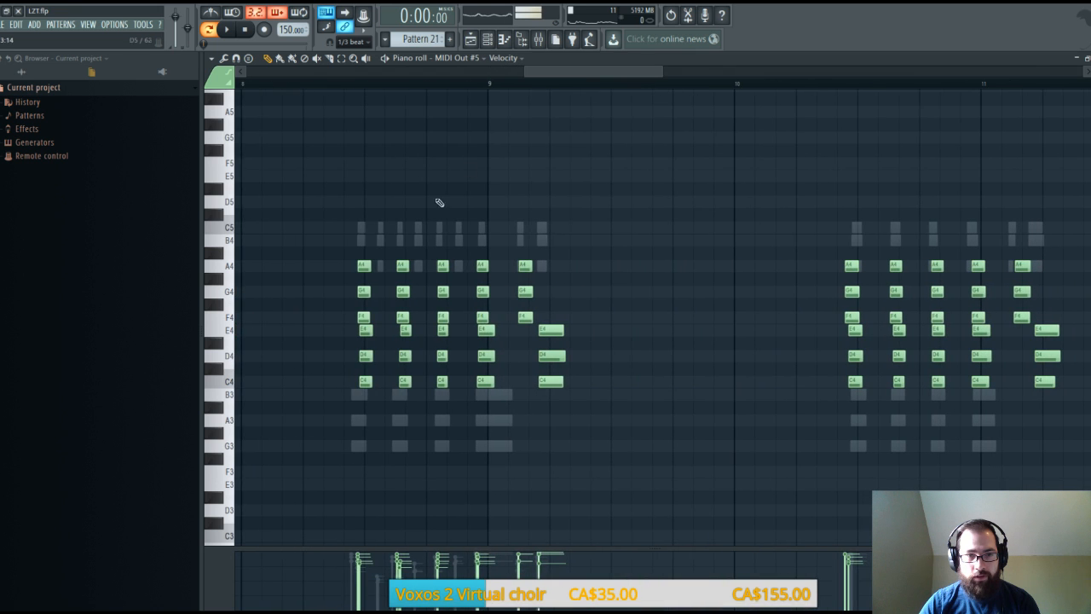
left_click_drag(353, 237, 555, 394)
left_click_drag(523, 319, 532, 319)
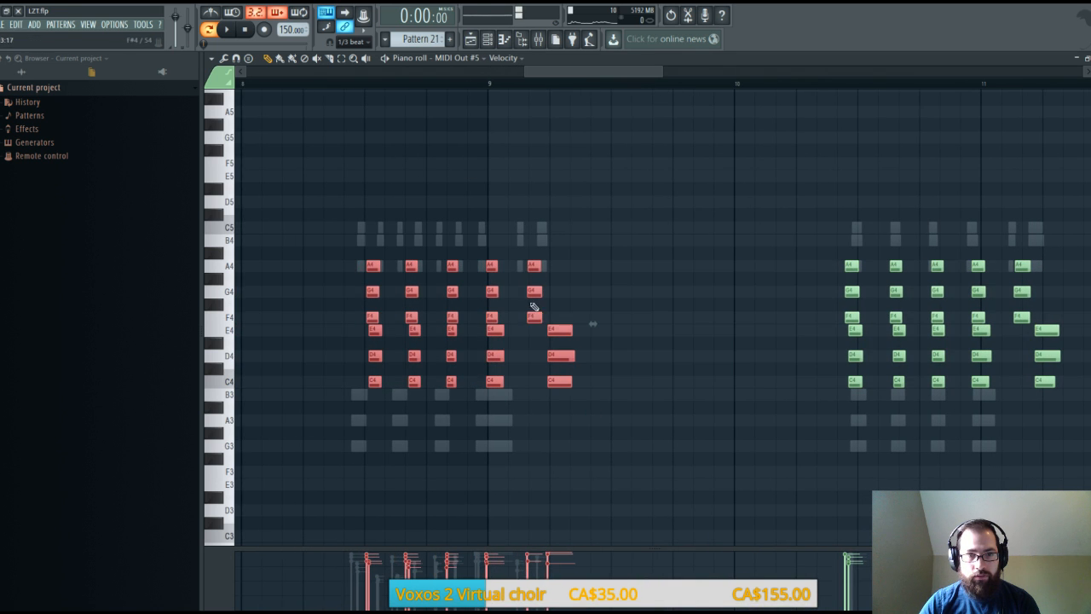
left_click_drag(562, 73, 625, 81)
left_click_drag(443, 236, 692, 399)
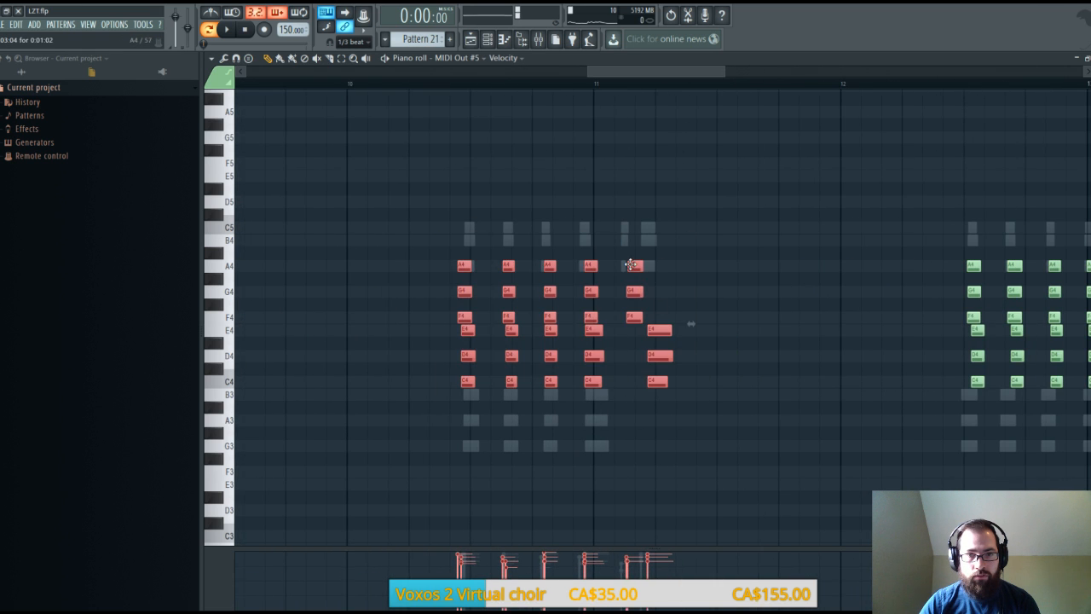
left_click_drag(635, 265, 641, 265)
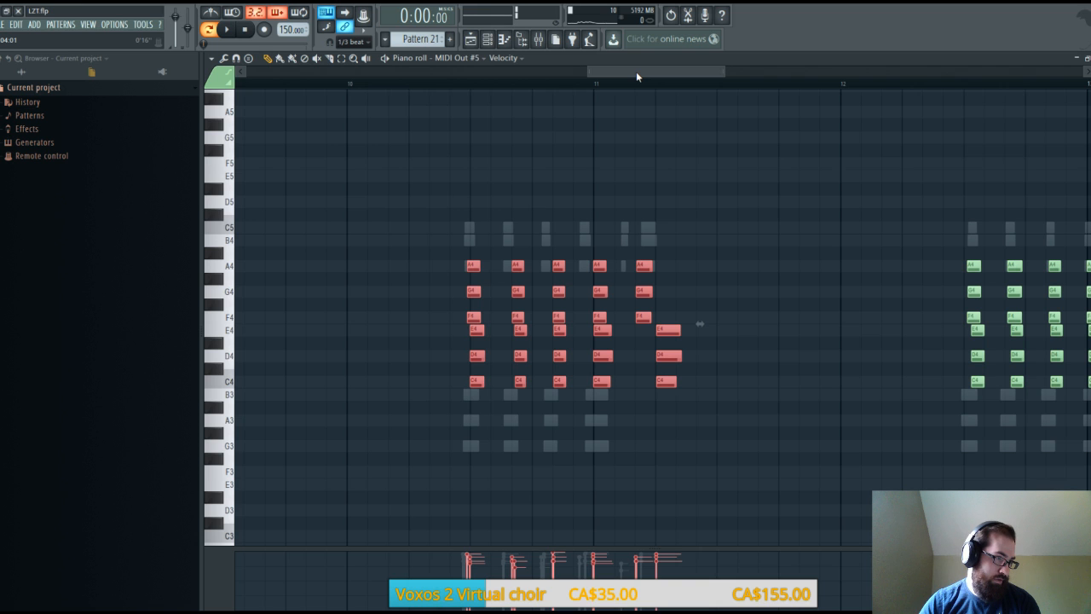
Shift each of the three MIDI Out #5 chords in bar 12 slightly earlier and play the pattern back
left_click_drag(636, 73, 715, 75)
left_click_drag(733, 197, 461, 408)
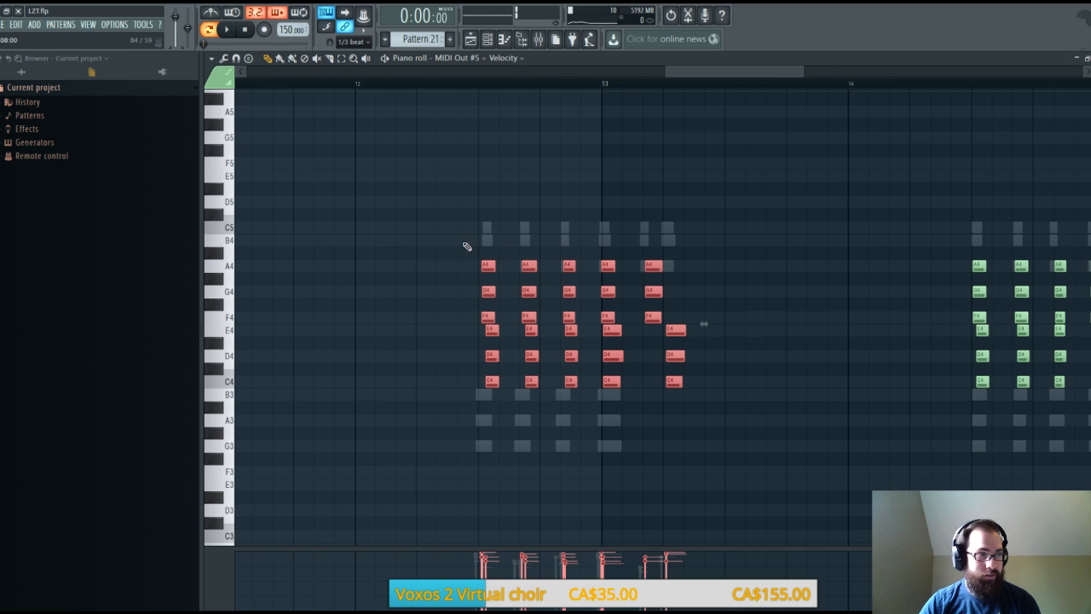
left_click_drag(459, 239, 482, 397)
left_click_drag(486, 266, 545, 410)
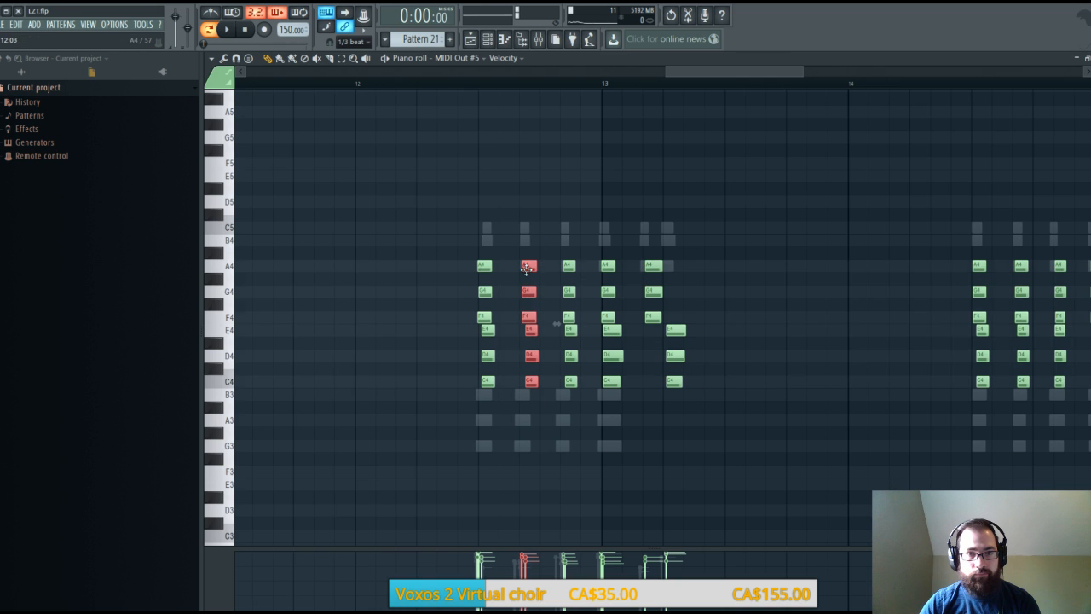
left_click_drag(563, 235, 594, 406)
left_click_drag(569, 266, 567, 266)
key("space")
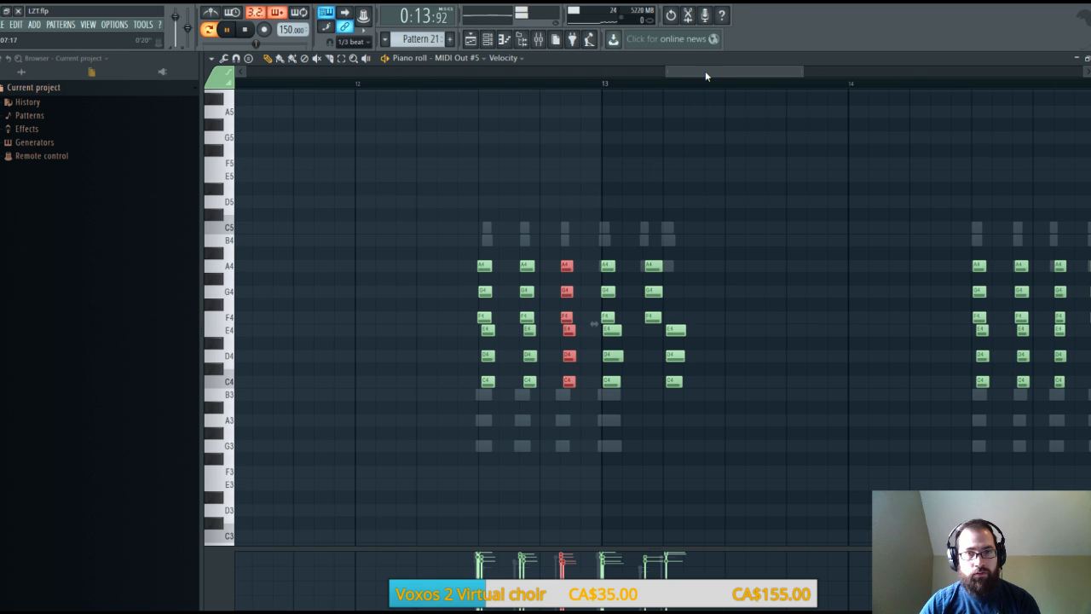
left_click_drag(704, 73, 792, 68)
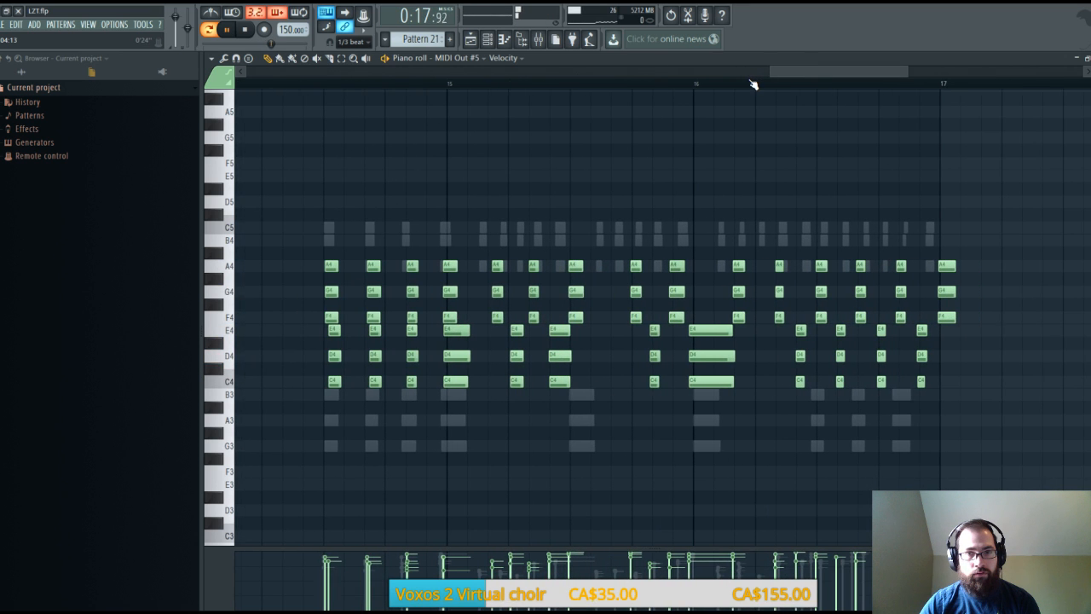
Stop playback, shift the third MIDI Out #5 chord in bar 14 slightly earlier, and shift the chord at bar 15 slightly later
left_click_drag(359, 237, 384, 426)
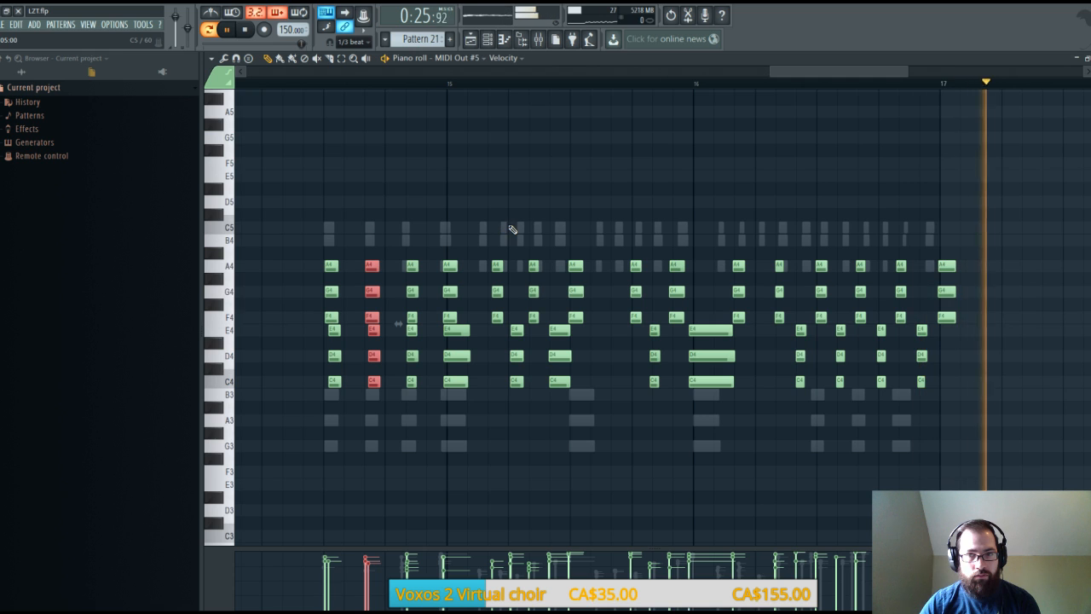
key("space")
scroll(482, 95, "up", 4)
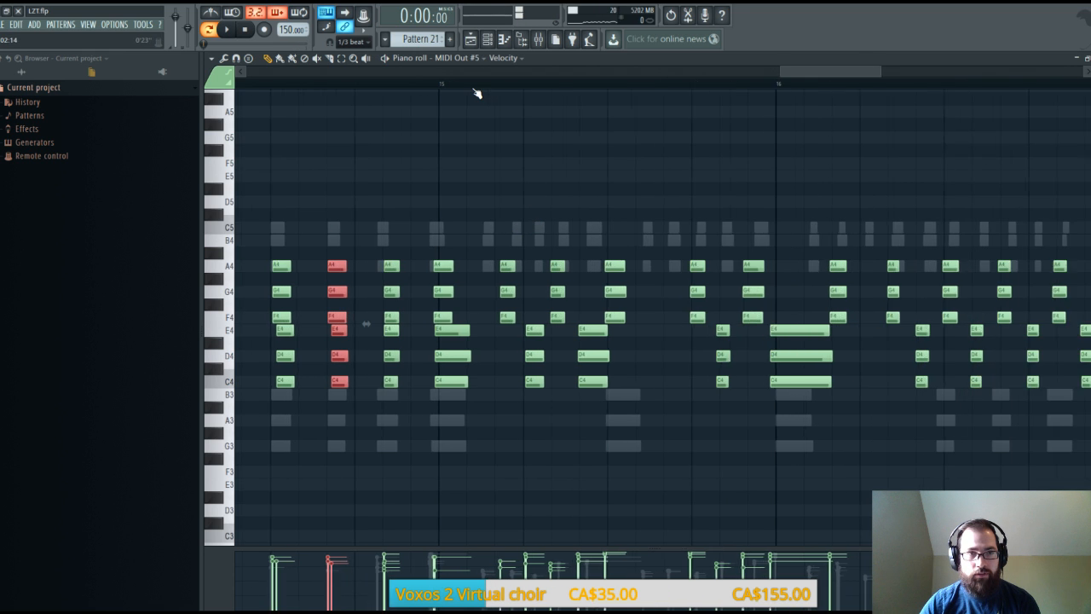
scroll(805, 71, "left", 4)
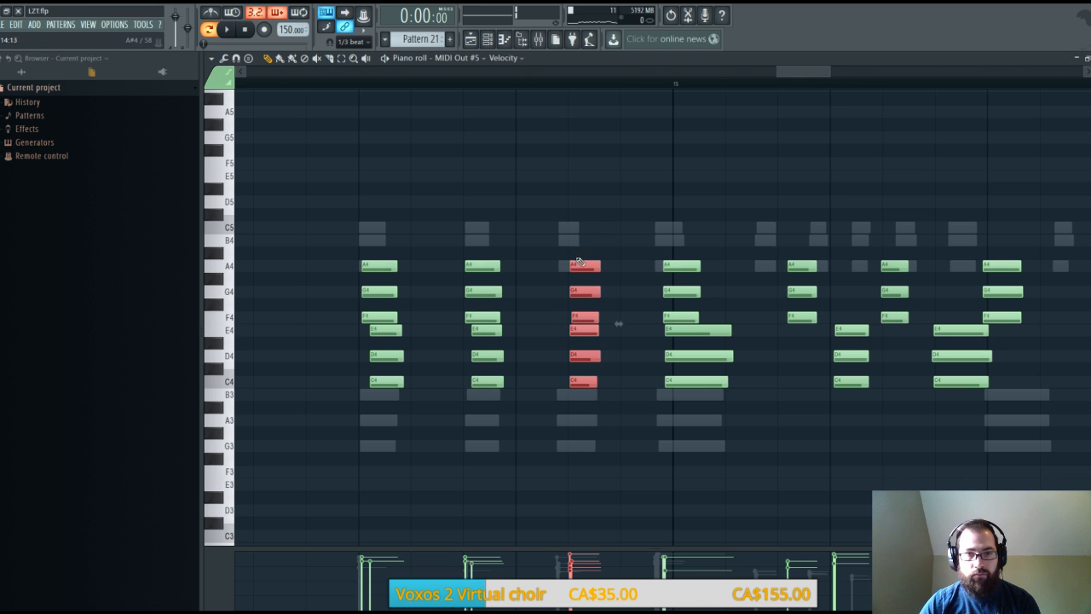
left_click_drag(575, 266, 572, 266)
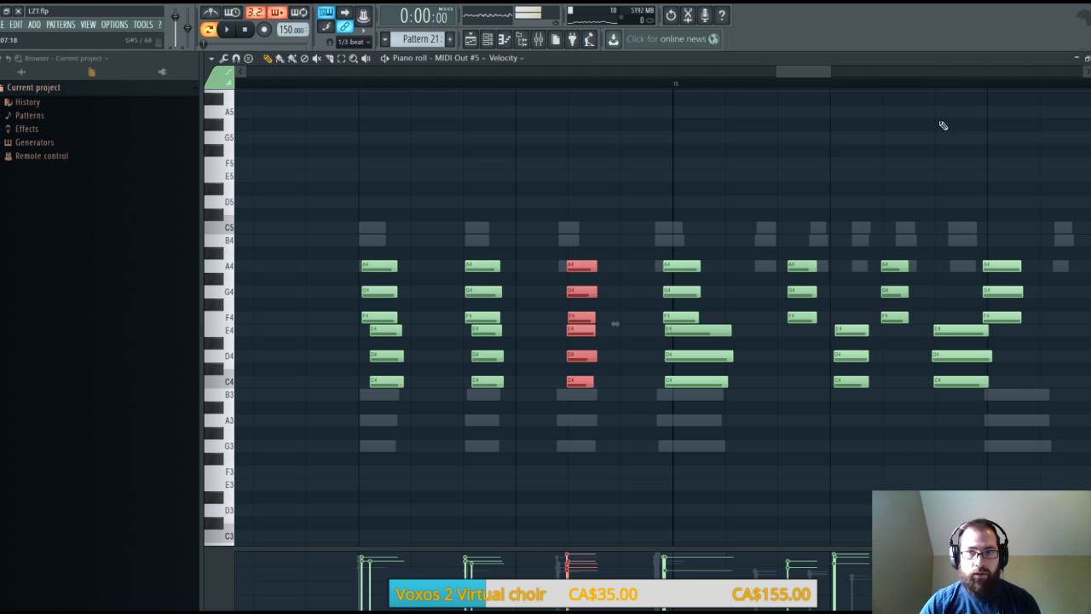
left_click_drag(691, 196, 679, 431)
left_click_drag(665, 265, 674, 264)
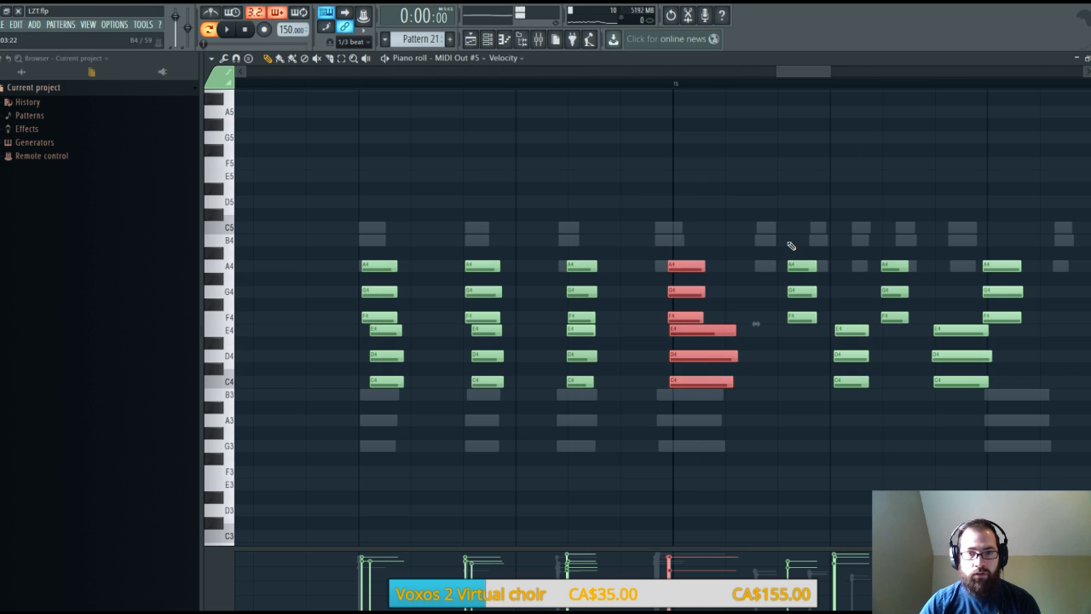
Shift the first separate F4-G4-A4 chord and the following C4-D4-E4 chord in bar 15 slightly earlier
left_click_drag(791, 246, 817, 329)
left_click_drag(800, 266, 790, 265)
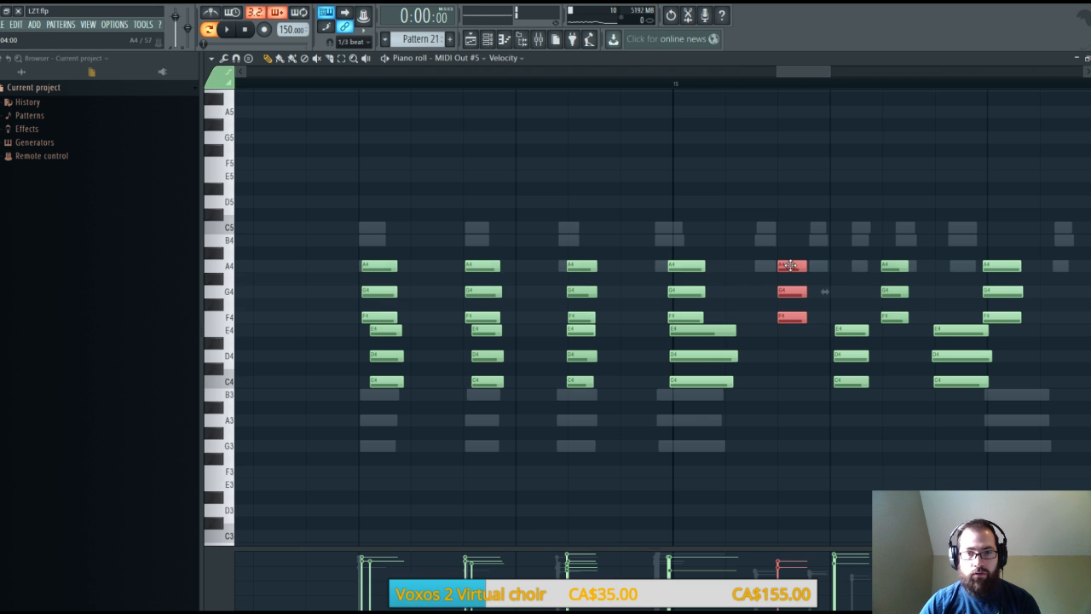
left_click_drag(837, 307, 854, 412)
left_click_drag(843, 330, 837, 330)
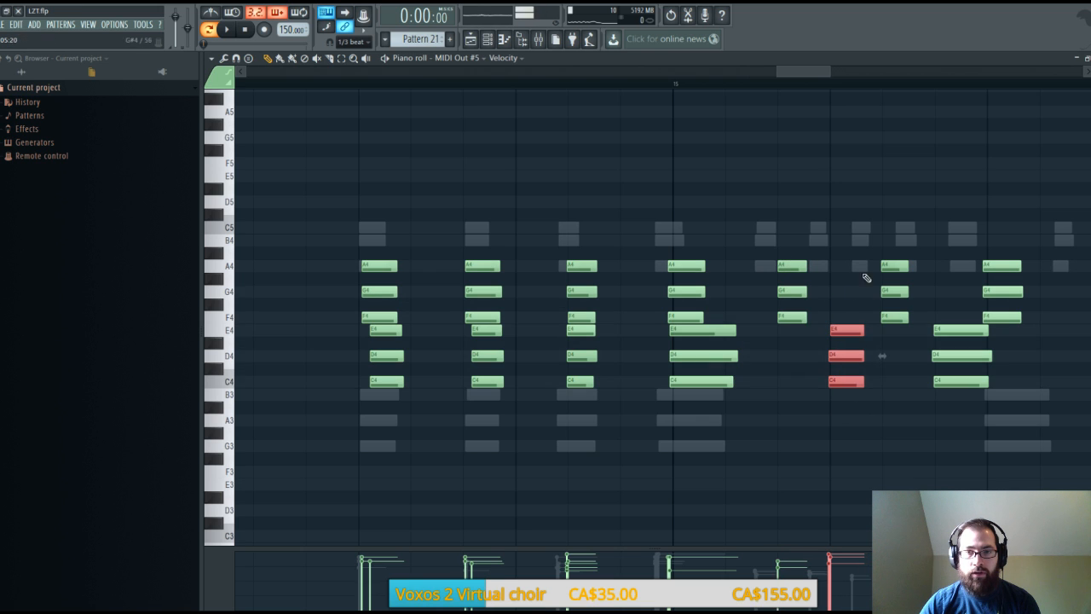
Shift the F4-G4-A4 chord in the middle of bar 15 slightly later, onto the half-bar line
left_click_drag(953, 289, 958, 444)
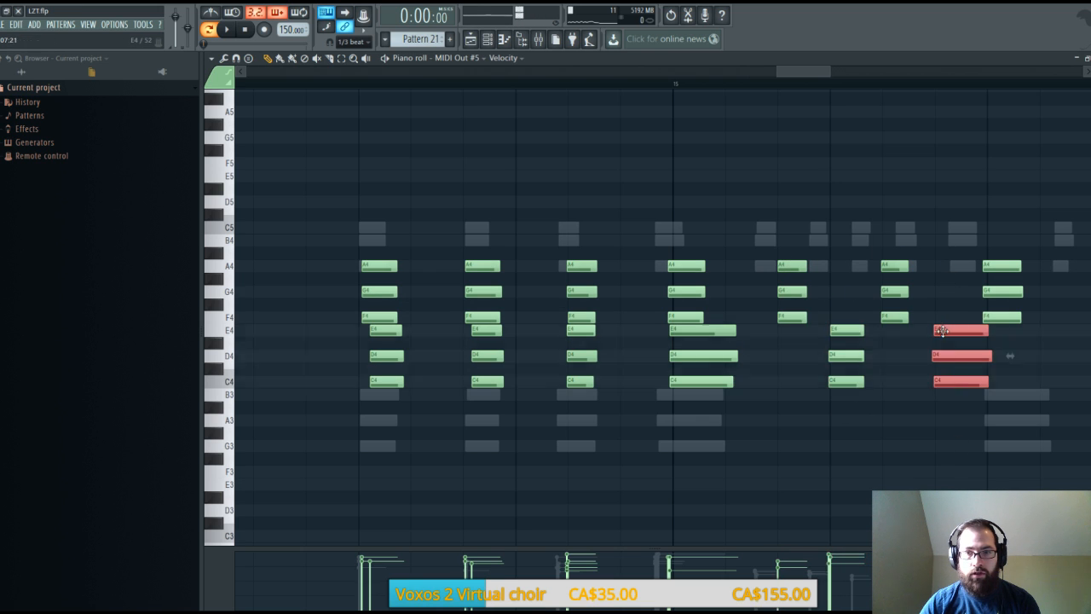
left_click_drag(806, 67, 830, 85)
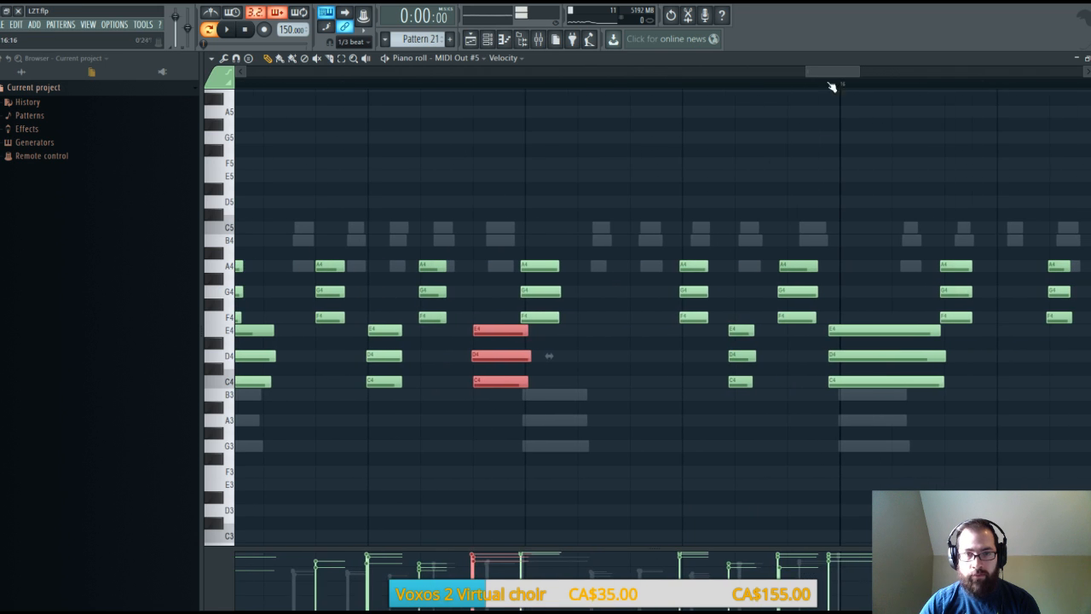
left_click_drag(584, 243, 540, 315)
left_click_drag(533, 269, 539, 269)
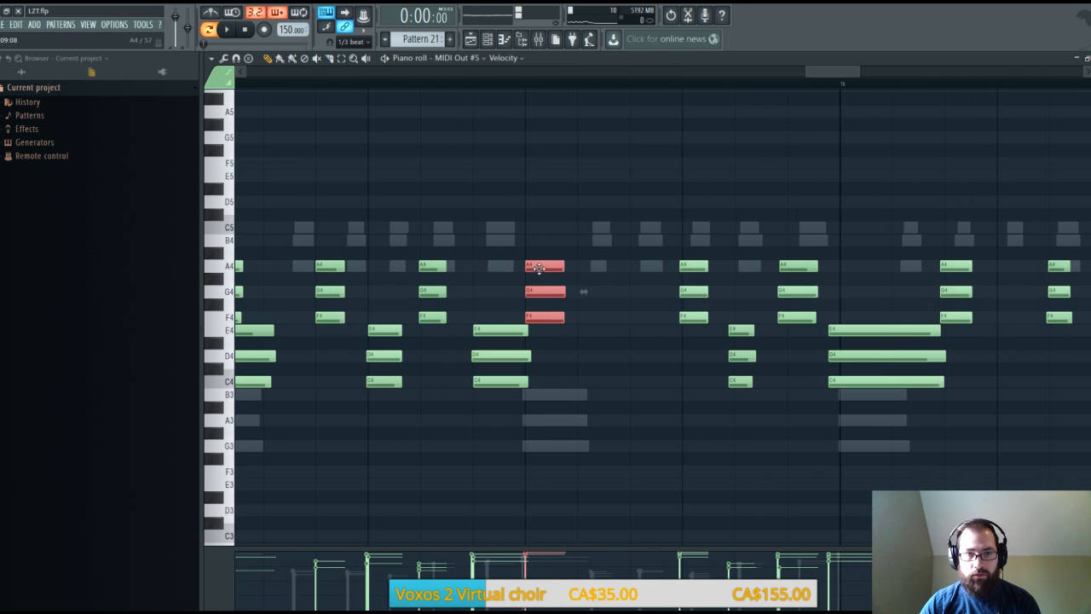
Shift the last C4-D4-E4 and F4-G4-A4 chords in bar 15 and the long chord at bar 16 slightly later
left_click_drag(655, 233, 786, 364)
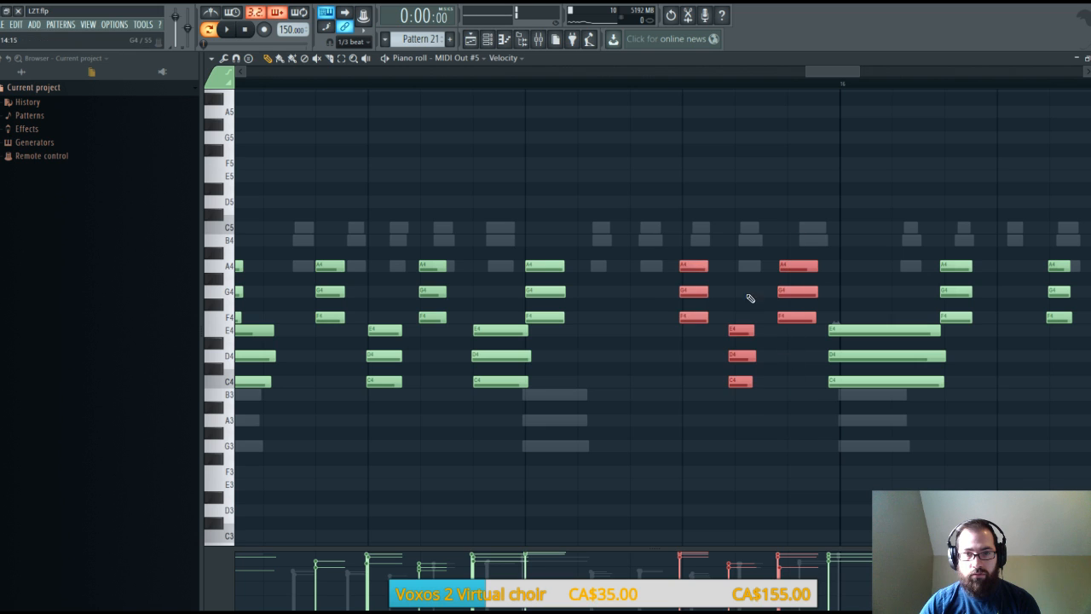
left_click_drag(751, 298, 735, 390)
left_click_drag(737, 335, 742, 335)
left_click_drag(780, 237, 810, 335)
left_click_drag(796, 221, 873, 402)
left_click_drag(793, 269, 799, 271)
Shift the first two F4-G4-A4 chords in bar 16 slightly later
scroll(828, 84, "right", 5)
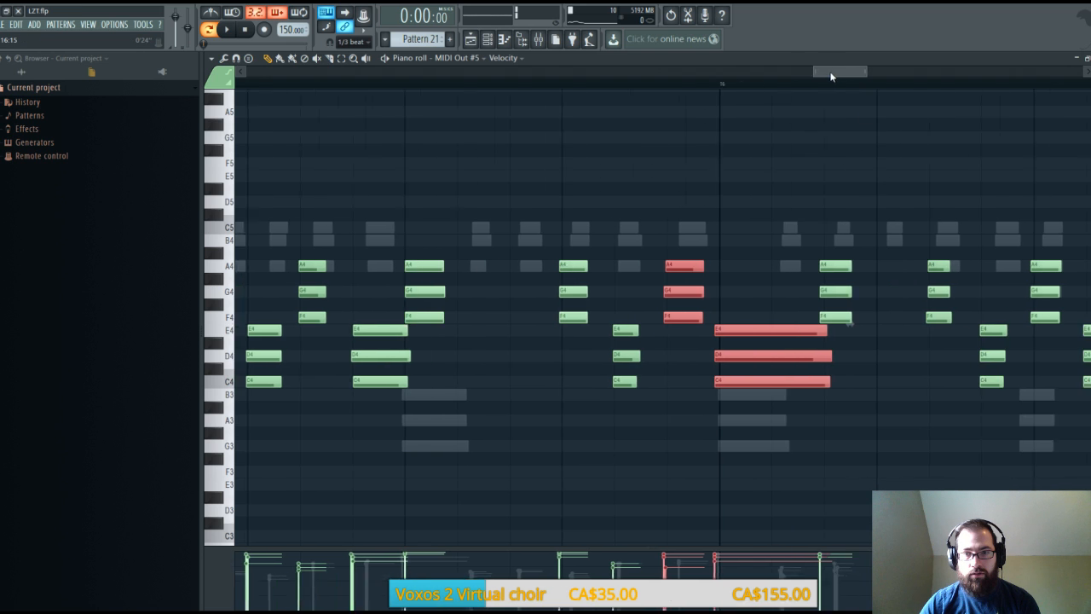
left_click_drag(609, 259, 641, 362)
mouse_move(619, 259)
left_mouse_down()
mouse_move(629, 329)
mouse_move(620, 269)
left_mouse_up()
left_click_drag(717, 250, 724, 340)
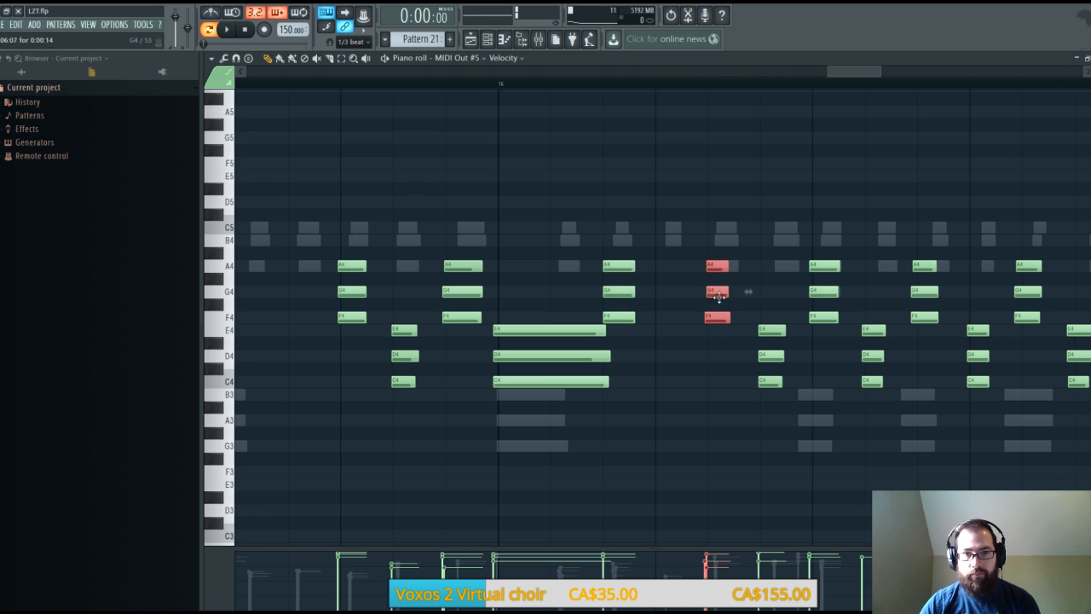
left_click_drag(765, 301, 789, 416)
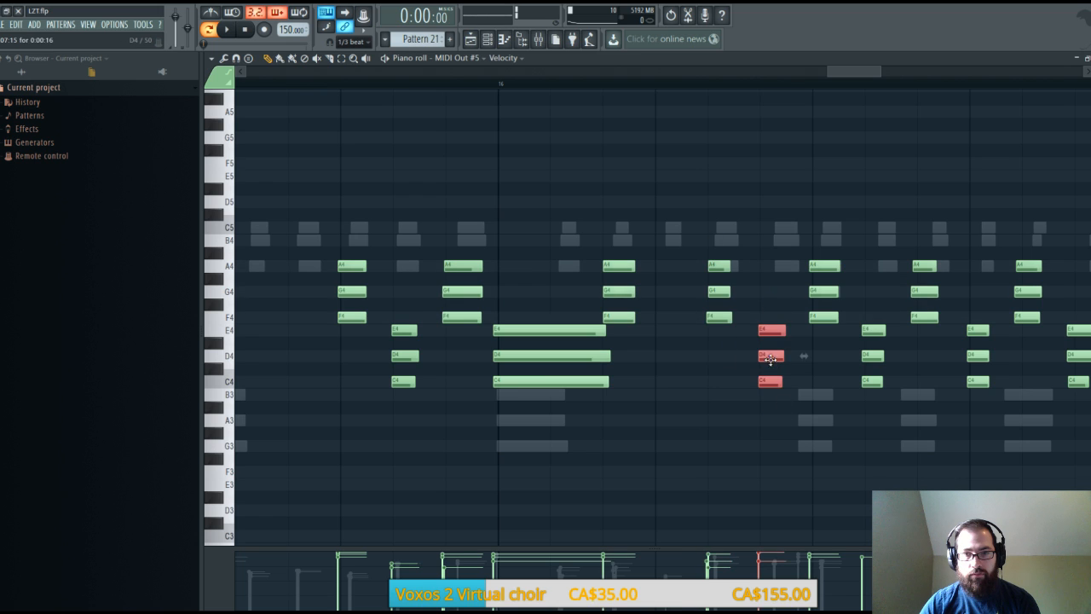
key("ctrl+b")
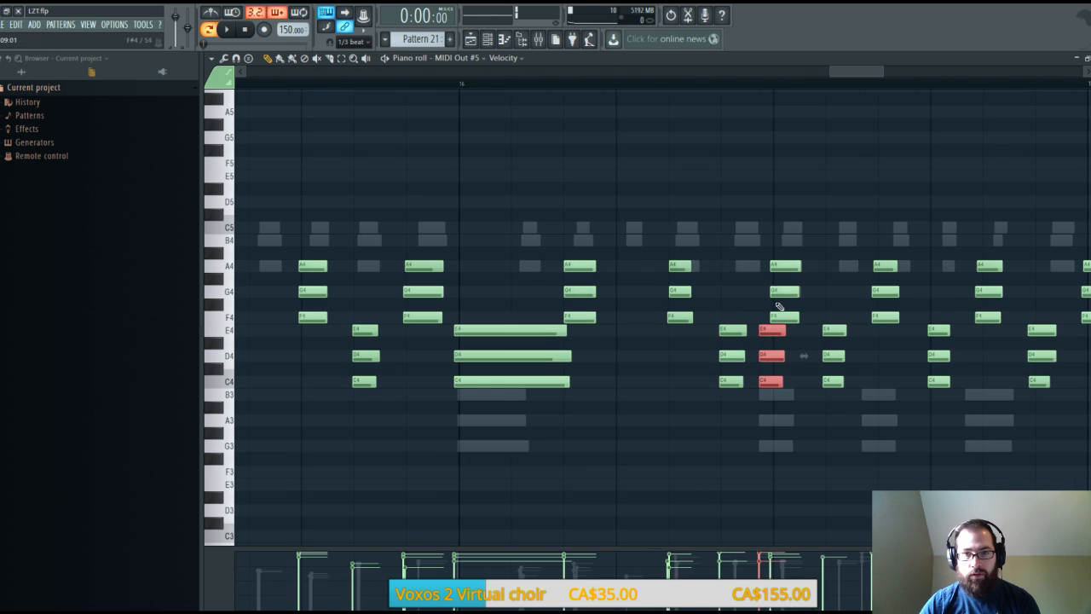
key("Delete")
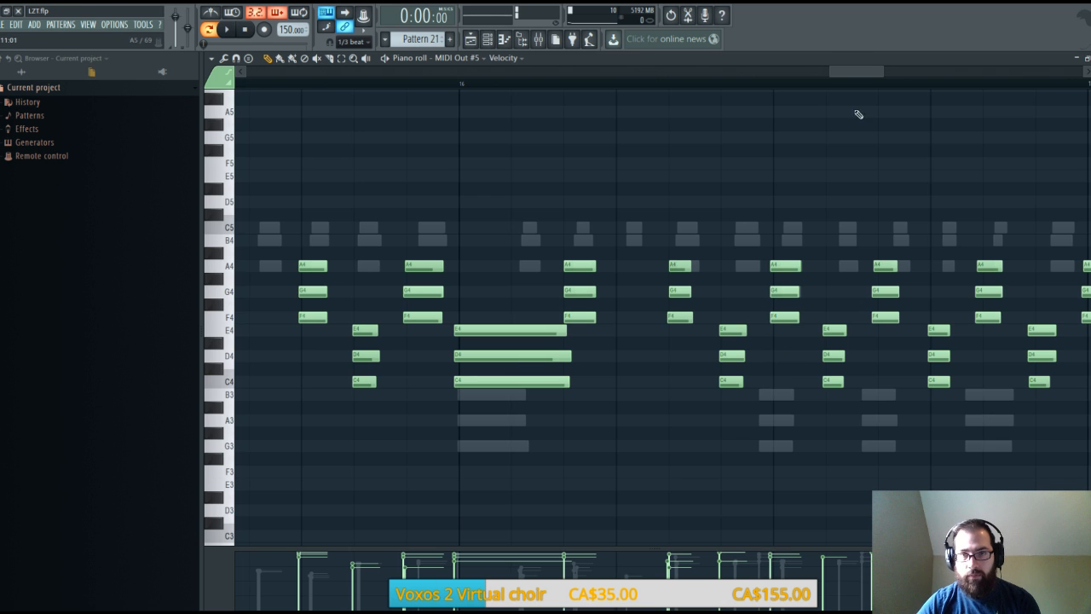
Shift the three consecutive chords around the middle of bar 16 together, slightly later
left_click_drag(861, 71, 877, 71)
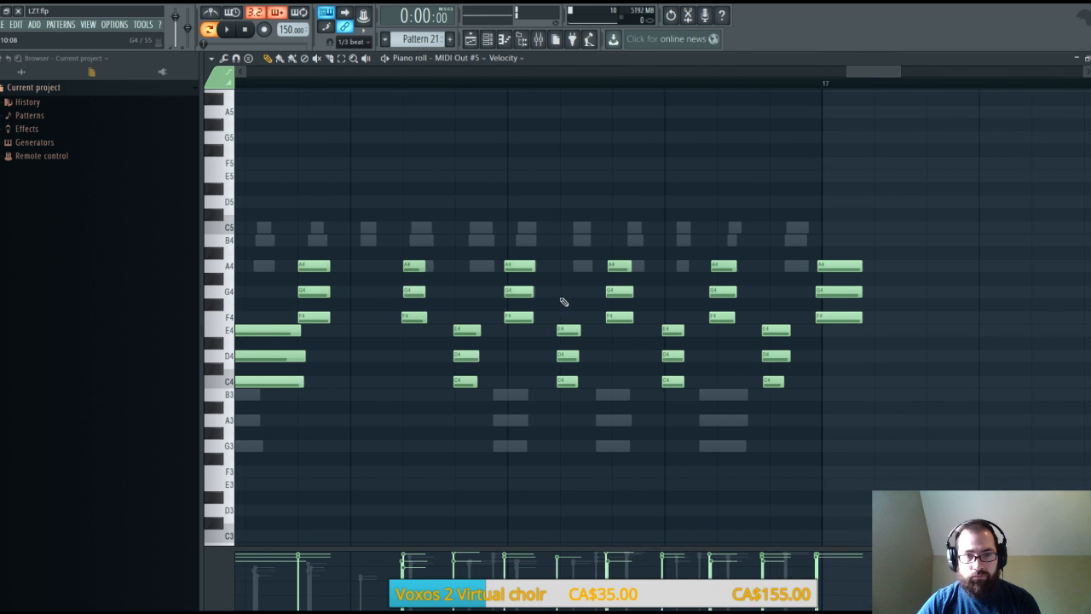
left_click(566, 356)
left_click_drag(518, 248, 623, 389)
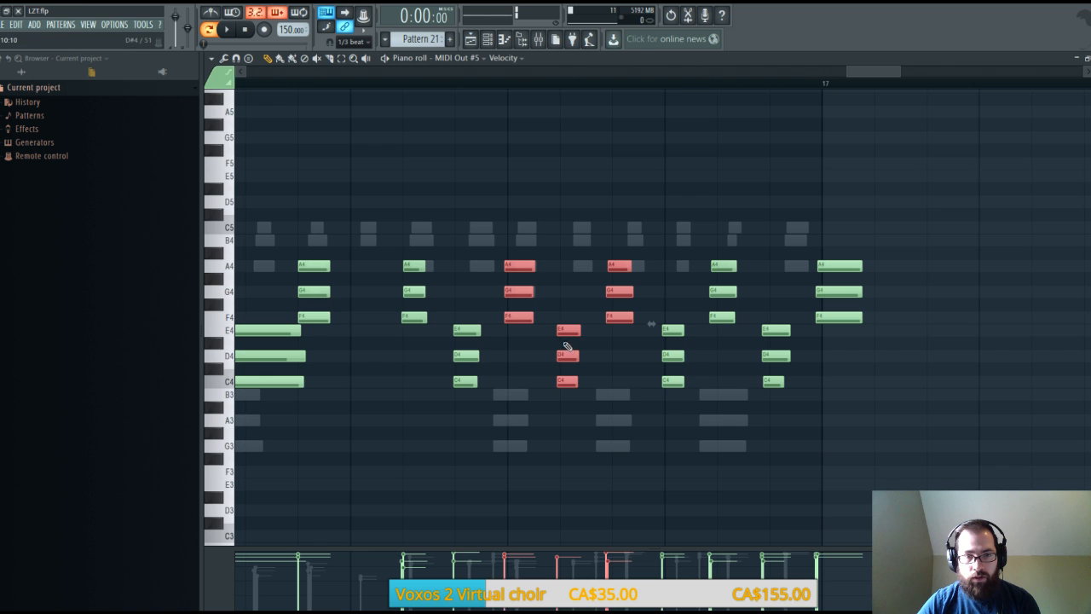
left_click_drag(562, 331, 564, 331)
Shift the last C4-D4-E4 chord of bar 16 and the closing F4-G4-A4 chord at bar 17 slightly later
left_click_drag(670, 245, 769, 418)
left_click(784, 351)
left_click_drag(777, 329, 783, 329)
left_click_drag(804, 249, 864, 346)
left_click_drag(830, 265, 834, 265)
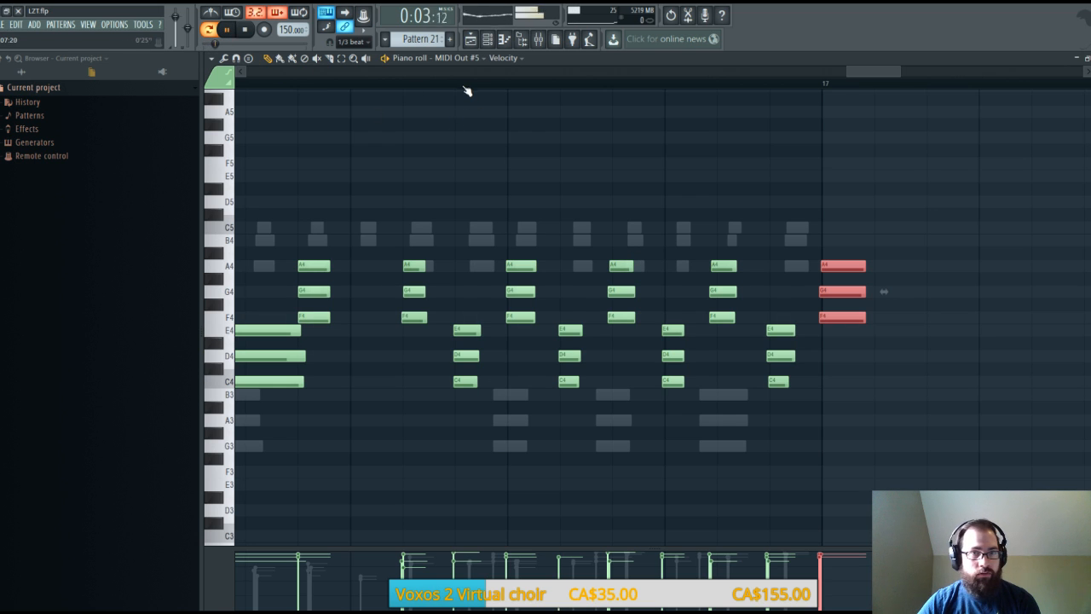
Shift each of the first two MIDI Out #5 chords in bar 14 slightly earlier
scroll(468, 85, "down", 1)
left_click_drag(868, 67, 794, 69)
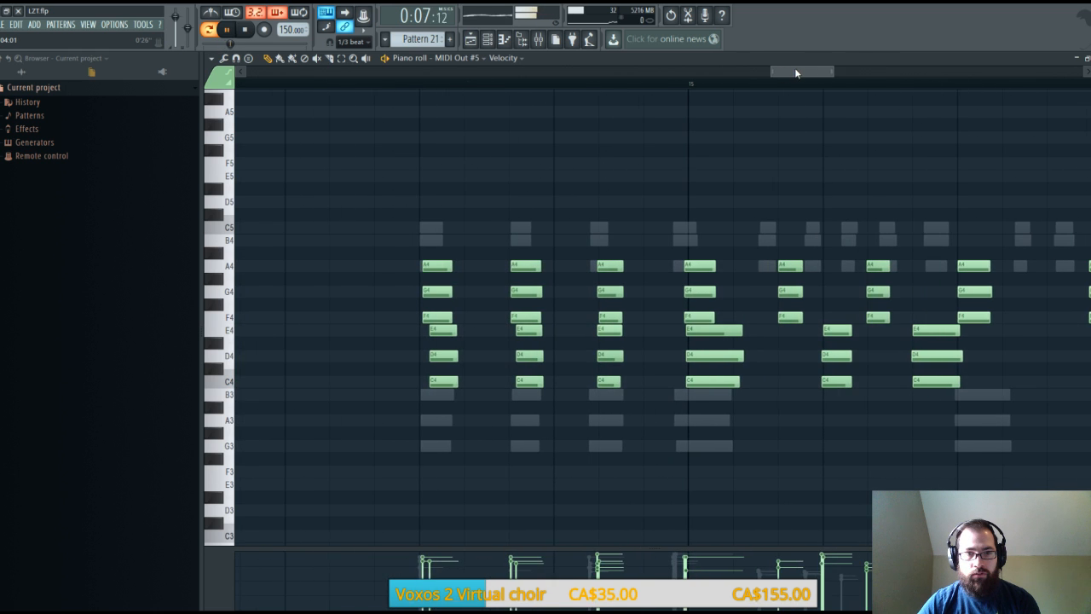
left_click_drag(460, 234, 445, 441)
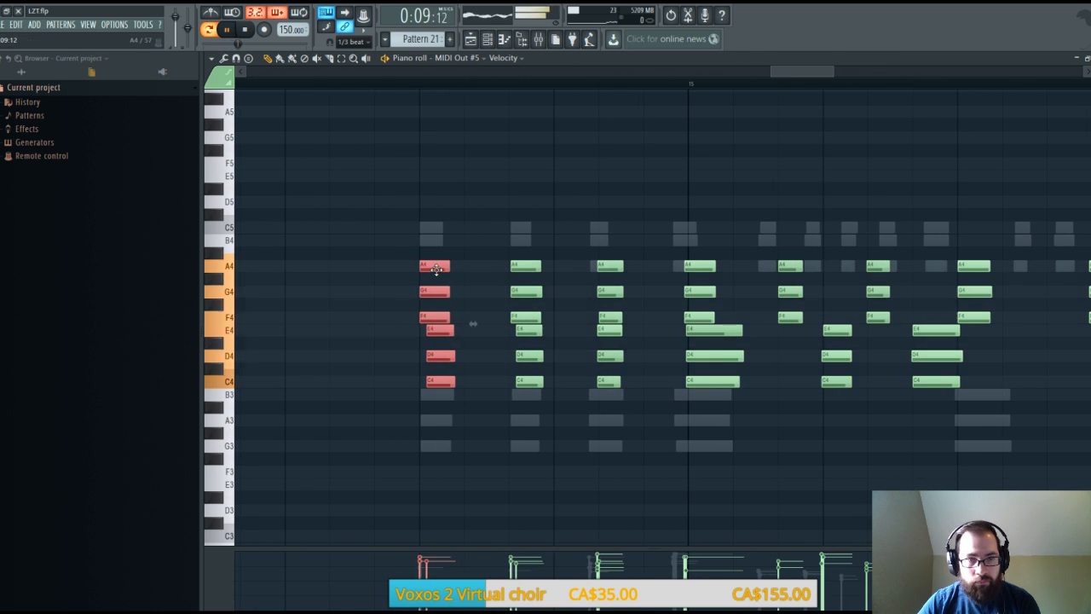
left_click_drag(509, 234, 543, 368)
left_click_drag(526, 263, 521, 263)
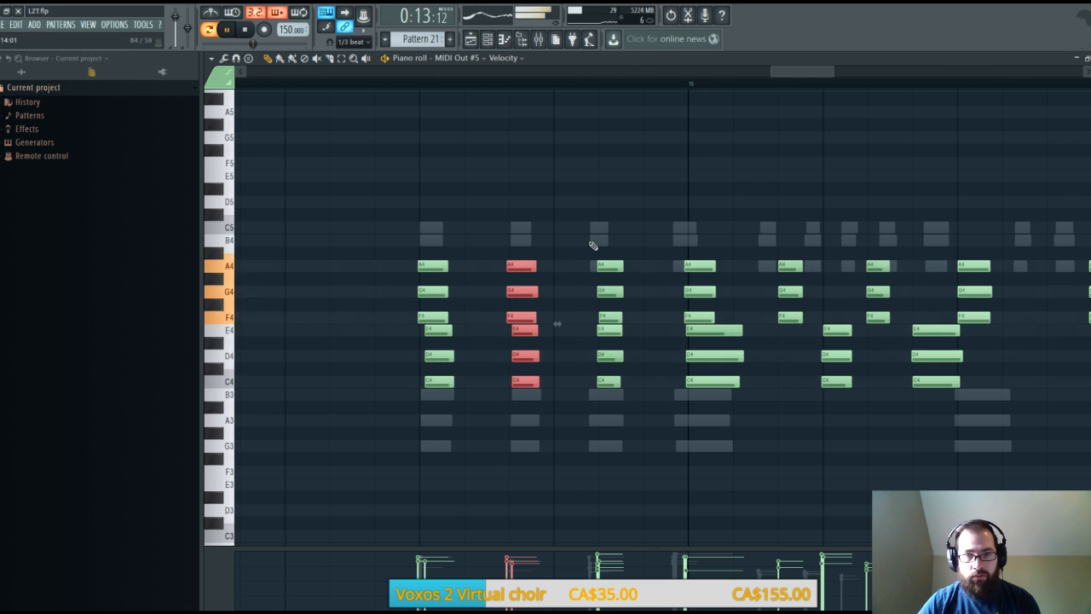
Open the MIDI Out #6 part of Pattern 21 in the piano roll and stop playback
key("Escape")
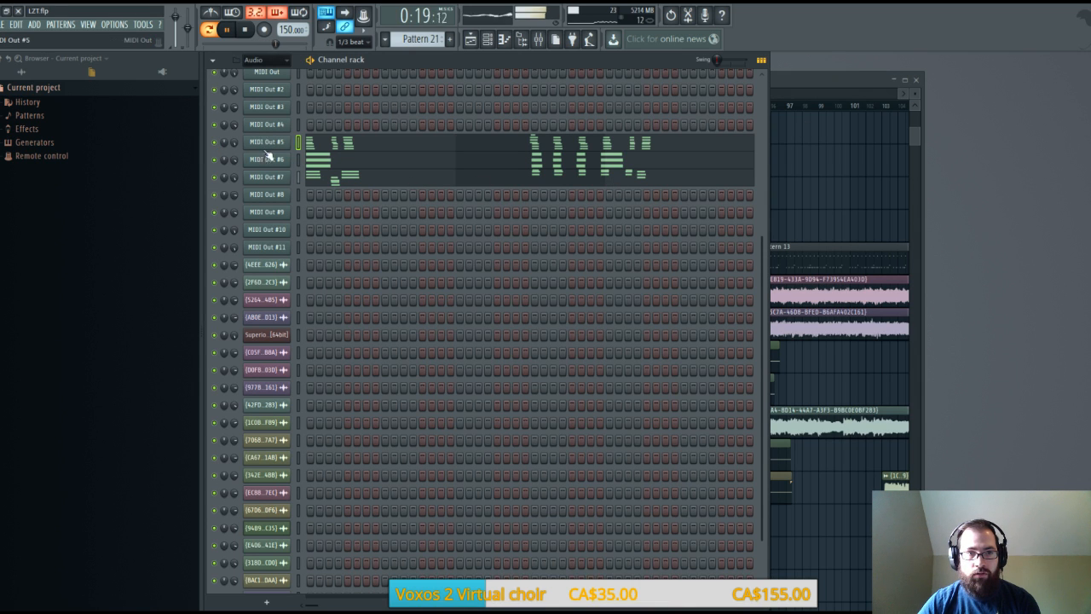
left_click(307, 163)
key("space")
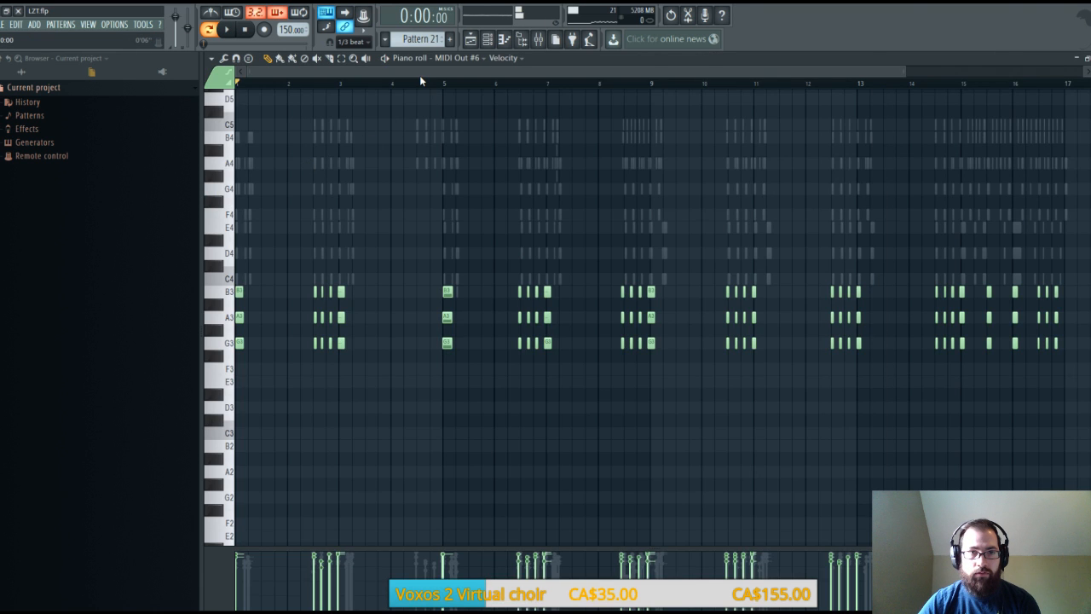
Nudge the MIDI Out #6 chords leading into bar 3 individually into time, shifting the long last chord slightly later
scroll(420, 80, "up", 5)
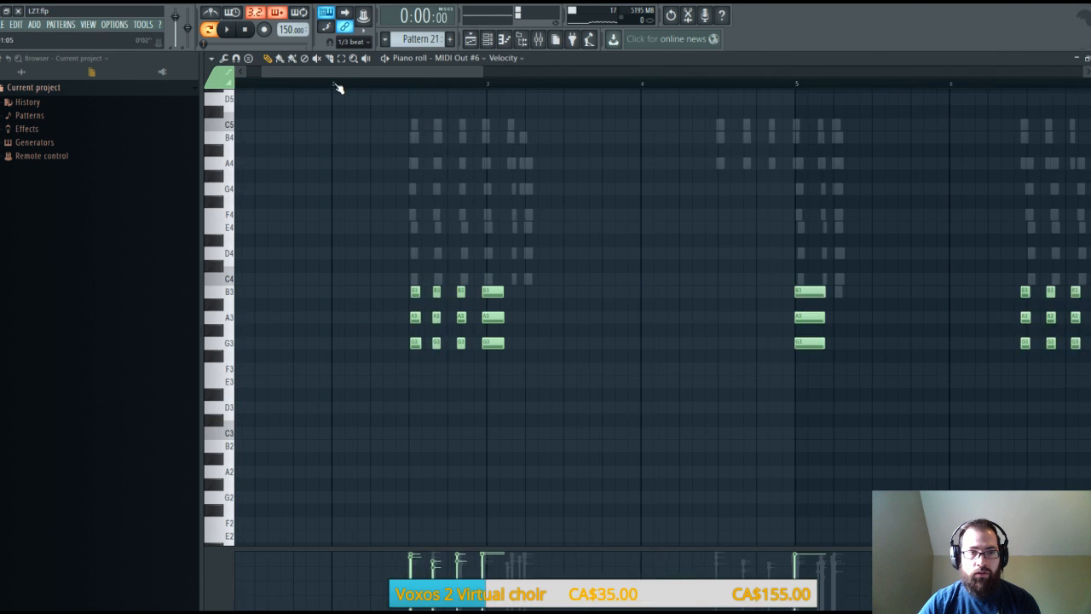
scroll(337, 85, "up", 2)
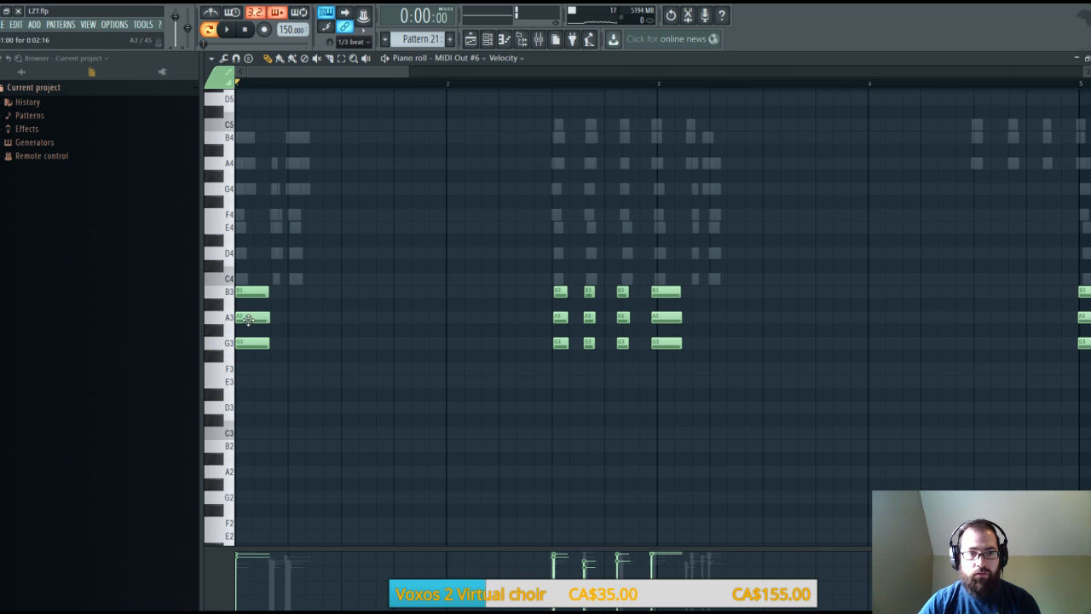
left_click_drag(506, 273, 711, 385)
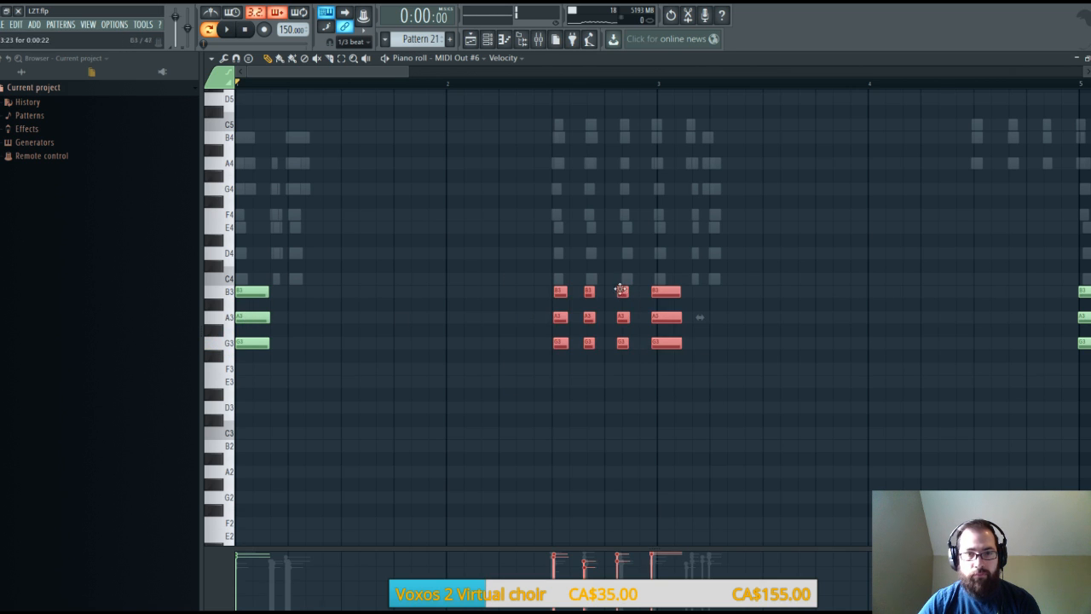
scroll(643, 87, "up", 4)
left_click_drag(443, 273, 616, 384)
left_click_drag(511, 264, 553, 364)
left_click_drag(585, 281, 609, 292)
left_click_drag(659, 280, 700, 381)
left_click_drag(682, 293, 692, 294)
left_click_drag(461, 248, 468, 352)
left_click_drag(462, 294, 460, 293)
Shift the whole group of four MIDI Out #6 chords leading into bar 7 slightly later
left_click_drag(358, 84, 485, 78)
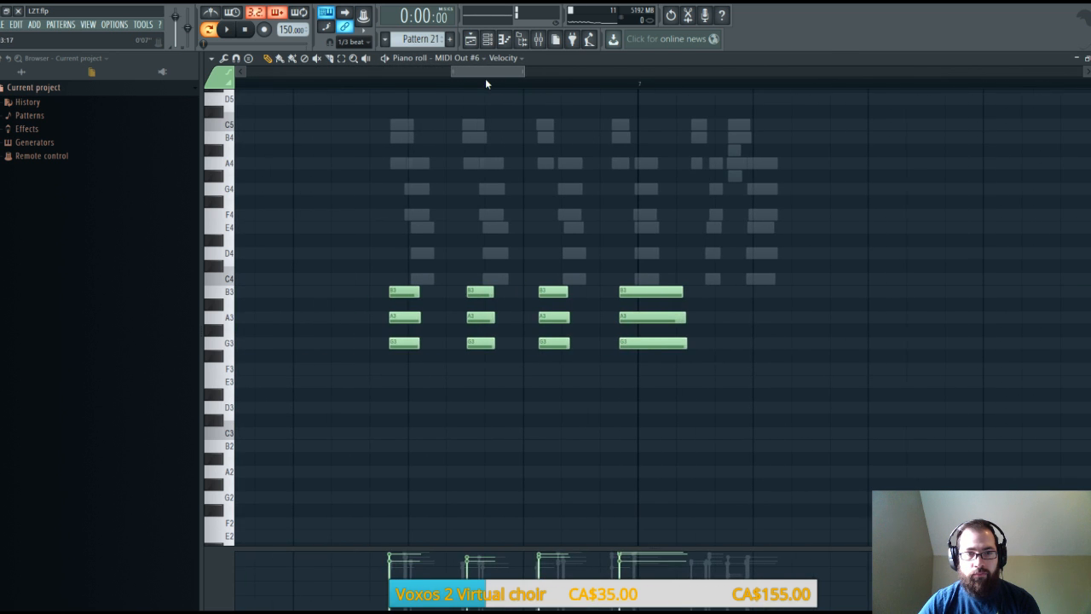
left_click_drag(377, 220, 734, 374)
left_click_drag(640, 292, 658, 293)
Shift the MIDI Out #6 chord group leading into bar 9 later, and move its last chord slightly back earlier
left_click_drag(483, 89, 558, 85)
left_click_drag(424, 210, 721, 351)
left_click_drag(690, 303, 717, 302)
left_click_drag(689, 246, 747, 399)
left_click_drag(710, 291, 705, 292)
Shift the MIDI Out #6 chord groups leading into bar 11 and bar 13 slightly later
left_click_drag(564, 72, 647, 73)
left_click_drag(413, 237, 665, 422)
left_click_drag(653, 293, 662, 295)
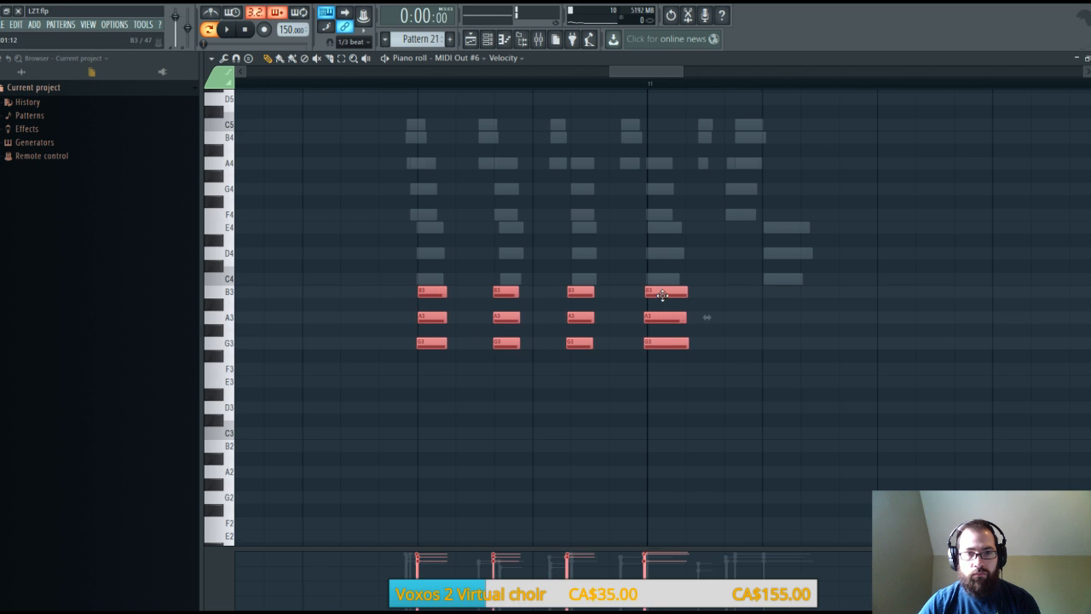
left_click_drag(665, 75, 738, 73)
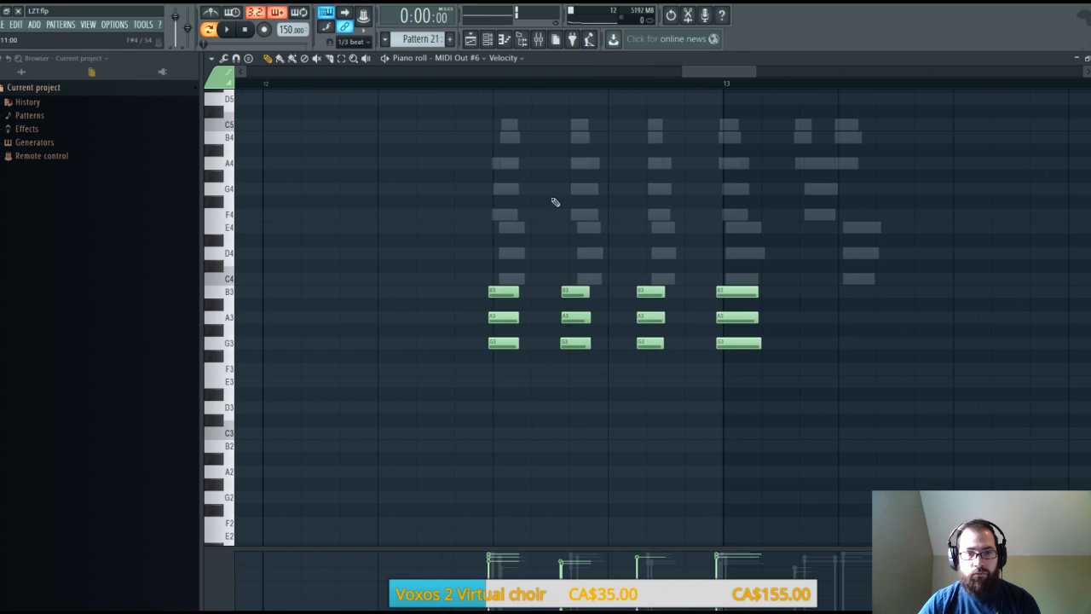
left_click_drag(742, 296, 746, 292)
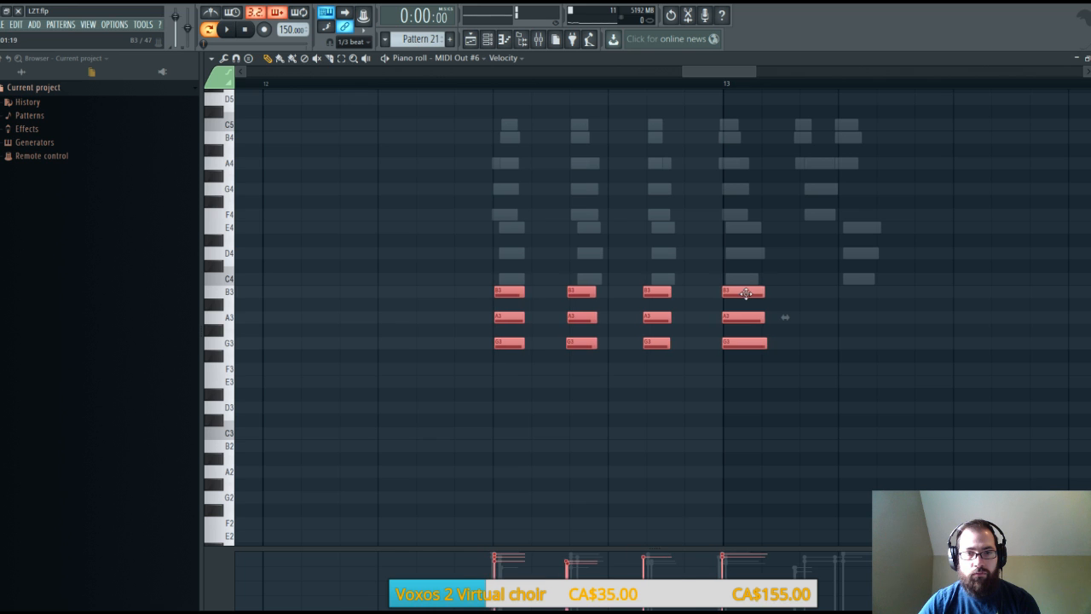
Shift the last two chords of the MIDI Out #6 group leading into bar 15 slightly later
left_click_drag(718, 72, 808, 72)
left_click_drag(348, 236, 655, 359)
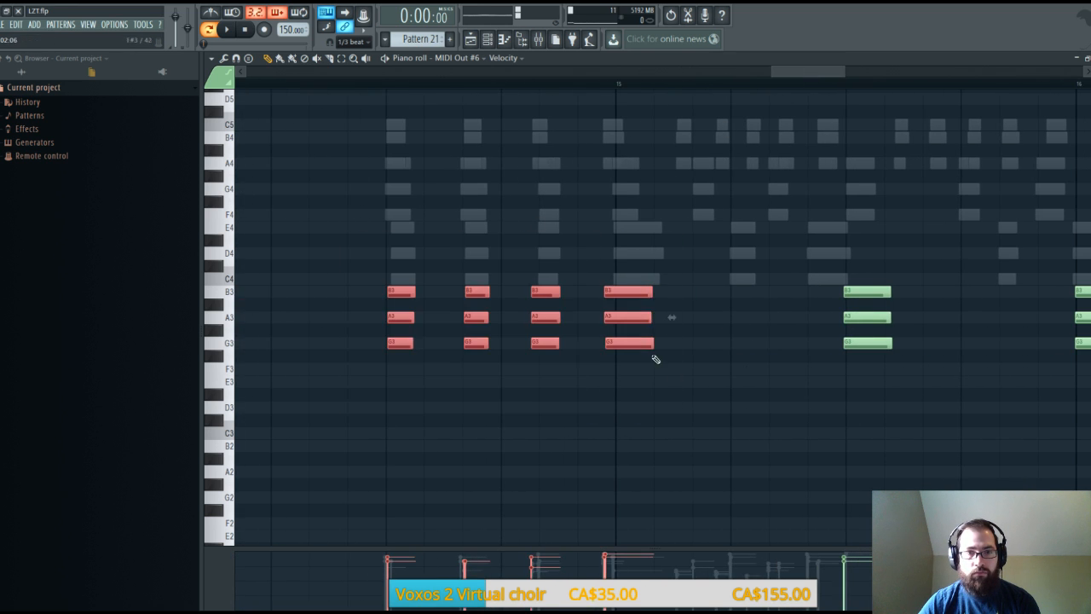
left_click_drag(489, 247, 645, 391)
left_click_drag(539, 292, 548, 293)
Shift the last three MIDI Out #6 chords in bar 16 slightly later and play the pattern back
left_click_drag(791, 73, 845, 91)
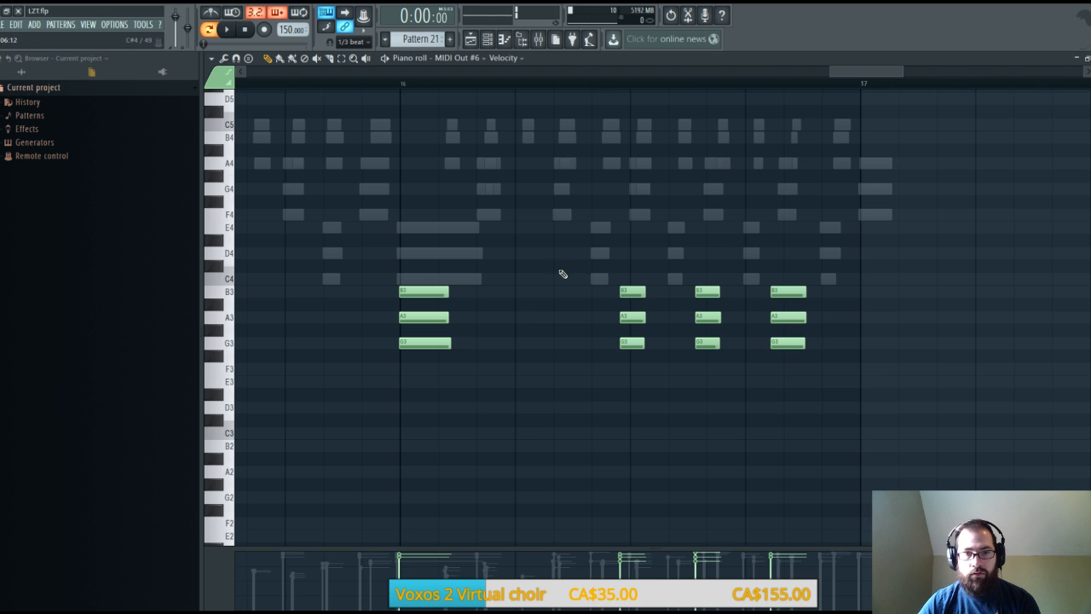
left_click_drag(622, 274, 815, 351)
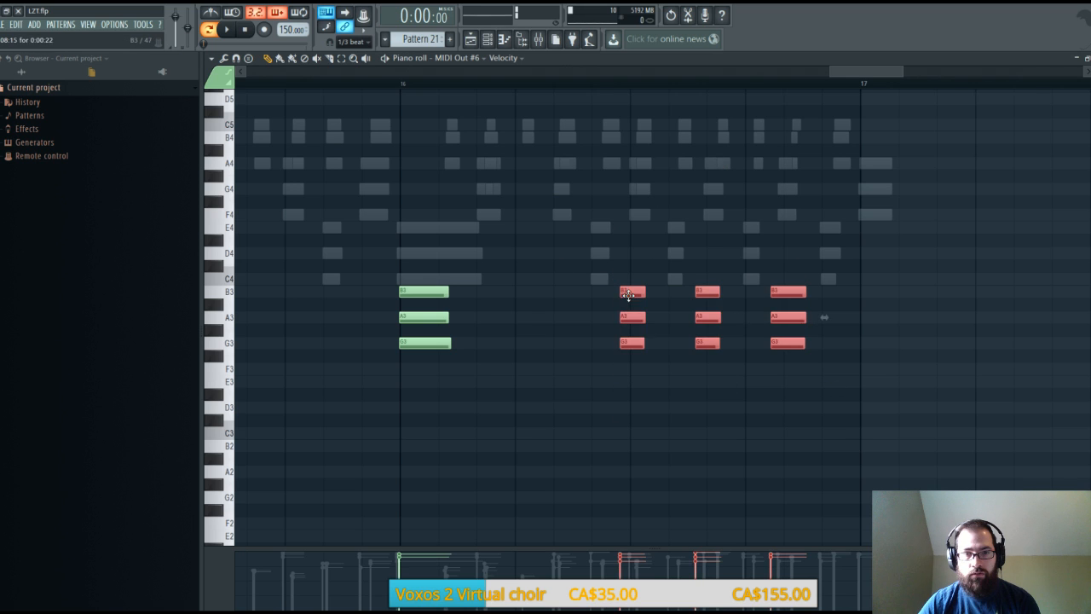
left_click_drag(629, 294, 635, 294)
key("space")
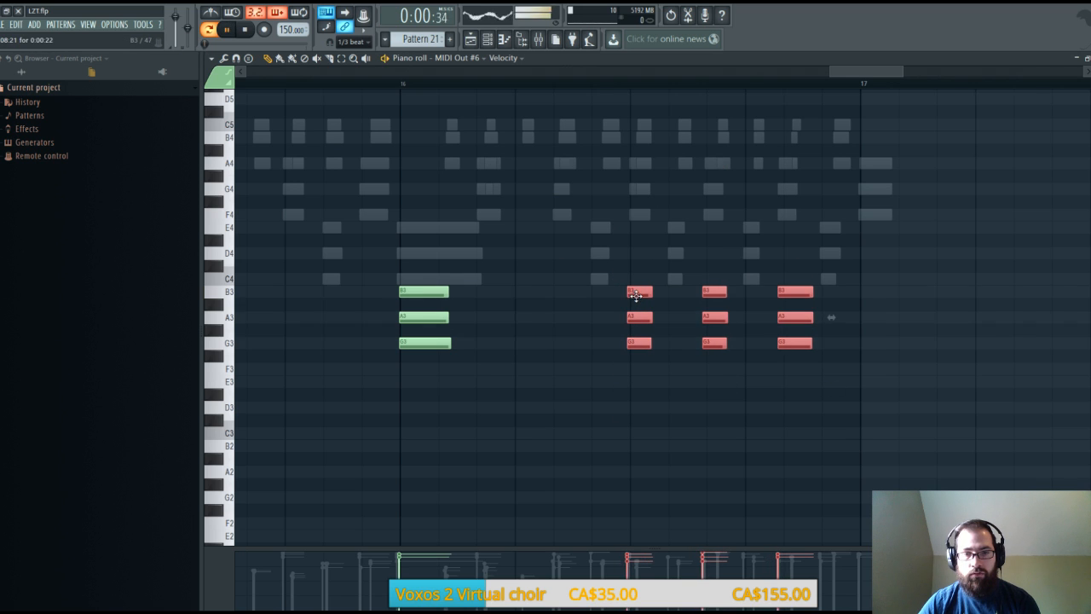
Open the MIDI Out #7 part and shift the last chord in bar 1 slightly later
left_click(1075, 58)
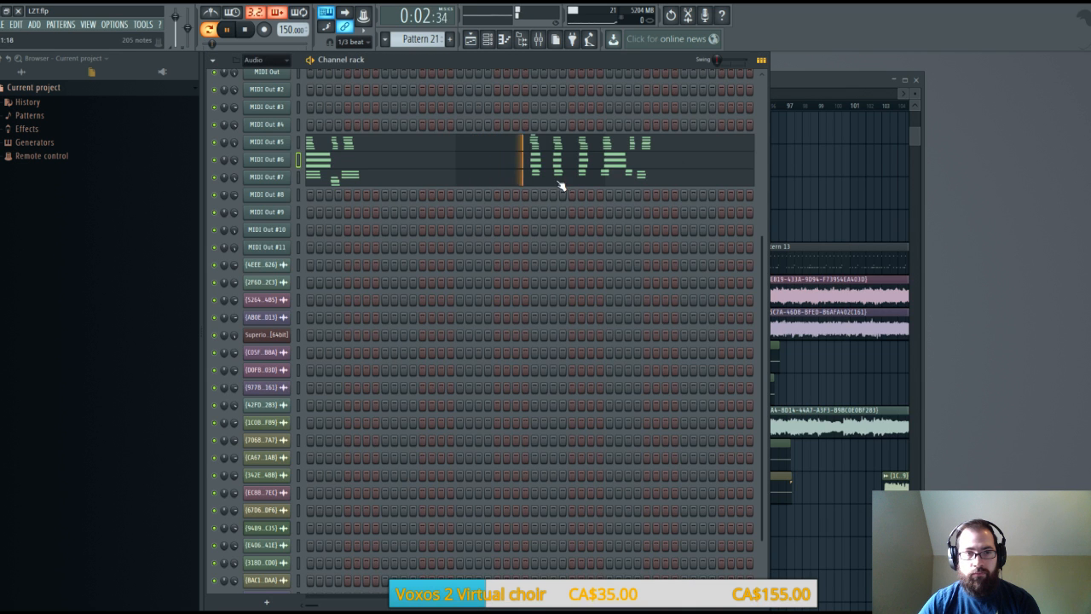
left_click(303, 176)
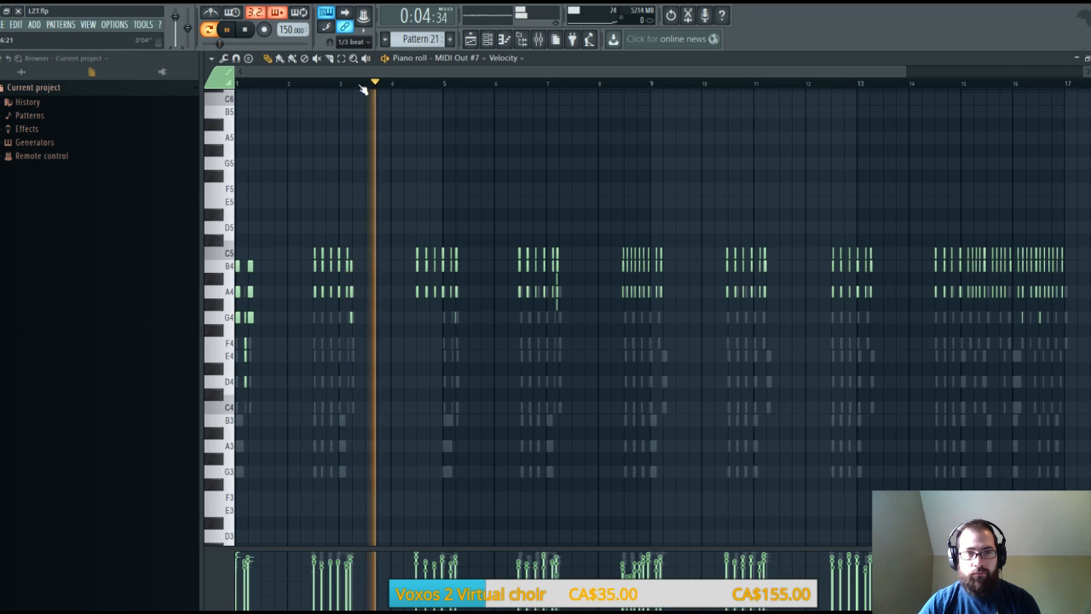
key("space")
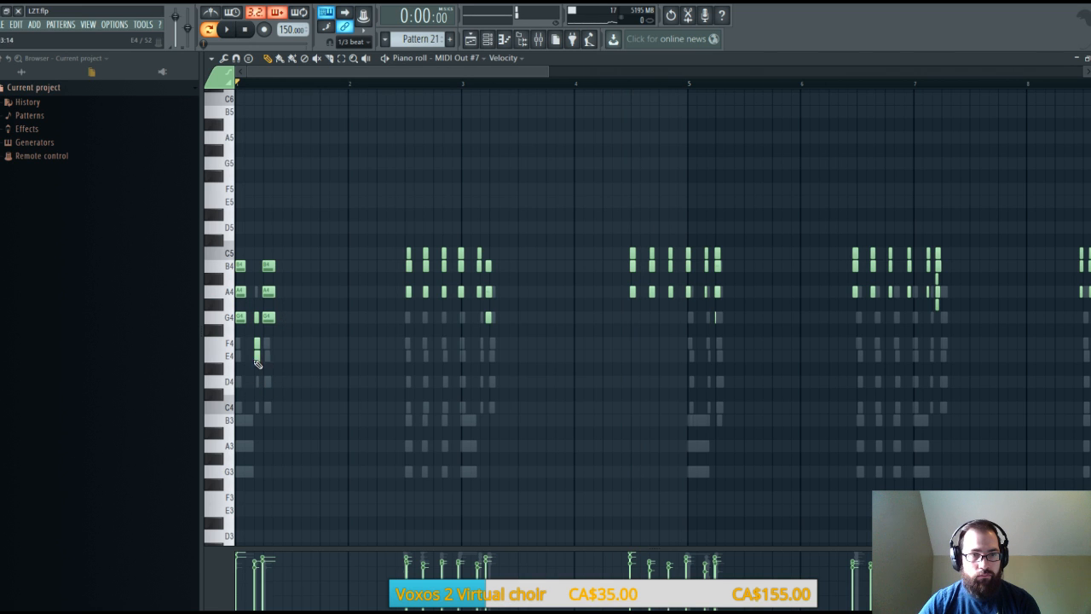
scroll(311, 87, "up", 4)
left_click_drag(310, 73, 274, 75)
left_click_drag(319, 221, 317, 319)
left_click_drag(312, 271, 315, 267)
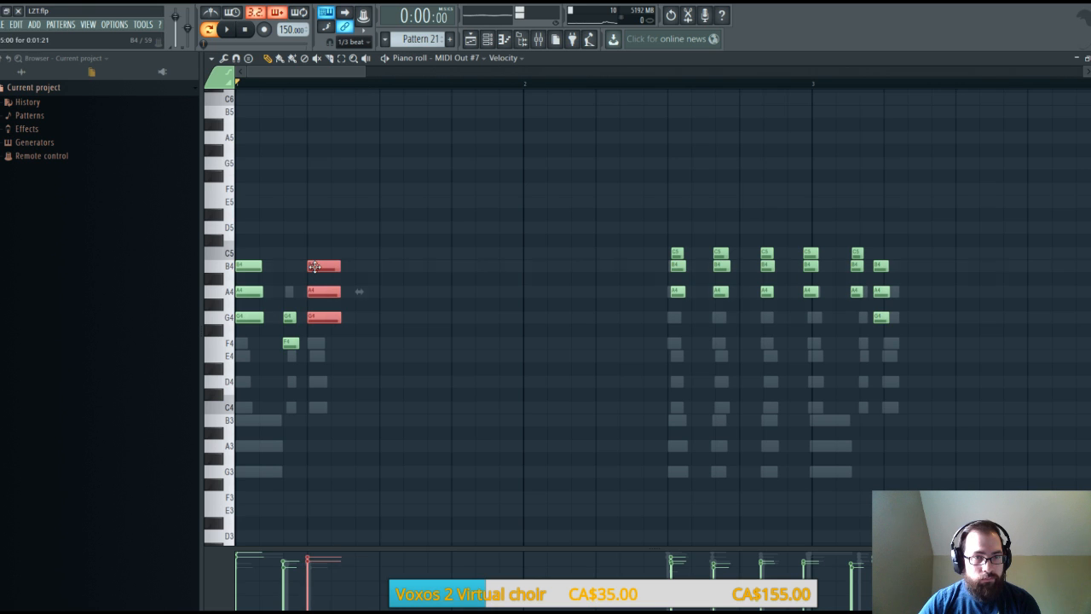
Move the first MIDI Out #7 chord leading into bar 3 slightly earlier, shift the last three chords slightly later, and play back
left_click_drag(629, 220, 700, 317)
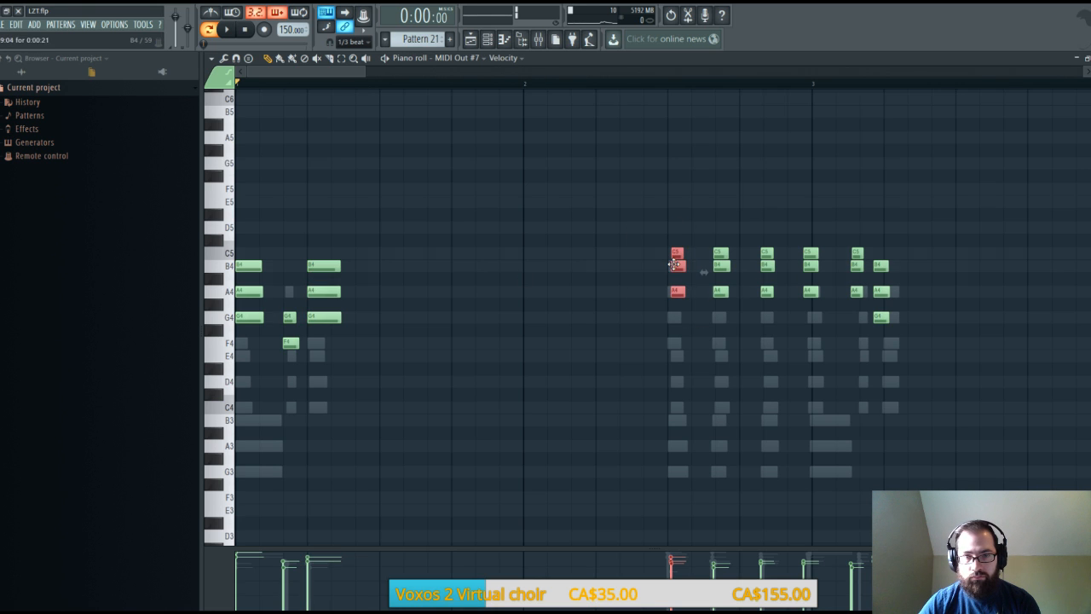
left_click_drag(787, 238, 822, 317)
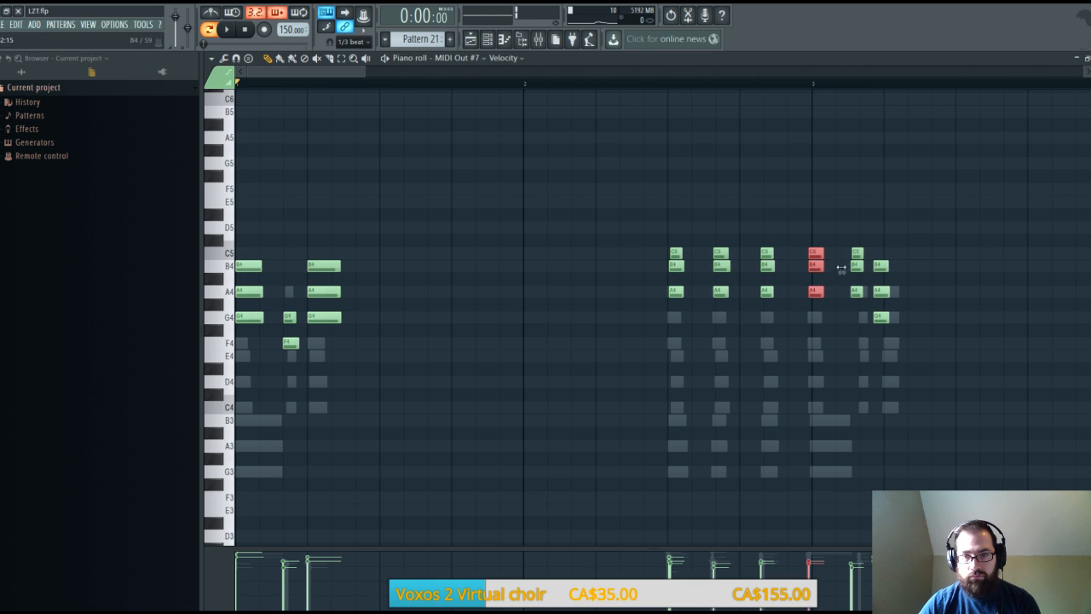
left_click_drag(846, 245, 917, 353)
left_click_drag(857, 270, 862, 270)
key("space")
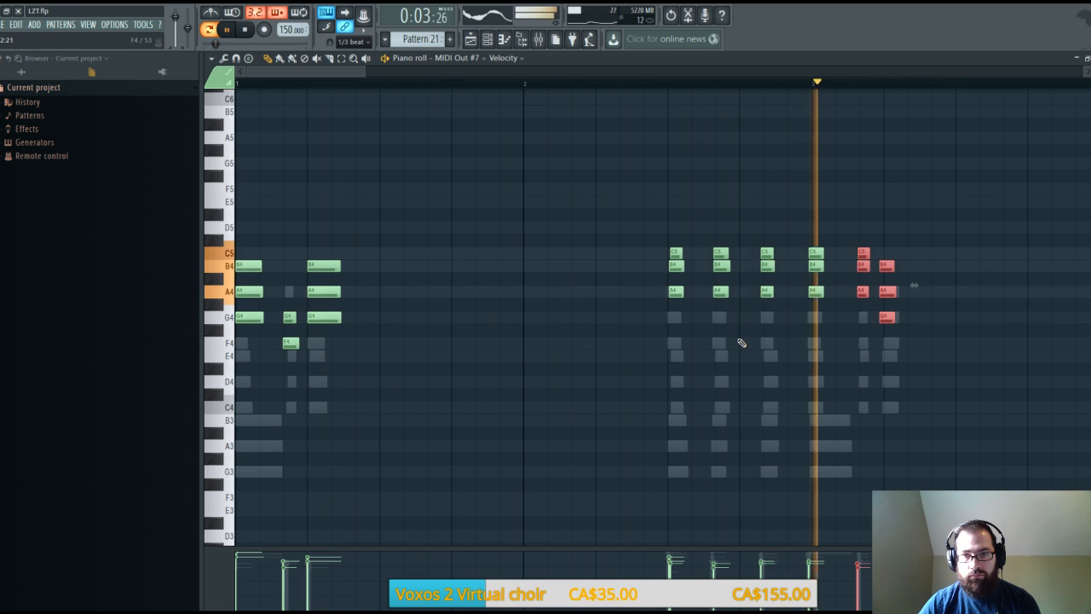
Shift the whole MIDI Out #7 chord group leading into bar 5 slightly later and play the pattern back
left_click_drag(353, 70, 460, 76)
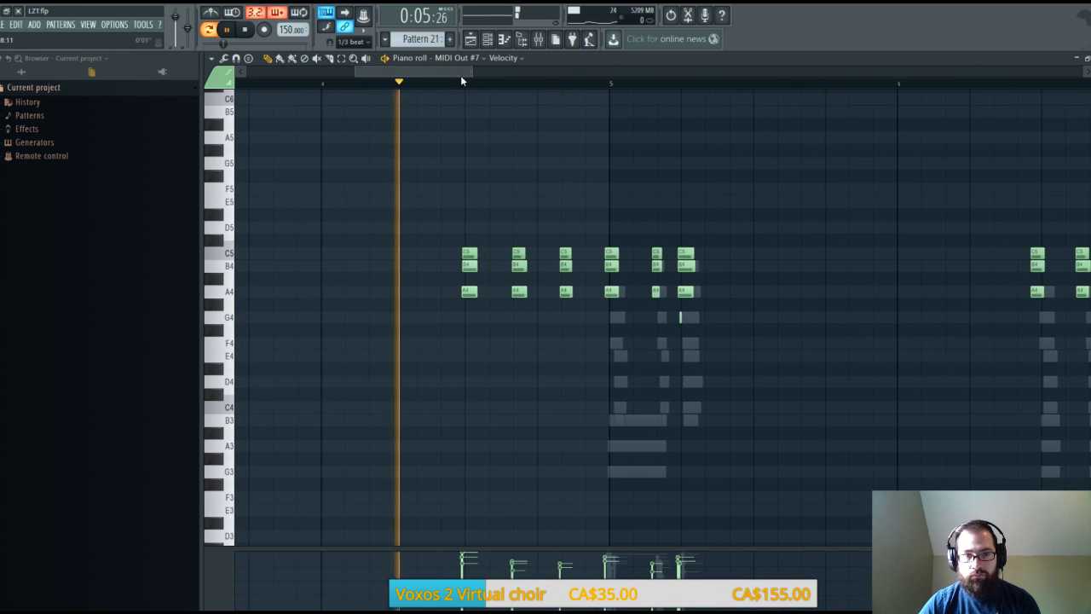
key("space")
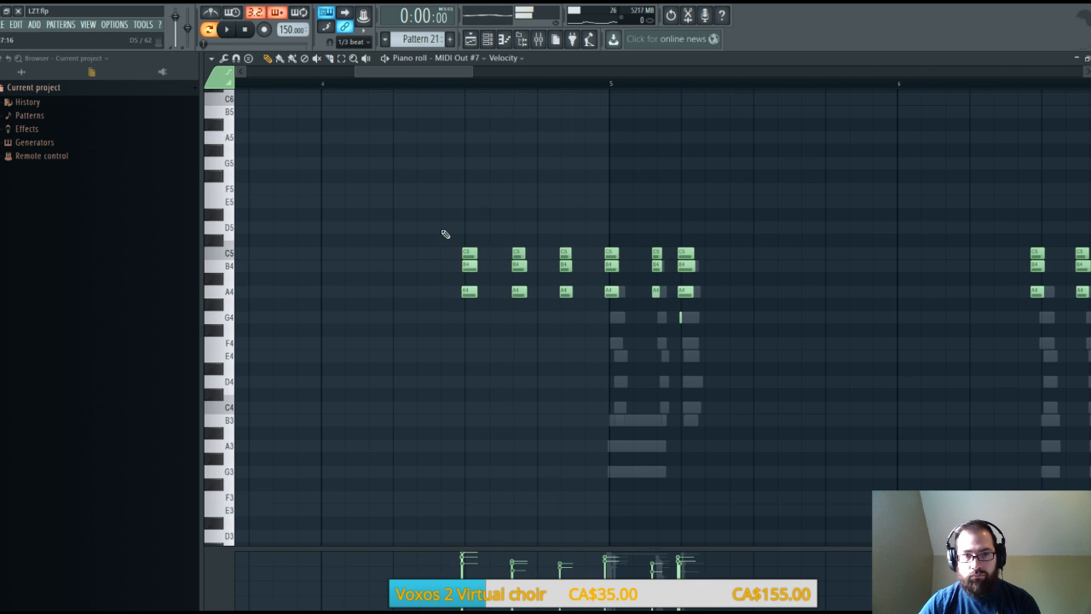
left_click_drag(443, 236, 725, 312)
left_click_drag(469, 264, 474, 264)
key("space")
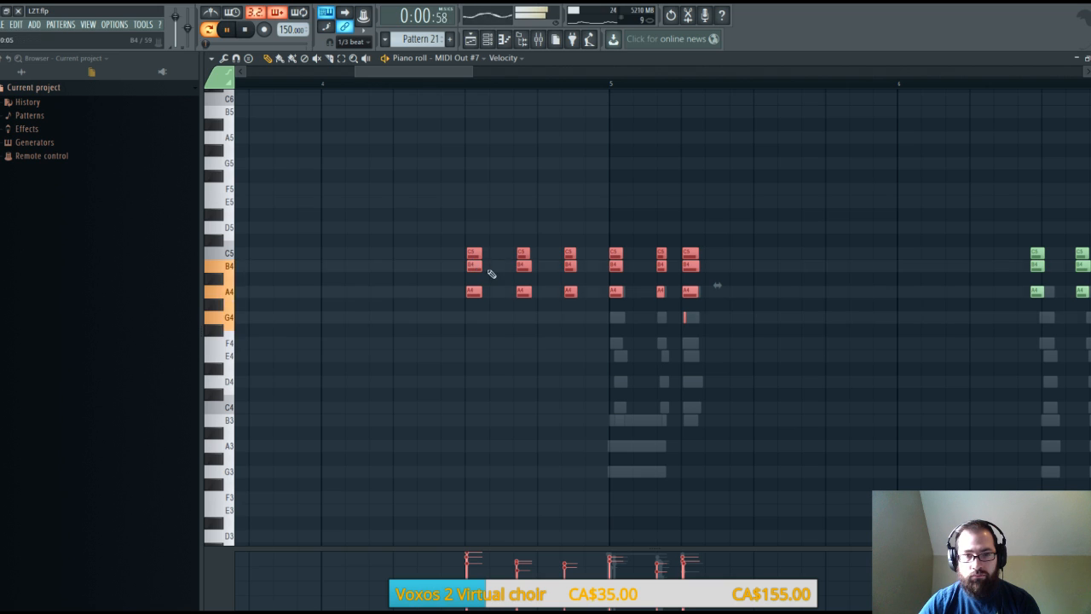
Add short A4, B4 and A4 notes after the first, second and third chords leading into bar 5, and listen to them
left_click(492, 292)
left_click(543, 266)
left_click(631, 267)
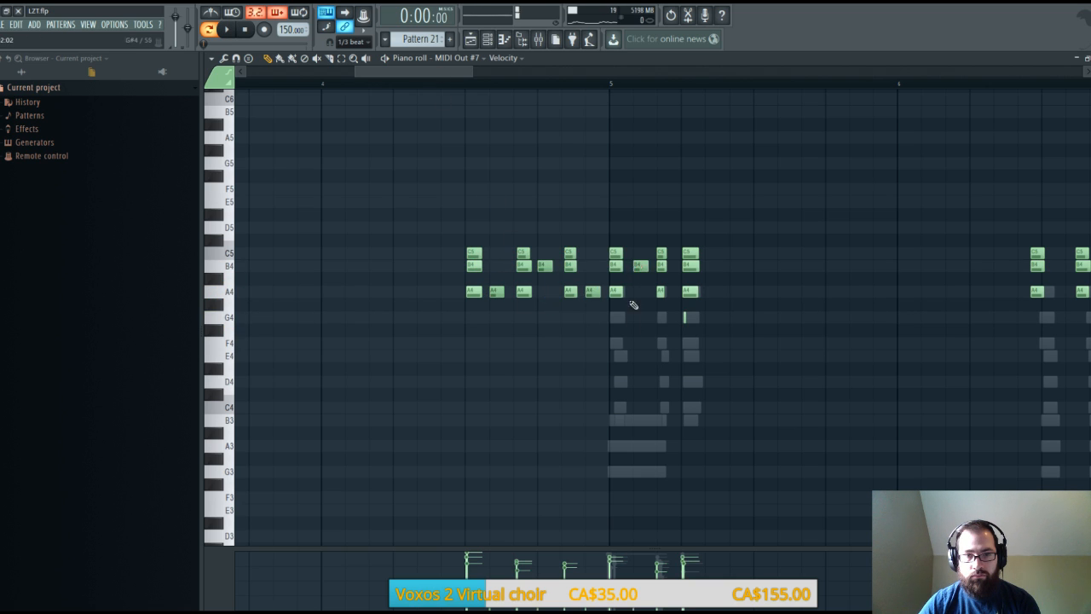
key("space")
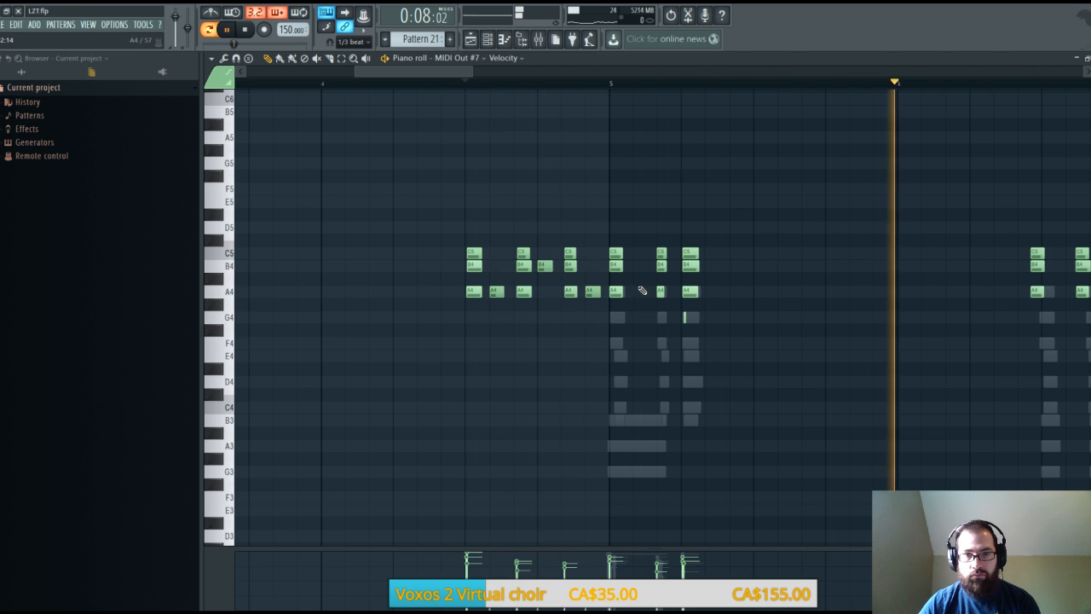
key("space")
Select the three added single notes before bar 5, raise their velocity, and play the pattern back
left_click_drag(497, 279, 495, 311)
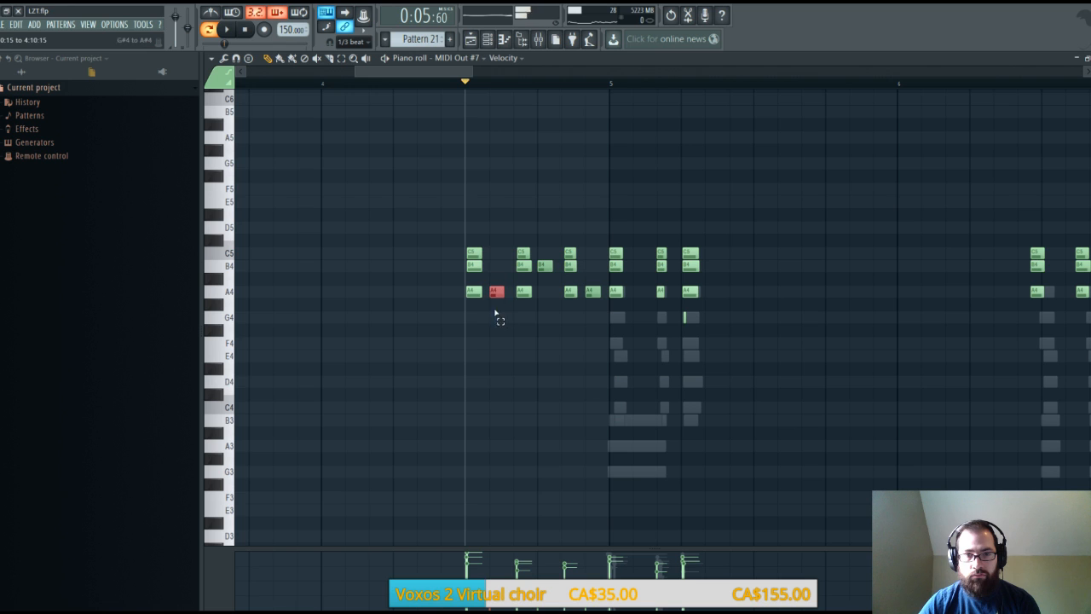
left_click(592, 291)
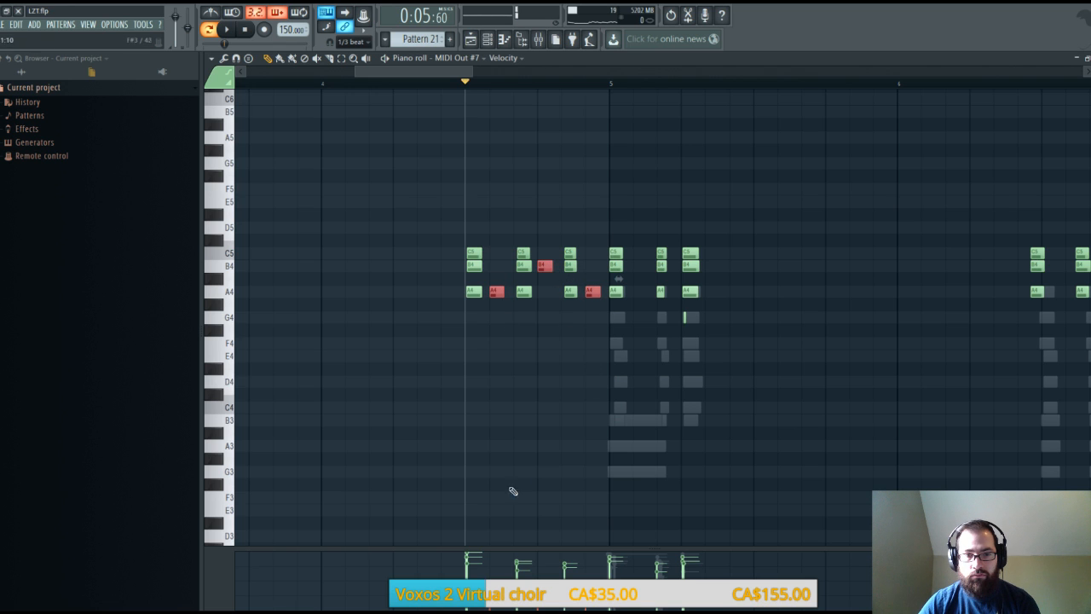
key("space")
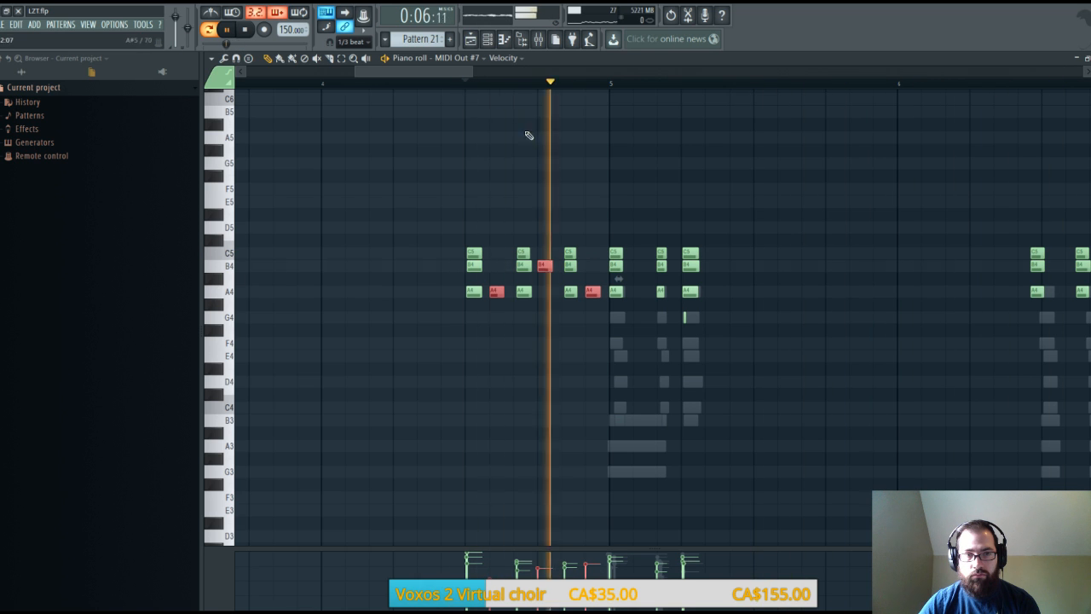
Shift the whole MIDI Out #7 chord group leading into bar 7 slightly later and play it back
left_click_drag(445, 69, 525, 70)
mouse_move(375, 220)
left_mouse_down()
mouse_move(472, 298)
mouse_move(707, 341)
left_mouse_up()
key("space")
left_click_drag(411, 266, 417, 265)
key("space")
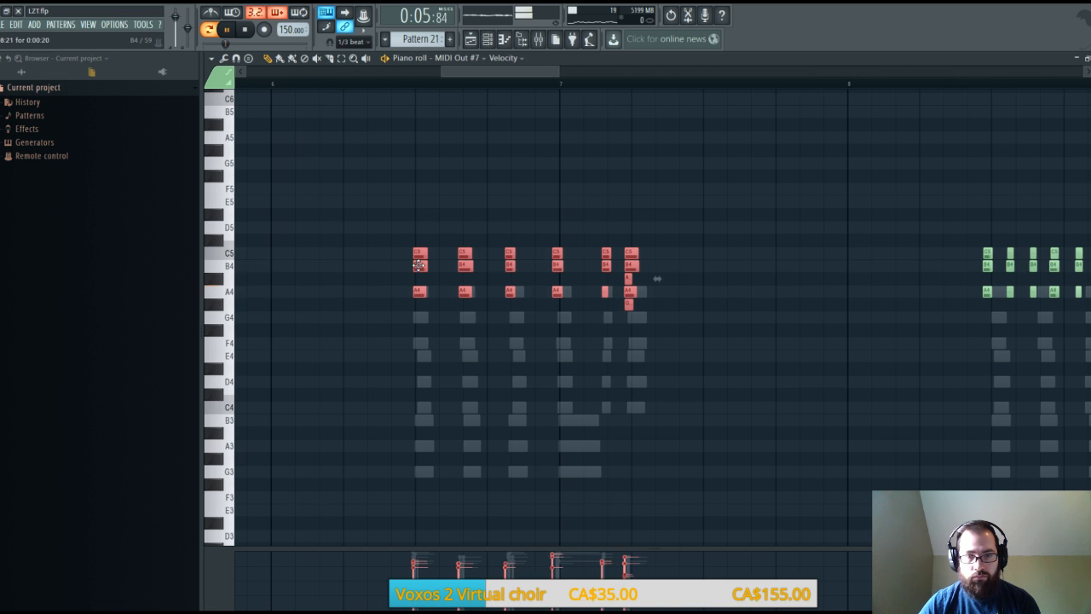
Shift the last chord in bar 7 slightly later and delete its A#4 and A4 notes
left_click_drag(655, 236, 635, 307)
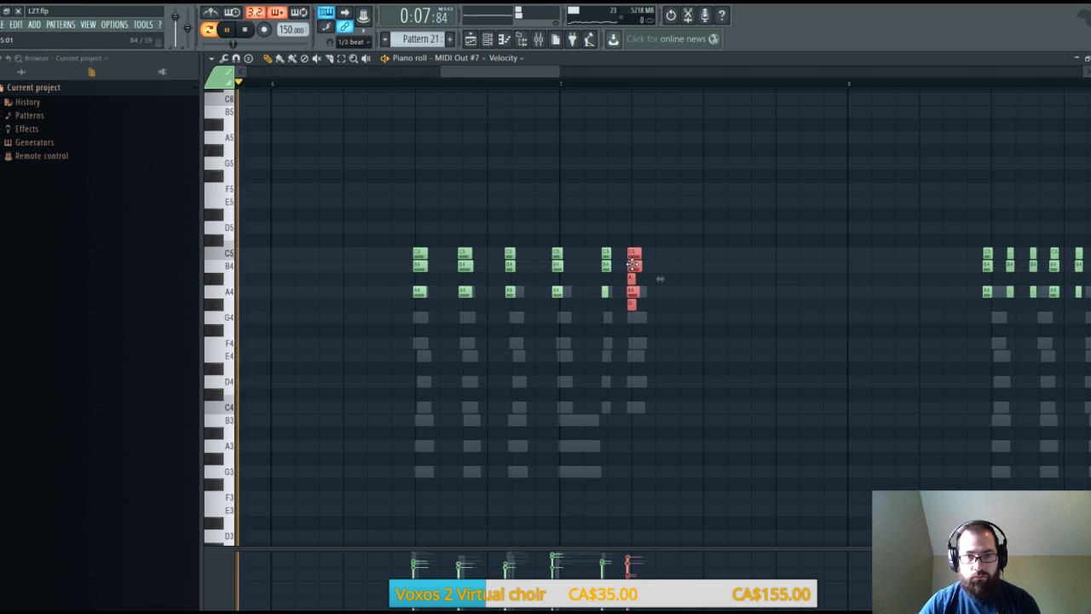
right_click(633, 292)
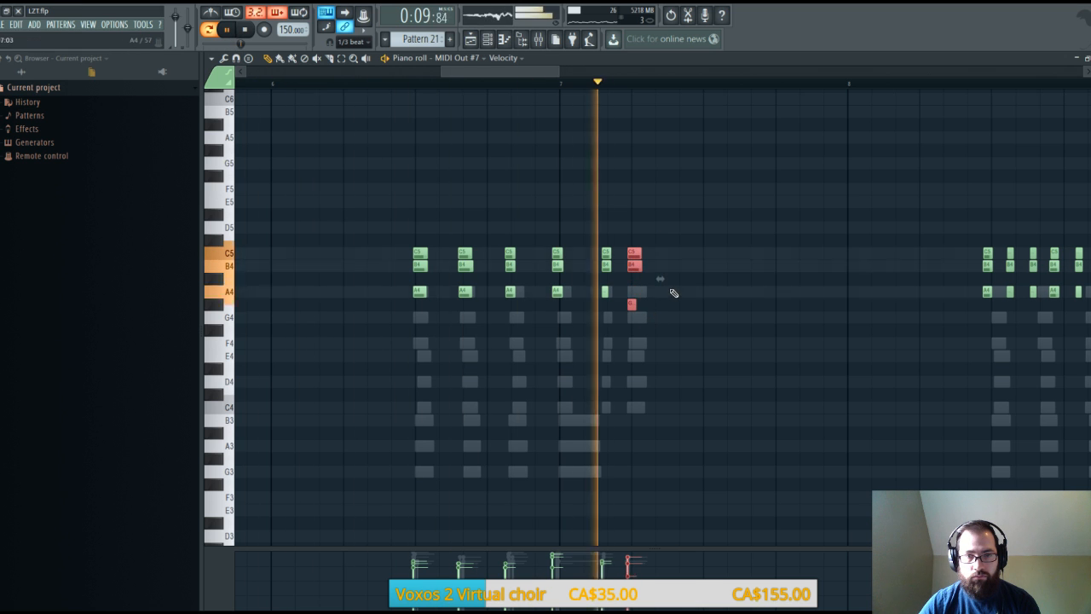
Shift the whole MIDI Out #7 chord group leading into bar 9 slightly later
left_click_drag(514, 75, 596, 75)
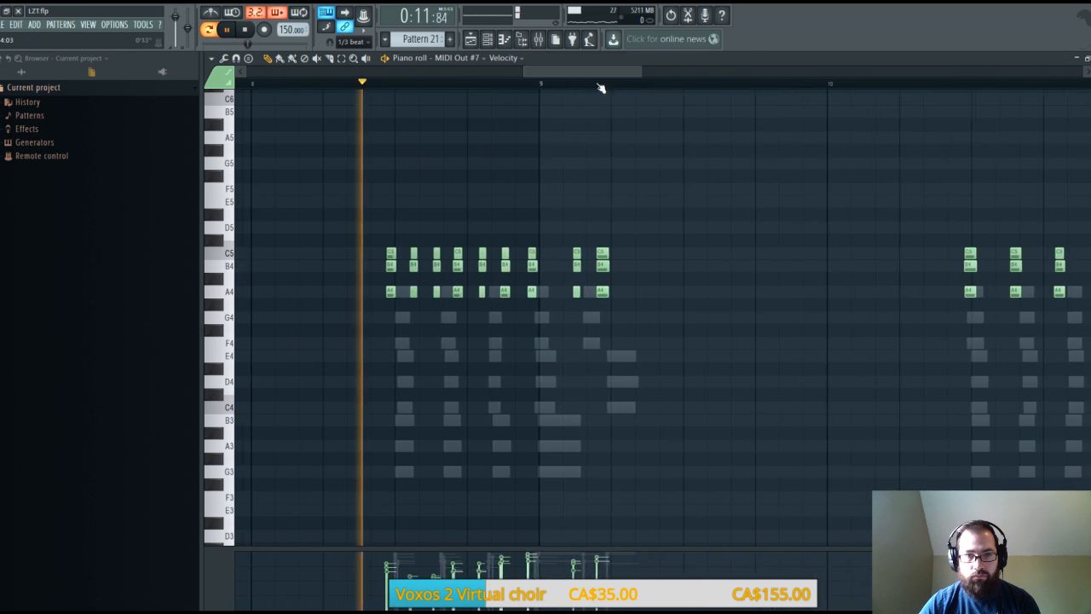
left_click_drag(382, 226, 729, 330)
left_click_drag(438, 292, 445, 294)
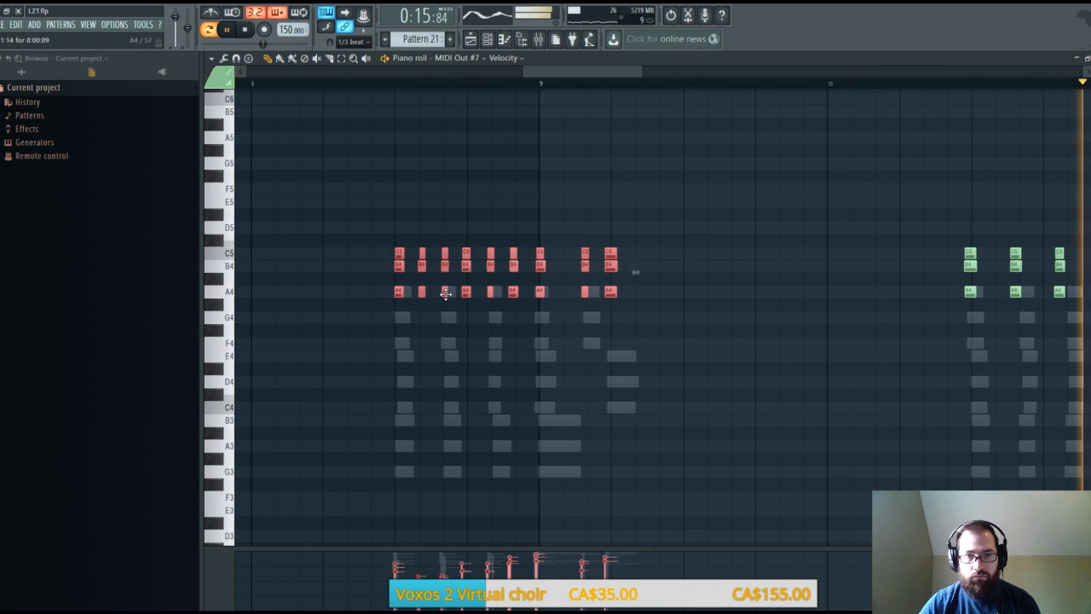
Nudge the last four chords of the group around bar 9 slightly later
left_click_drag(568, 242, 634, 309)
left_click_drag(613, 267, 616, 268)
left_click_drag(565, 232, 543, 267)
left_click_drag(525, 221, 506, 304)
left_click_drag(517, 265, 519, 265)
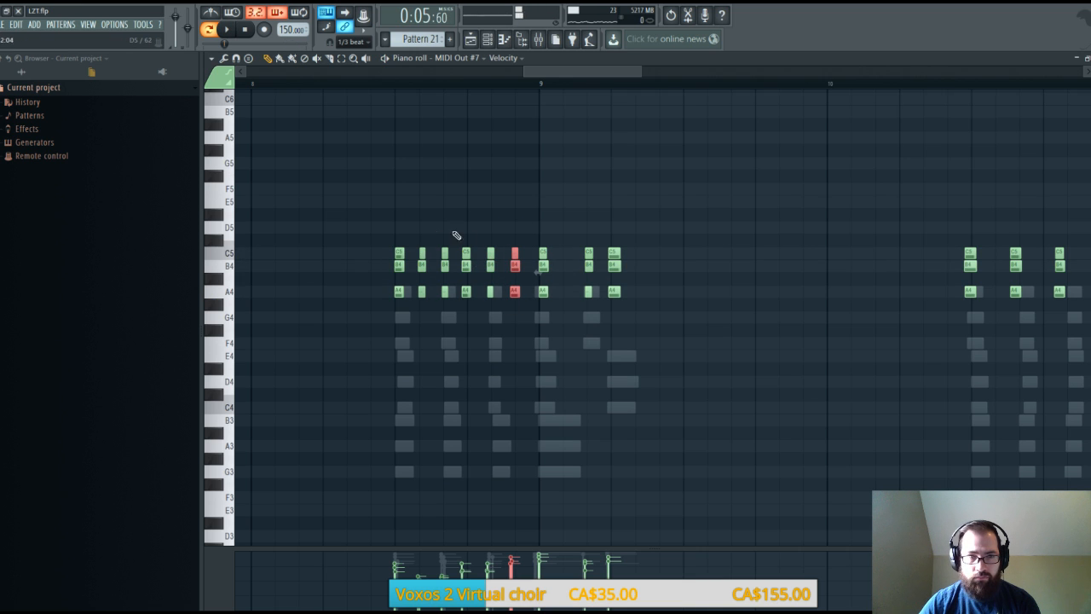
Shift the fourth, fifth, sixth and last MIDI Out #7 chords of the group around bar 9 slightly later
scroll(473, 86, "up", 3)
left_click_drag(453, 208, 480, 305)
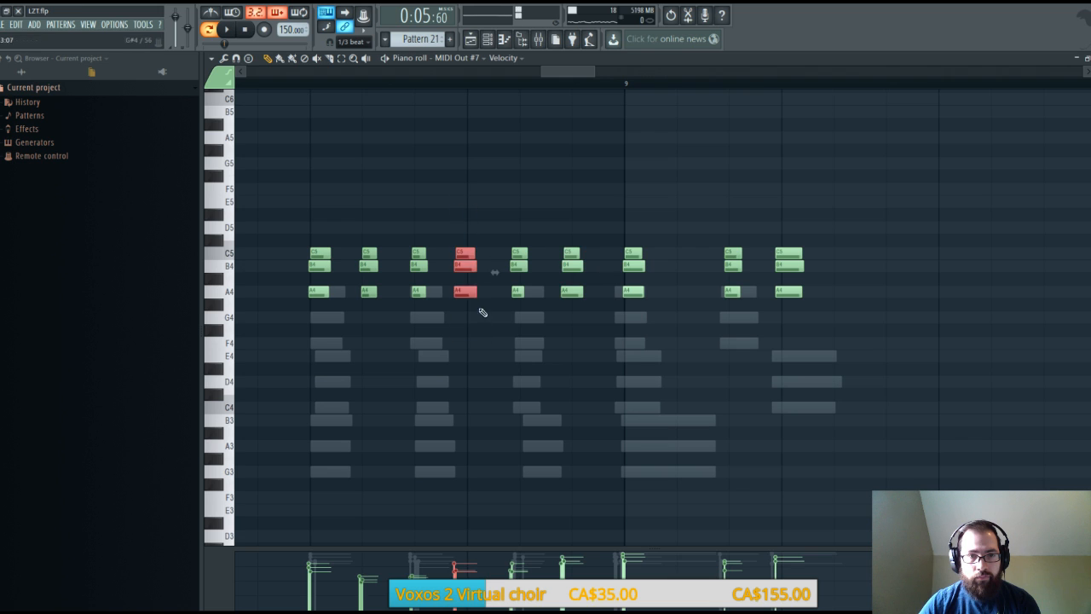
left_click_drag(461, 266, 527, 266)
left_click_drag(430, 235, 409, 328)
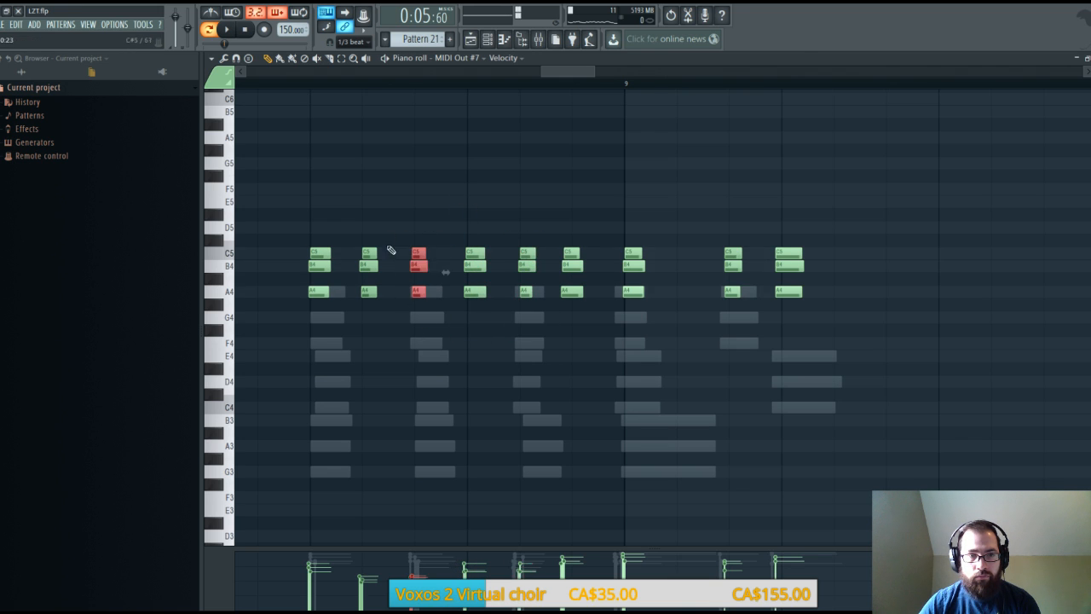
left_click_drag(387, 222, 369, 299)
left_click_drag(555, 234, 577, 317)
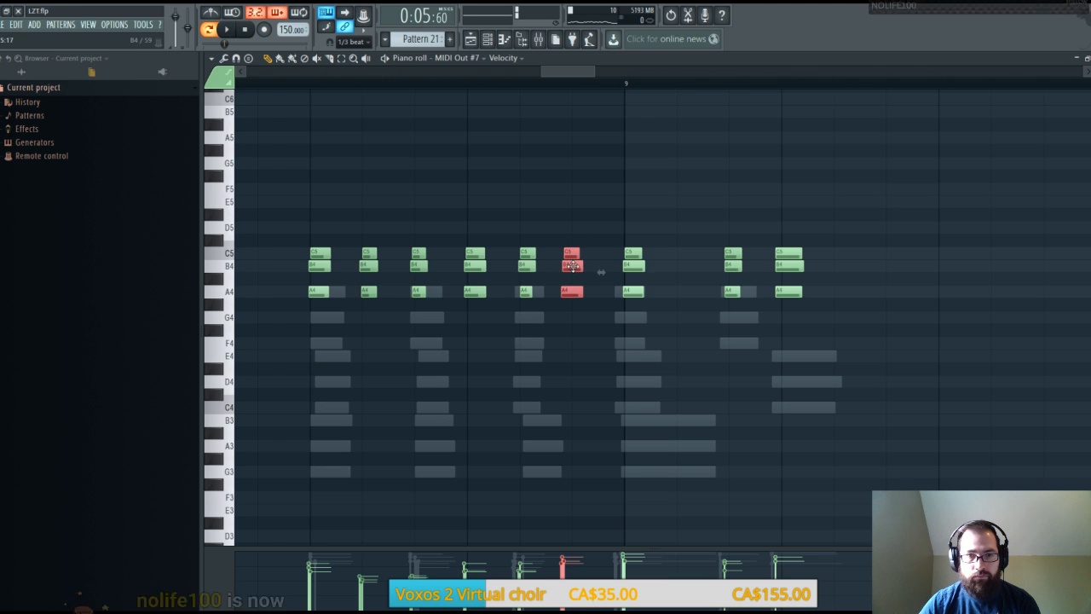
left_click_drag(574, 266, 579, 267)
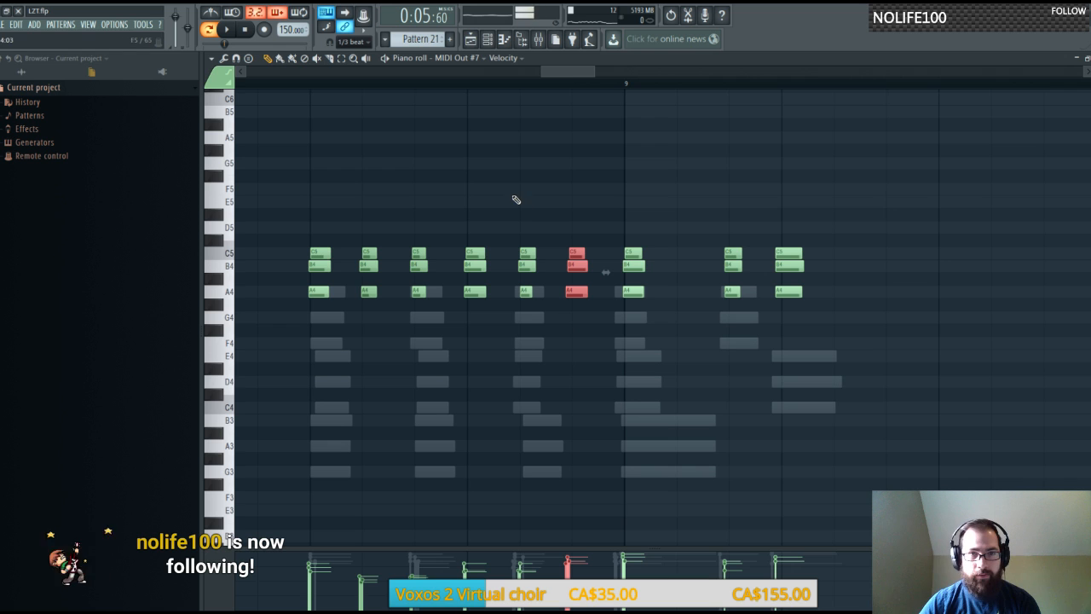
left_click_drag(567, 74, 580, 74)
left_click_drag(590, 183, 583, 258)
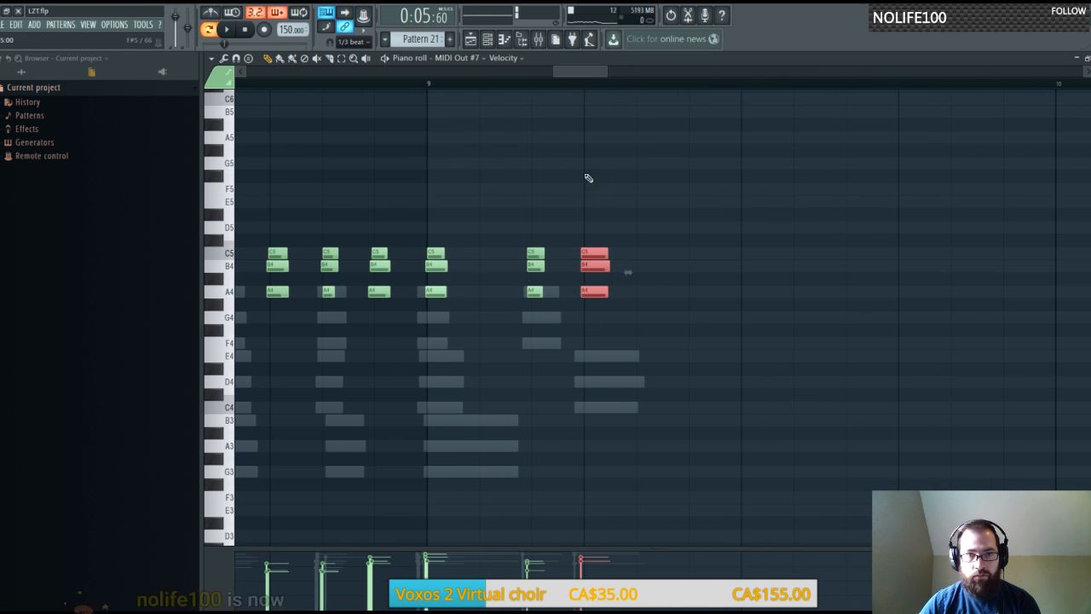
Shift the first four MIDI Out #7 chords of the group leading into bar 11 later
left_click_drag(577, 74, 646, 76)
left_click_drag(378, 214, 836, 342)
left_click_drag(342, 228, 687, 361)
left_click_drag(461, 266, 474, 266)
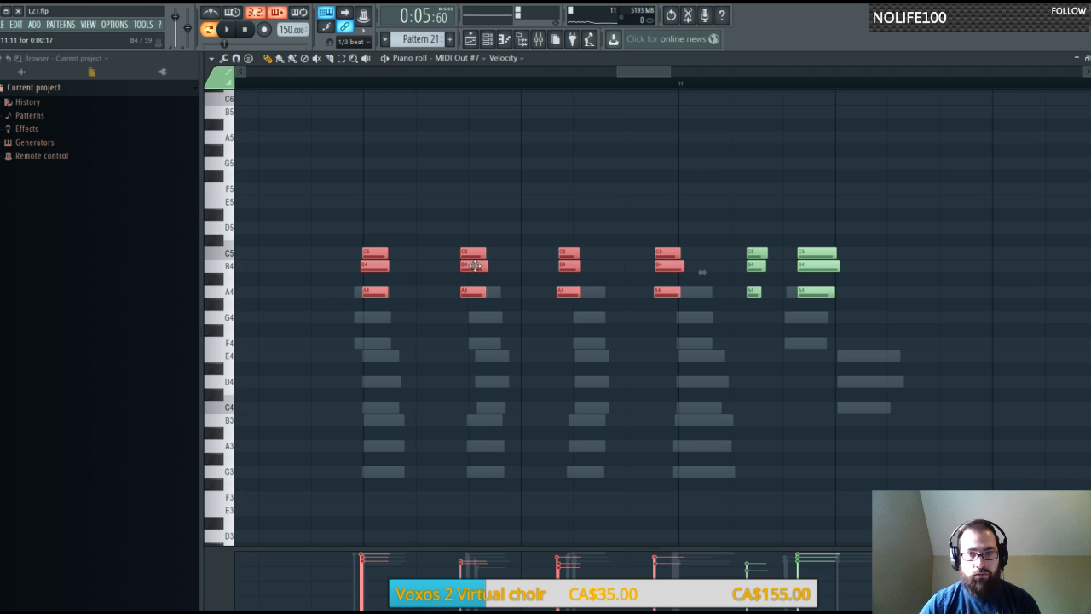
Shift the second to fourth chords leading into bar 11 further later, move the last two chords later, and play back
left_click_drag(555, 224, 696, 338)
left_click_drag(573, 270, 593, 271)
left_click_drag(448, 230, 484, 312)
left_click_drag(477, 265, 484, 265)
left_click_drag(763, 239, 846, 270)
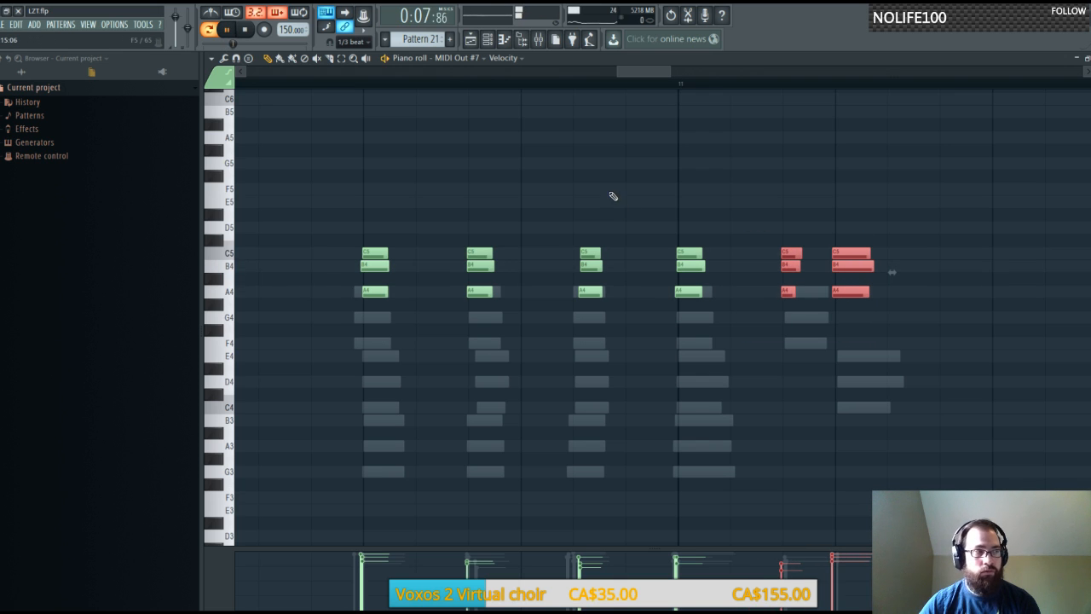
Shift the last two MIDI Out #7 chords in bar 13 slightly later and move the group's first chord slightly earlier
left_click_drag(640, 74, 735, 73)
scroll(648, 73, "down", 1)
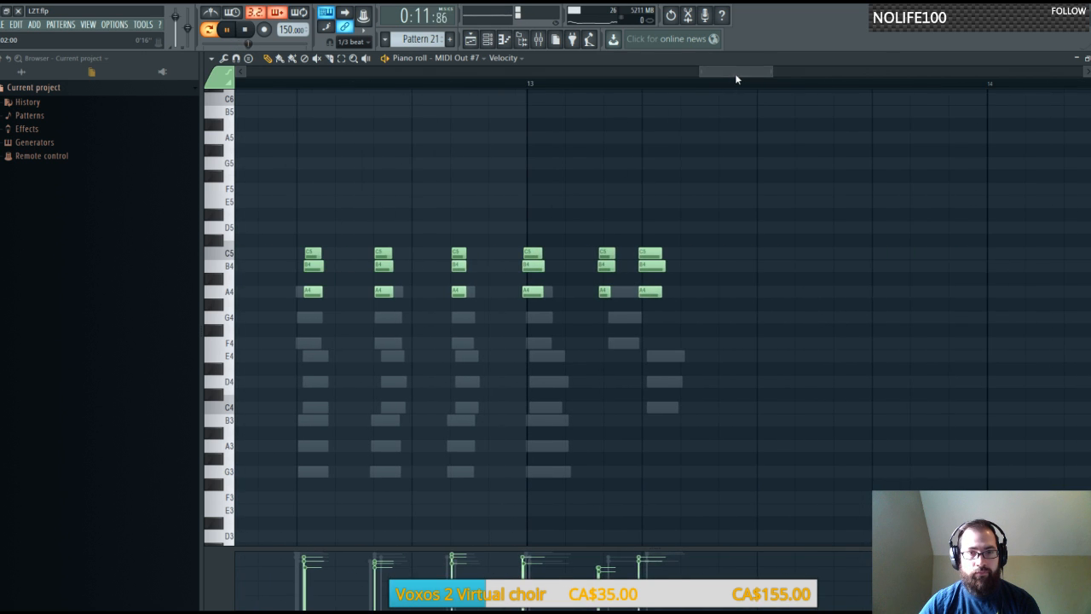
left_click_drag(585, 239, 680, 321)
left_click_drag(652, 265, 658, 266)
left_click_drag(286, 223, 351, 316)
left_click_drag(307, 269, 299, 269)
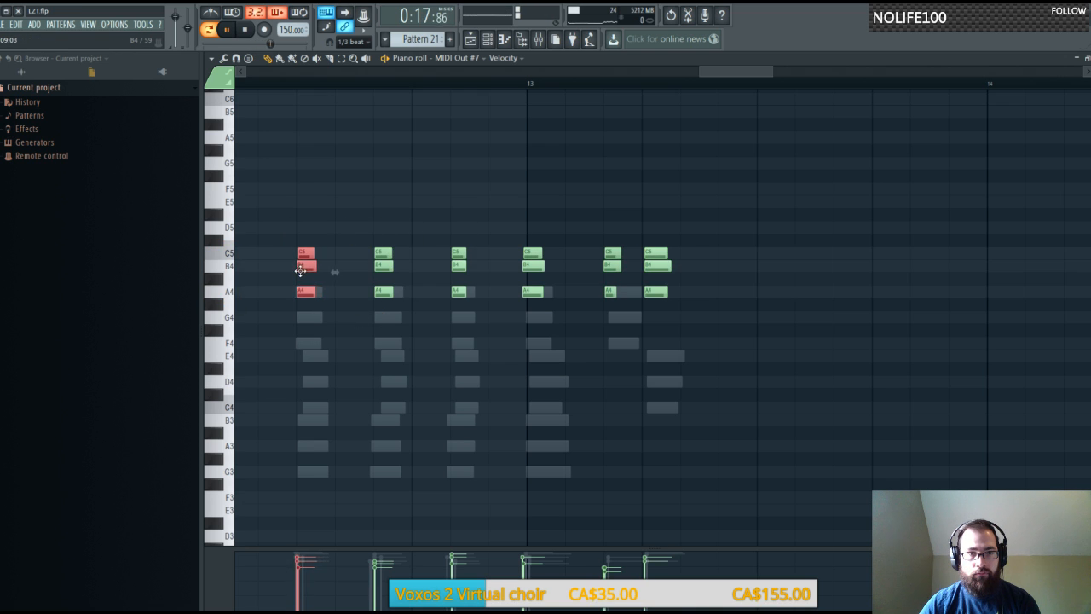
Shift the third MIDI Out #7 chord leading into bar 15 and the chord on bar 15 slightly later
left_click_drag(717, 72, 794, 75)
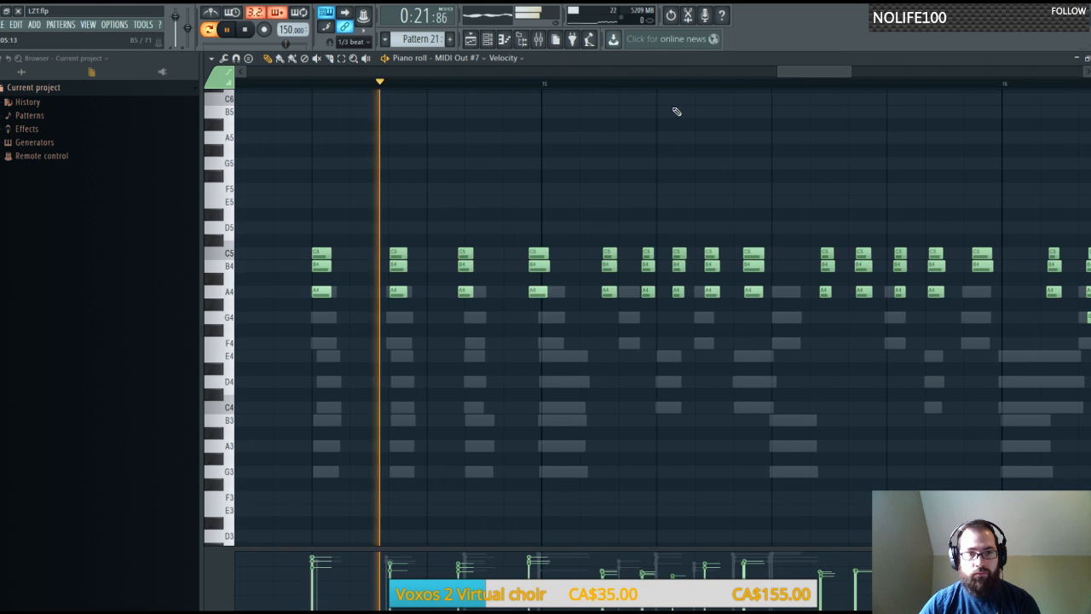
key("space")
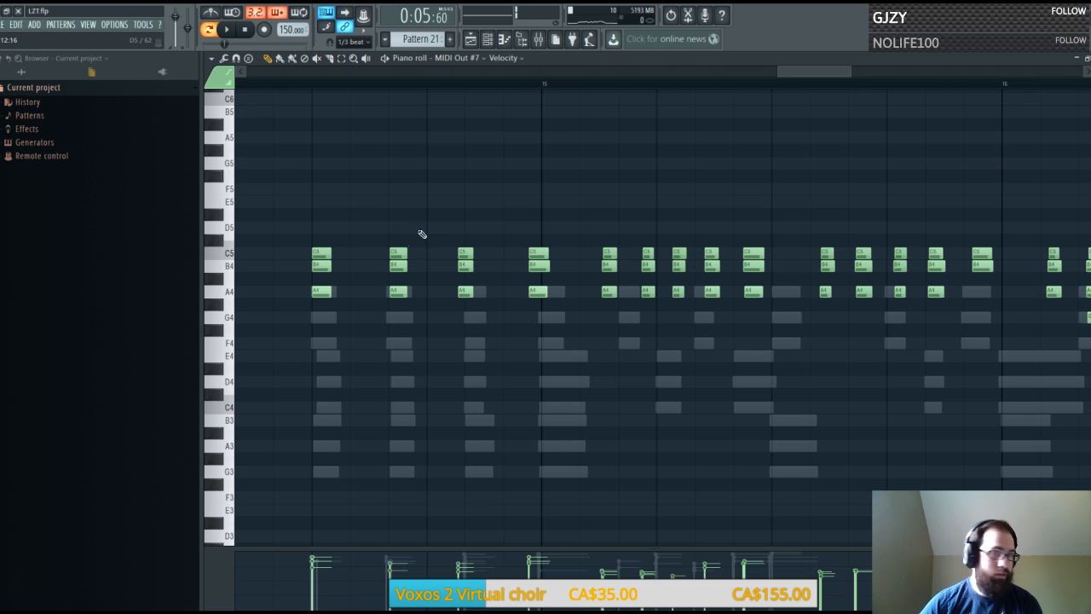
left_click_drag(381, 236, 424, 324)
left_click_drag(452, 242, 484, 300)
left_click_drag(465, 253, 472, 253)
left_click_drag(512, 222, 550, 301)
left_click_drag(535, 254, 547, 253)
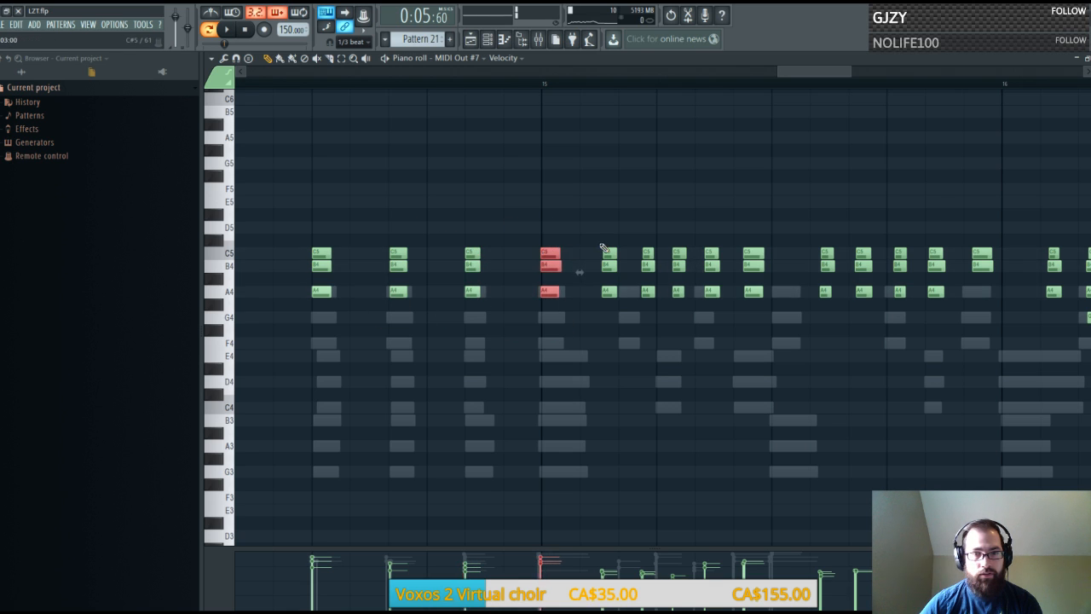
left_click_drag(597, 225, 633, 283)
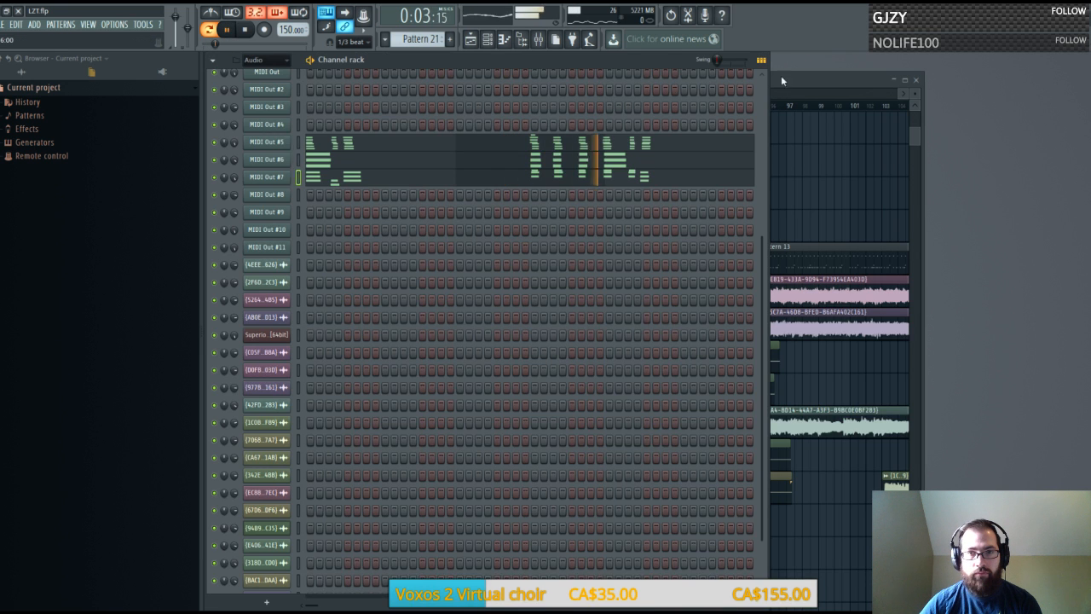
Bring the playlist with the Pattern 21 clip to the front
left_click(787, 77)
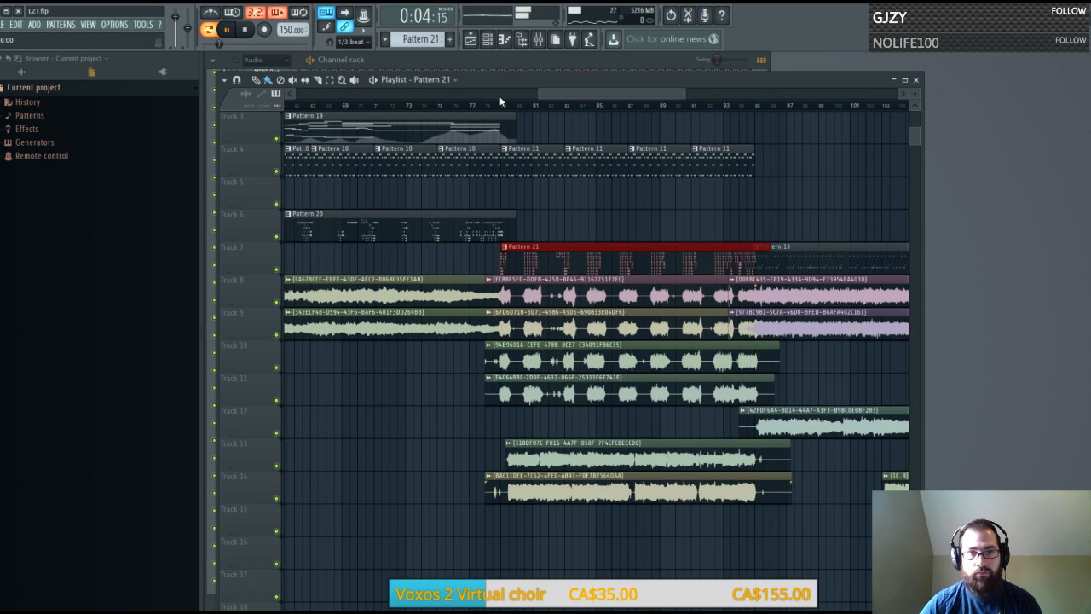
Shift the selected MIDI Out #7 chords leading into and on bar 16 slightly later and play back
left_click(916, 80)
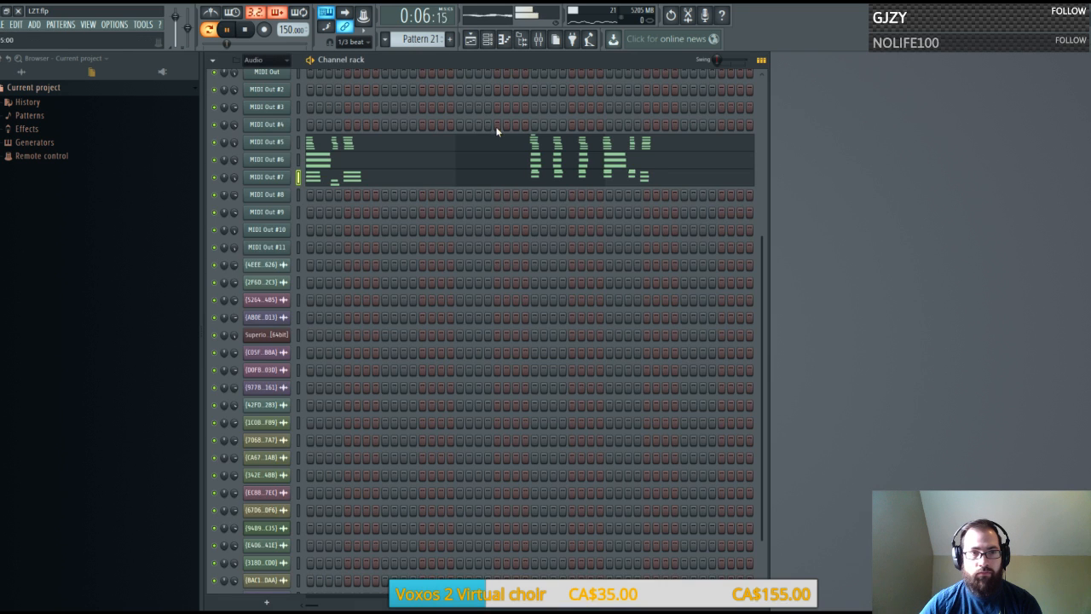
scroll(396, 281, "up", 5)
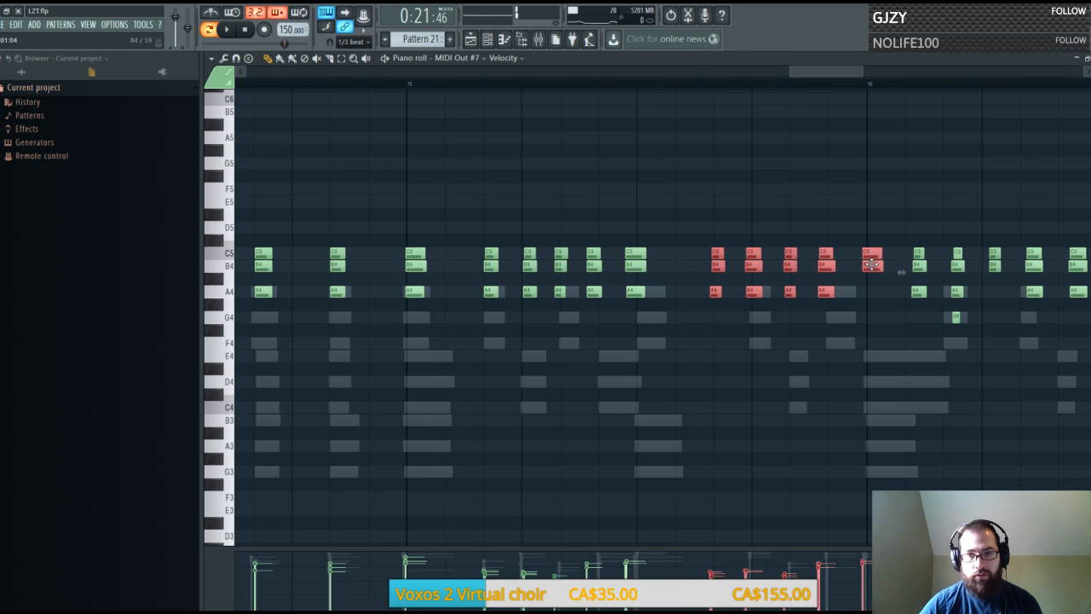
left_click_drag(872, 265, 877, 264)
key("space")
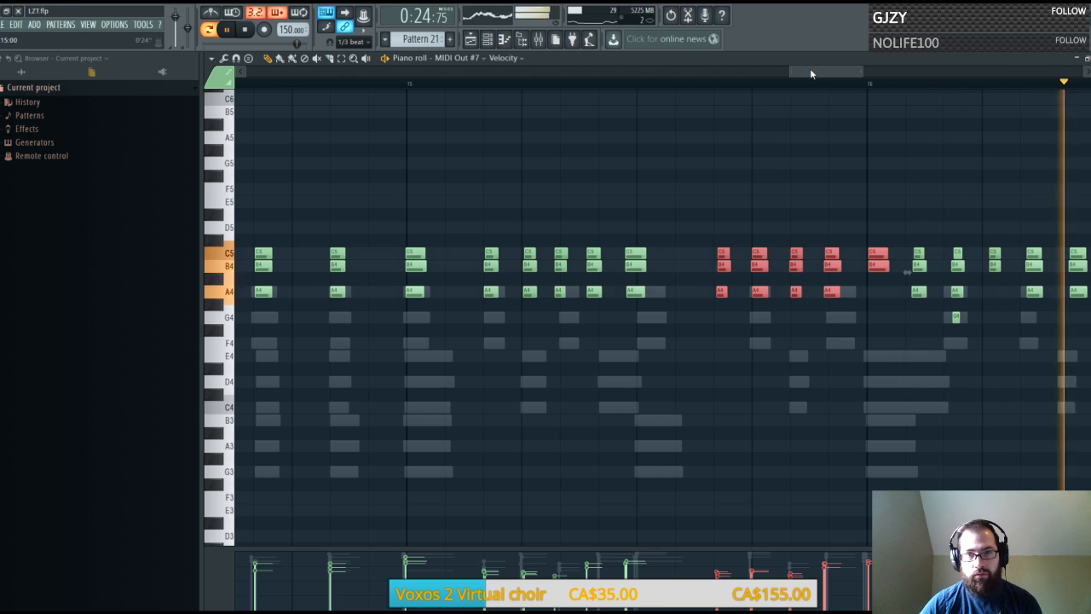
key("space")
Shift the MIDI Out #7 chords from the third chord of bar 16 up to bar 17 later and play back
left_click_drag(935, 197, 546, 353)
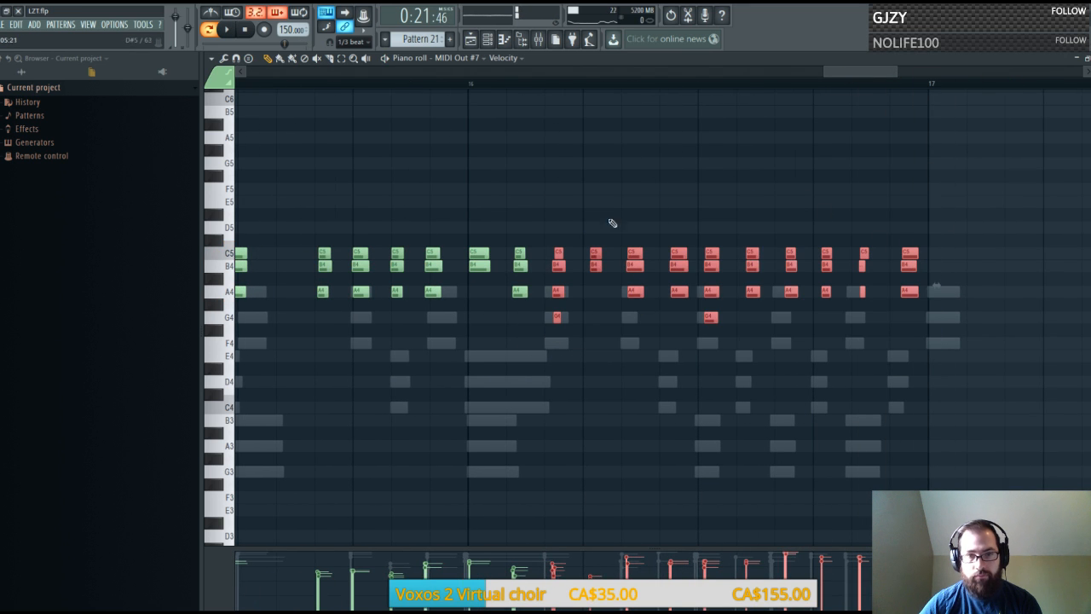
left_click_drag(541, 228, 930, 375)
left_click_drag(554, 266, 589, 266)
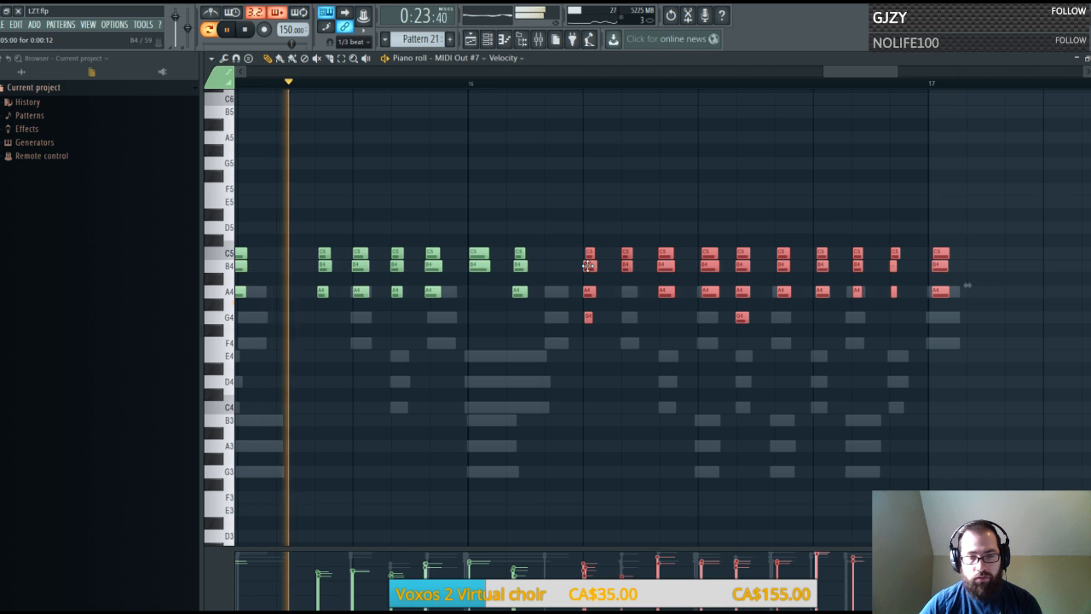
key("space")
Fill the gap early in bar 16 with a copied MIDI Out #7 chord and nudge the mid-bar chord slightly earlier
left_click_drag(543, 237, 554, 266)
key("space")
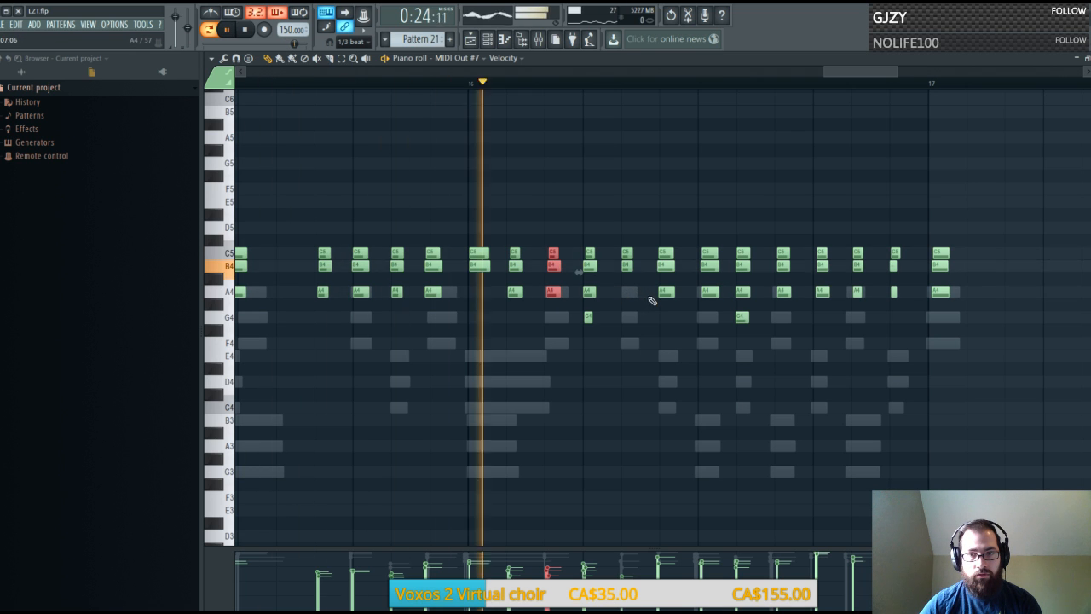
left_click(709, 266)
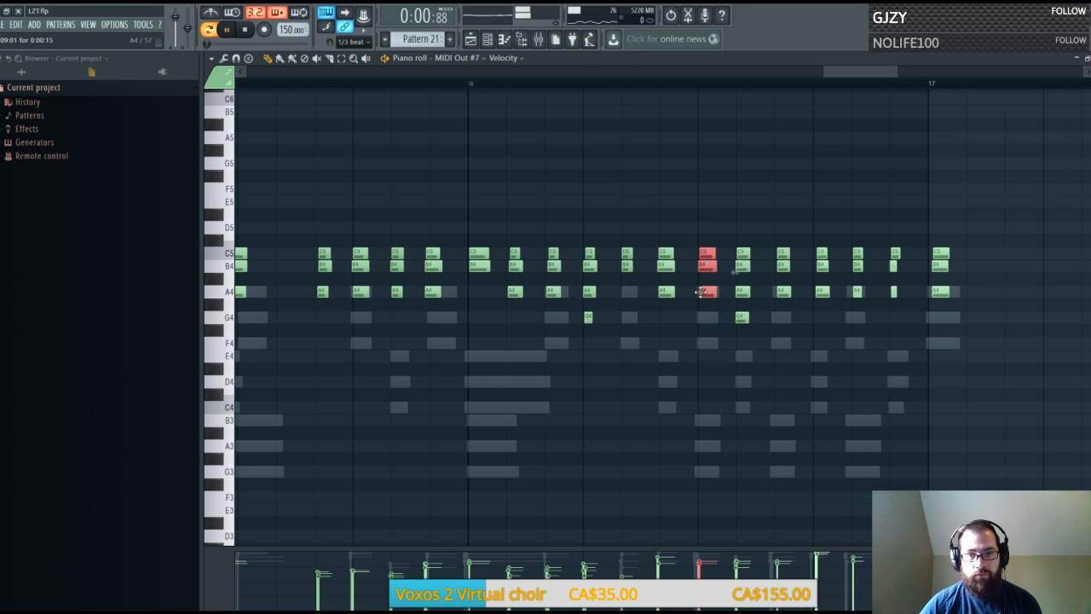
key("Escape")
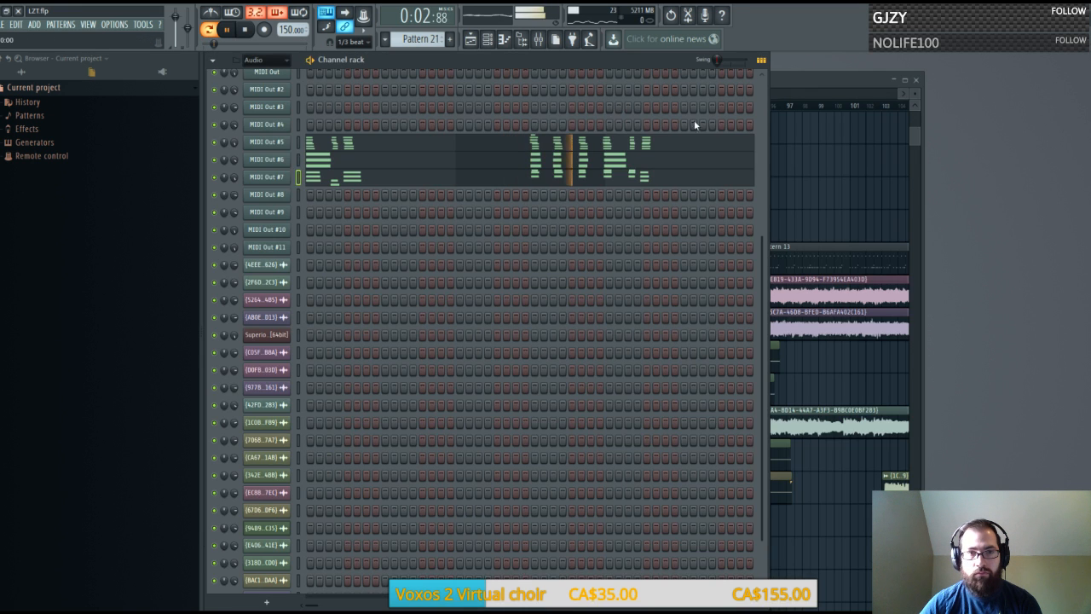
Open the Kontakt 5 instrument and bring its Ethnic Heavy Bottom Ensemble into view
left_click(785, 80)
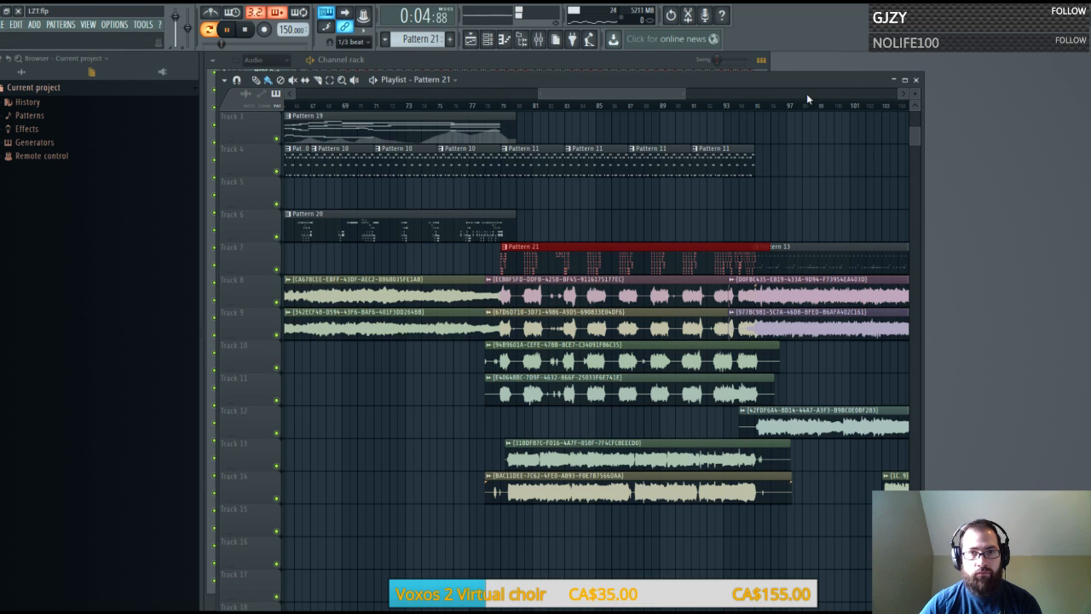
left_click(916, 79)
scroll(396, 275, "up", 8)
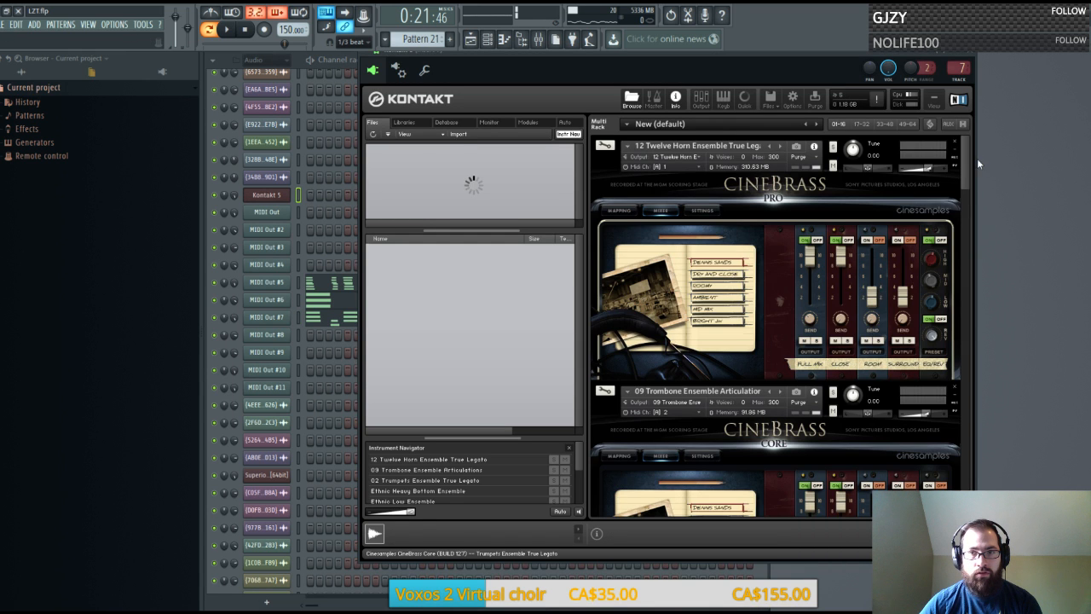
left_click_drag(968, 162, 967, 258)
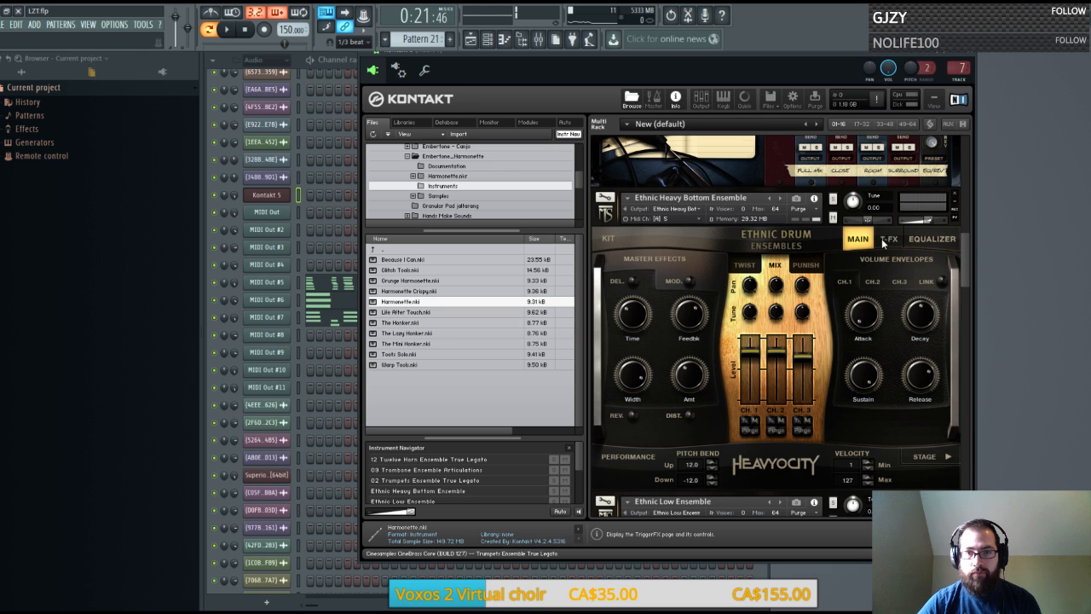
scroll(774, 322, "up", 3)
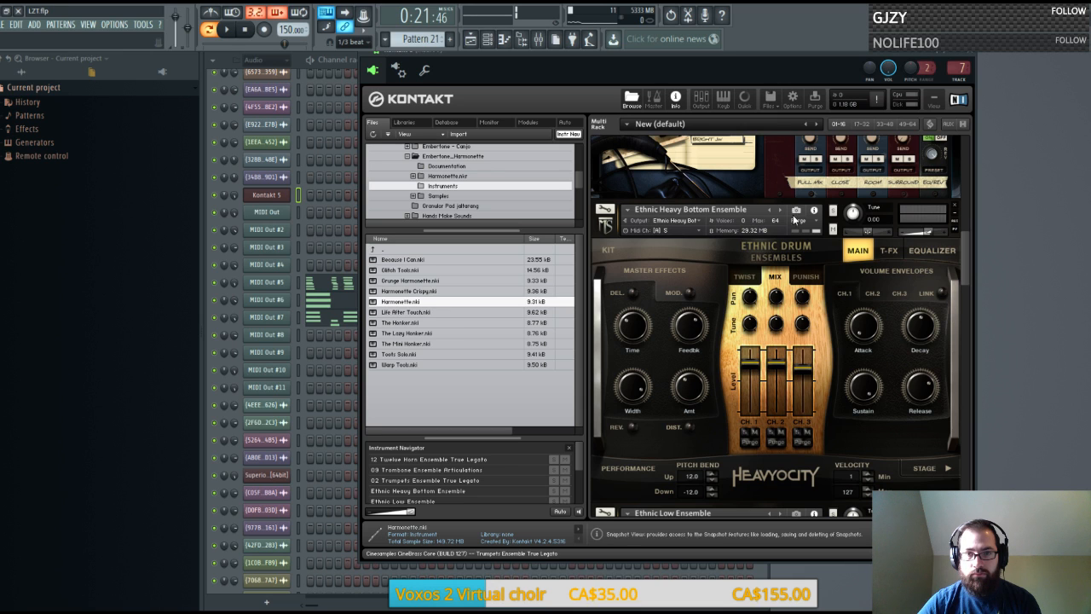
Examine the equalizer, T-FX and main settings of the Ethnic Heavy Bottom Ensemble
left_click(932, 249)
left_click(889, 250)
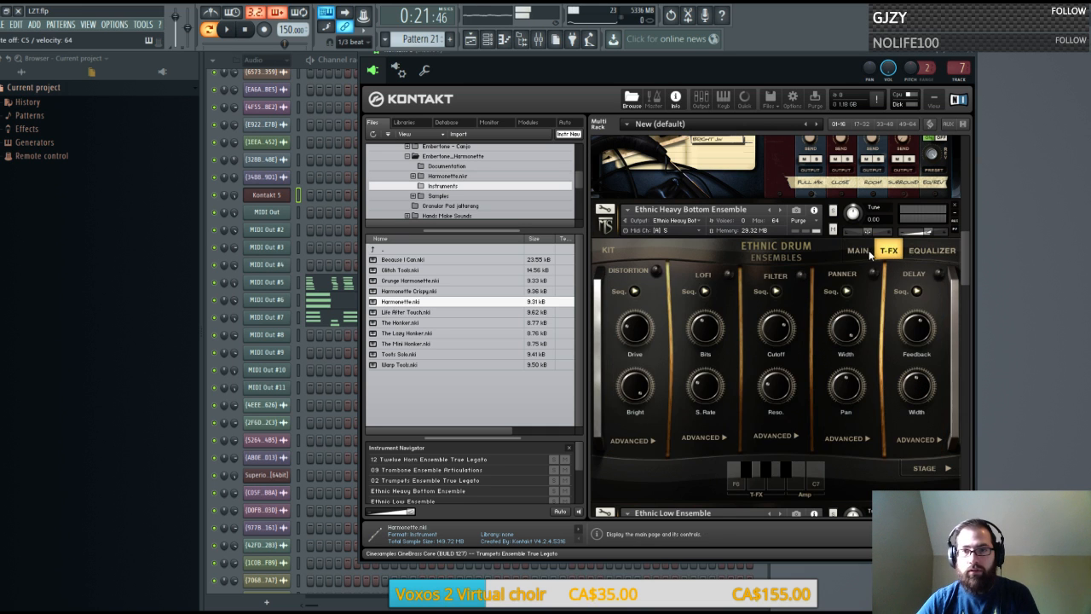
left_click(869, 252)
left_click(917, 254)
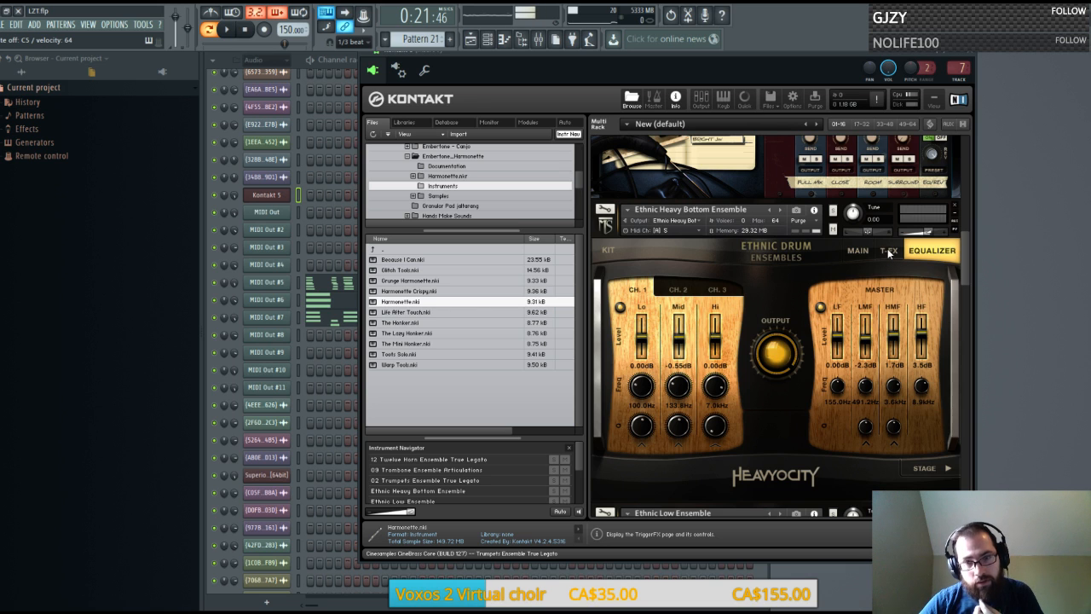
left_click(889, 251)
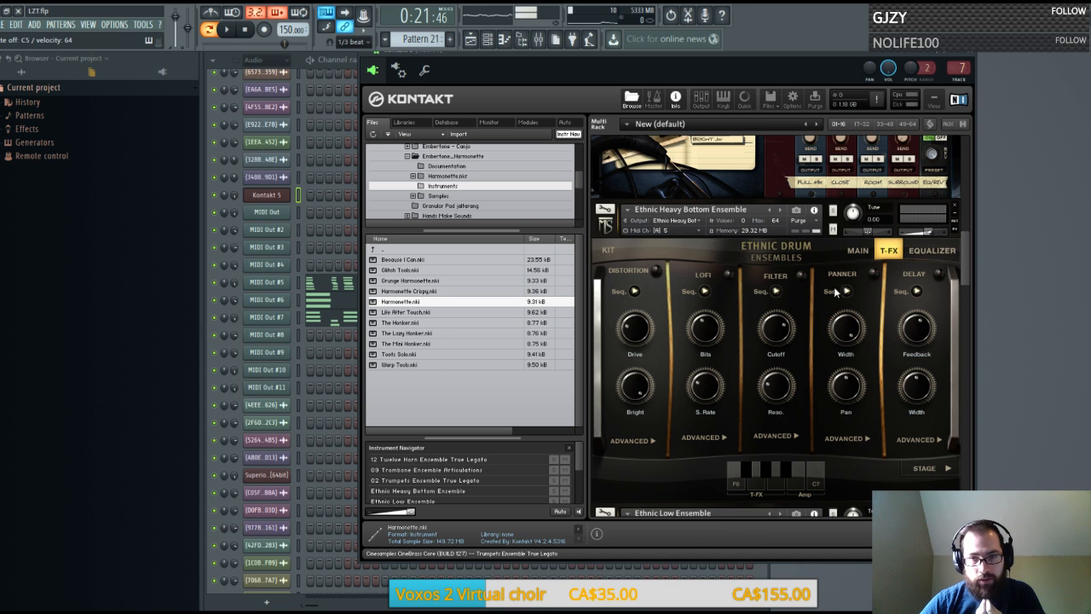
left_click(859, 252)
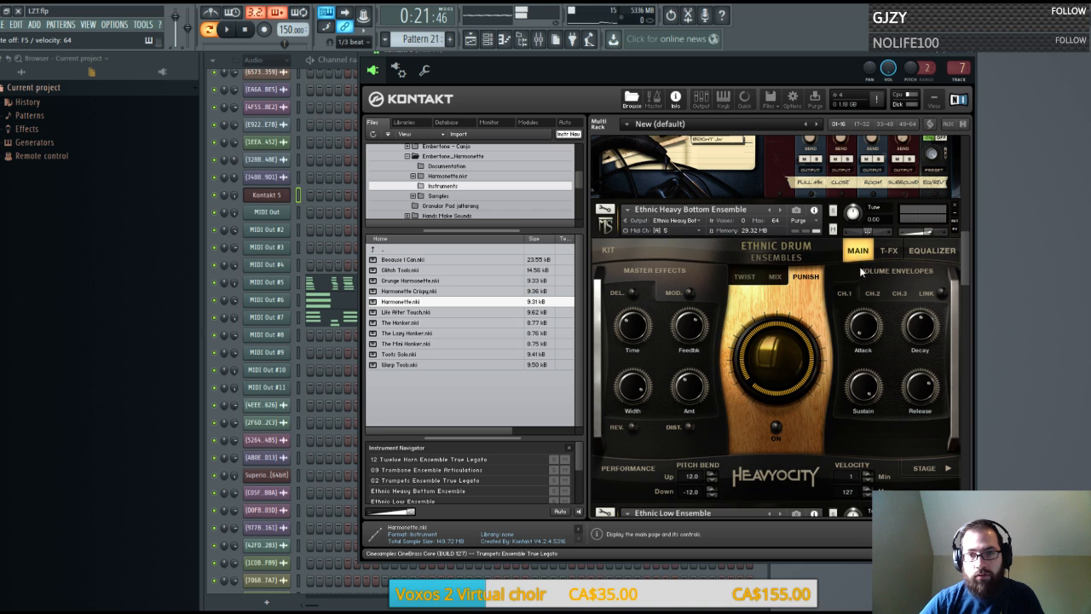
Set the drum position of the Ethnic Heavy Bottom Ensemble to the middle of the stage and close Kontakt
left_click(925, 468)
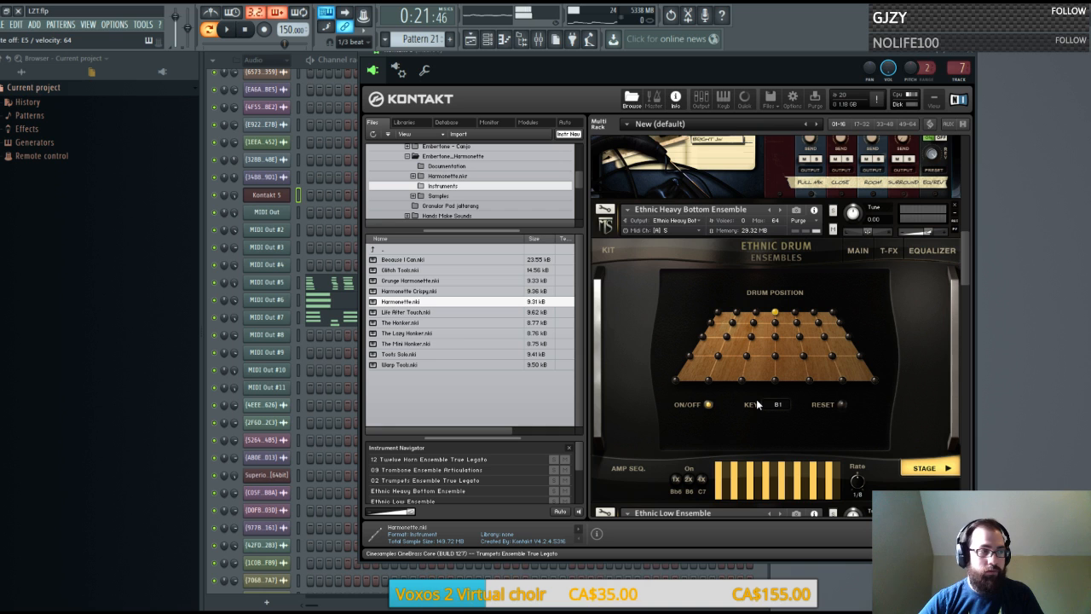
left_click(783, 342)
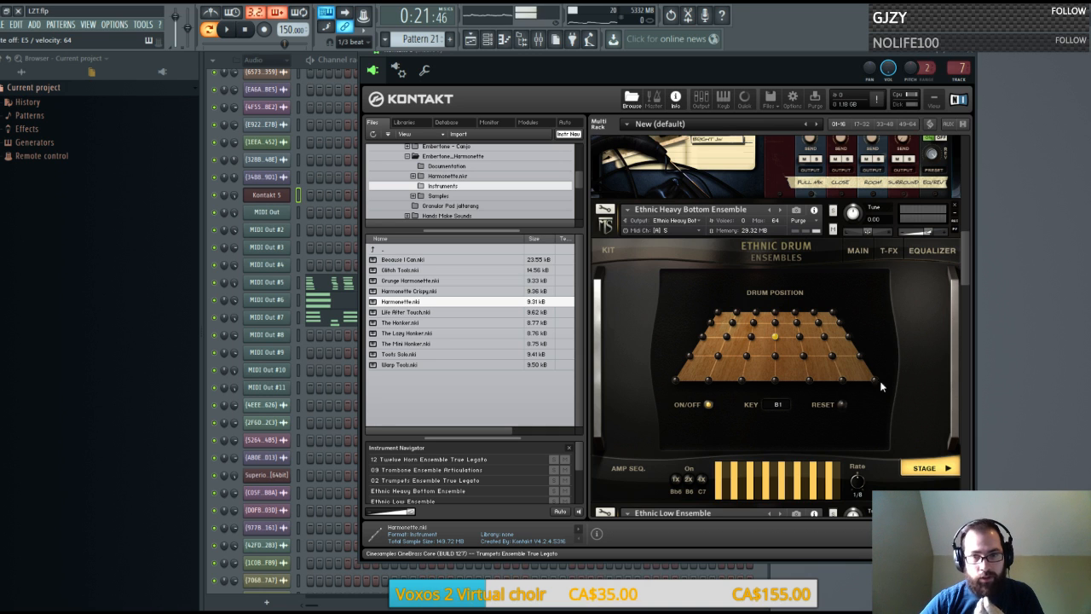
left_click(930, 468)
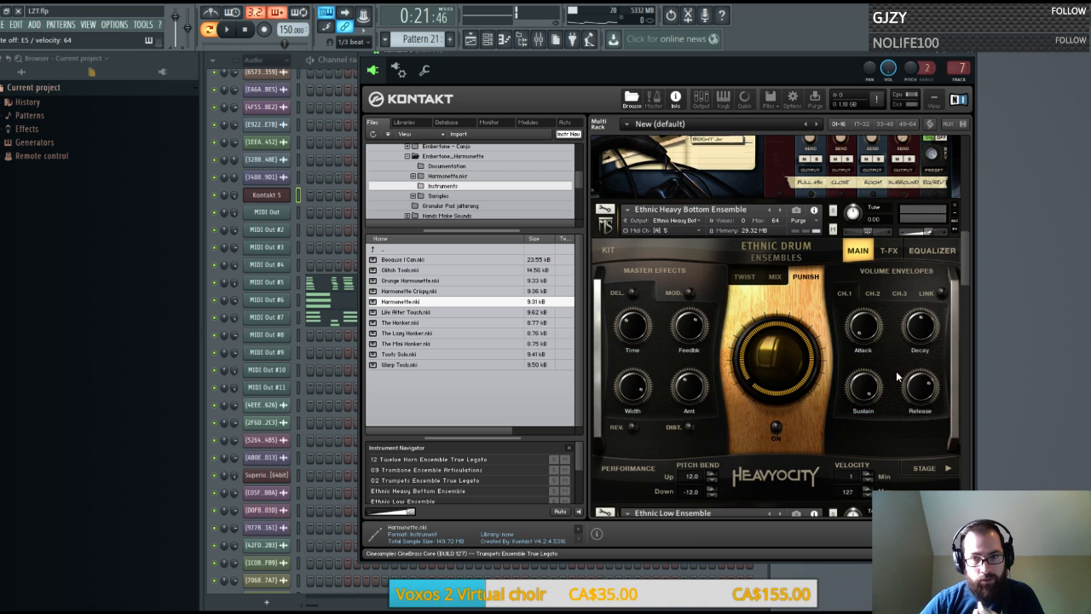
left_click_drag(966, 271, 963, 168)
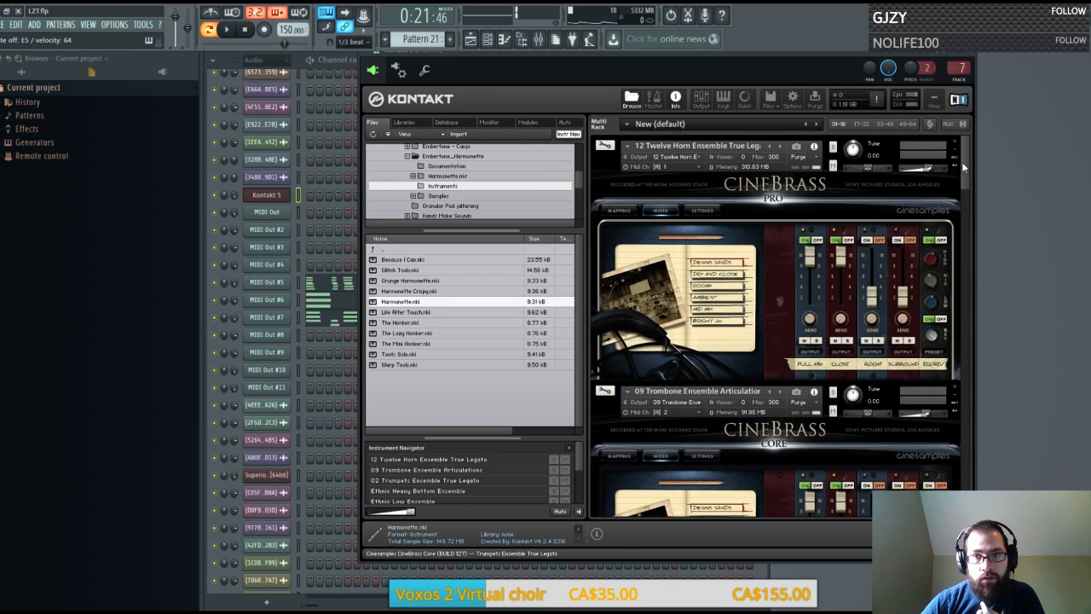
left_click(970, 61)
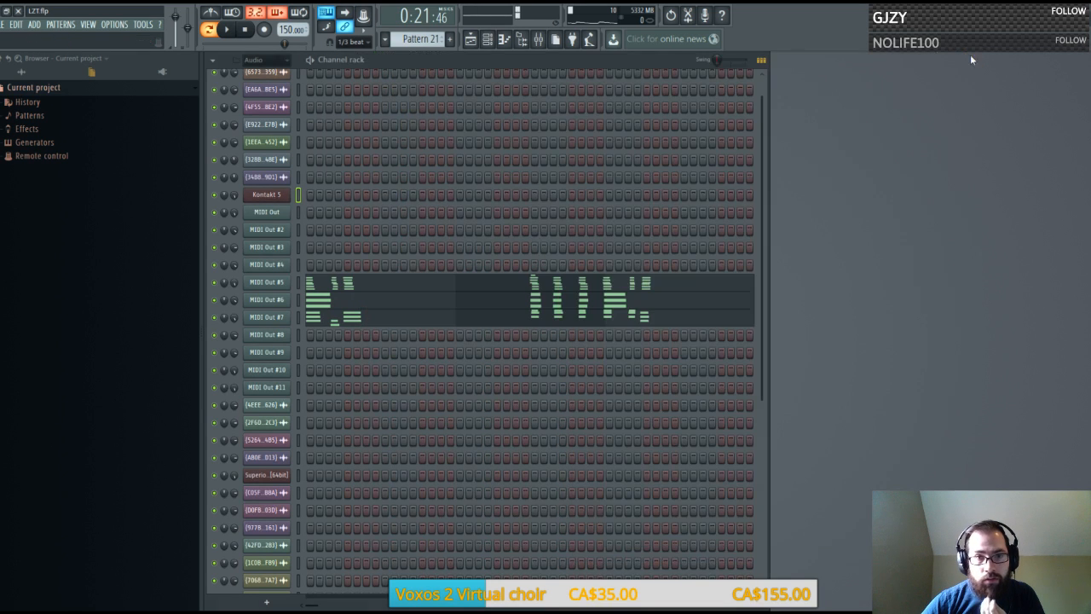
Play the arrangement in song mode from bar 77 to hear the Pattern 21 section in context
left_click(471, 40)
left_click(226, 30)
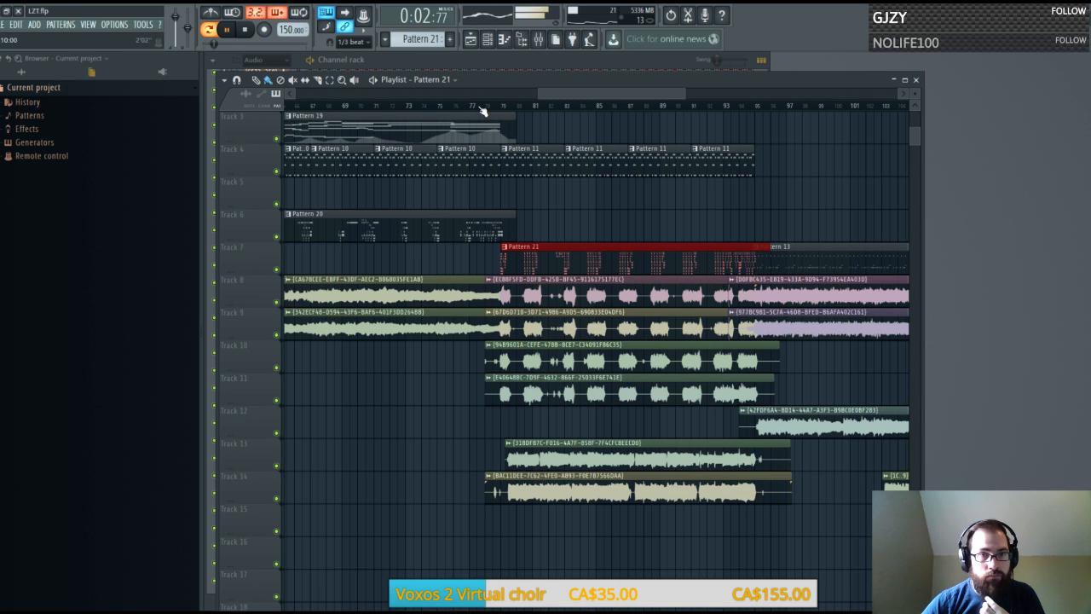
scroll(480, 107, "down", 2)
left_click_drag(534, 92, 567, 94)
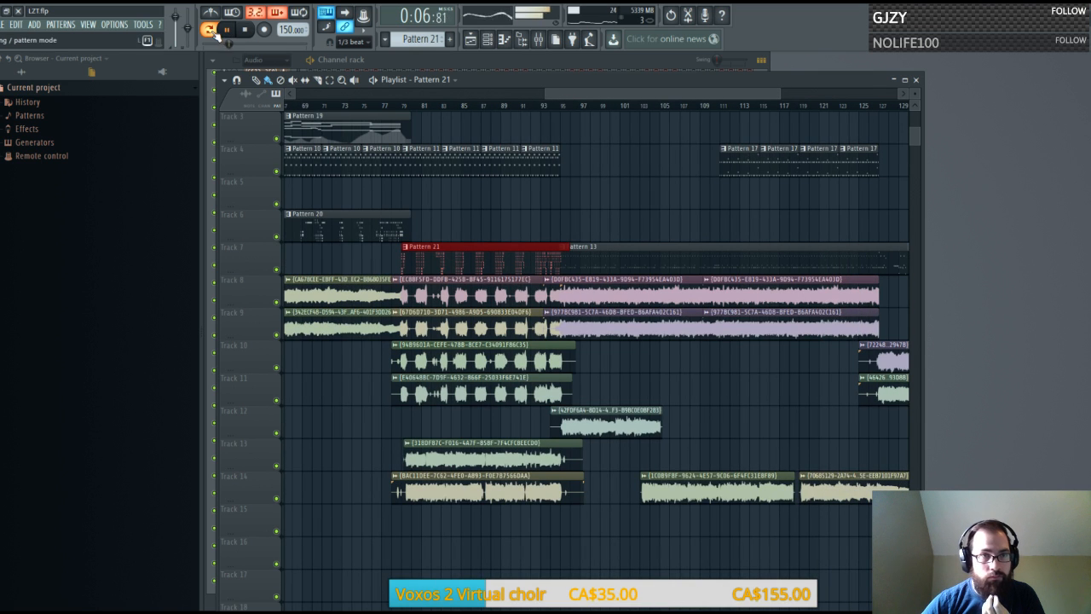
left_click(384, 104)
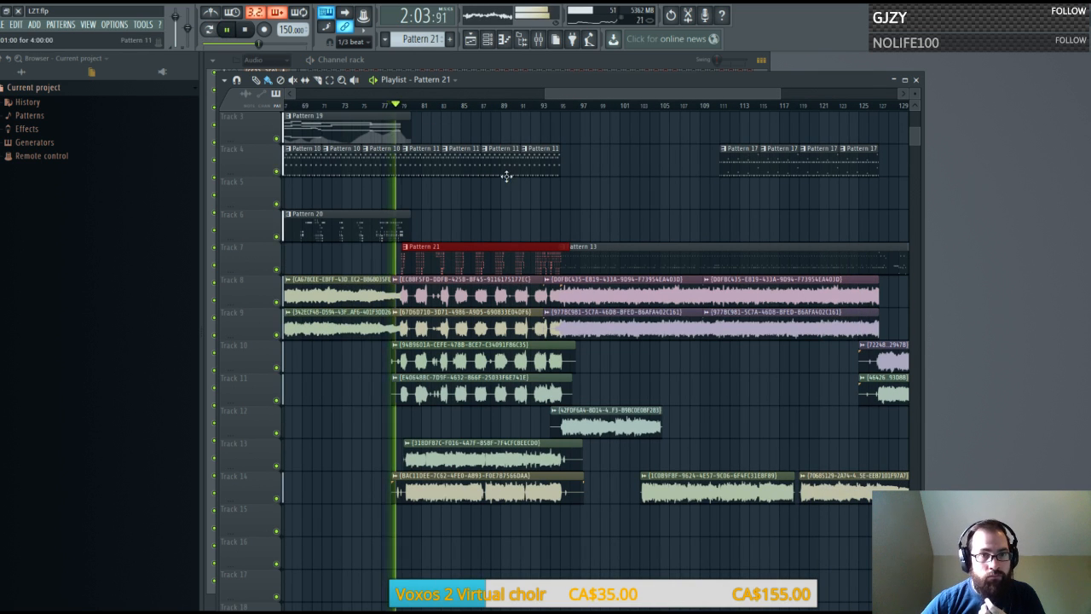
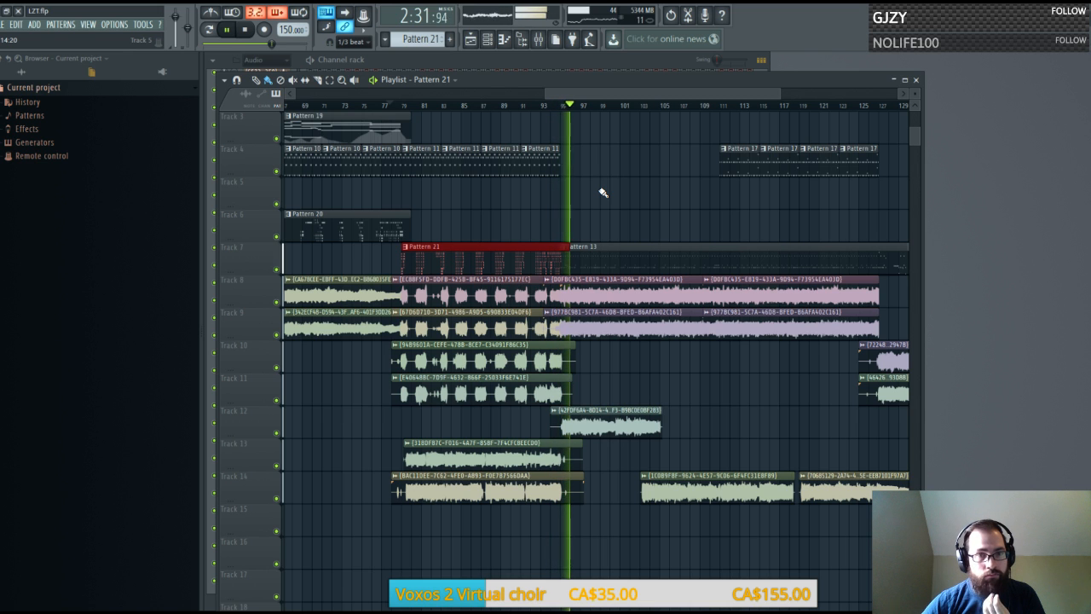
Move the Pattern 21 clip from Track 7 up to Track 6 and stop playback
scroll(606, 114, "down", 2)
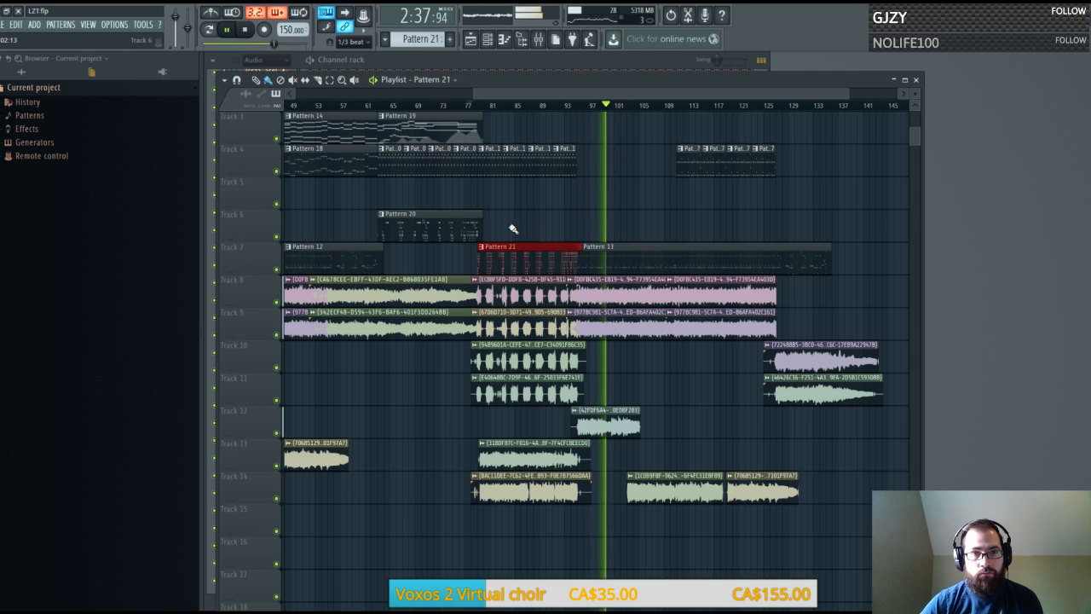
left_click_drag(512, 265, 513, 232)
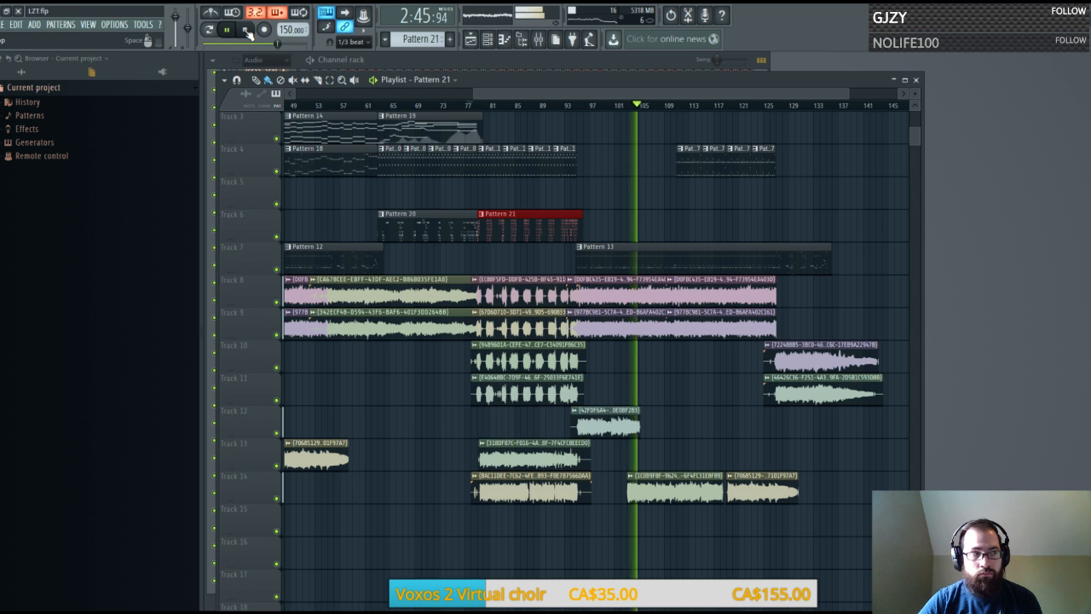
left_click(246, 29)
Pick the Pattern 13 clip and place a copy of it on Track 6 at about bar 107
scroll(527, 108, "up", 5)
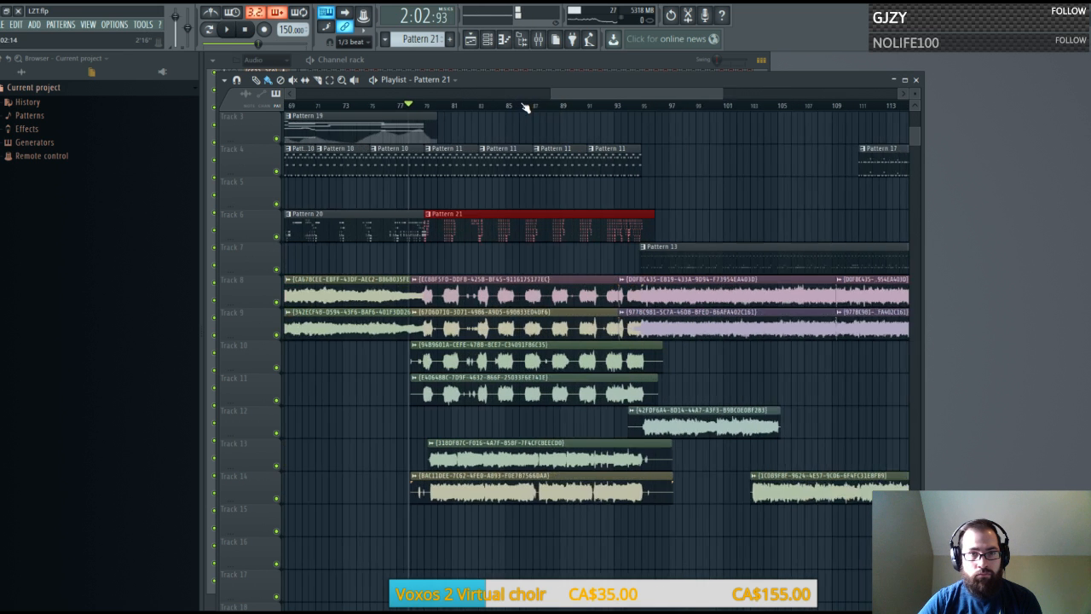
left_click(749, 246)
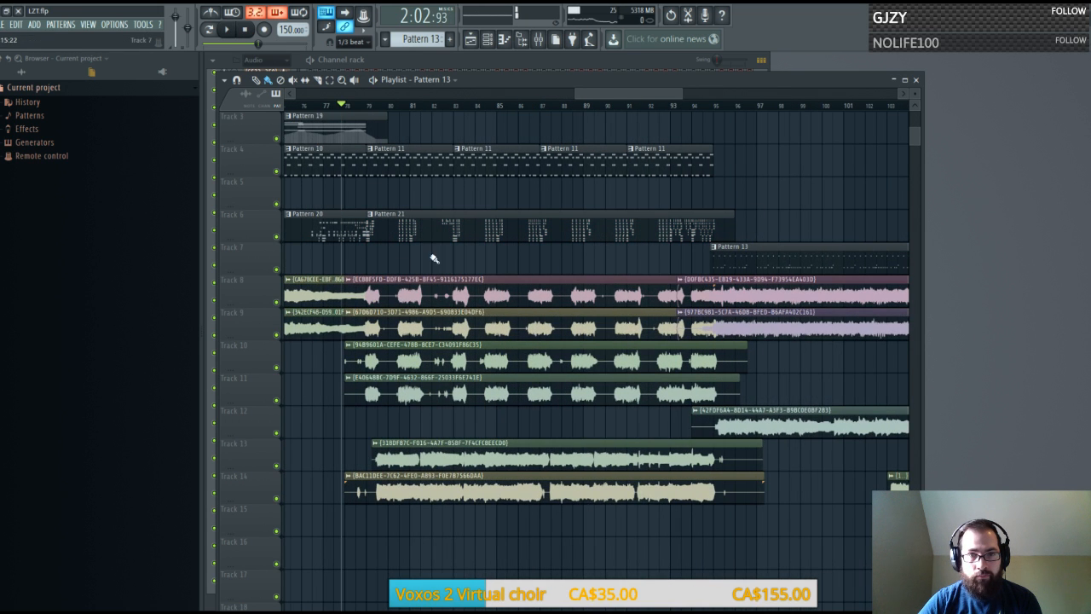
scroll(648, 98, "down", 8)
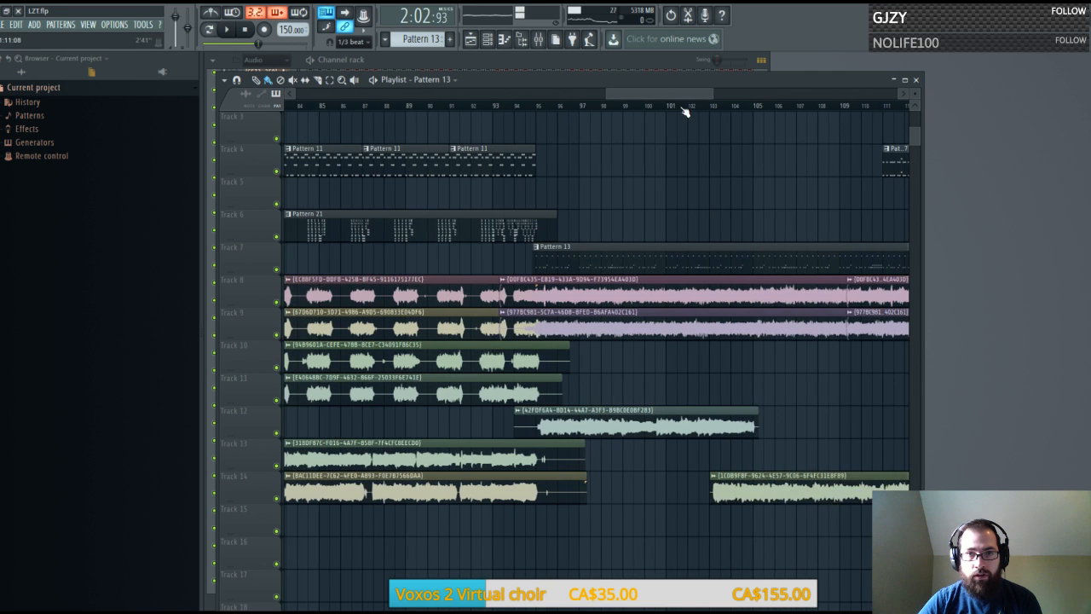
scroll(669, 205, "right", 3)
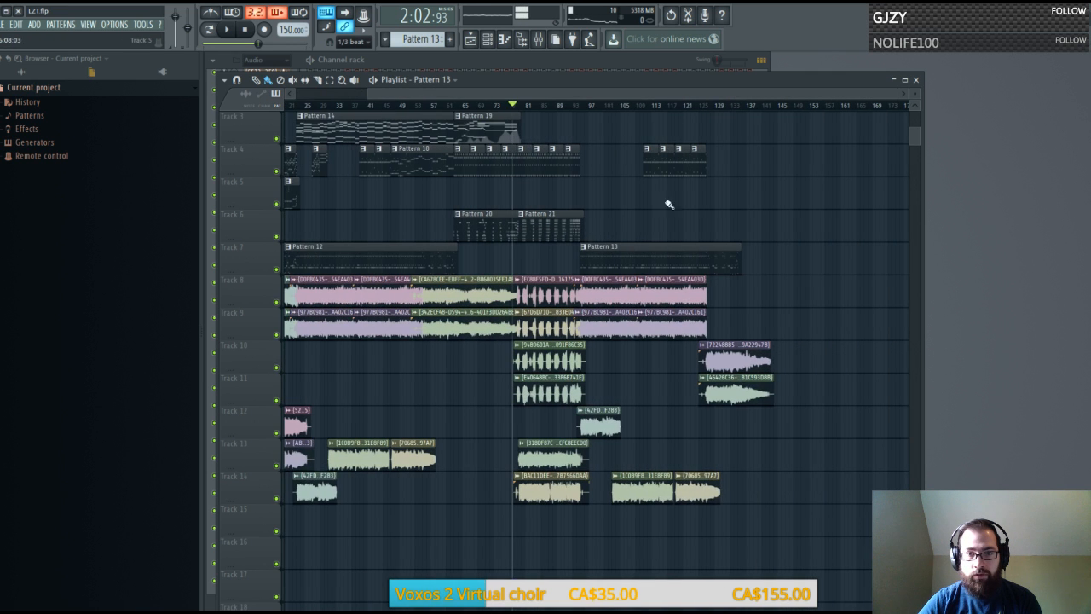
left_click(631, 214)
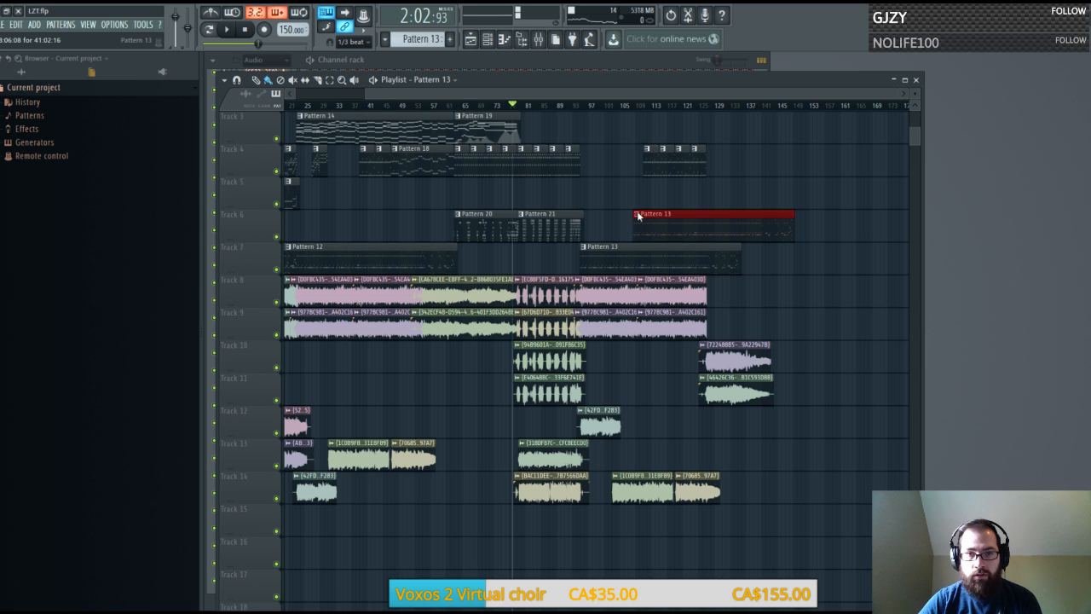
Make the copied clip unique as Pattern 14 and delete all its Superior Drummer notes
double_click(662, 225)
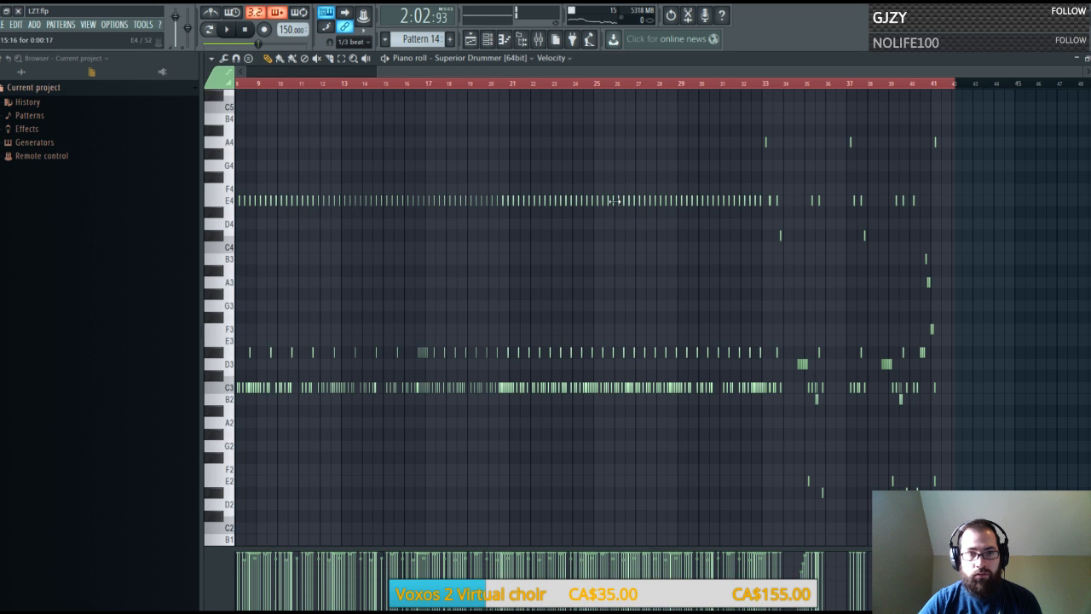
key("Delete")
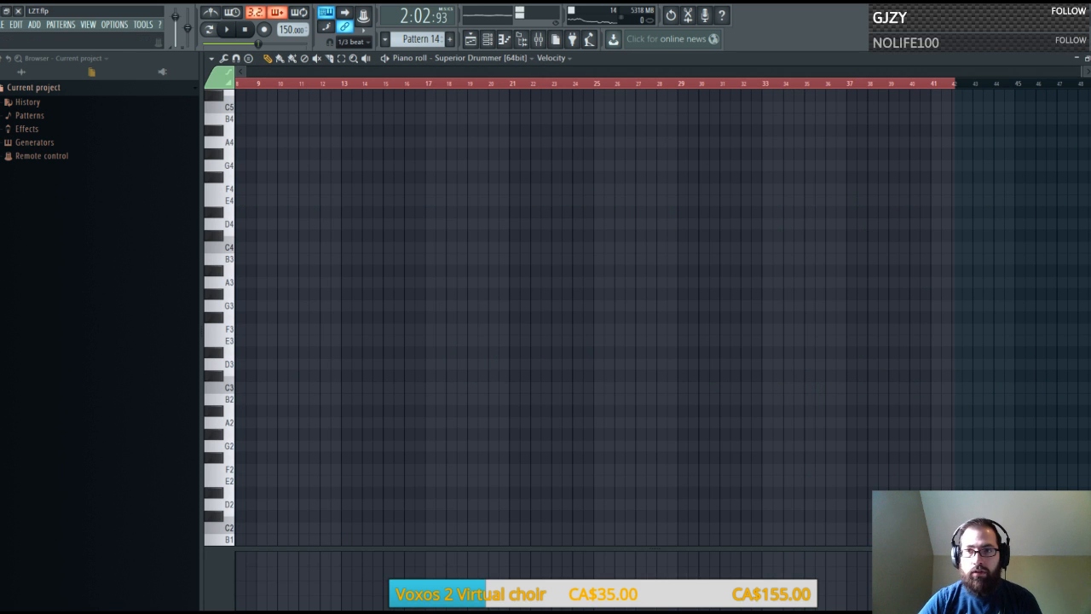
key("F7")
Move the Pattern 14 clip down to Track 7 and align its start with the Pattern 22 clip at bar 79
left_click(807, 101)
left_click_drag(669, 220, 526, 256)
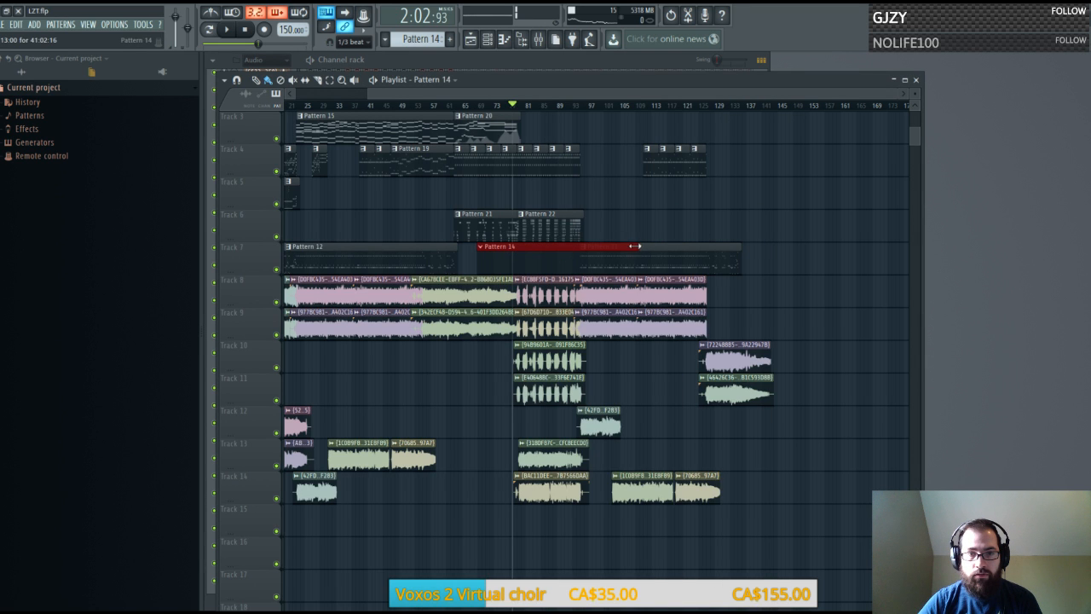
scroll(550, 111, "up", 4)
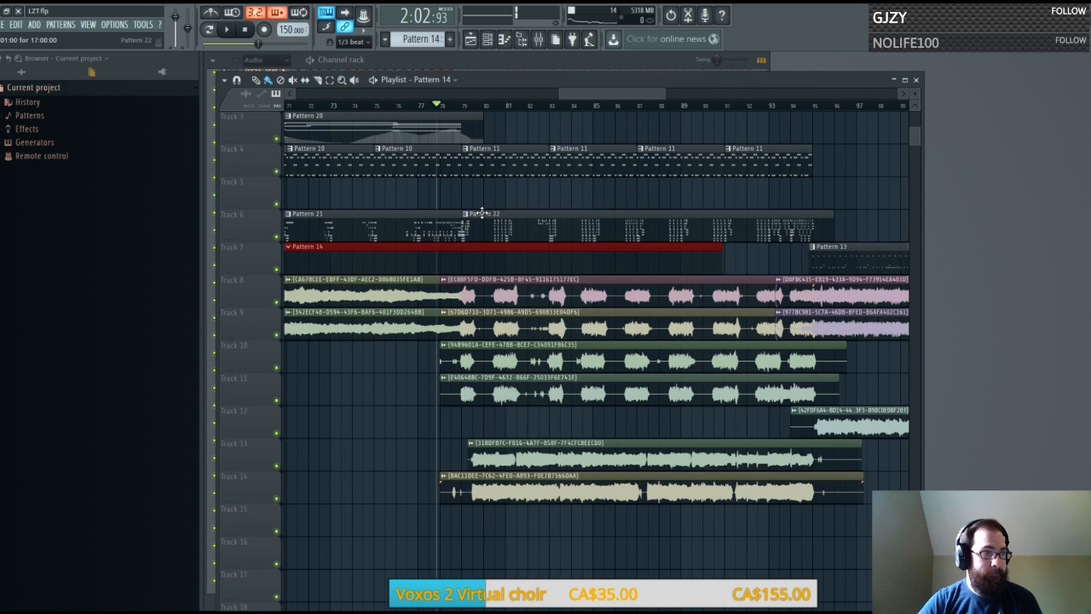
scroll(482, 112, "up", 1)
left_click_drag(586, 95, 575, 95)
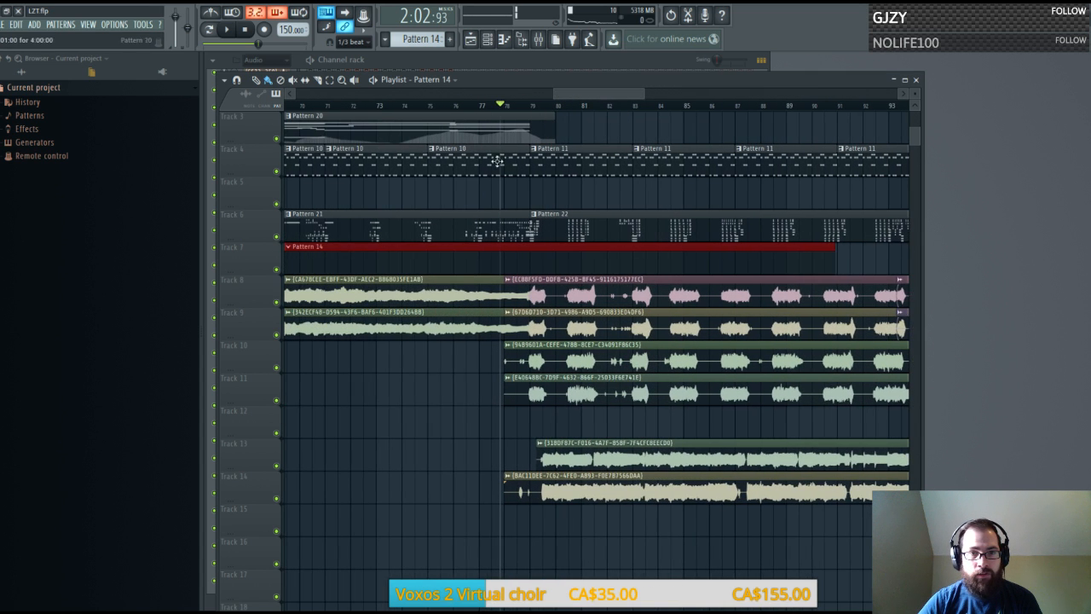
scroll(517, 114, "down", 2)
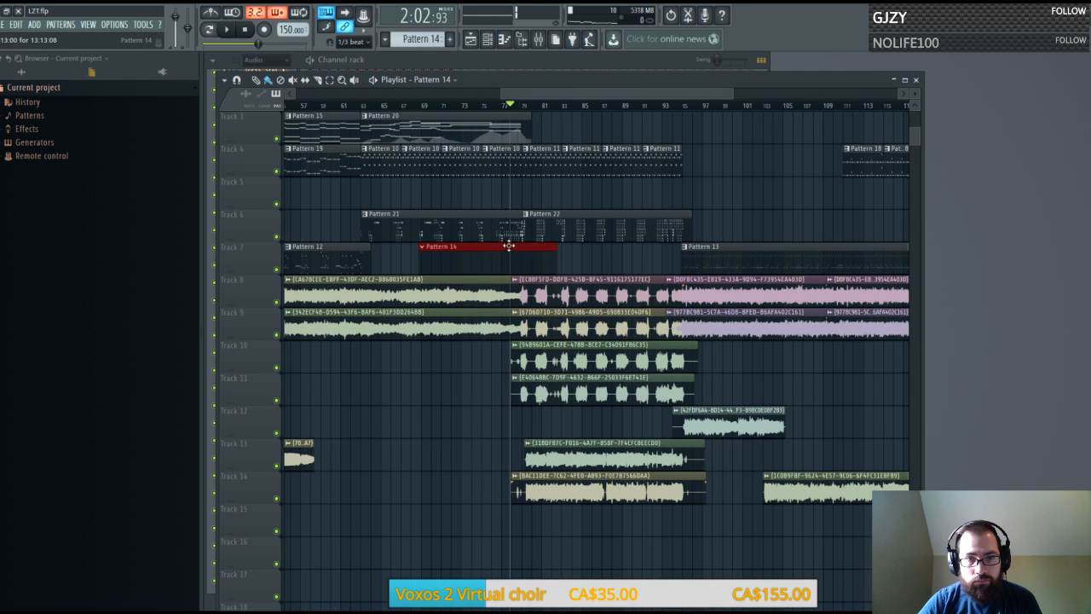
left_click_drag(508, 246, 602, 247)
scroll(561, 116, "up", 3)
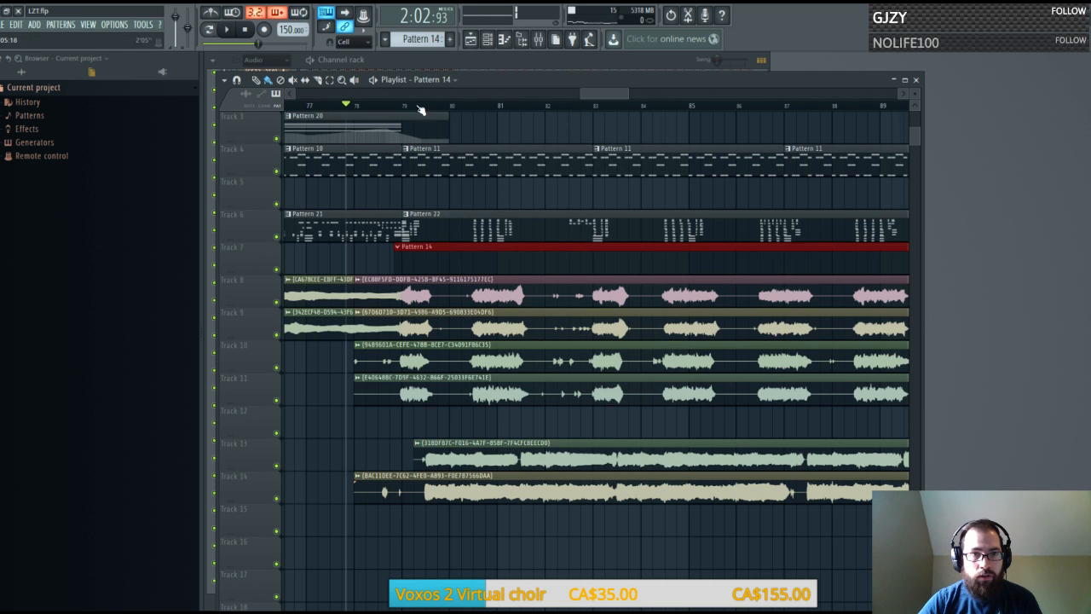
scroll(420, 109, "up", 3)
left_click_drag(341, 250, 384, 254)
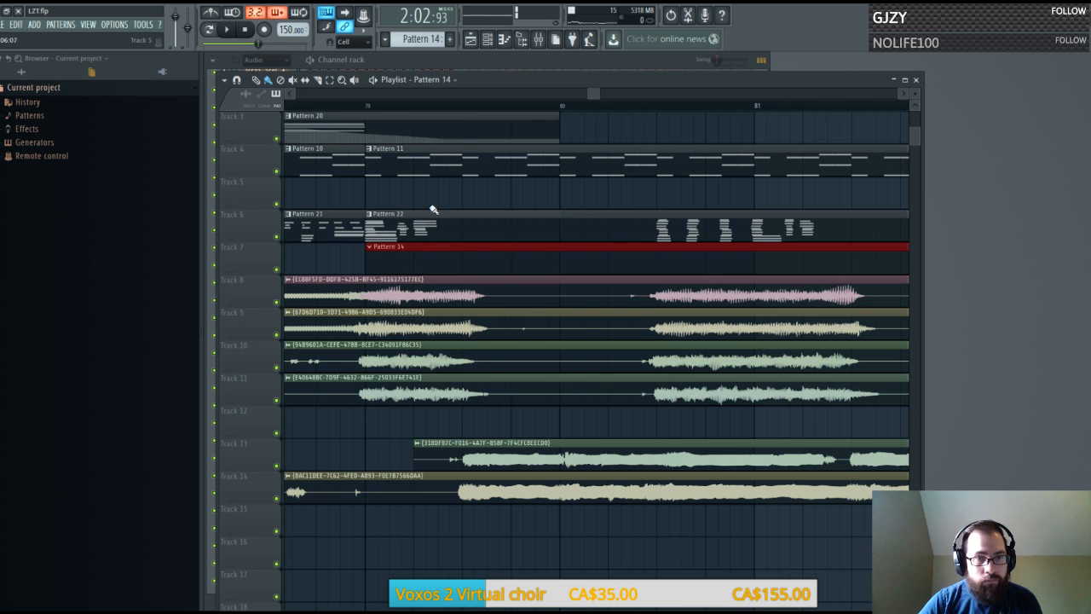
Play the arrangement from just after bar 77 through the Pattern 22 section and beyond, and stop playback
scroll(490, 103, "down", 4)
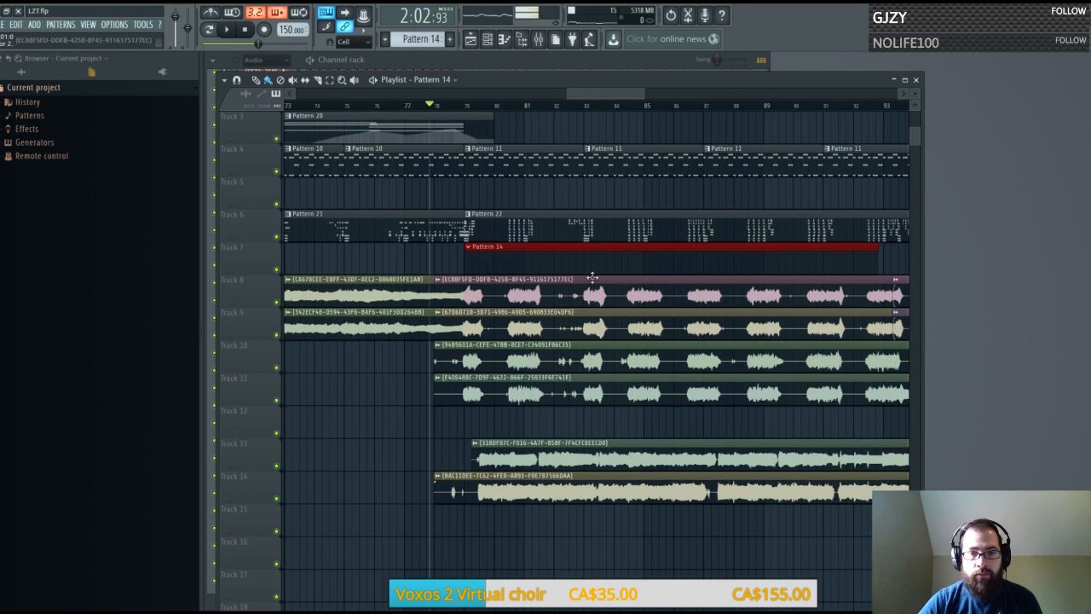
scroll(607, 93, "down", 4)
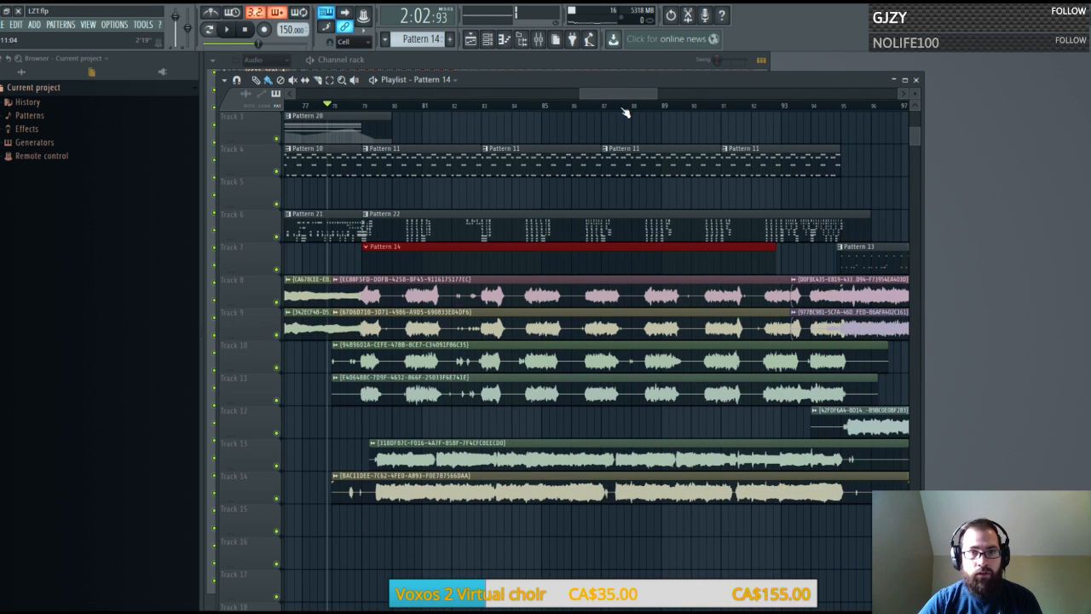
scroll(625, 109, "down", 3)
scroll(650, 249, "up", 2)
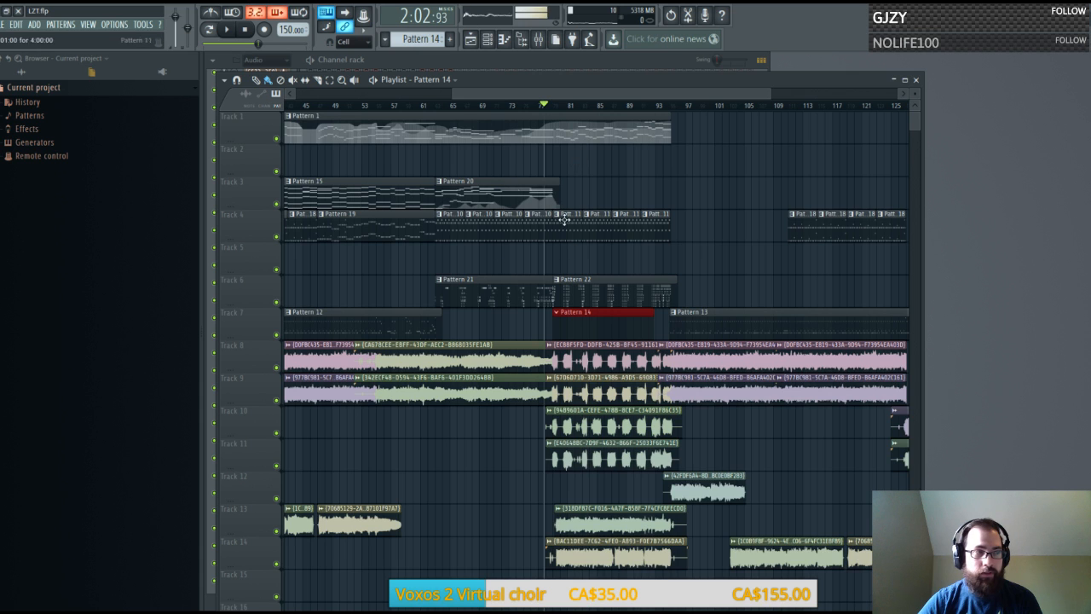
scroll(555, 388, "down", 3)
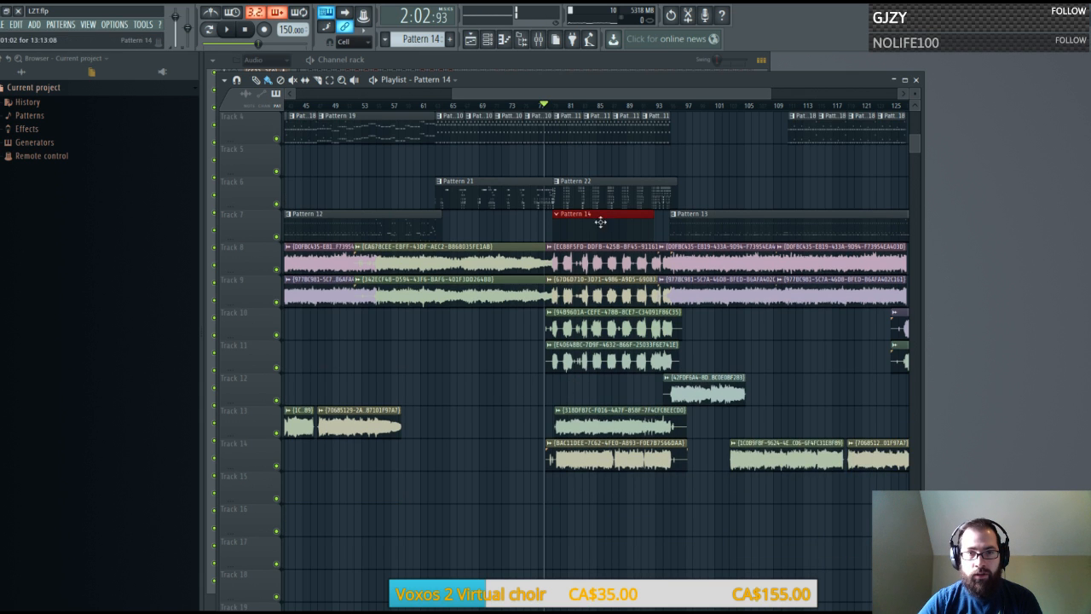
scroll(602, 239, "up", 3)
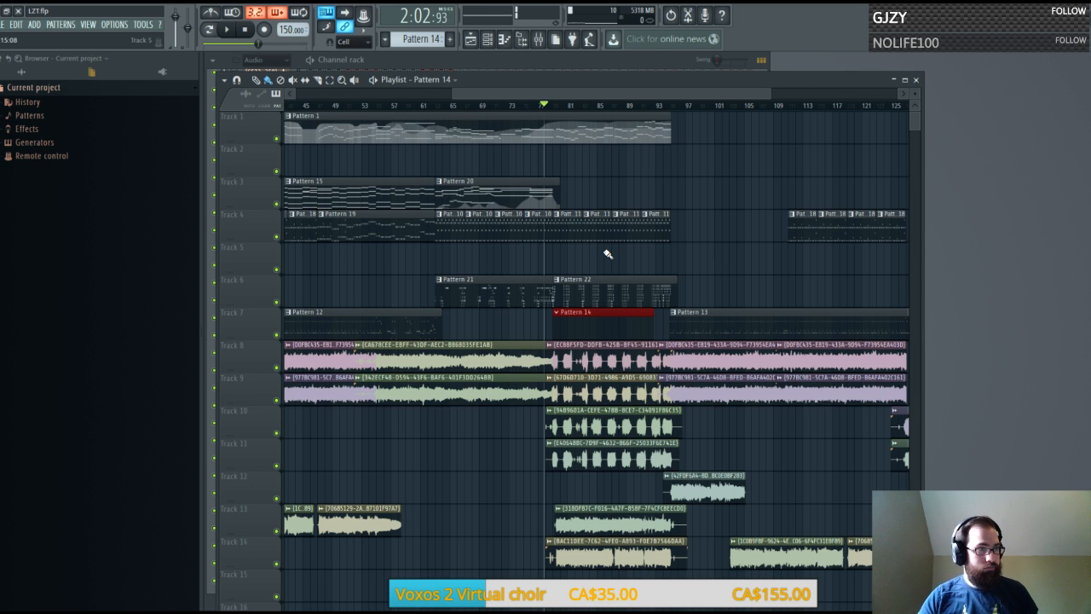
left_click(225, 29)
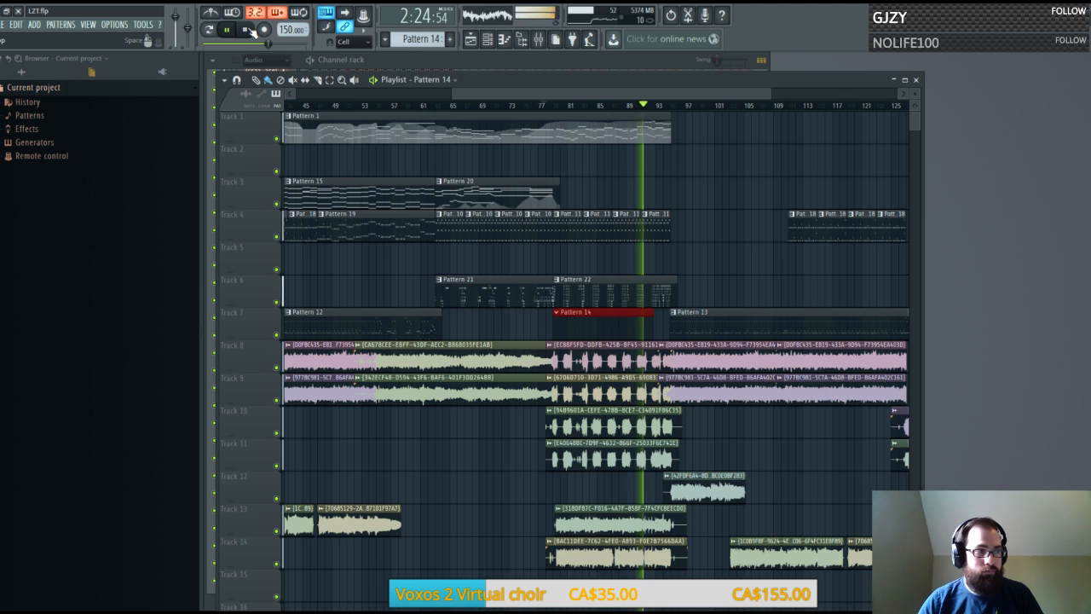
left_click_drag(526, 92, 598, 94)
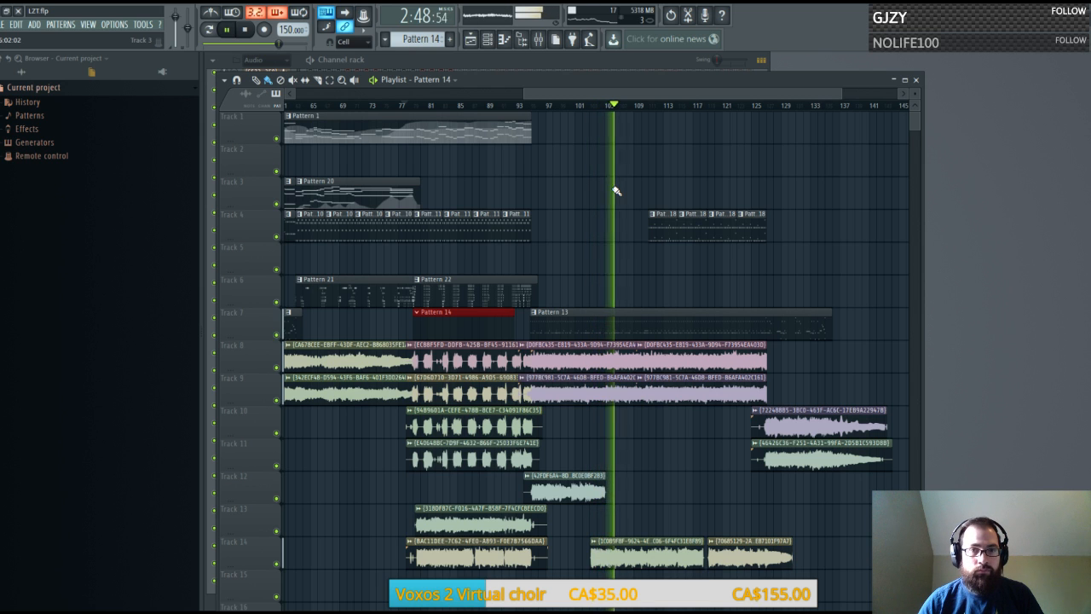
left_click(246, 30)
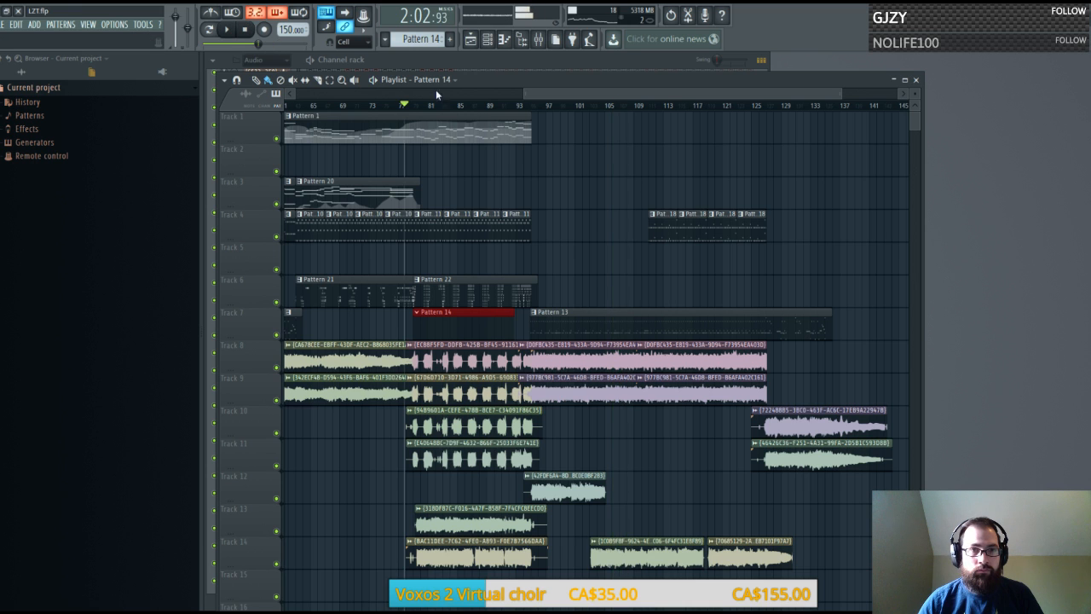
Select the Superior Drummer channel in Pattern 14 and open its empty piano roll
scroll(474, 111, "up", 3)
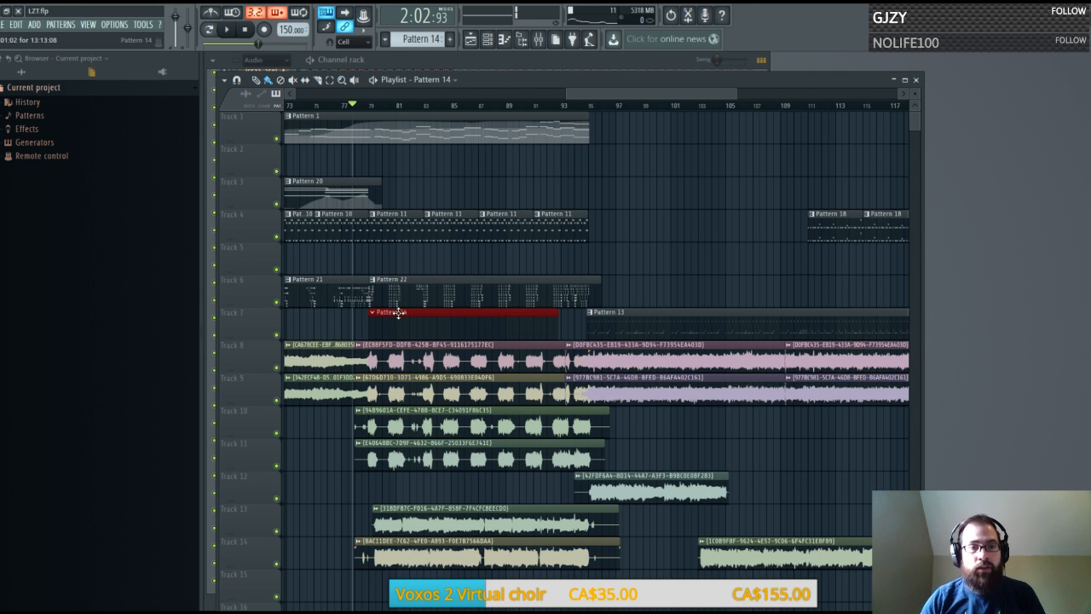
key("F6")
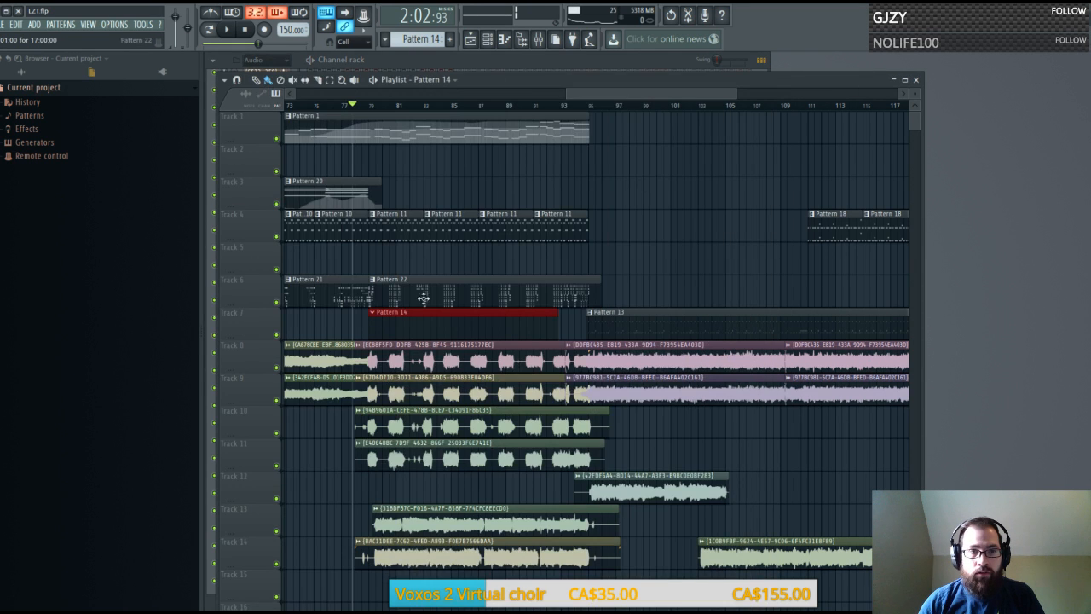
double_click(384, 313)
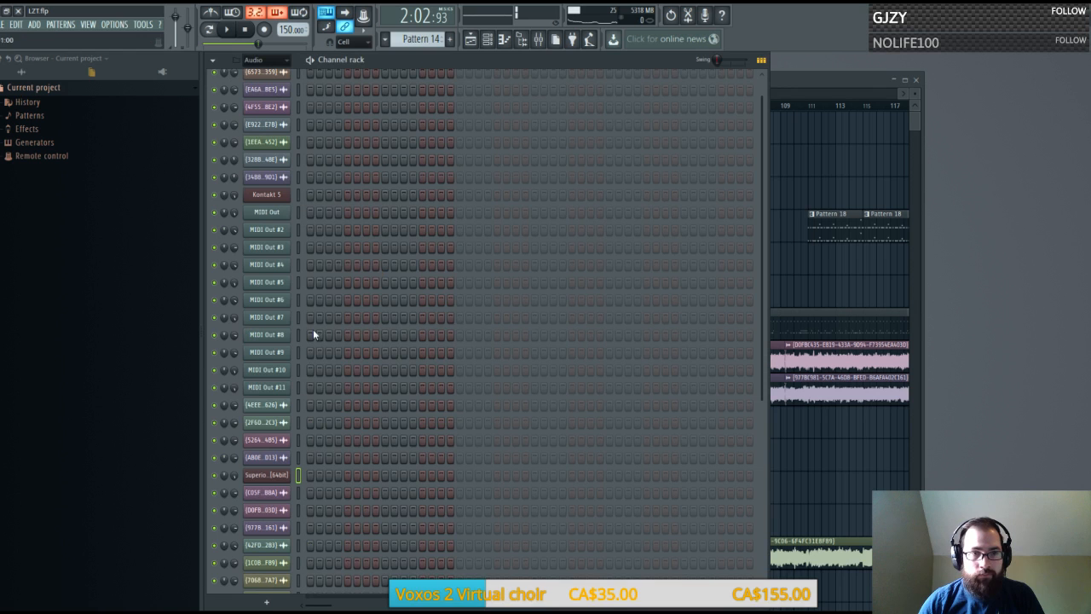
left_click(266, 476)
left_click(286, 475)
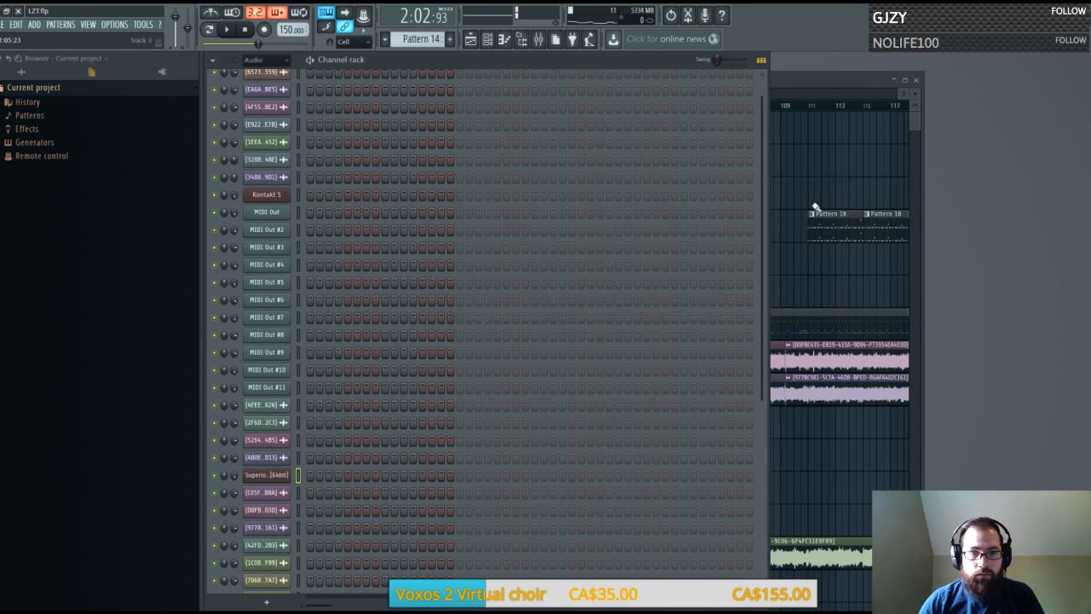
key("F7")
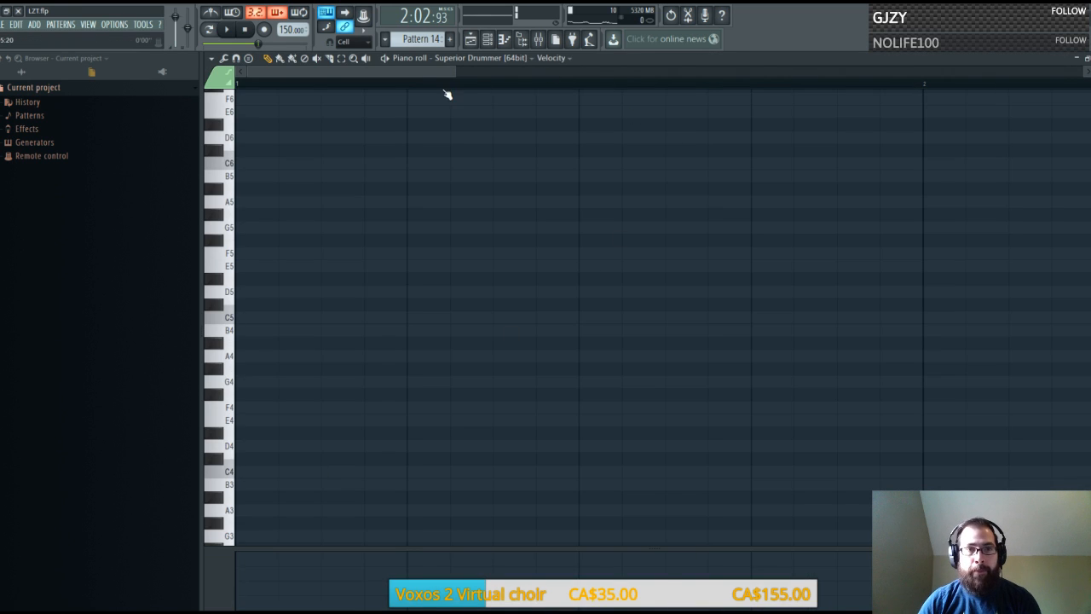
Play the section briefly and audition the lower Superior Drummer keys down to C3
key("space")
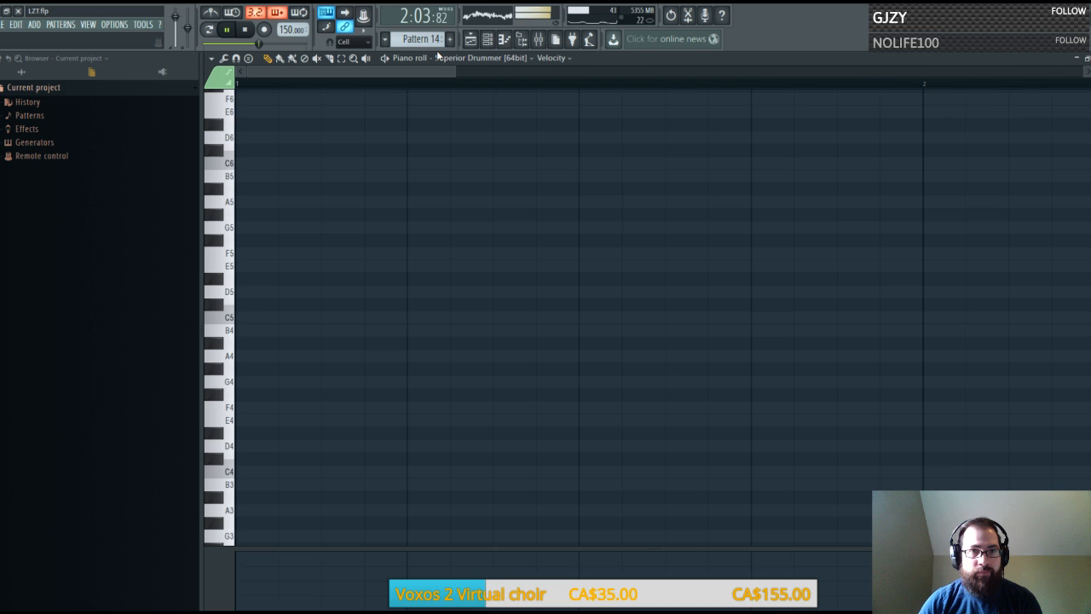
key("space")
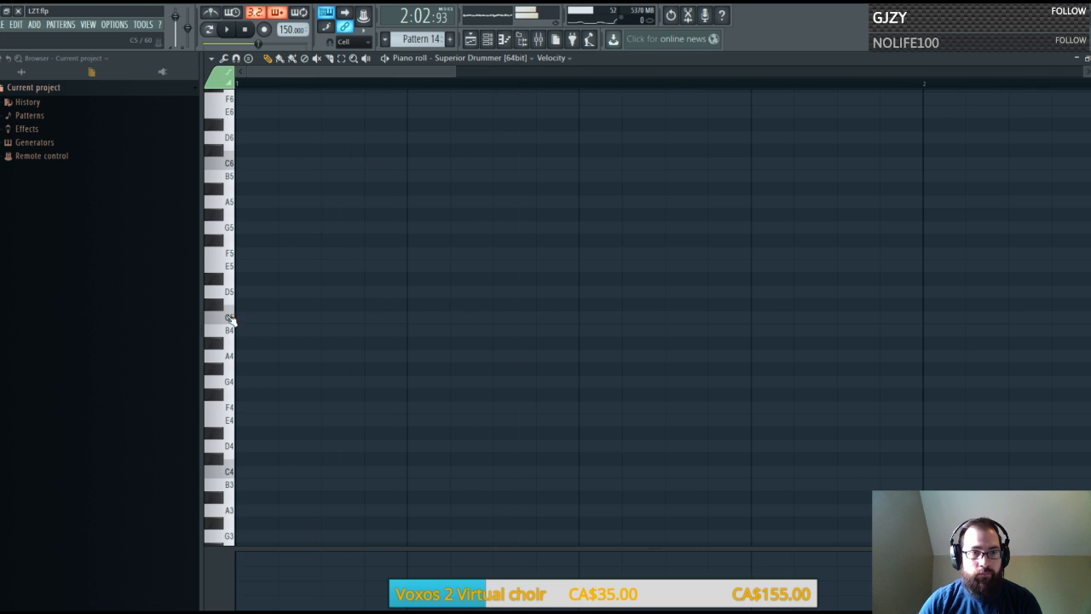
scroll(228, 357, "down", 3)
left_click(229, 392)
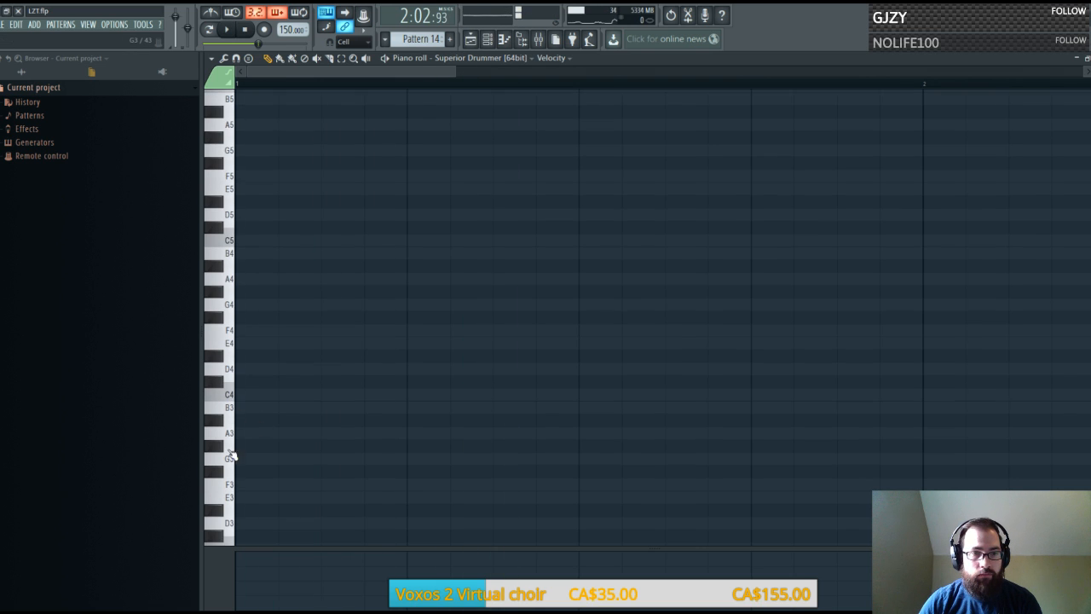
left_click(229, 505)
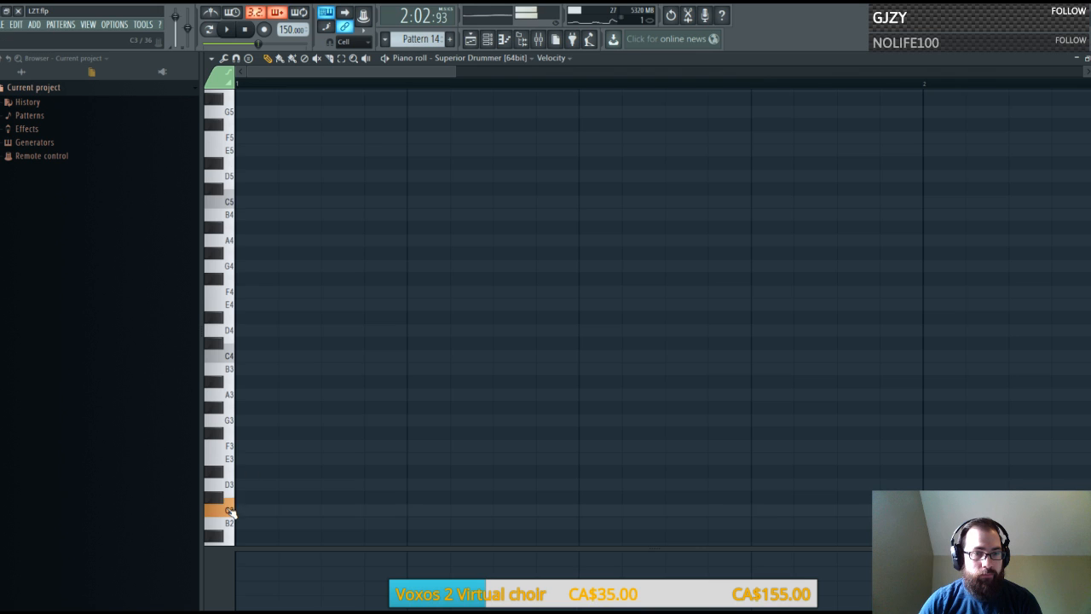
With snap at 1/3 beat, place C3 drum notes on beat 1, the last third of beat 1, and beat 2 of bar 1
scroll(277, 458, "down", 3)
left_click(247, 461)
right_click(247, 461)
scroll(249, 465, "down", 3)
left_click(247, 398)
left_click(330, 397)
right_click(332, 397)
left_click_drag(281, 397, 331, 399)
right_click(329, 401)
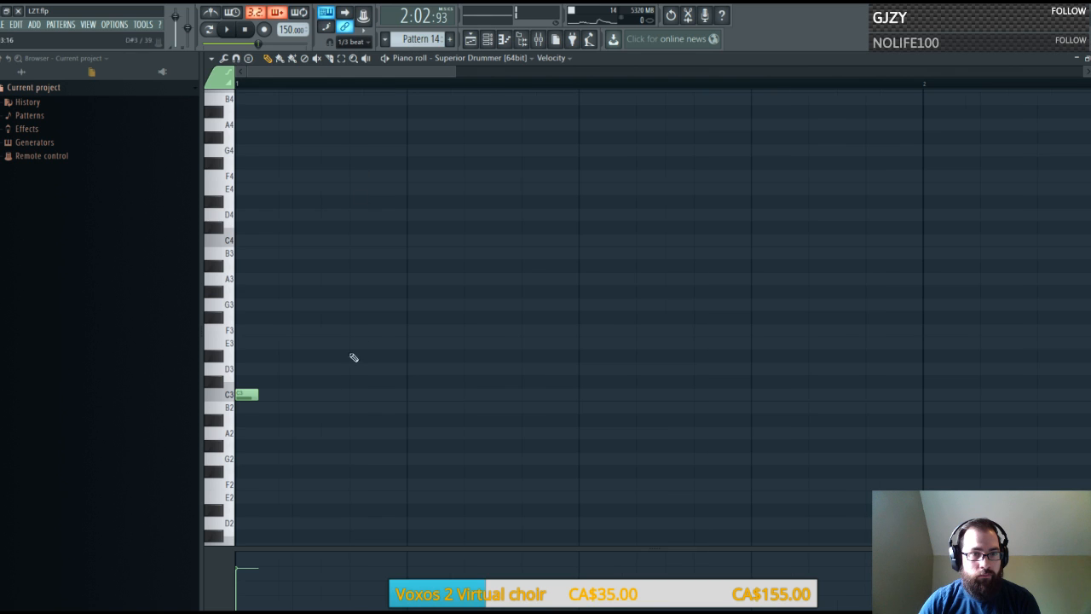
left_click(355, 397)
left_click(415, 398)
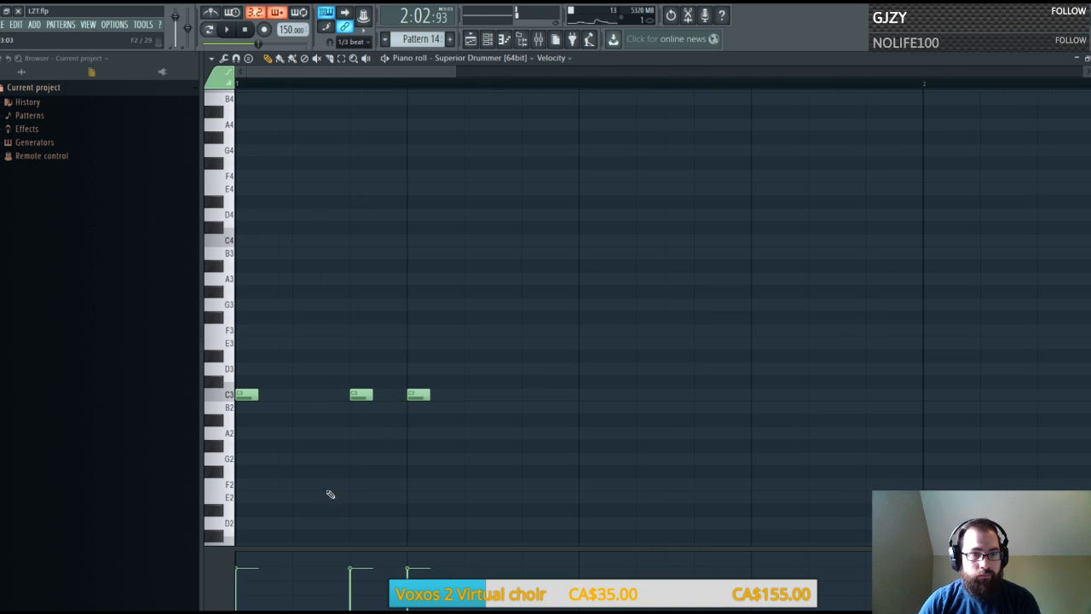
Audition the D3 drum sound in the Superior Drummer piano roll
left_click(230, 366)
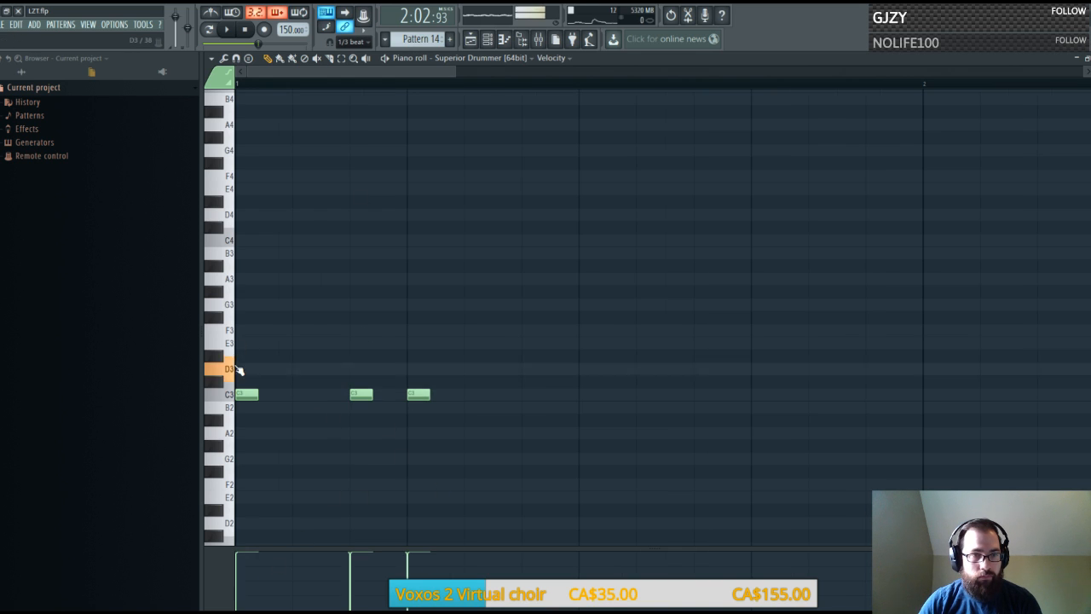
Audition the Superior Drummer keys around G3 and A3, and listen to the song section
left_click(226, 307)
left_click(228, 284)
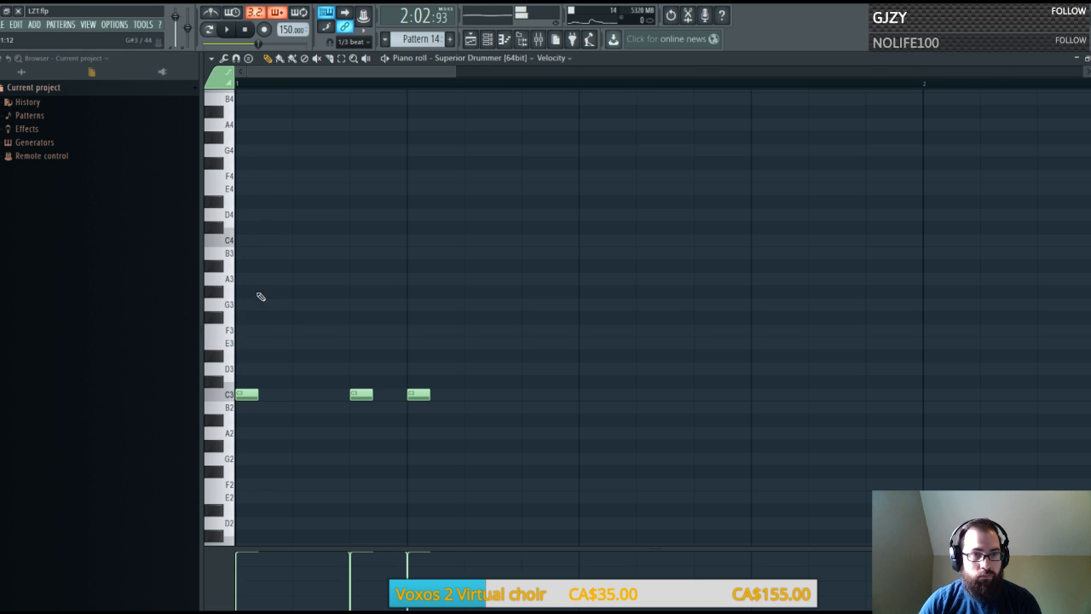
left_click(232, 307)
key("space")
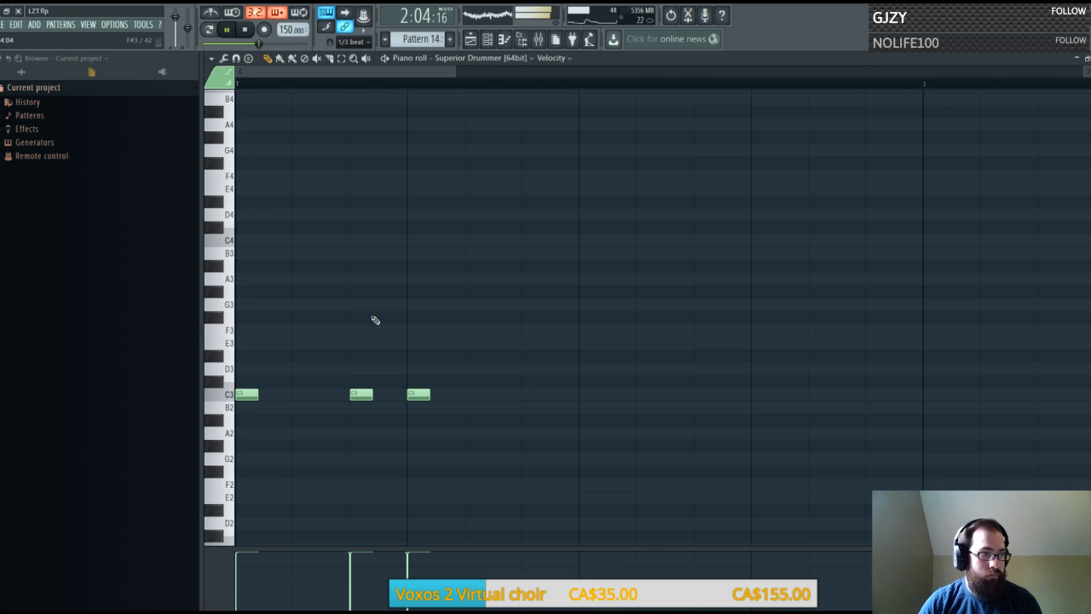
key("space")
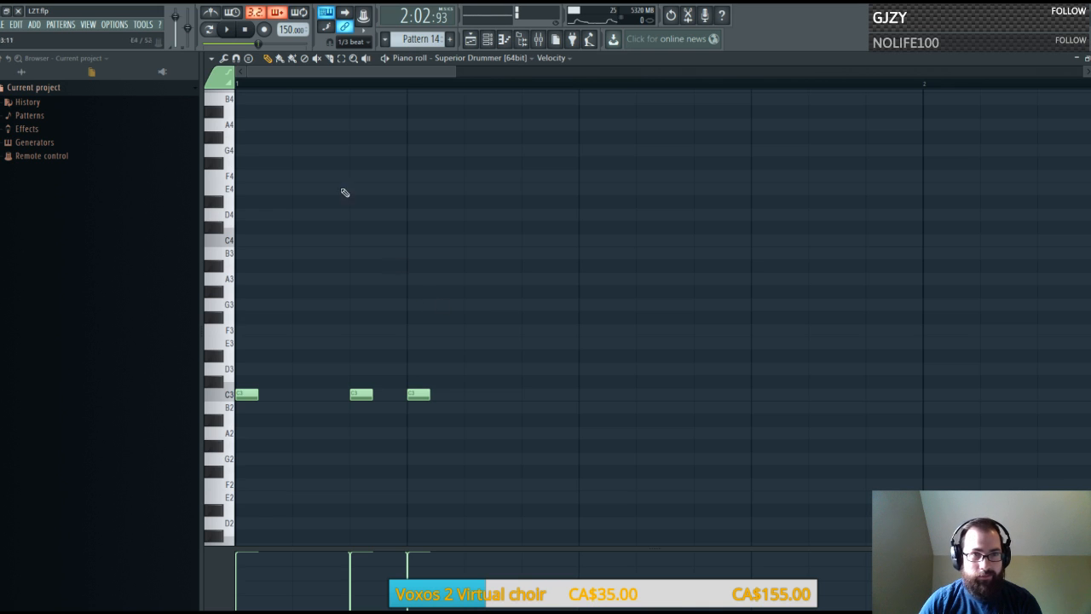
Switch playback to pattern mode and listen to the opening three-note C3 figure
left_click(246, 32)
key("space")
left_click(213, 34)
key("space")
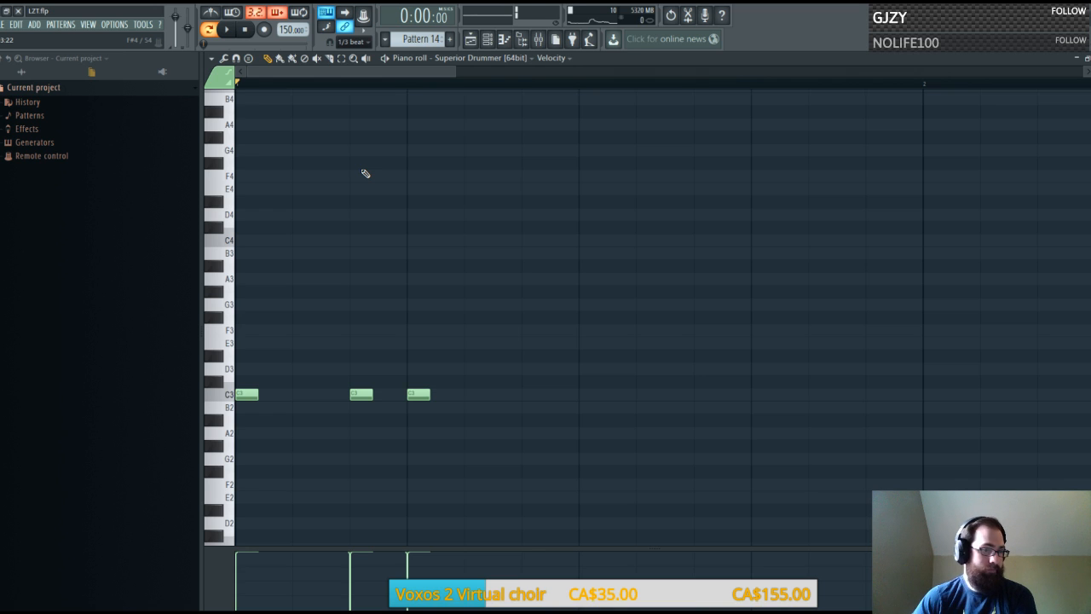
key("space")
scroll(530, 88, "down", 2)
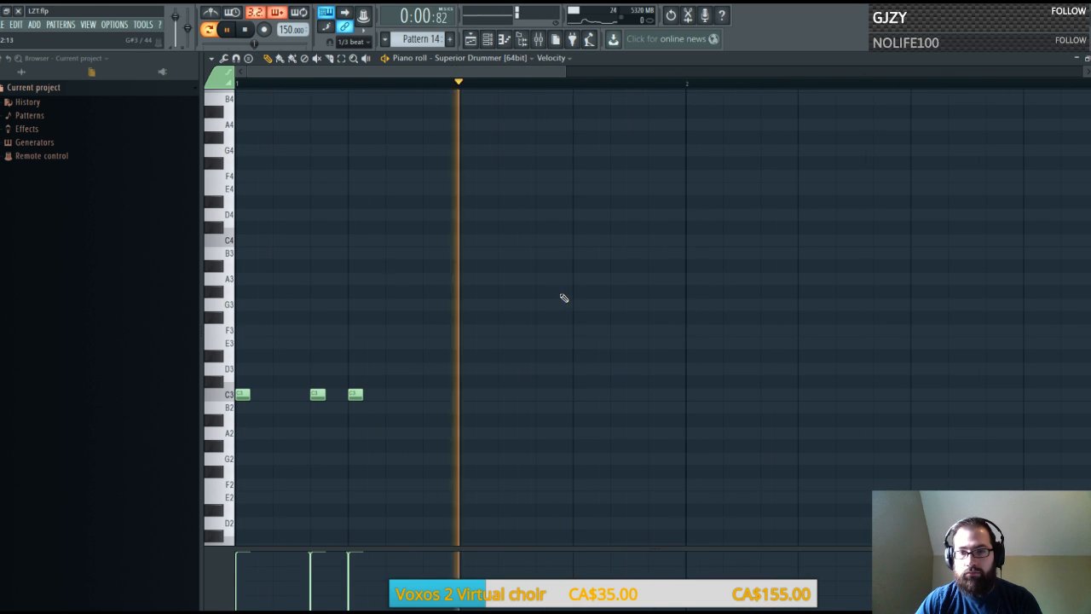
key("space")
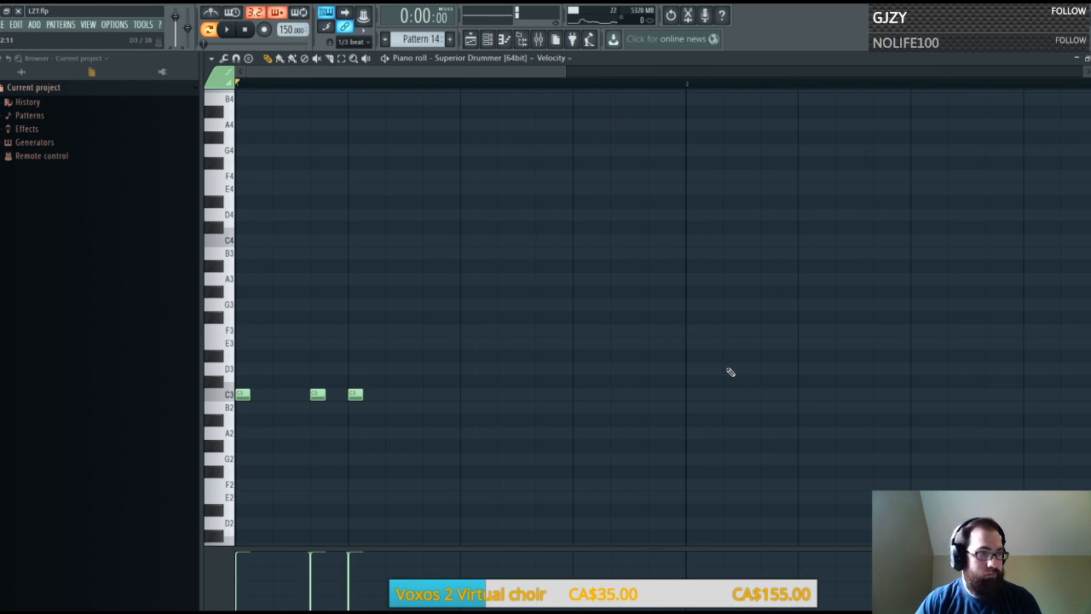
key("space")
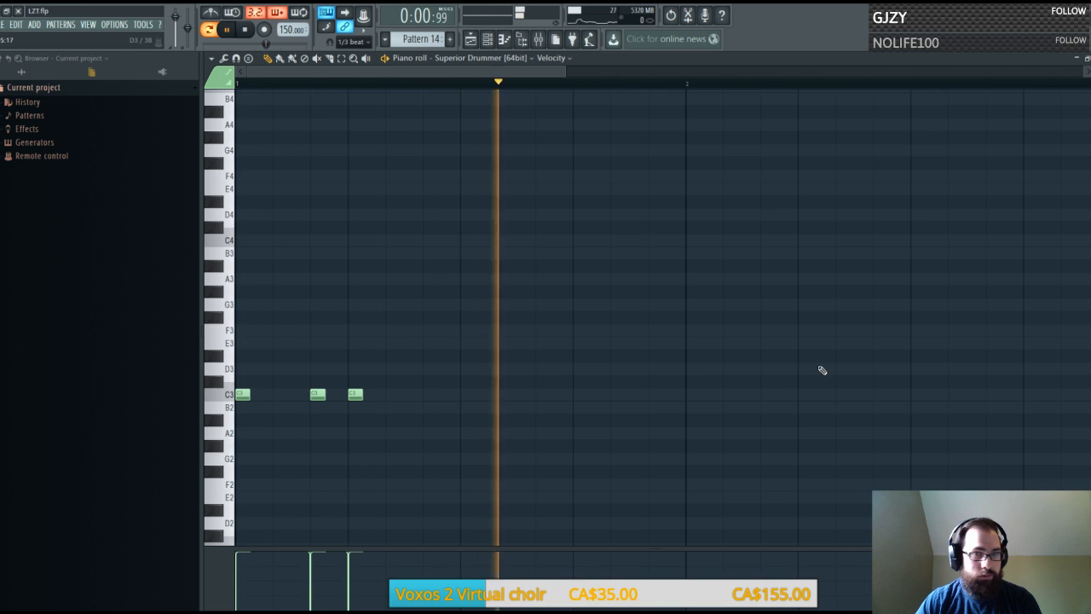
key("space")
Draw three C3 notes two thirds of a beat apart from beat 2 of bar 2, and play the pattern
left_click(805, 394)
left_click(843, 394)
left_click(881, 393)
key("space")
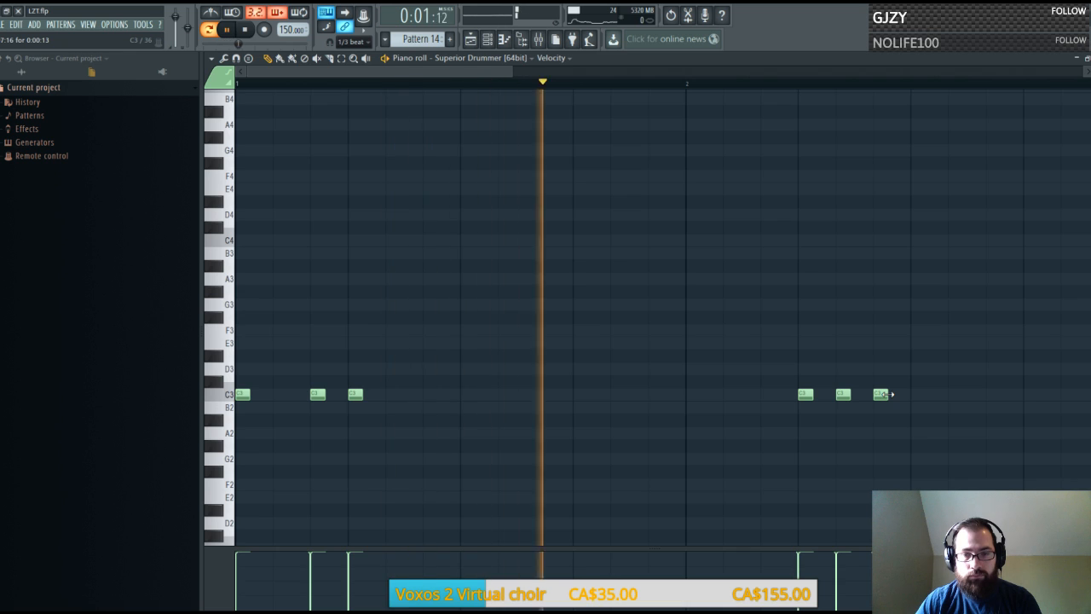
key("space")
right_click(848, 396)
left_click(956, 397)
key("space")
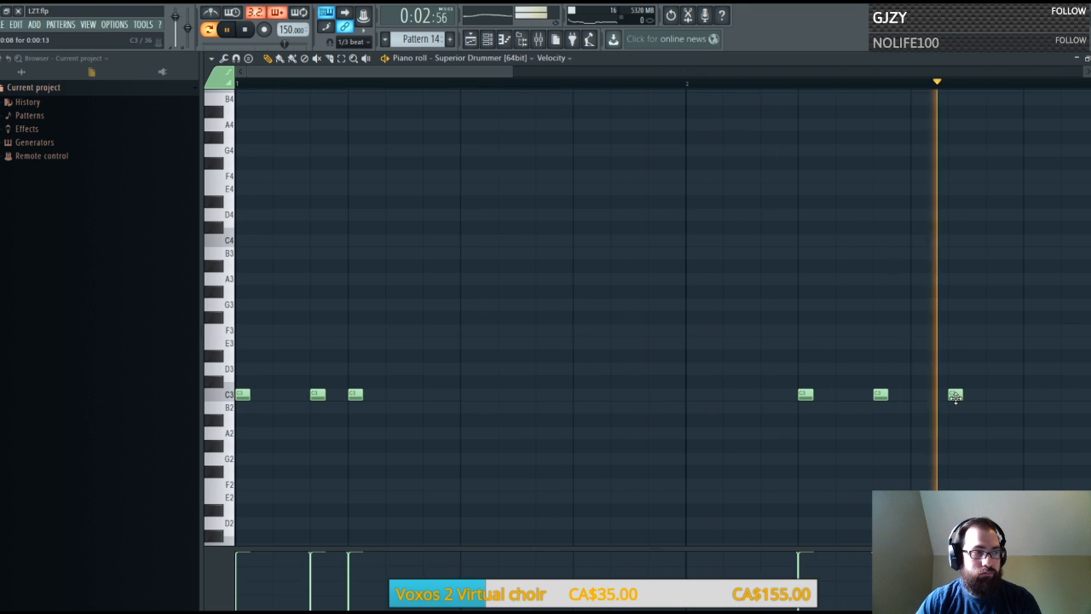
key("space")
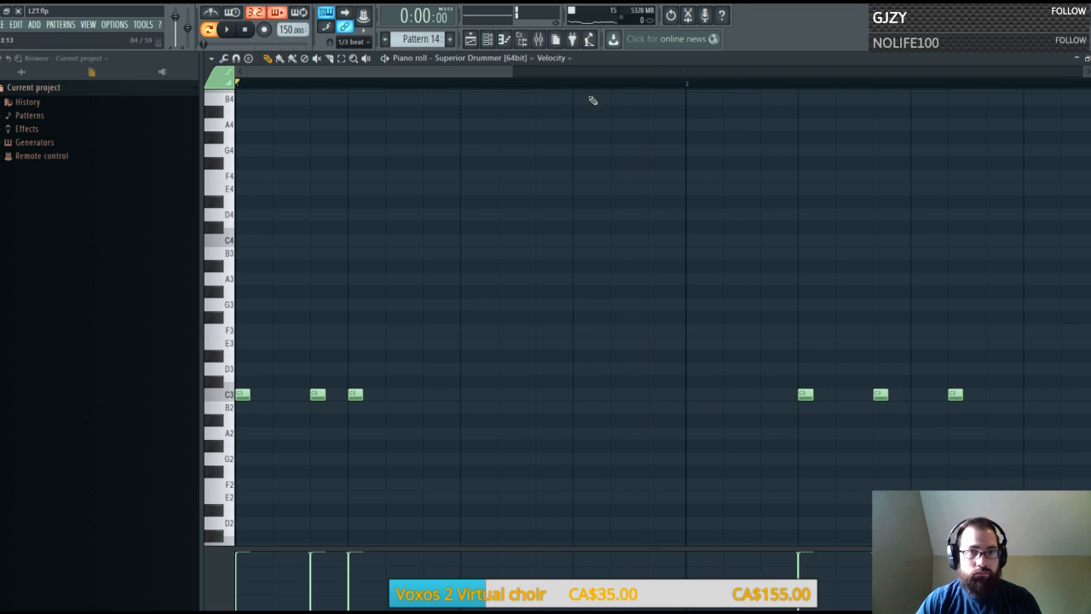
Move the three C3 notes in bar 2 two thirds of a beat later and play the pattern
left_click_drag(479, 69, 595, 79)
key("ctrl+a")
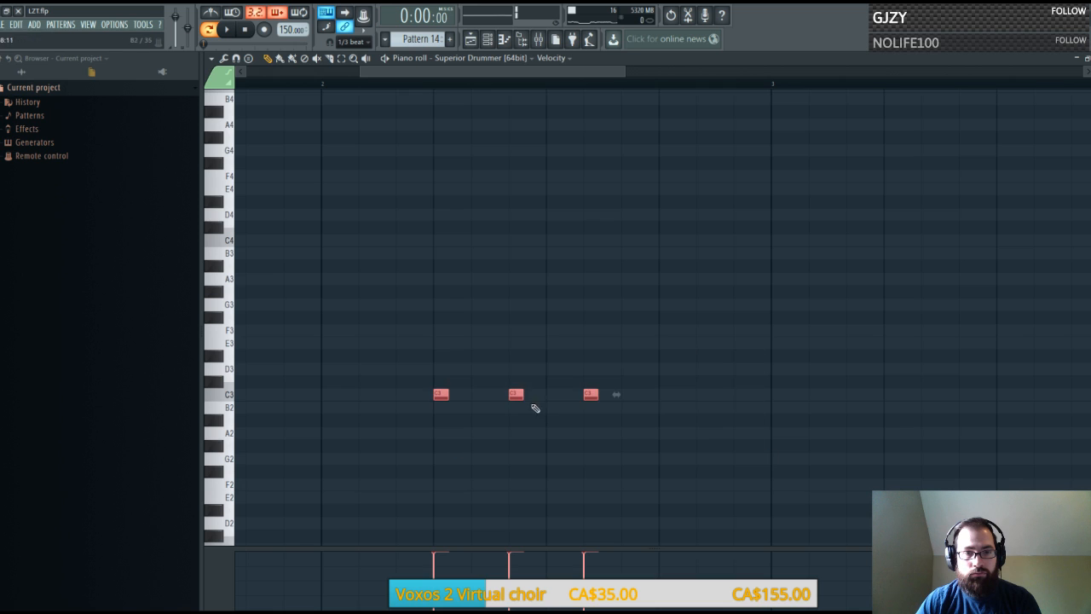
left_click_drag(523, 392, 598, 391)
key("space")
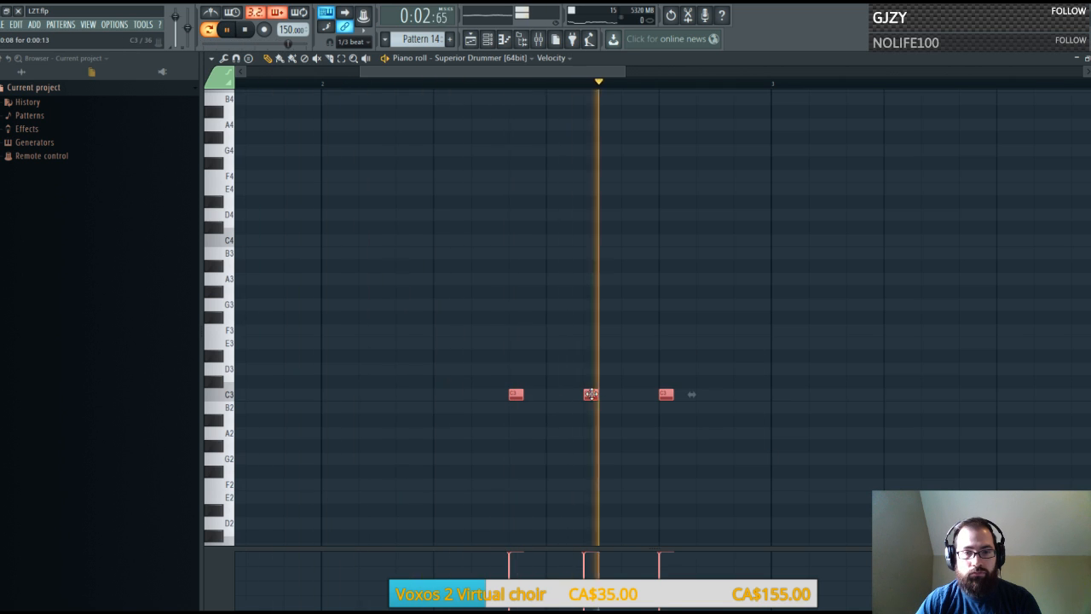
key("space")
Extend the bar 2 group with three more C3 notes around bar 3, and shift all six a third of a beat later
left_click(741, 395)
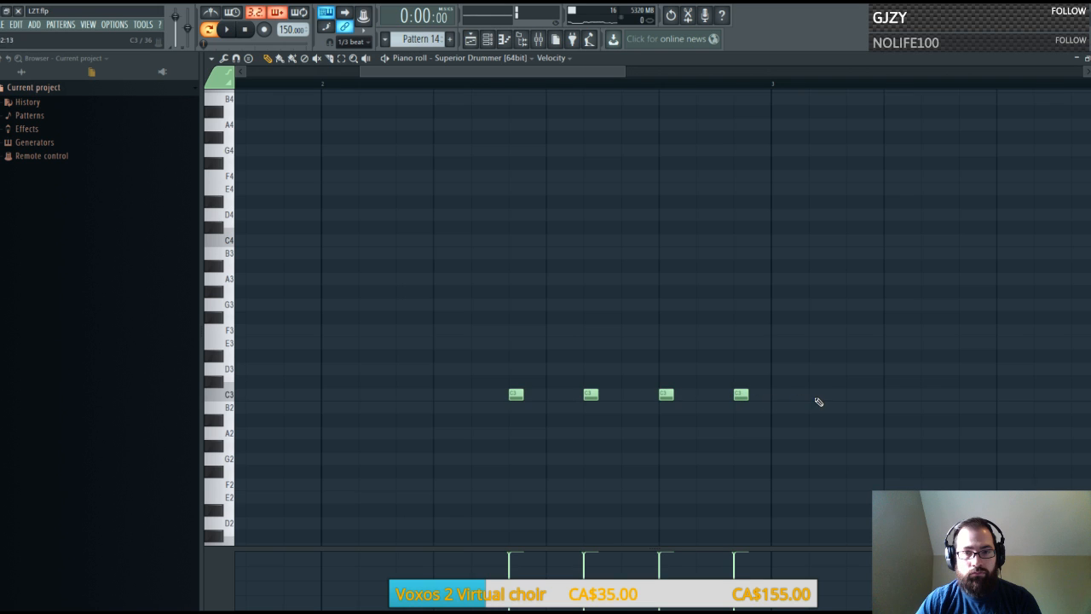
left_click(817, 395)
left_click(853, 395)
key("ctrl+a")
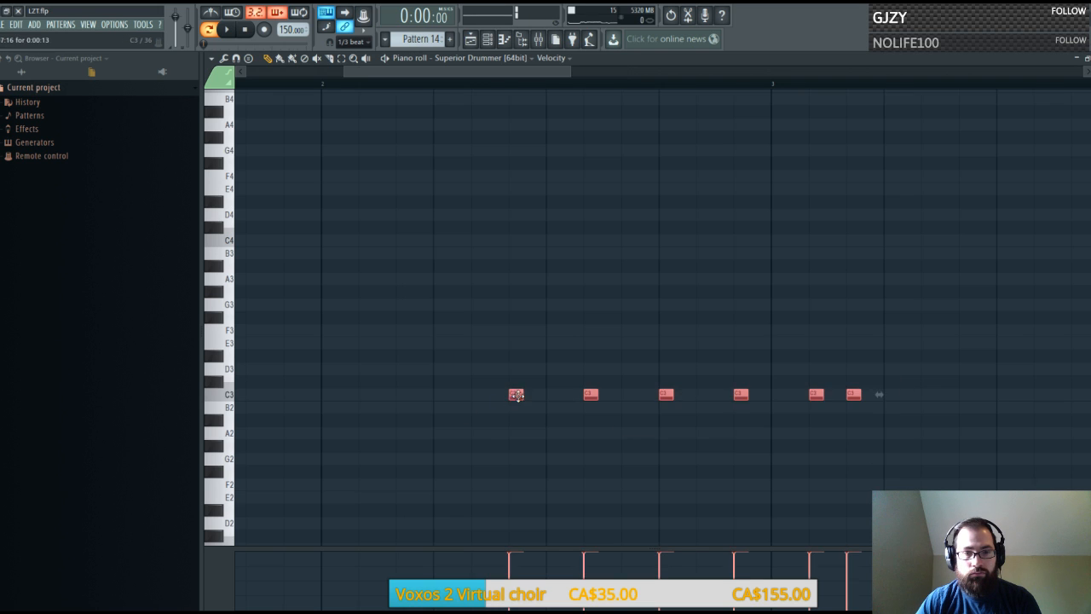
left_click_drag(514, 398, 553, 397)
key("space")
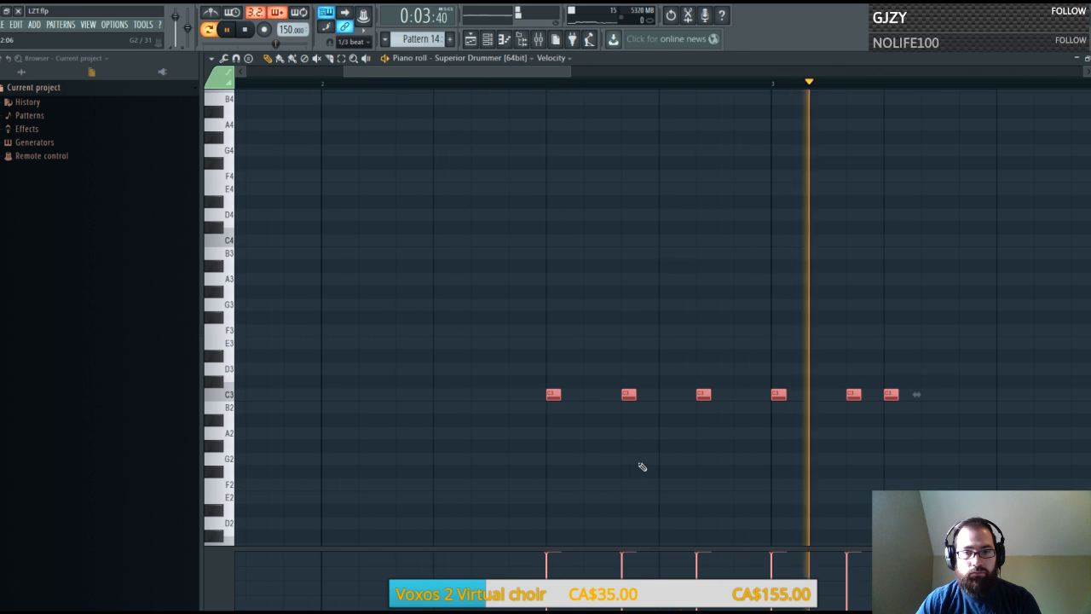
scroll(689, 95, "down", 4)
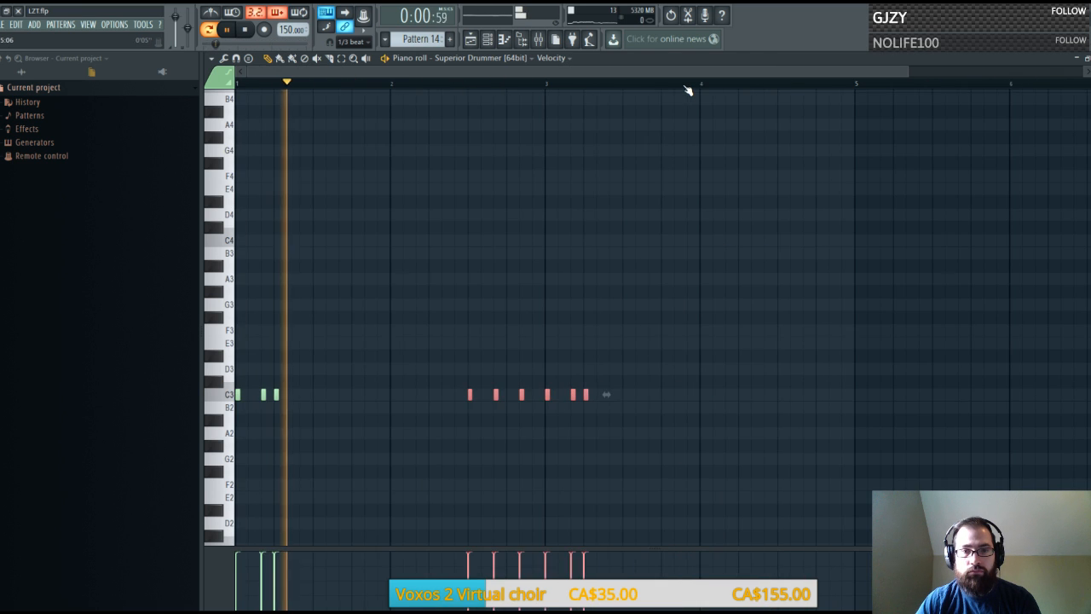
key("space")
Switch playback to song mode, select the playlist range from bar 79 to about bar 96, and listen to it
left_click_drag(344, 365, 221, 408)
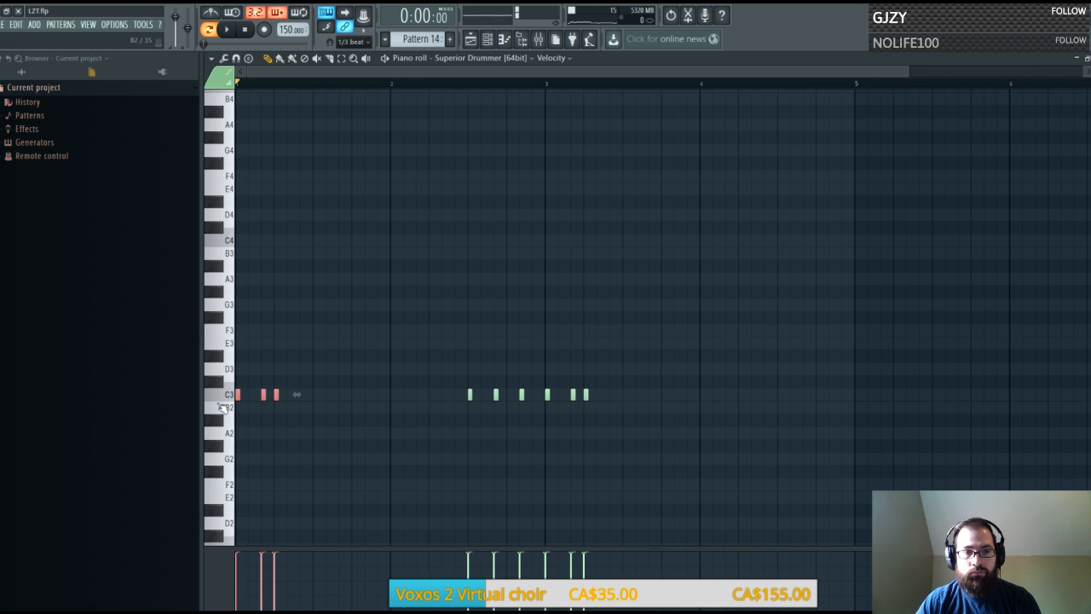
left_click(222, 30)
key("space")
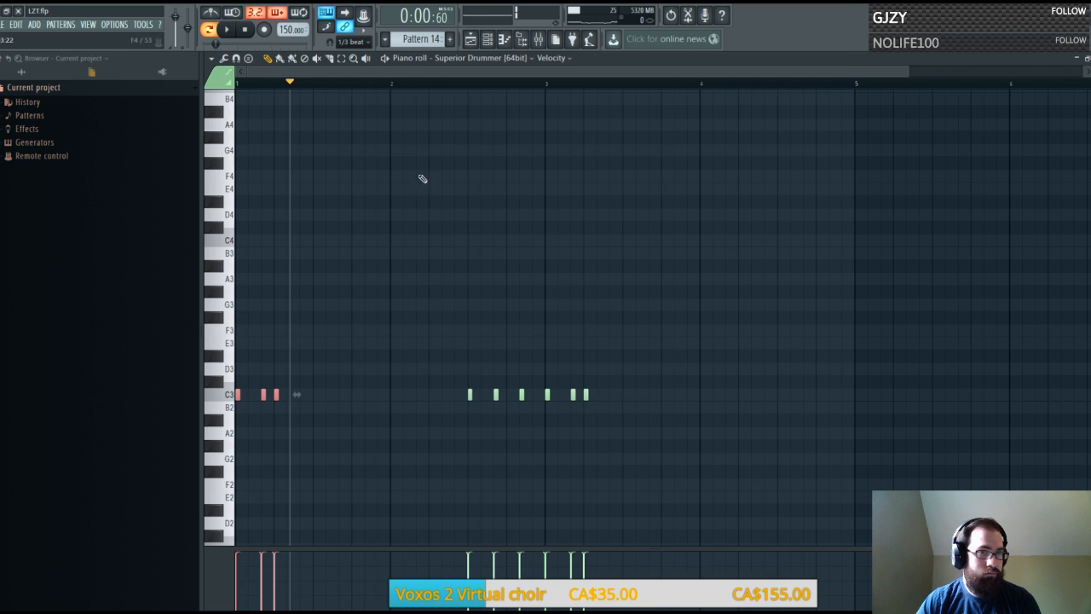
left_click(470, 39)
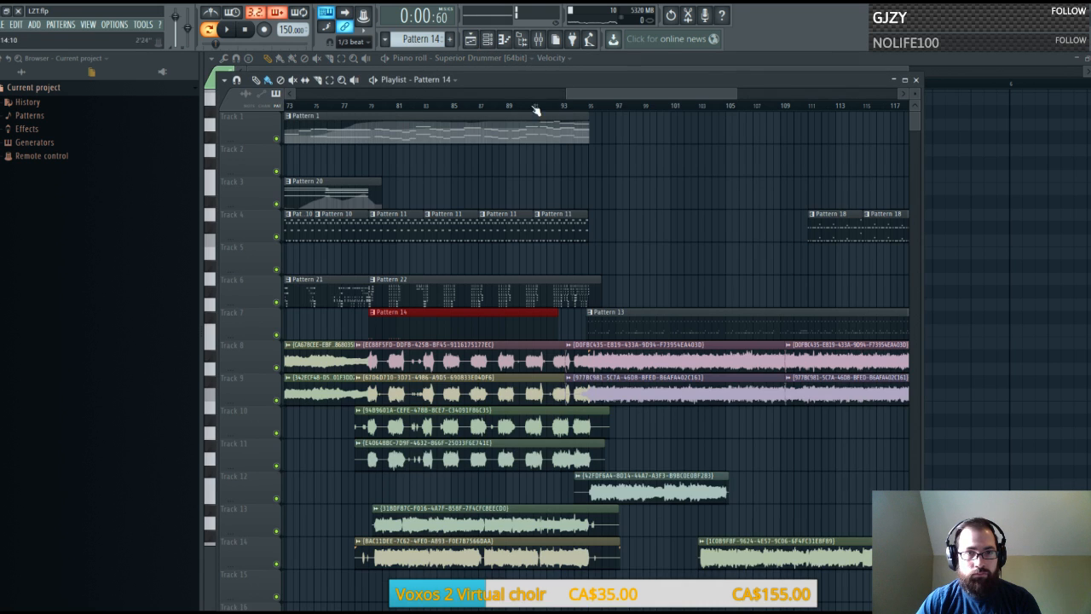
left_click_drag(371, 107, 601, 107)
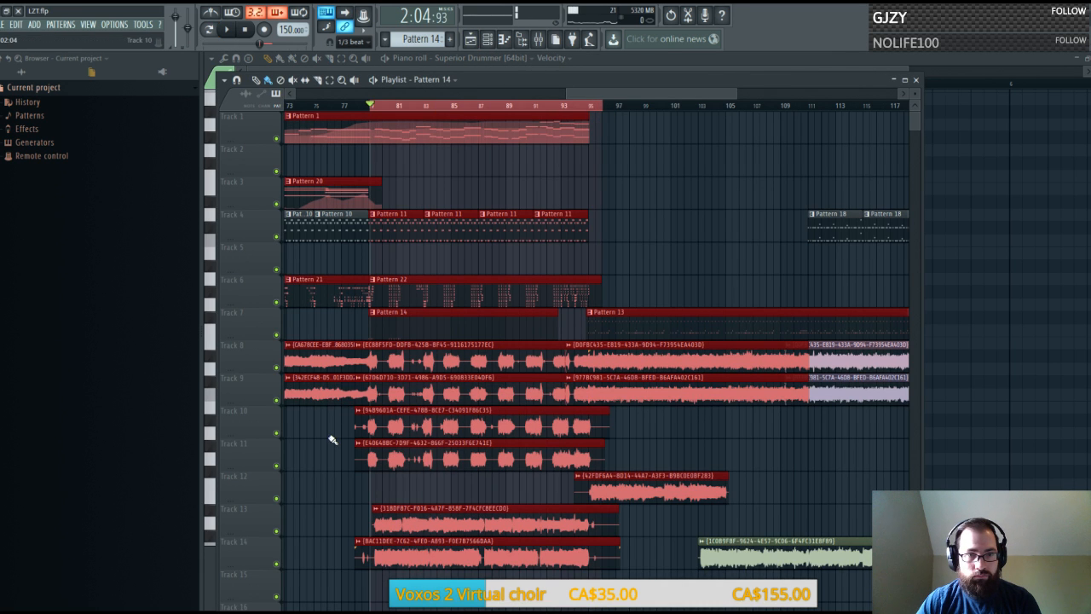
key("space")
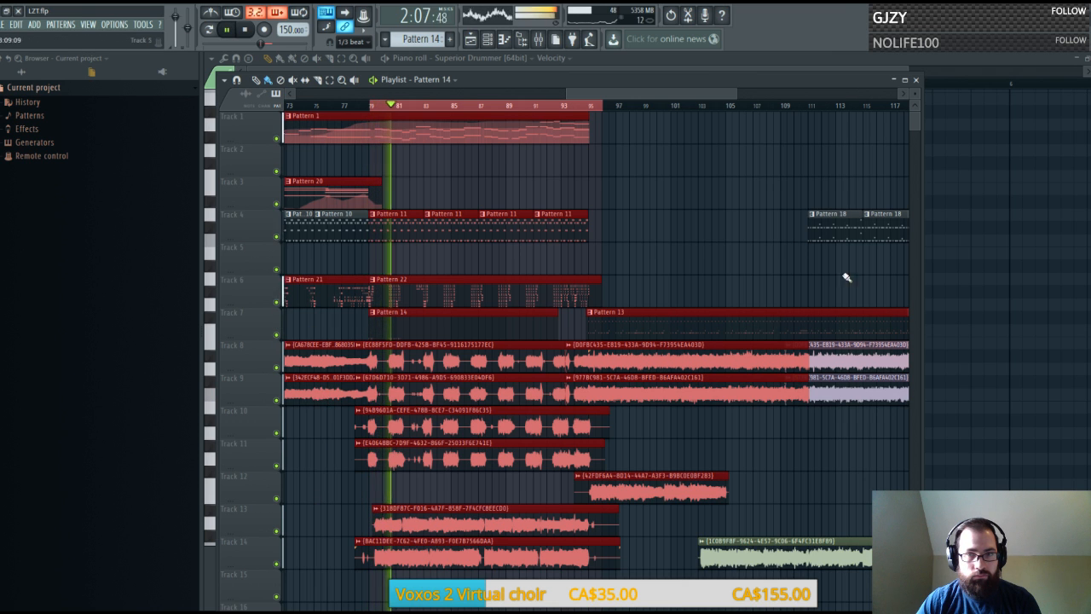
left_click(916, 80)
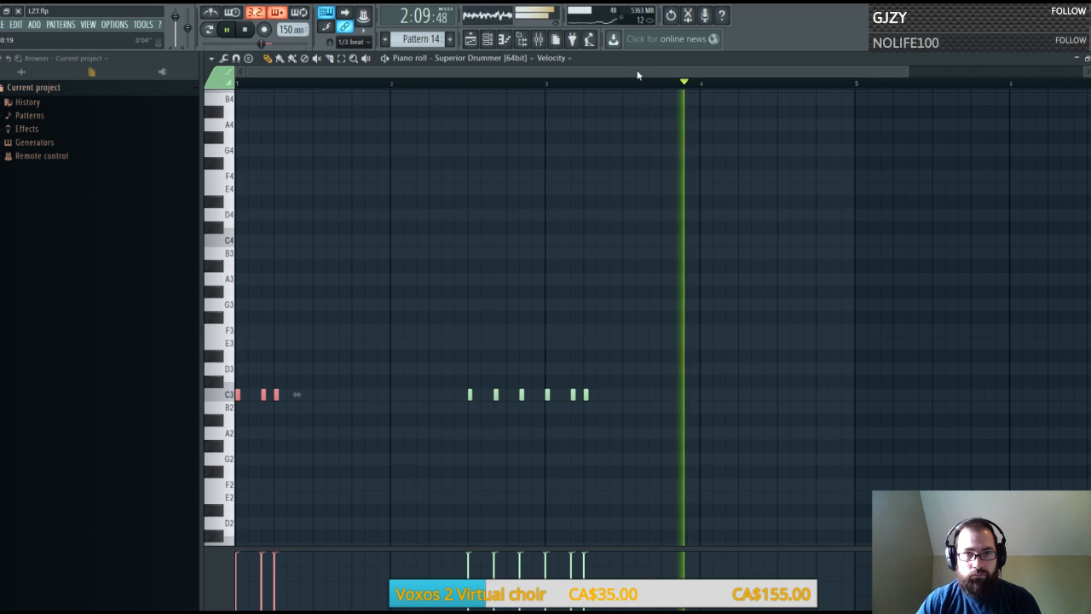
key("space")
Draw three evenly spaced C3 notes in the second half of bar 4 and listen to them in the song
left_click(623, 394)
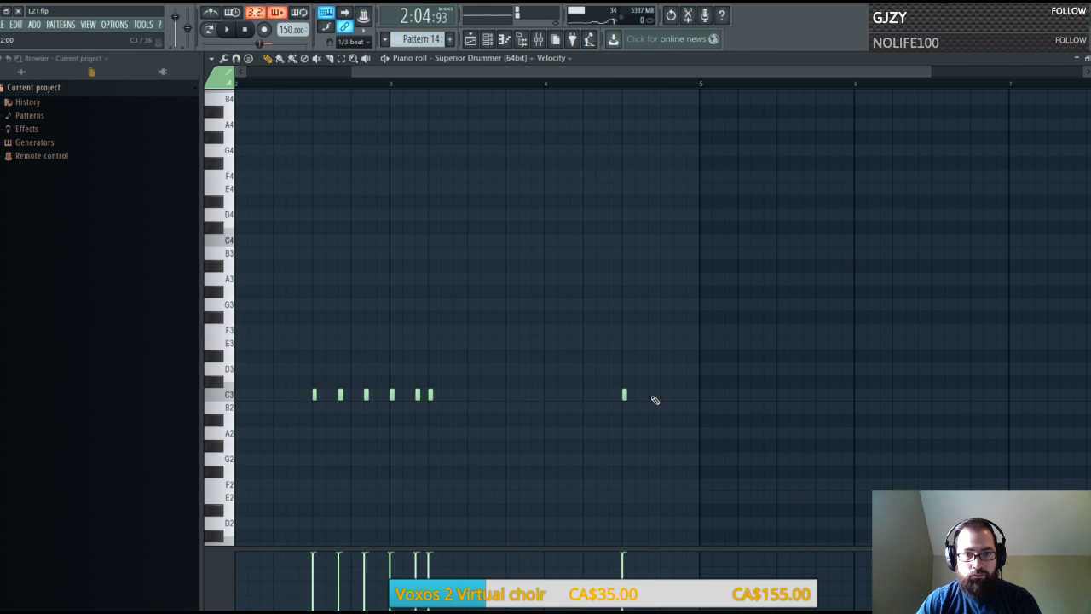
left_click(649, 395)
left_click(676, 395)
key("space")
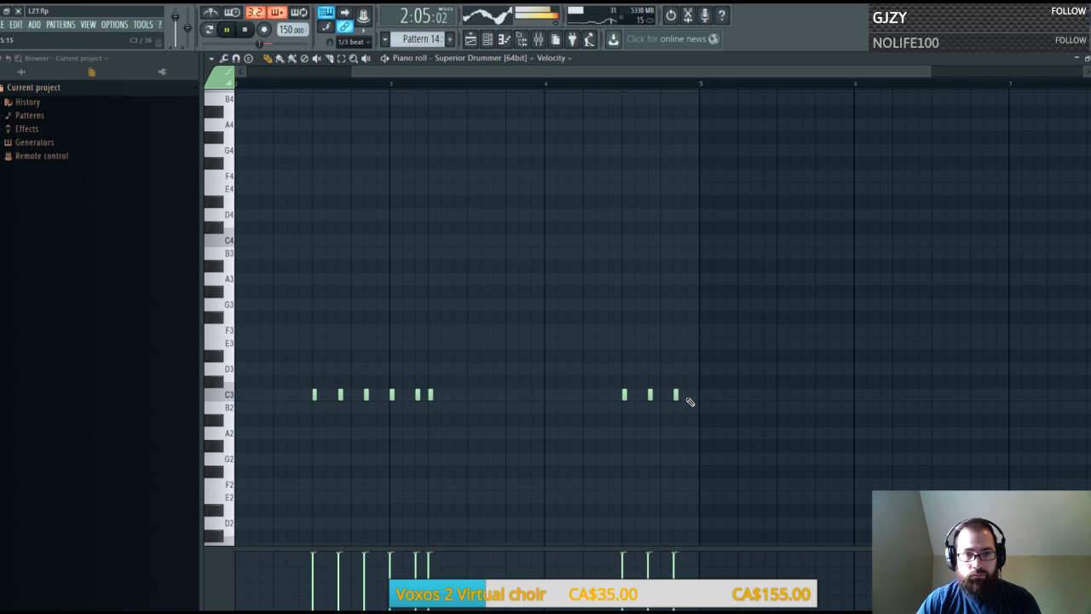
key("space")
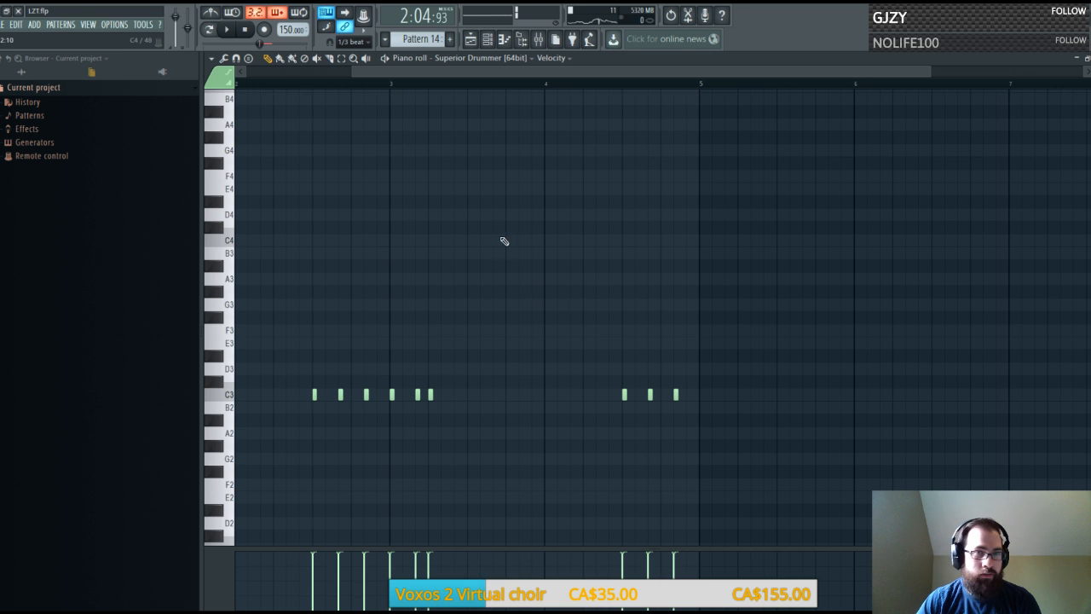
left_click_drag(495, 79, 378, 78)
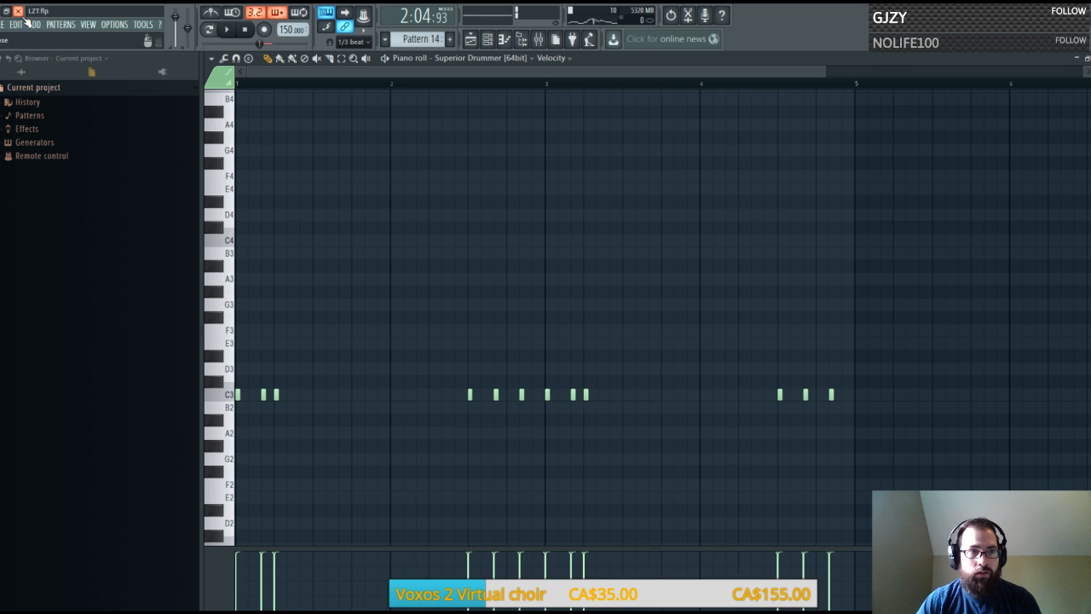
mouse_move(298, 74)
left_mouse_down()
mouse_move(348, 77)
mouse_move(283, 73)
left_mouse_up()
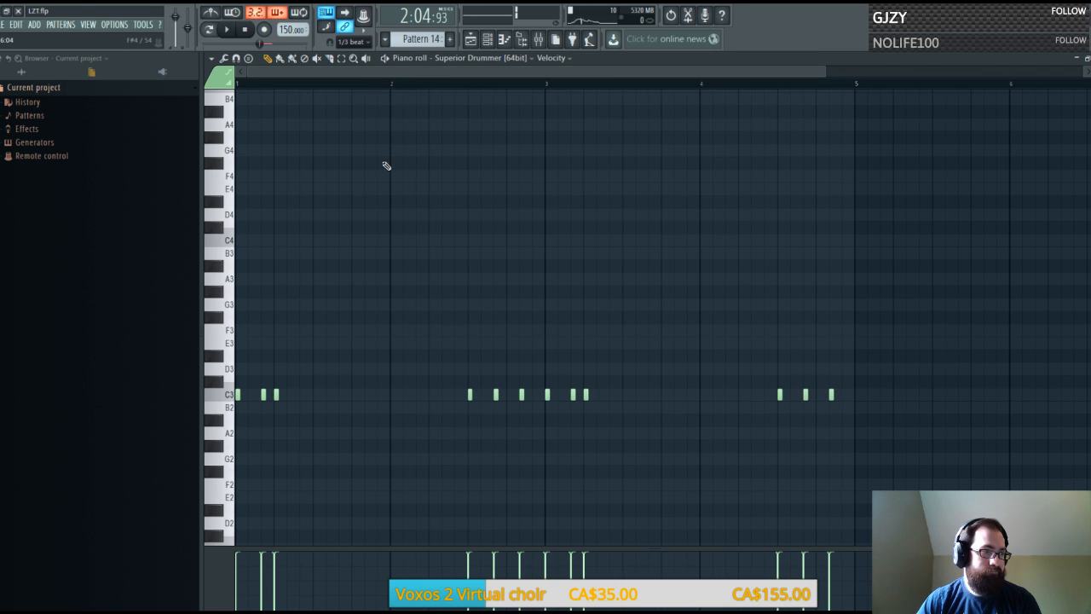
mouse_move(360, 72)
left_mouse_down()
mouse_move(377, 76)
mouse_move(349, 76)
left_mouse_up()
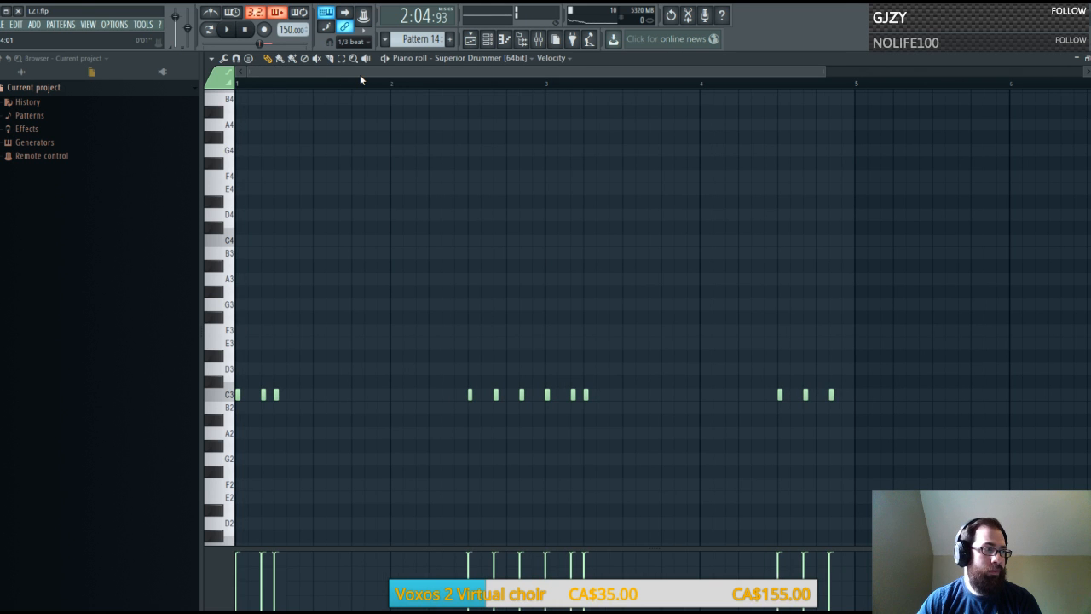
left_click_drag(291, 74, 528, 72)
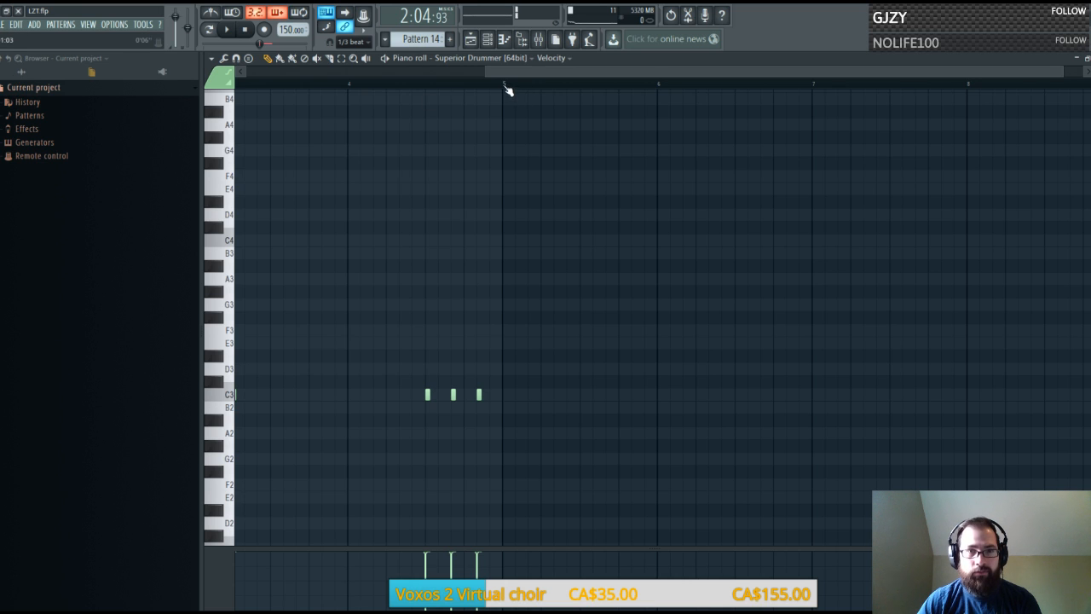
scroll(506, 91, "up", 4)
left_click_drag(631, 75, 580, 72)
scroll(587, 88, "down", 4)
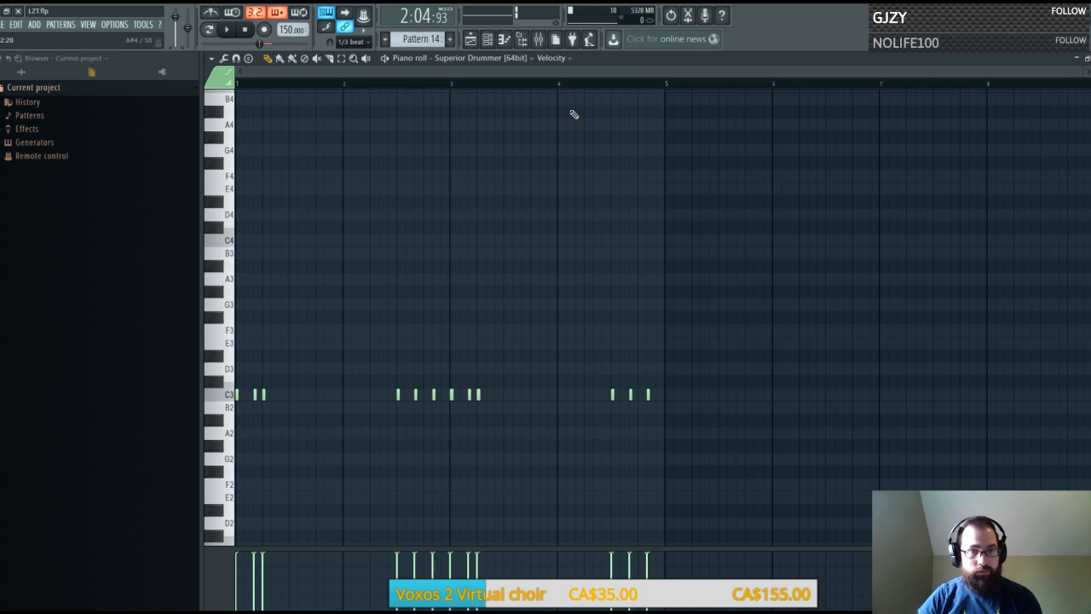
Repeat the opening three-note C3 figure at the start of bar 5, and delete the three C3 notes in bar 4
key("space")
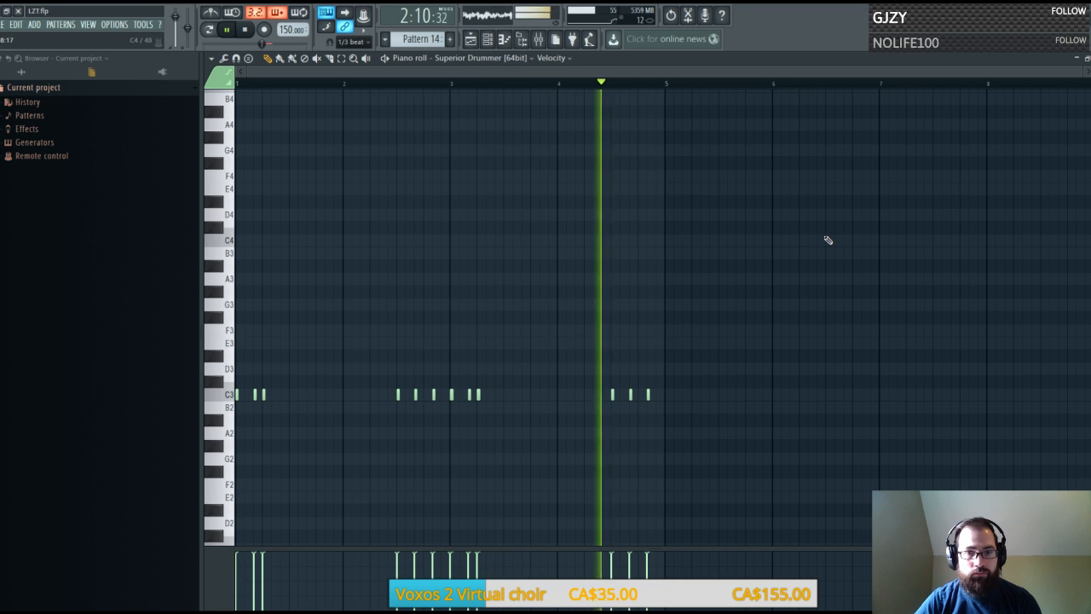
left_click(669, 397)
left_click(687, 397)
left_click(695, 396)
right_click(649, 395)
right_click(631, 395)
right_click(613, 395)
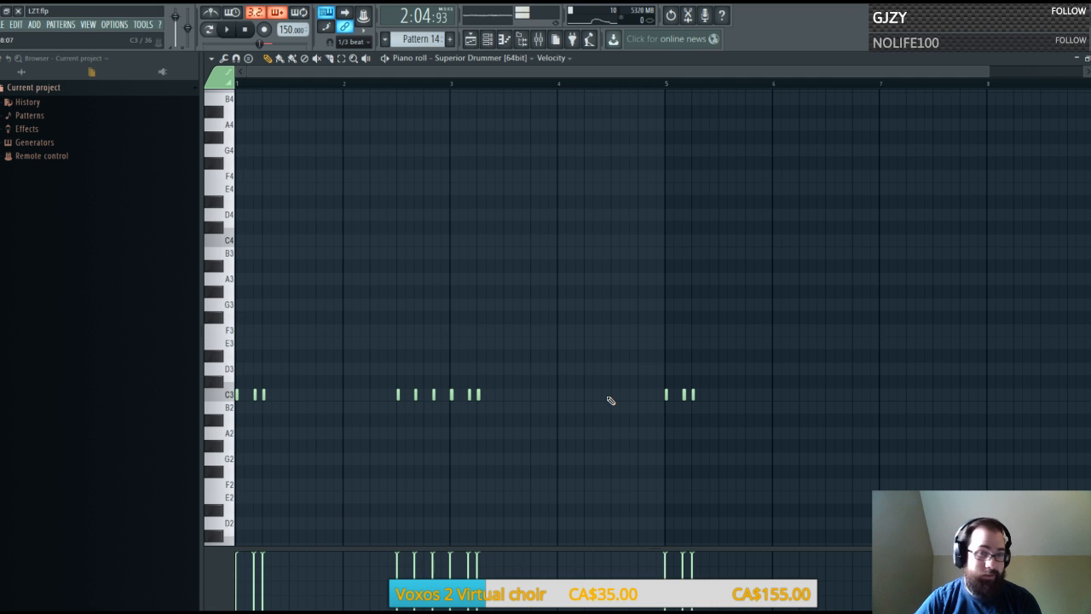
Draw three C3 notes two thirds of a beat apart from beat 3 of bar 6, checking them against song playback
scroll(663, 81, "up", 3)
left_click(629, 86)
key("space")
left_click_drag(639, 73, 715, 76)
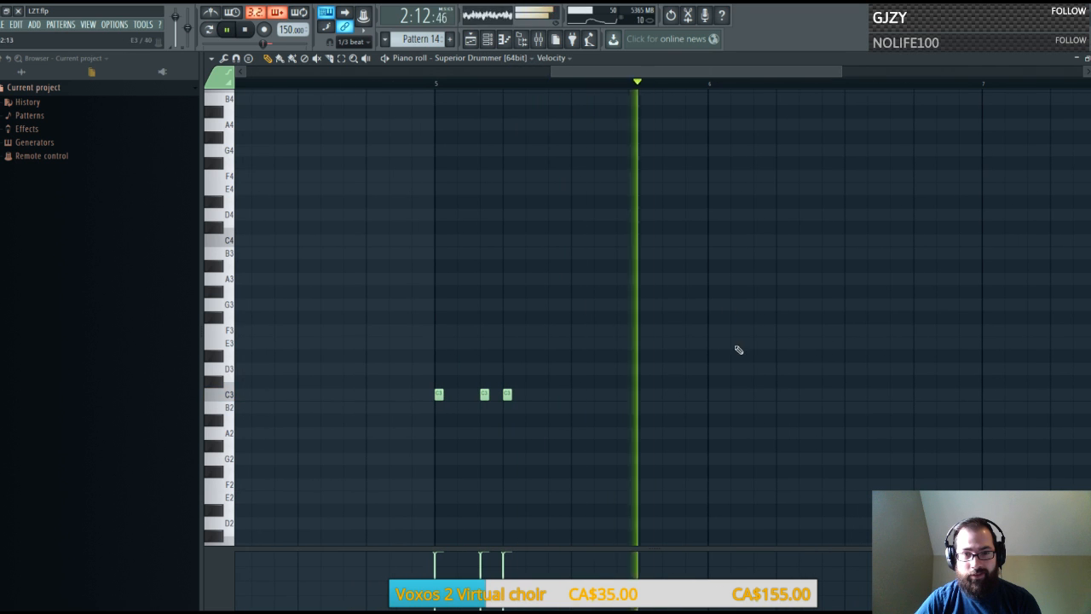
left_click_drag(620, 75, 707, 76)
left_click(596, 395)
key("space")
left_click(636, 394)
left_click(682, 394)
key("space")
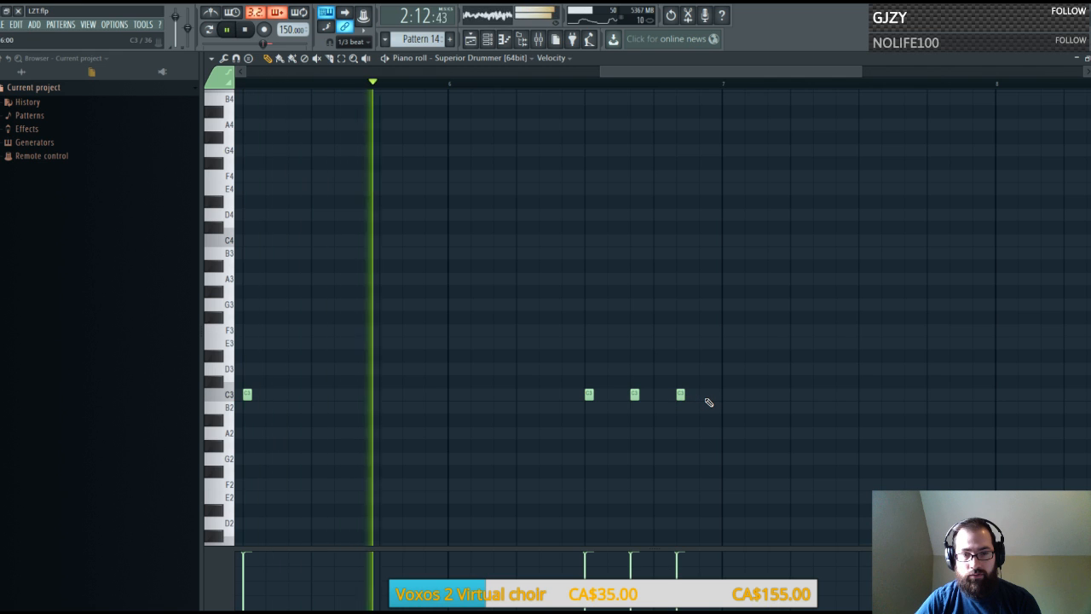
Draw the three-note C3 figure at the start of bar 7, with the same spacing as the opening figure
left_click(727, 394)
left_click(772, 394)
left_click(795, 395)
key("space")
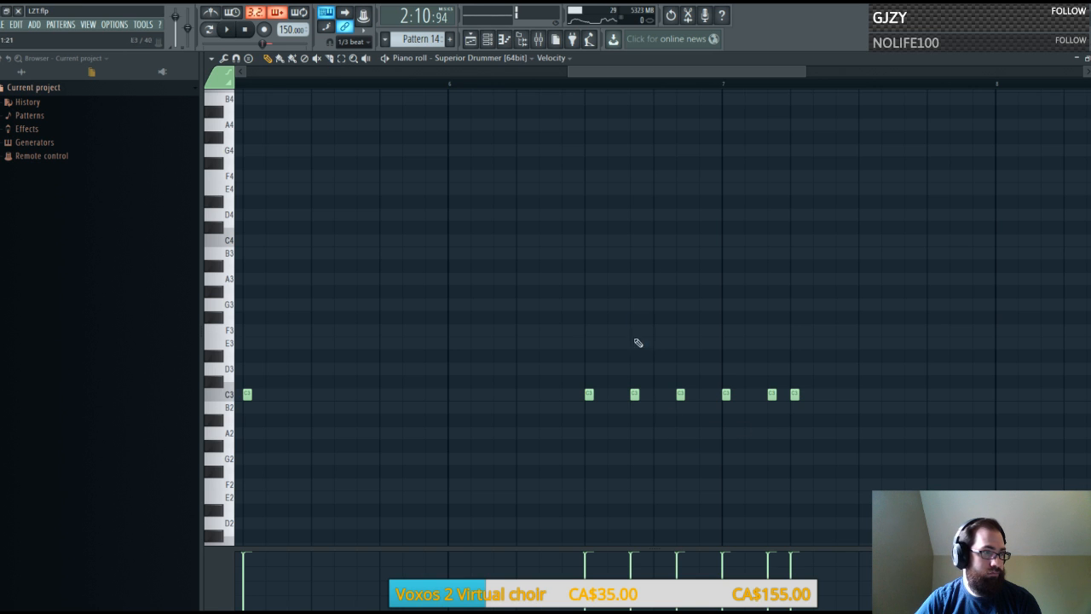
Draw three C3 notes two thirds of a beat apart from beat 3 of bar 8, and the three-note figure at the start of bar 9
scroll(649, 89, "down", 4)
key("space")
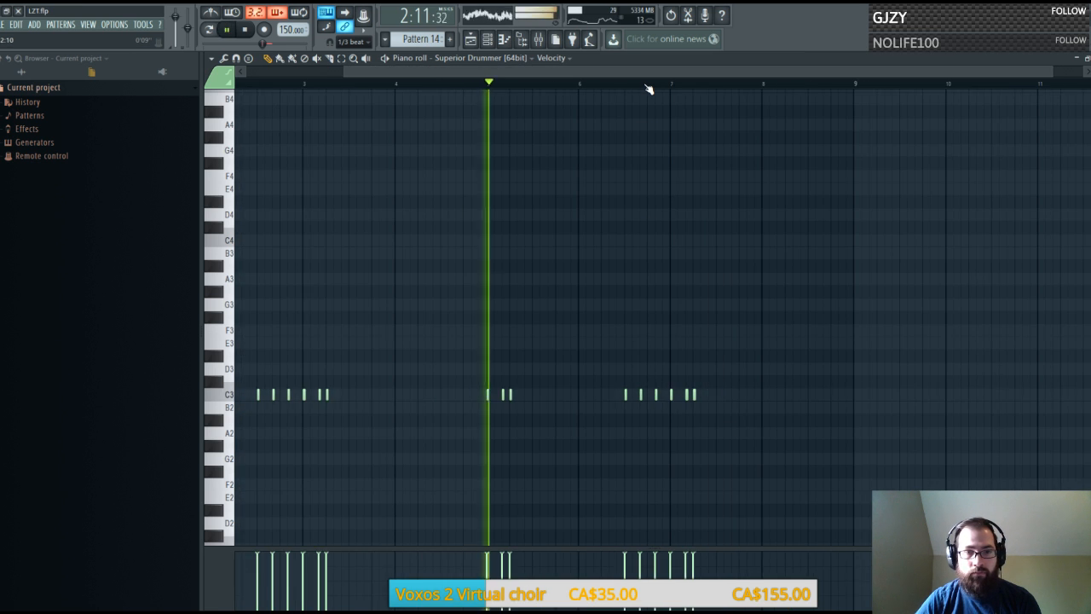
left_click_drag(633, 76, 700, 76)
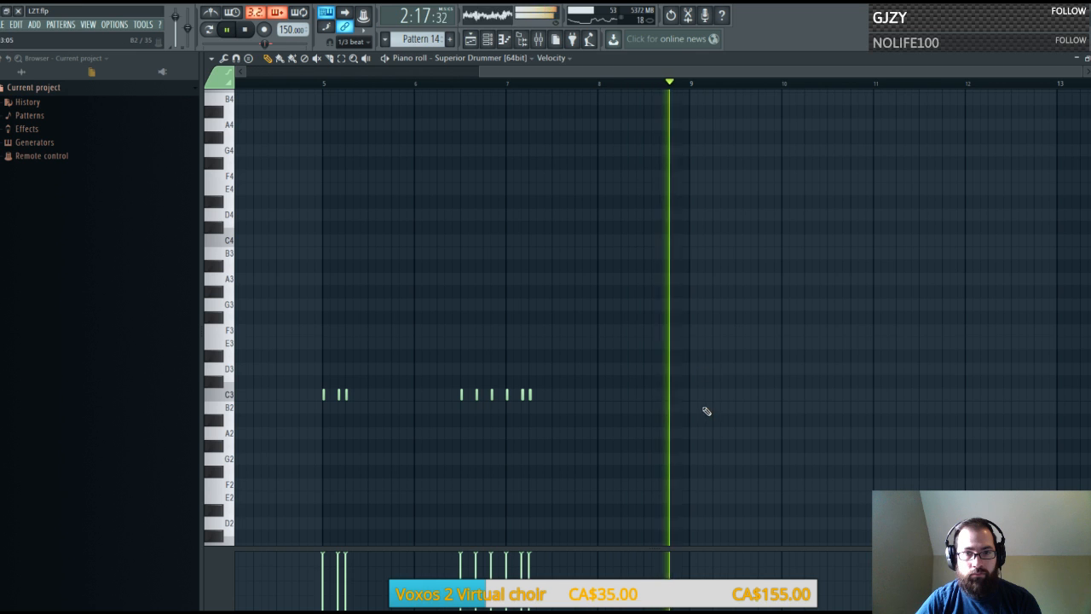
key("space")
left_click(648, 396)
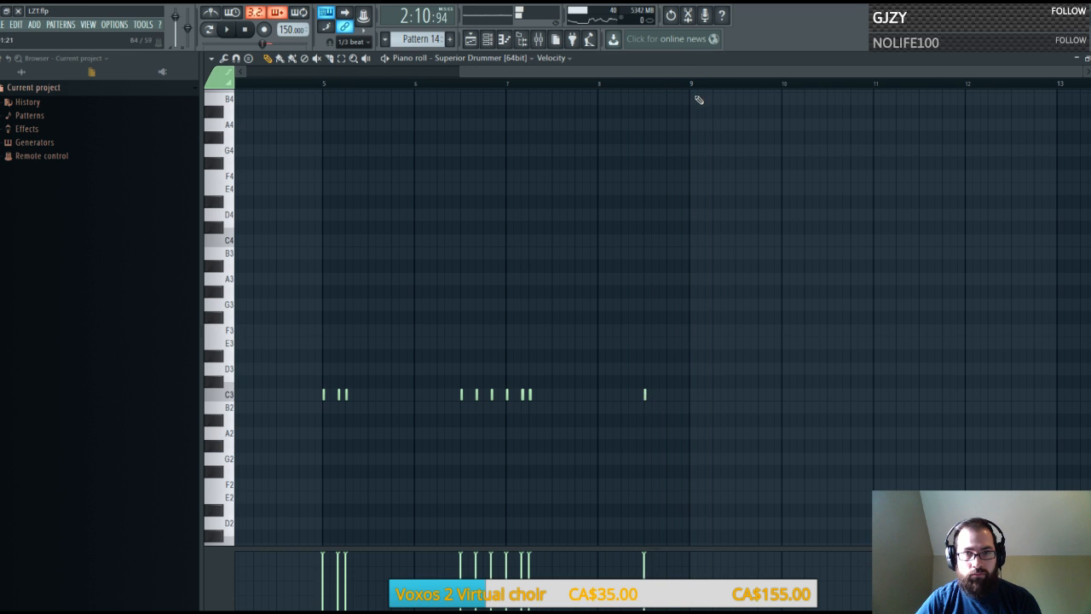
scroll(699, 88, "up", 2)
left_click(639, 395)
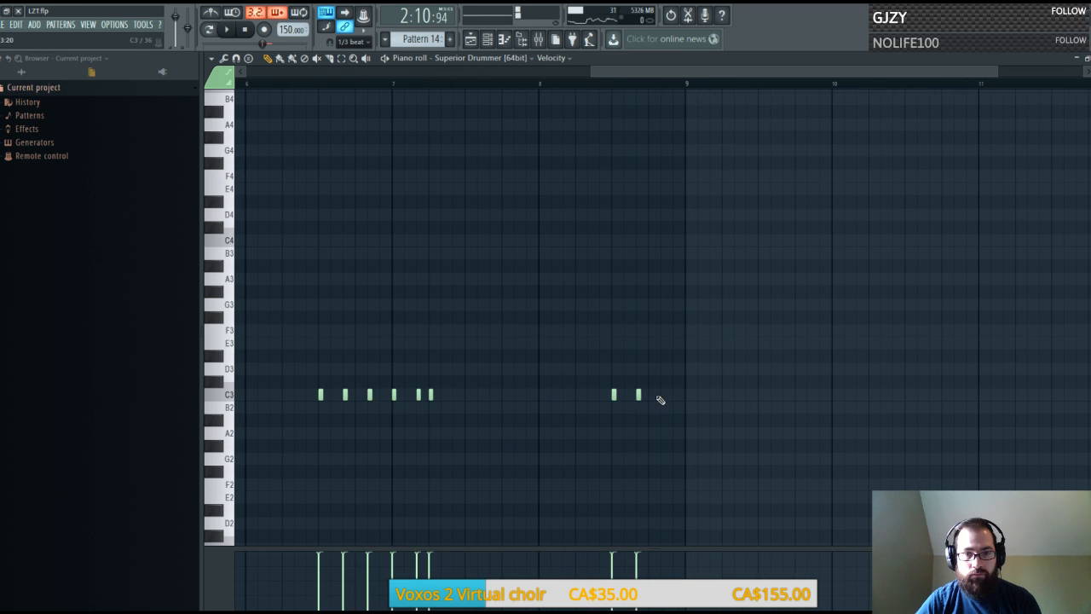
left_click(689, 396)
key("space")
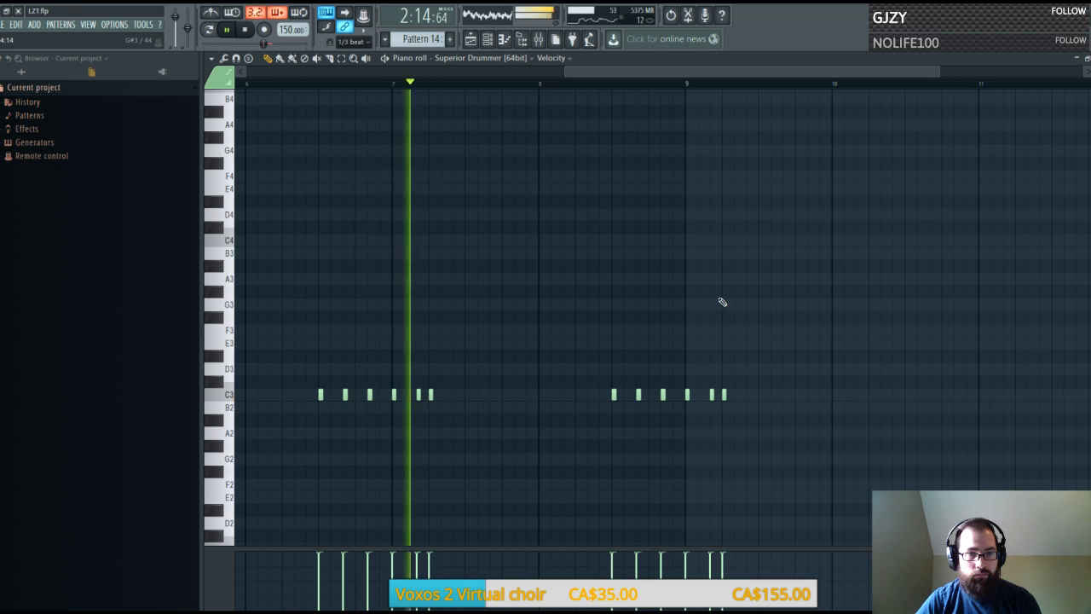
Repeat the six-note C3 figure from beat 3 of bar 10 into the start of bar 11, and check it in the song
left_click_drag(701, 72, 771, 71)
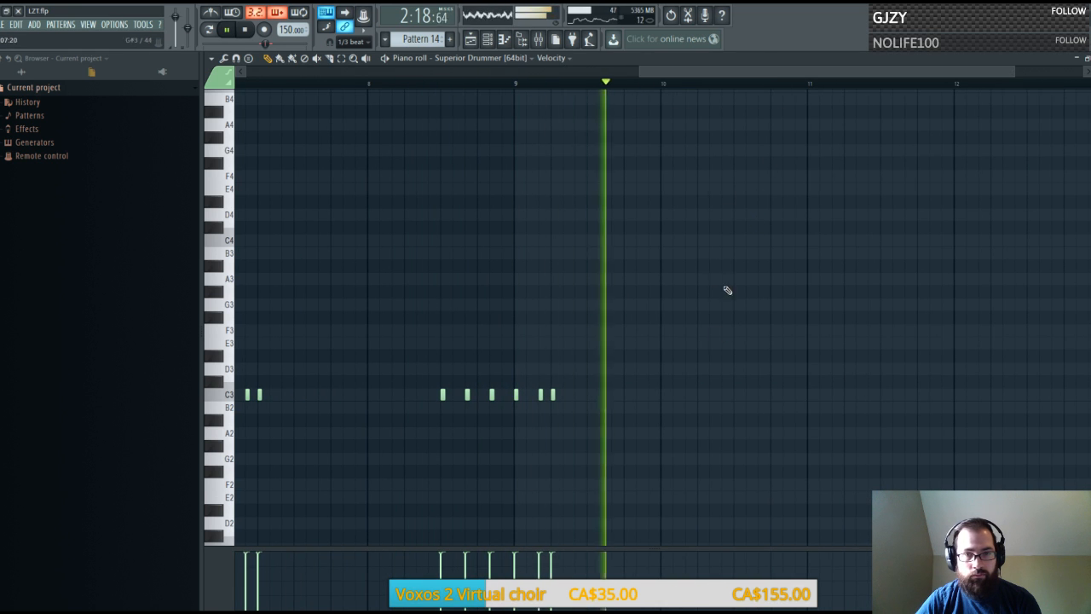
left_click_drag(689, 72, 758, 72)
key("space")
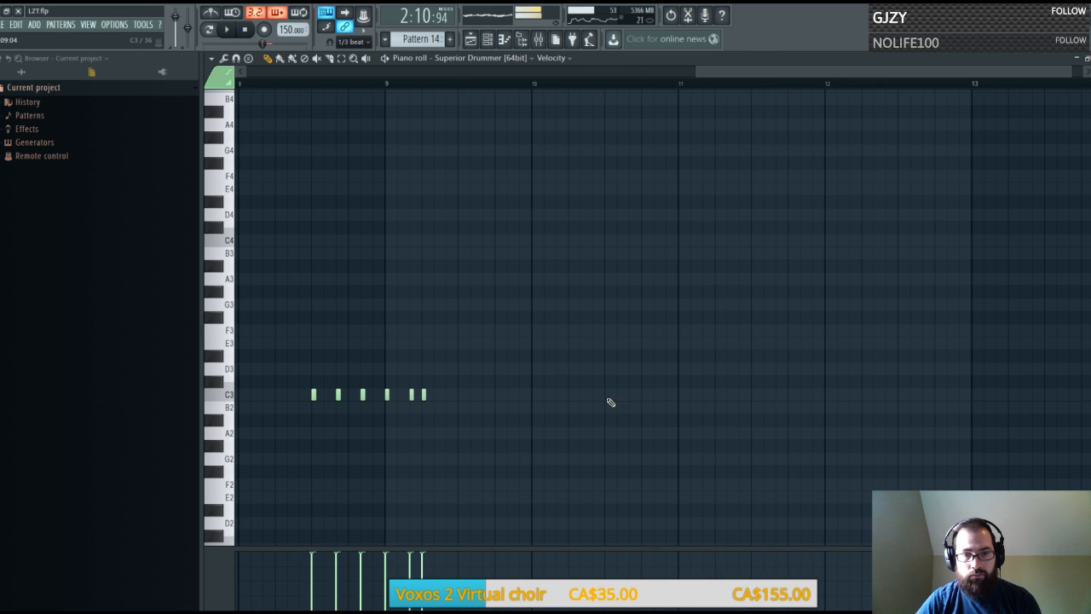
left_click(608, 397)
left_click(658, 395)
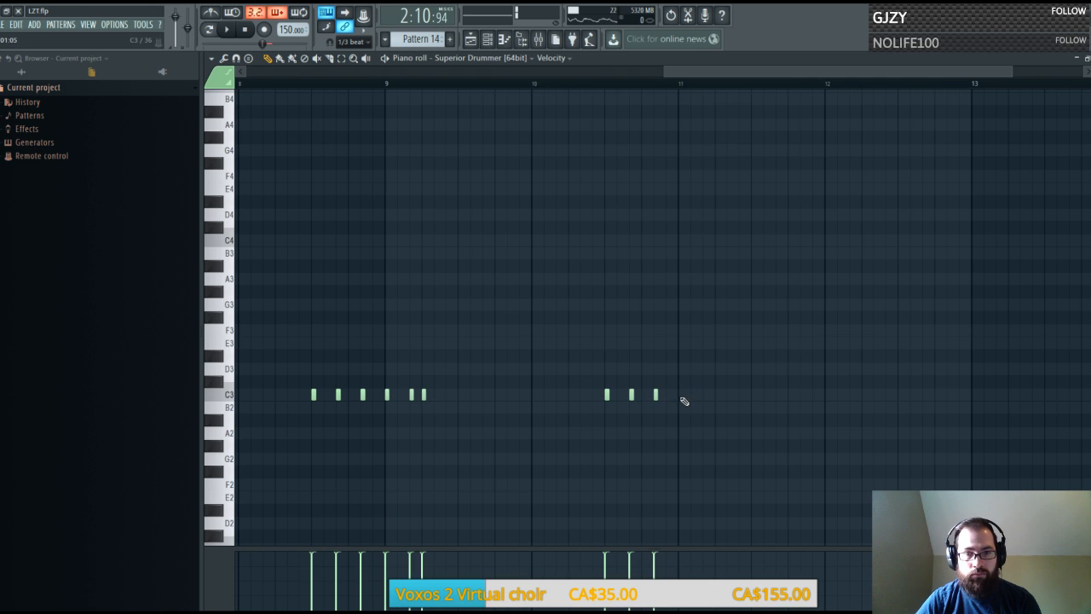
left_click(683, 399)
left_click(707, 398)
left_click(731, 396)
key("space")
right_click(730, 393)
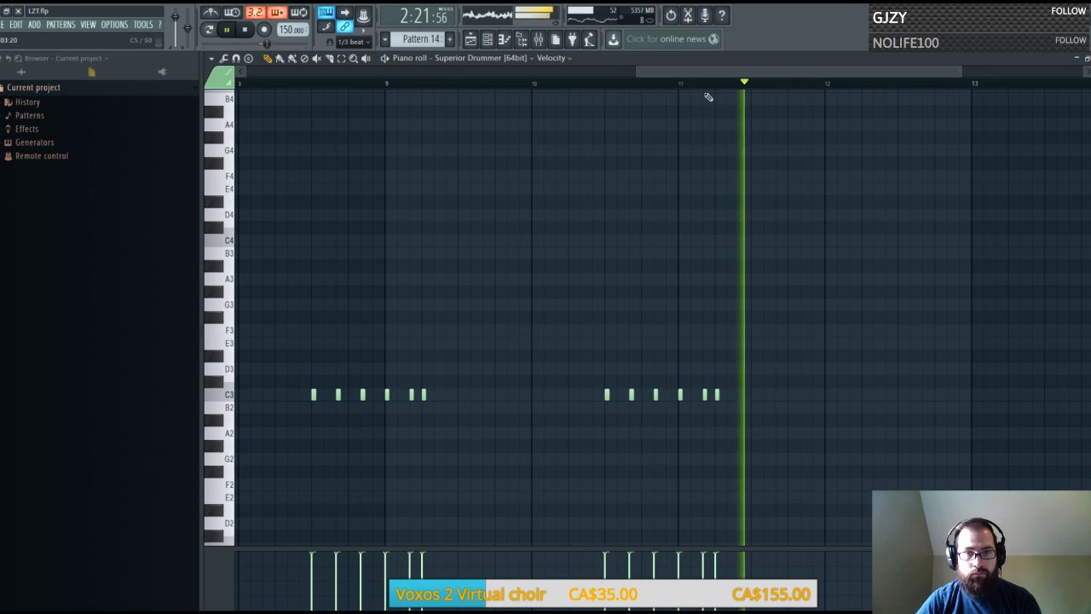
Draw C3 notes two thirds of a beat apart from beat 3 of bar 12 into bar 13, with the last note a third of a beat after the downbeat
left_click_drag(689, 70, 796, 70)
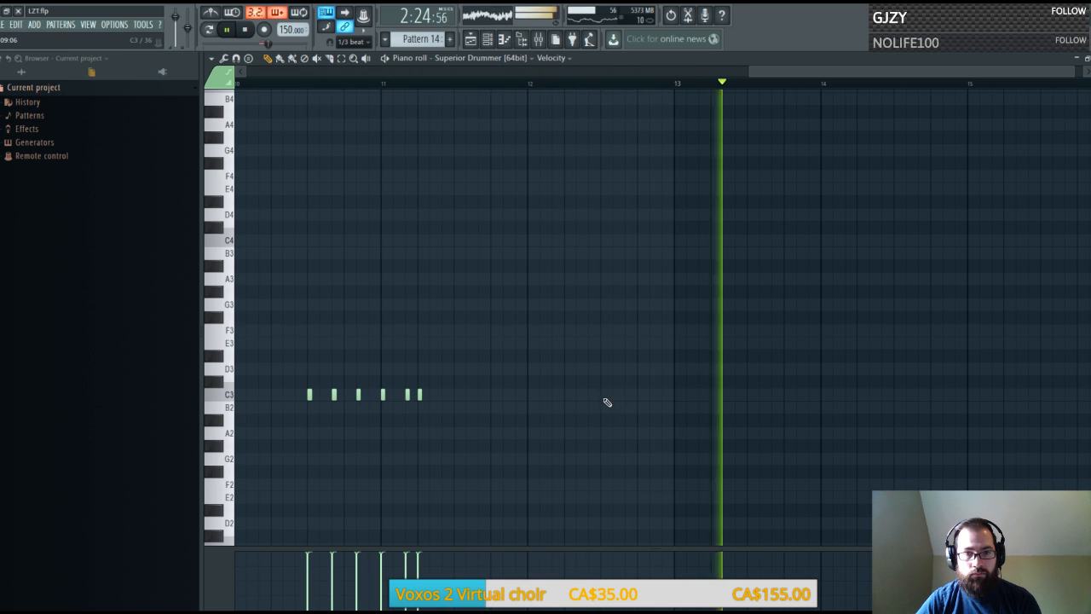
key("space")
left_click(602, 395)
left_click(626, 394)
left_click(652, 395)
left_click(677, 394)
left_click(700, 395)
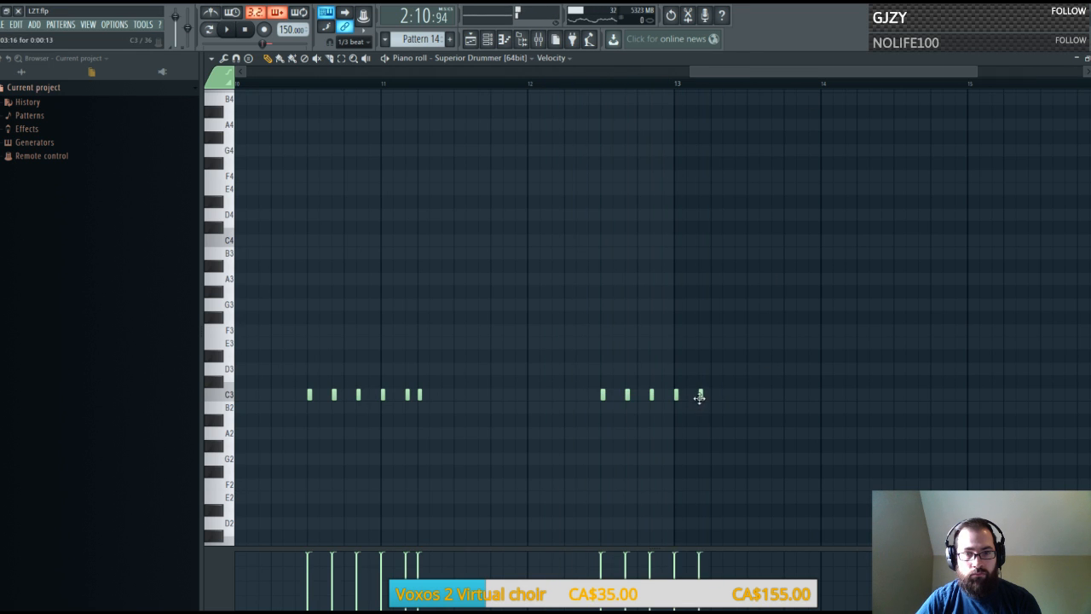
left_click(689, 395)
key("space")
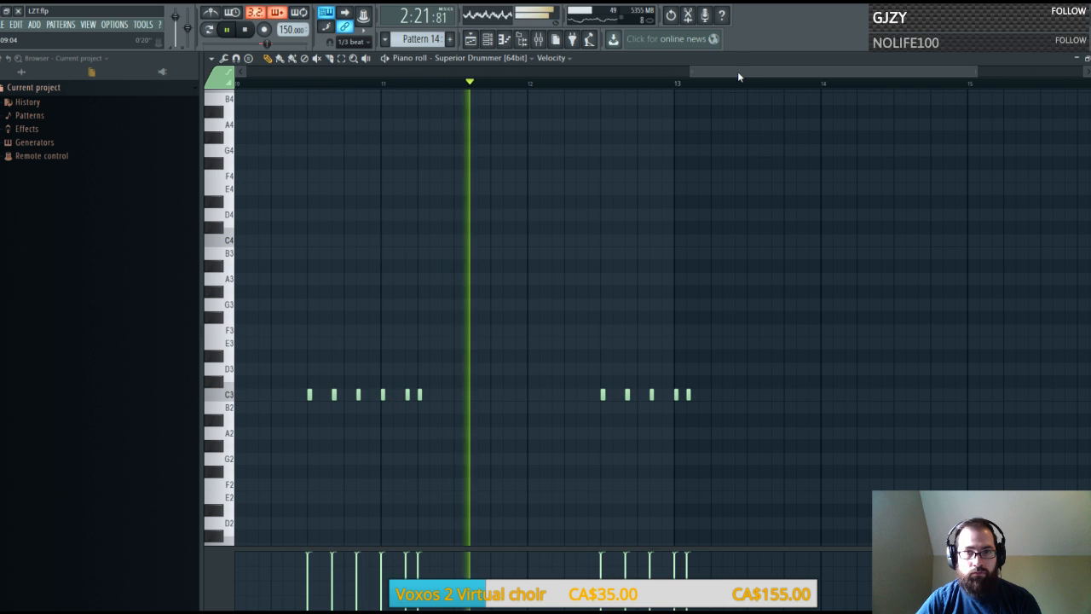
Correct the C3 notes at the start of bar 13 to match the three-note figure that opens bar 11
left_click_drag(738, 71, 780, 74)
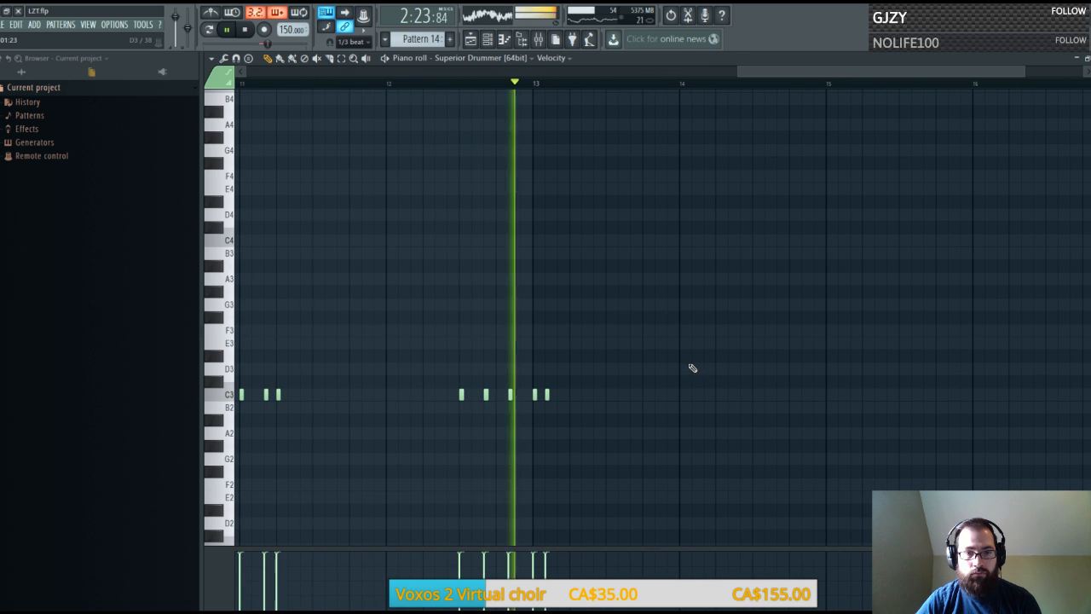
key("space")
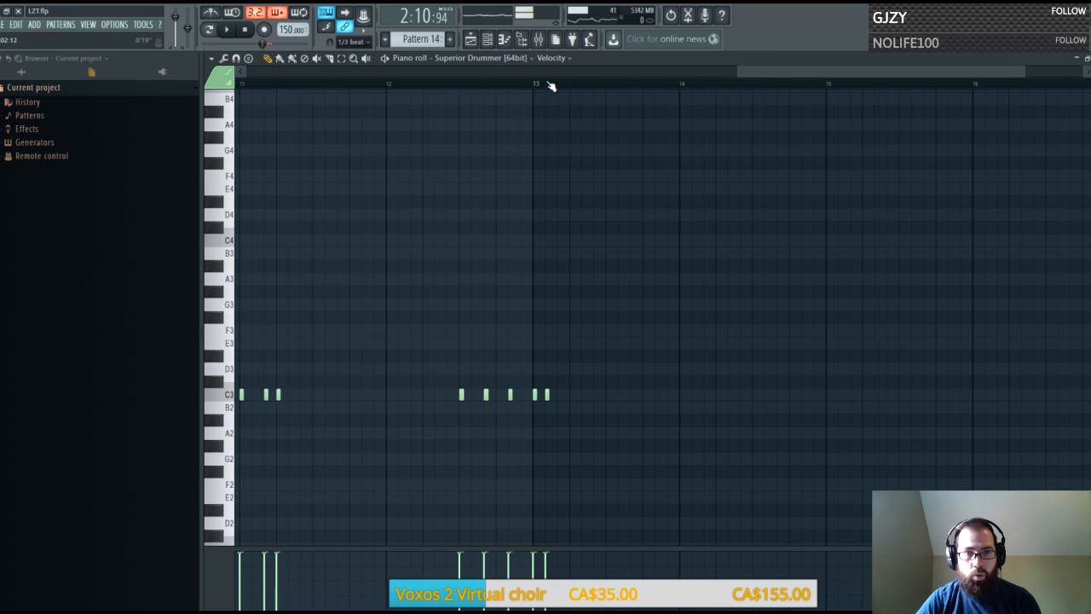
scroll(551, 86, "up", 2)
right_click(547, 394)
left_click(571, 396)
left_click(589, 396)
Listen to the song up to bar 14 and draw three C3 notes two thirds of a beat apart from its beat 3
key("space")
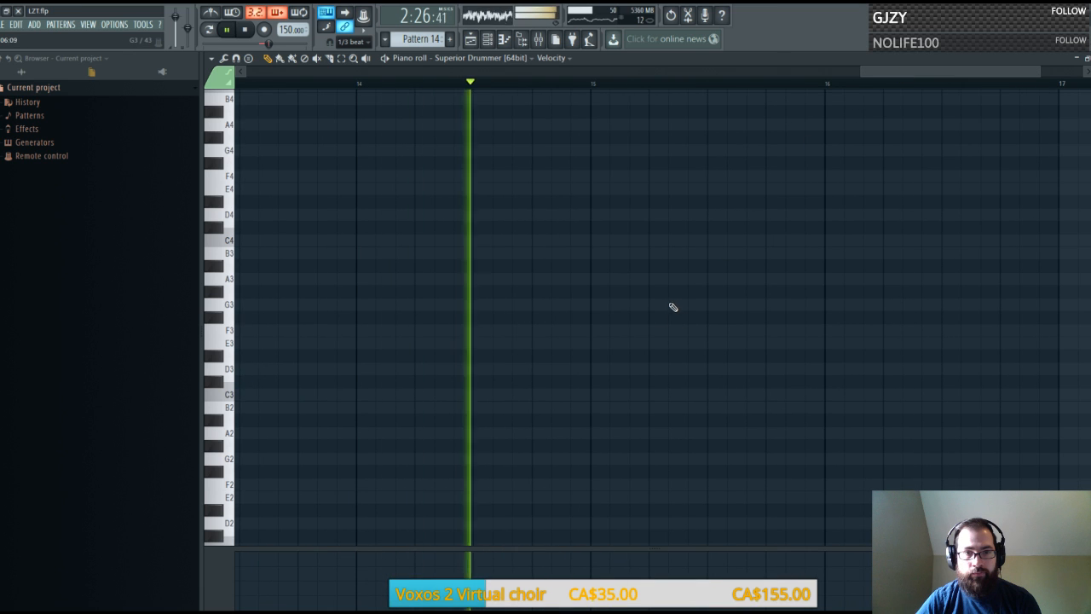
key("space")
left_click(476, 394)
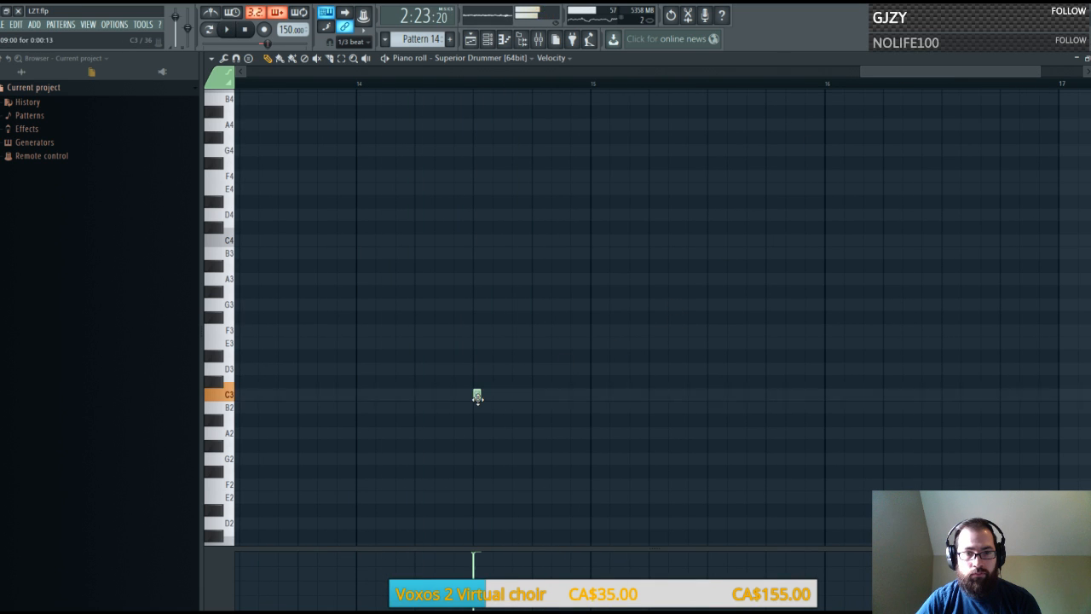
left_click(516, 394)
left_click(555, 394)
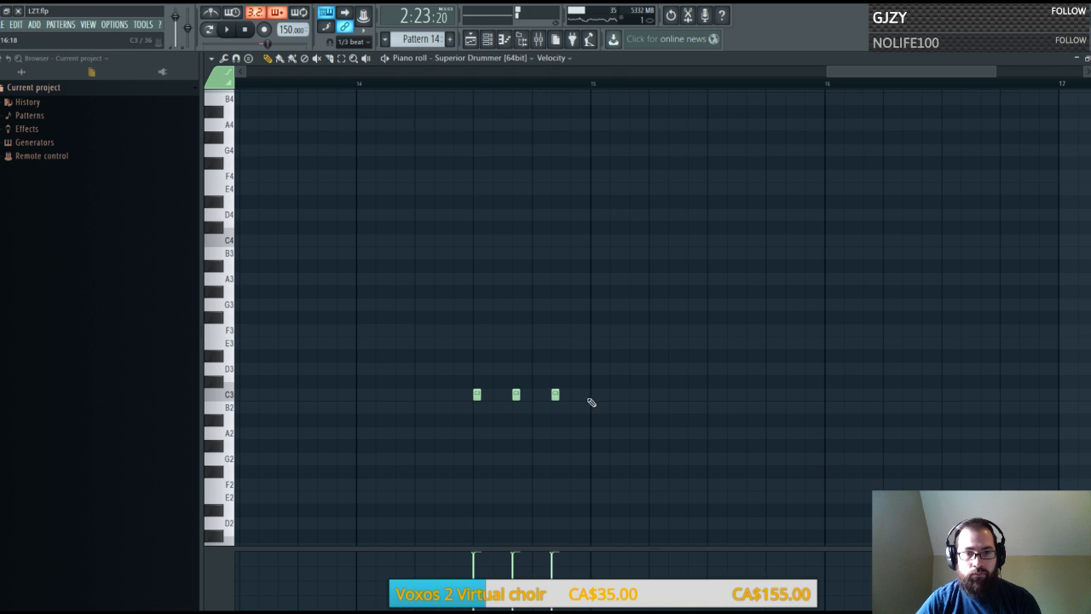
Draw C3 notes on beats 1 and 1⅔ of bar 15, followed by notes every third of a beat from beat 2 to beat 3
left_click(594, 394)
left_click(633, 394)
left_click(653, 394)
left_click(672, 394)
left_click(691, 394)
key("space")
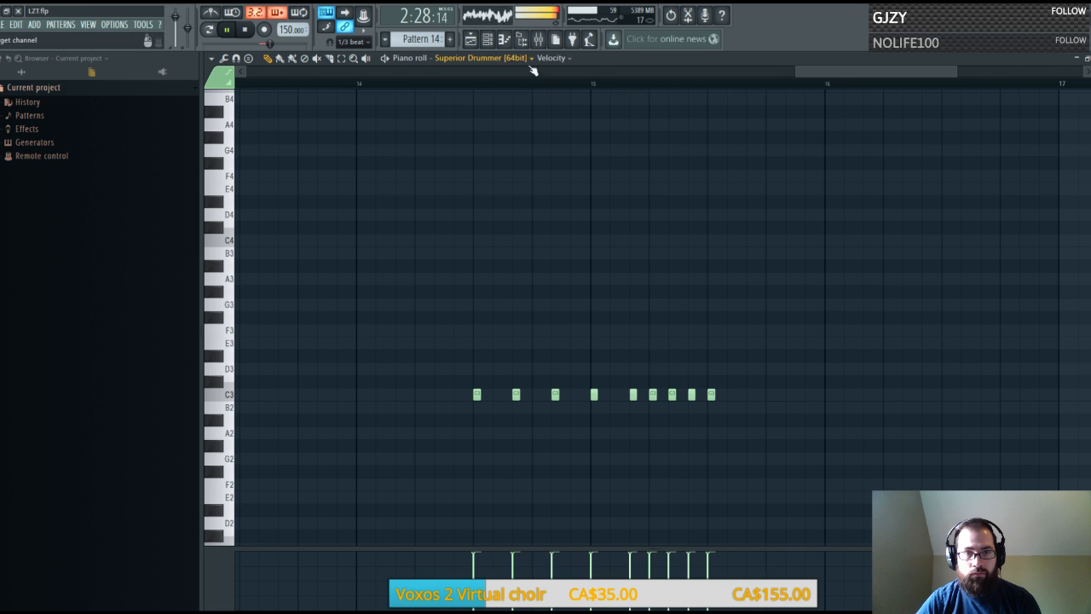
Check the extent of the Pattern 14 clip in the Playlist, and play its notes through to the start of bar 16
key("F5")
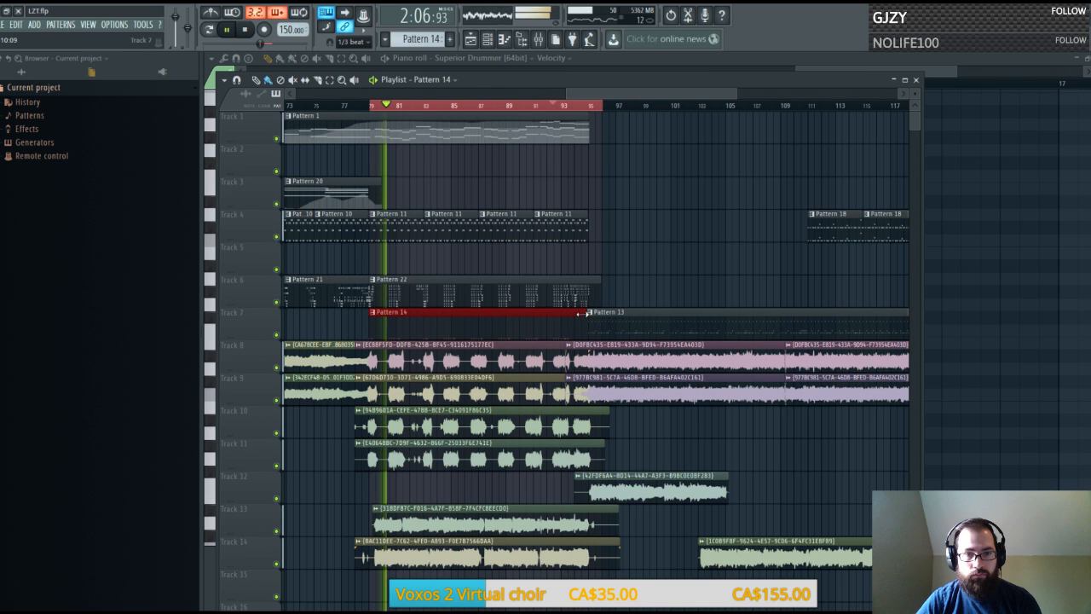
double_click(575, 321)
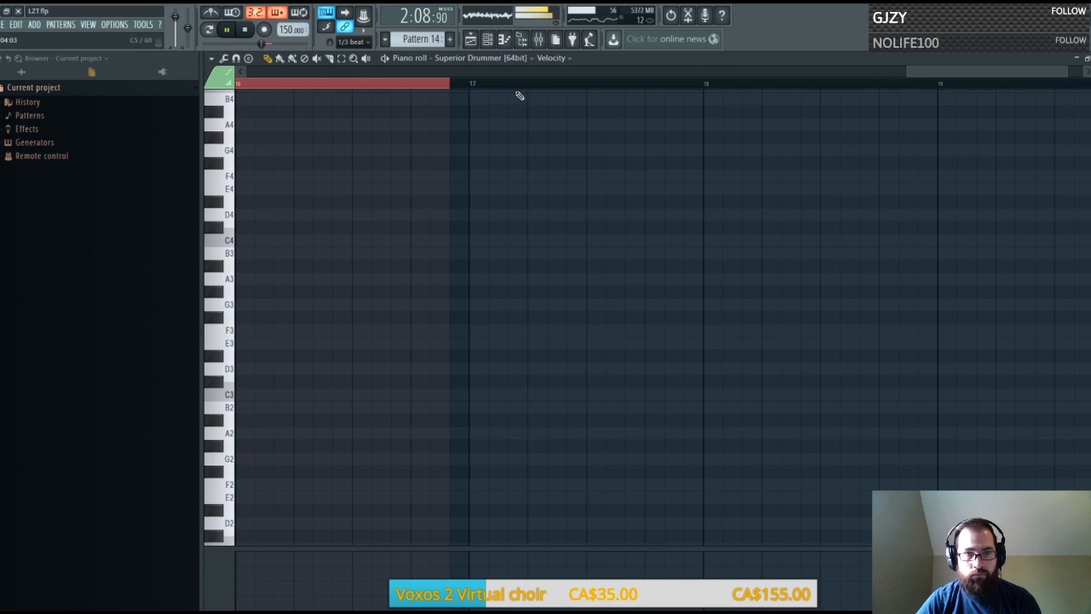
scroll(505, 85, "down", 2)
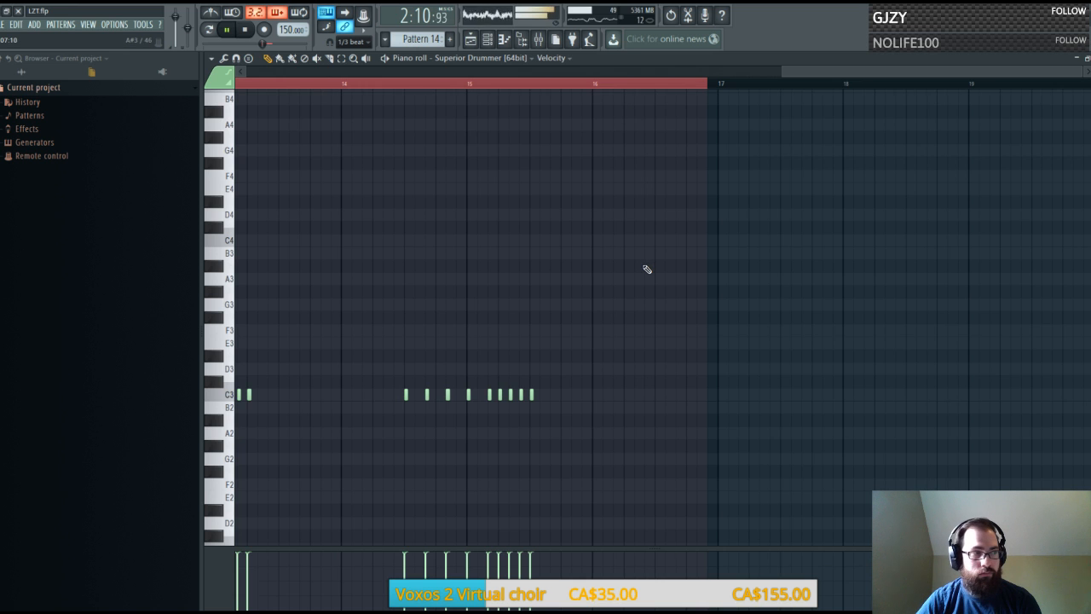
scroll(646, 90, "up", 2)
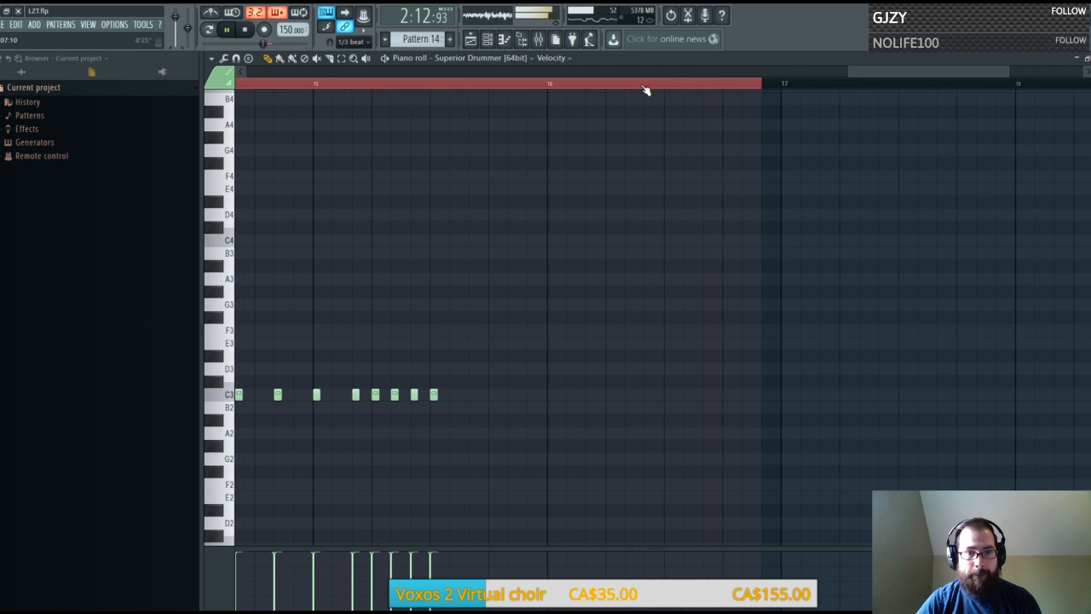
left_click_drag(871, 68, 838, 70)
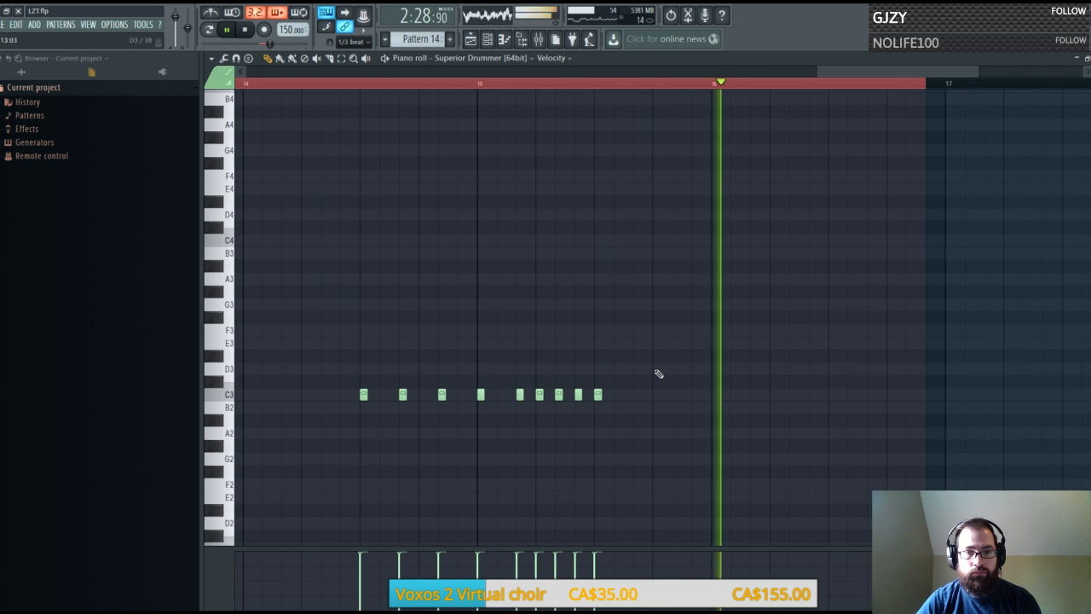
key("space")
Continue the C3 notes every third of a beat from after beat 3 of bar 15 to the end of bar 16
left_click(618, 395)
left_click(639, 395)
left_click(658, 395)
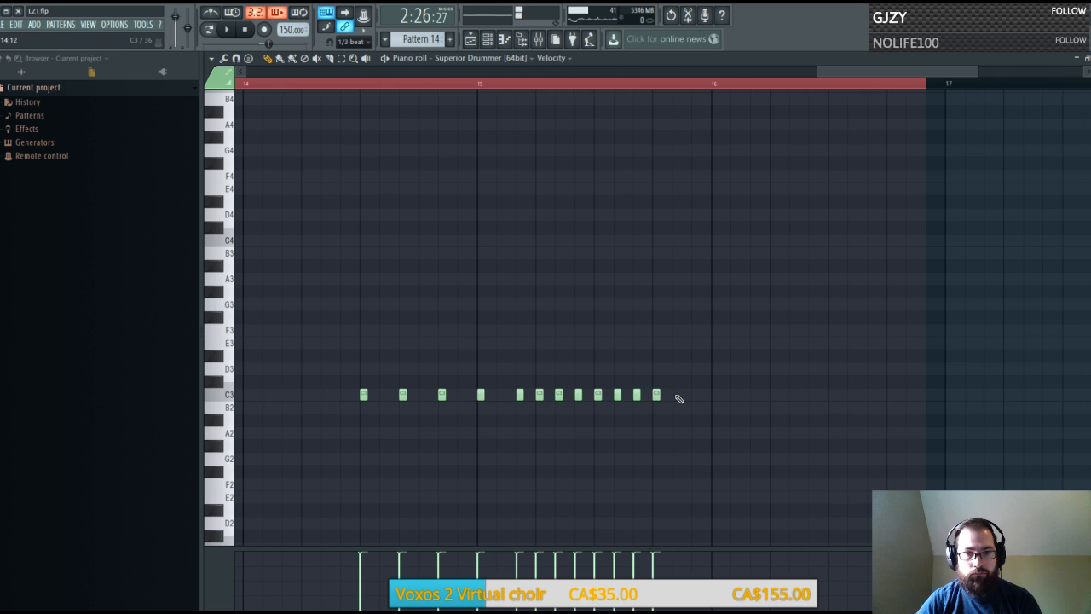
left_click(698, 395)
left_click(717, 395)
left_click(737, 394)
left_click(756, 395)
left_click(794, 394)
left_click(774, 394)
left_click(814, 395)
left_click(833, 394)
left_click(853, 395)
left_click(872, 395)
left_click(909, 394)
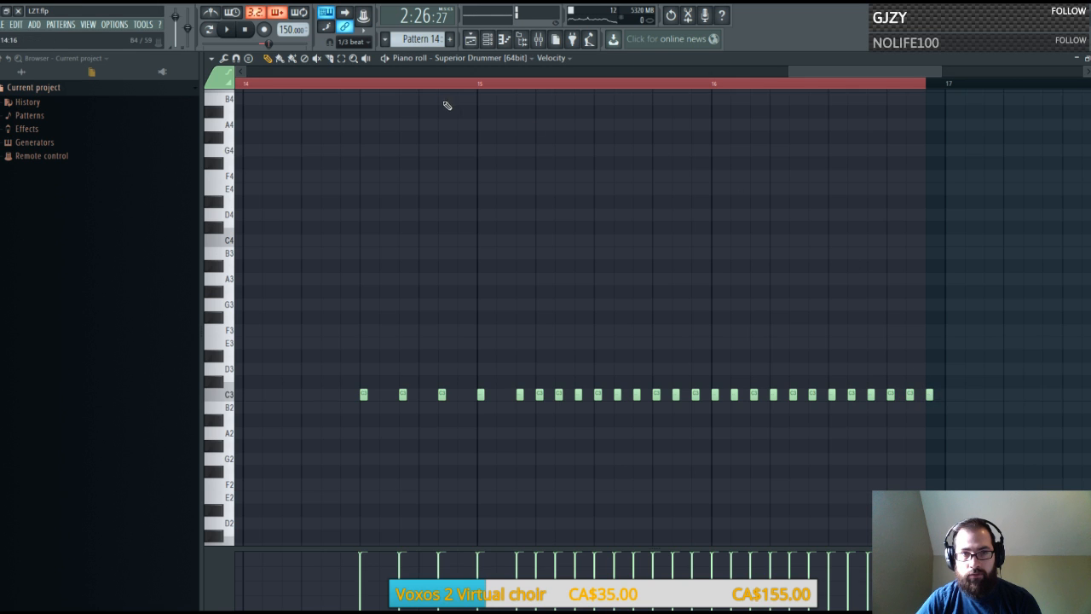
Extend the end of the Pattern 14 clip on Track 7 of the Playlist to bar 95
left_click(521, 39)
left_click(1090, 57)
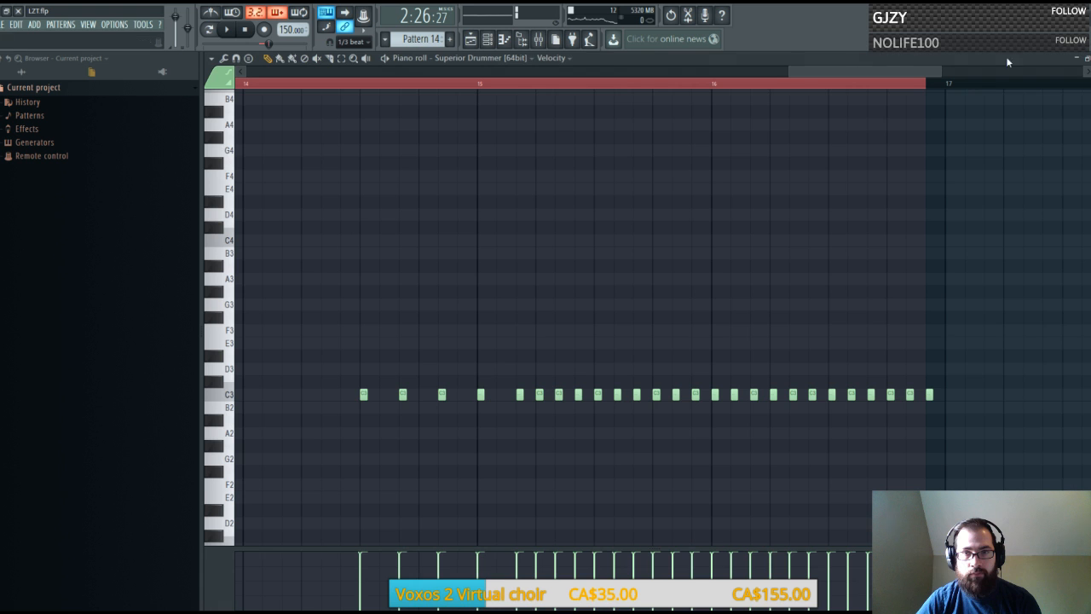
left_click(1090, 57)
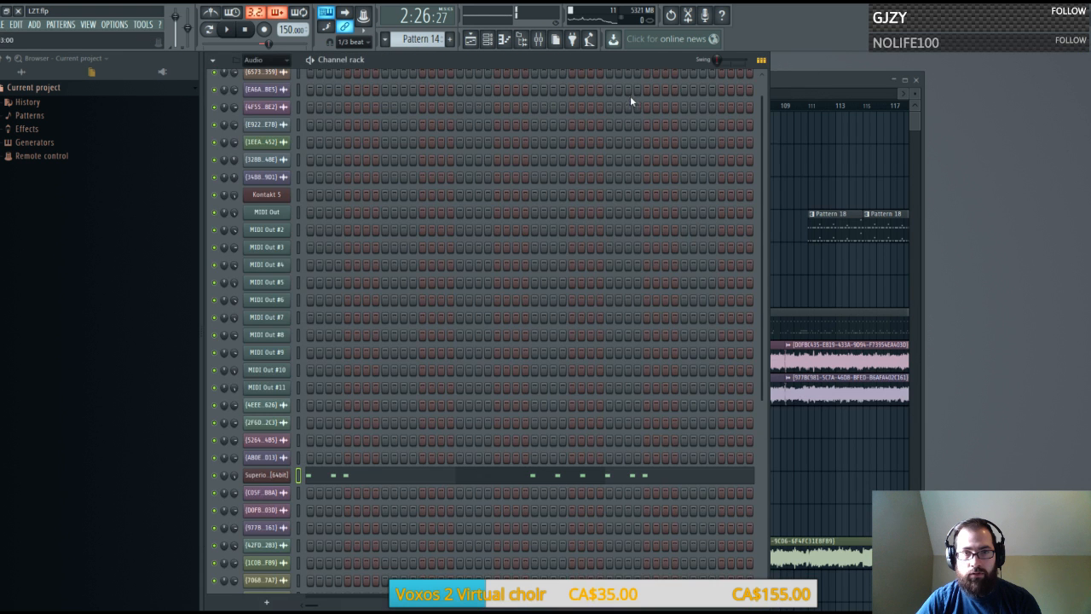
left_click(798, 78)
scroll(583, 106, "up", 3)
scroll(583, 106, "up", 5)
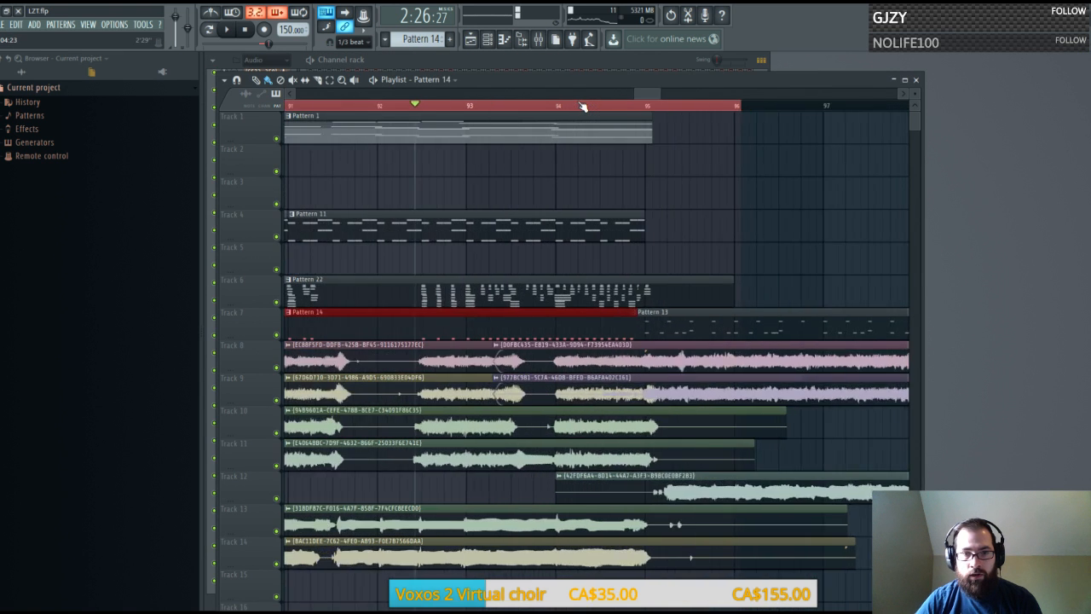
left_click_drag(821, 316, 840, 317)
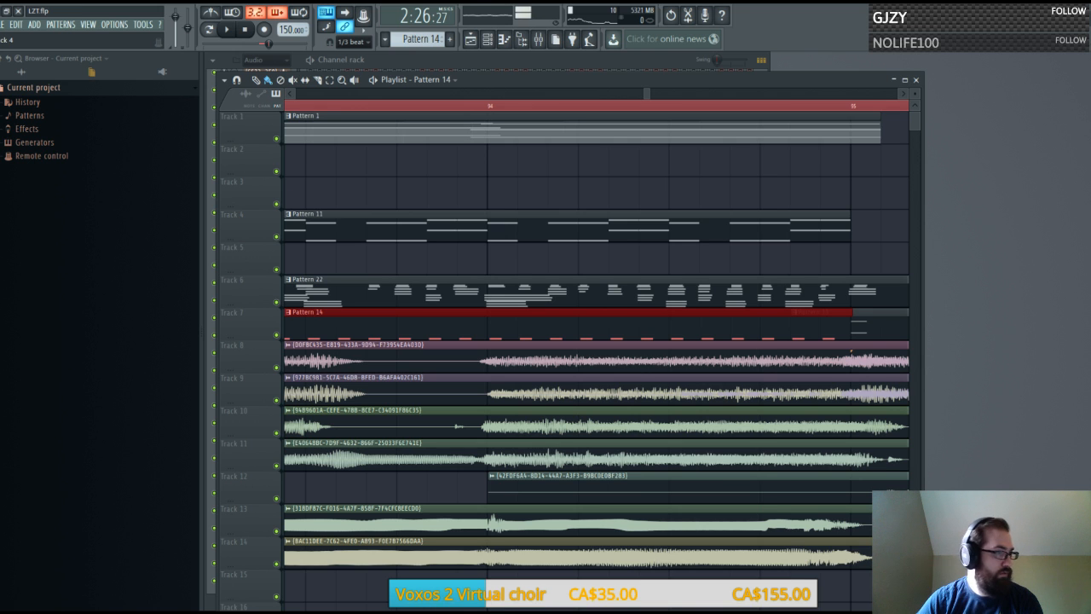
Reposition and reopen the Playlist window, and play the song over the end of the Pattern 14 clip
mouse_move(617, 81)
left_mouse_down()
mouse_move(655, 79)
mouse_move(605, 71)
left_mouse_up()
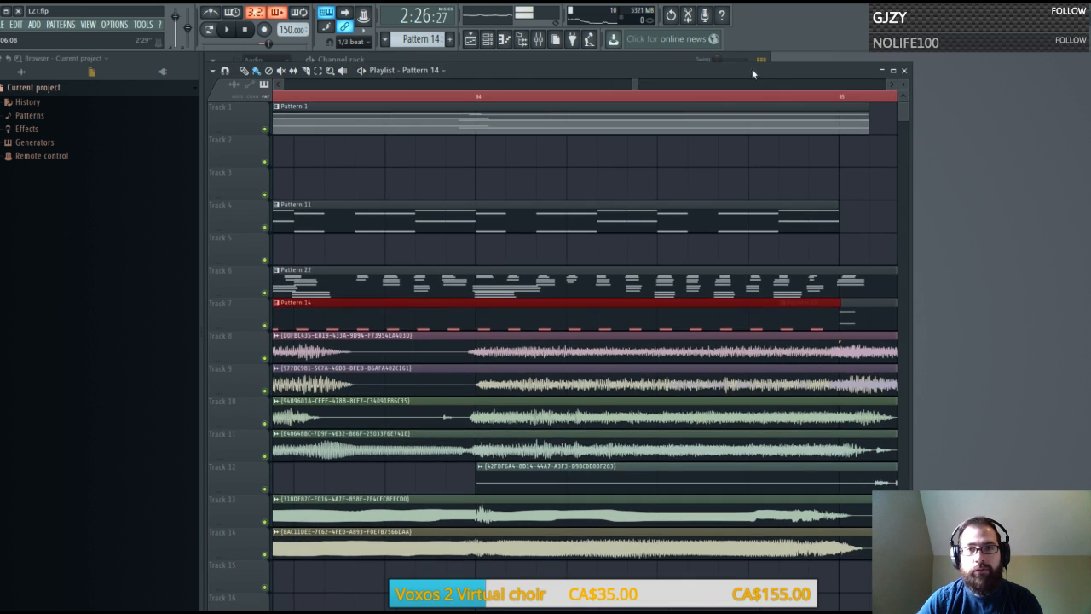
left_click(906, 72)
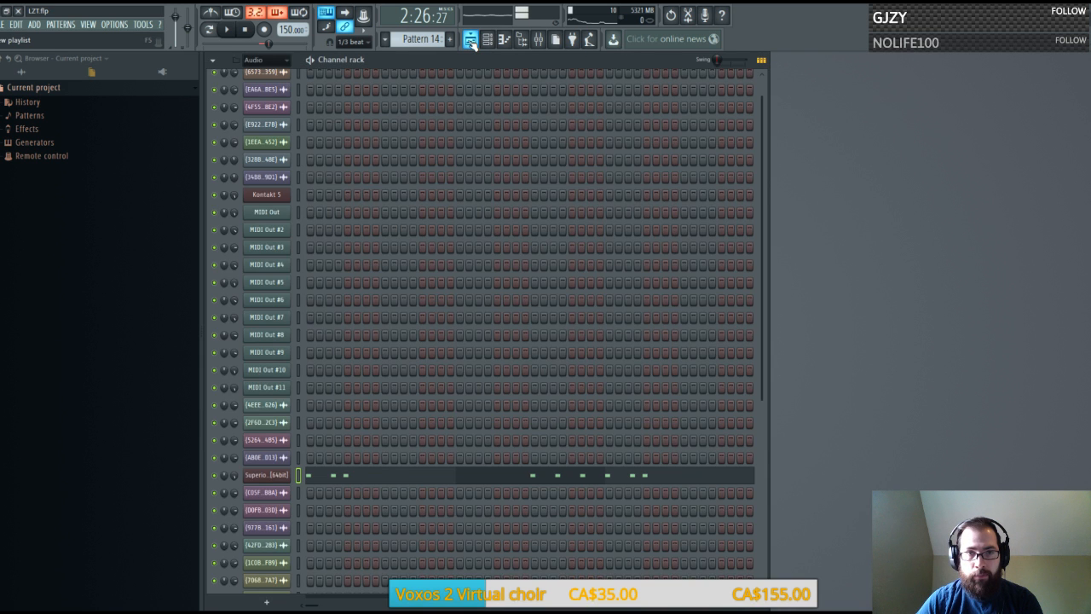
left_click(471, 40)
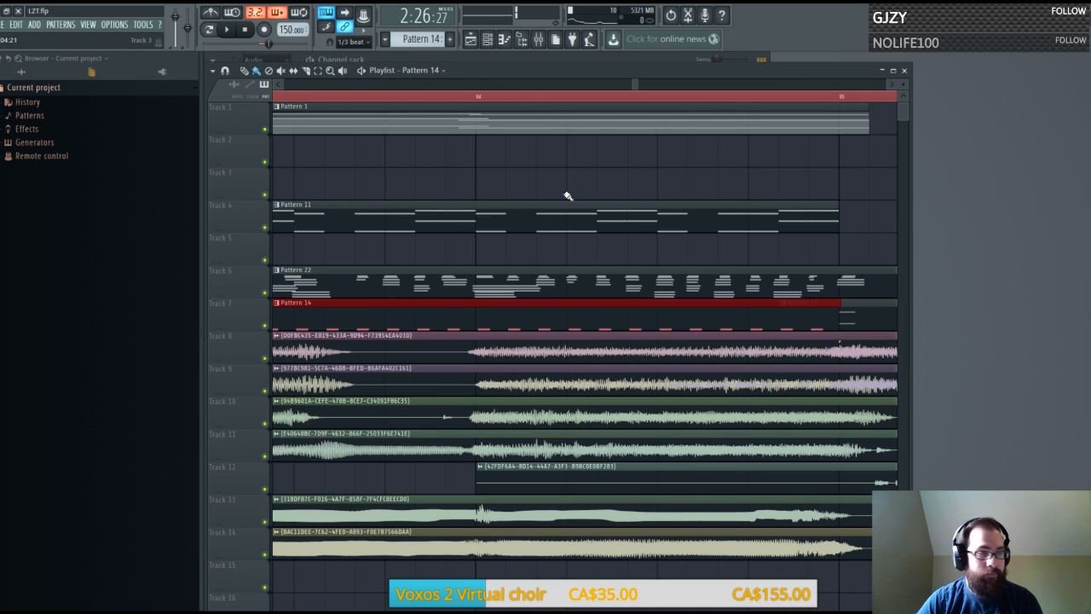
key("space")
scroll(620, 106, "down", 2)
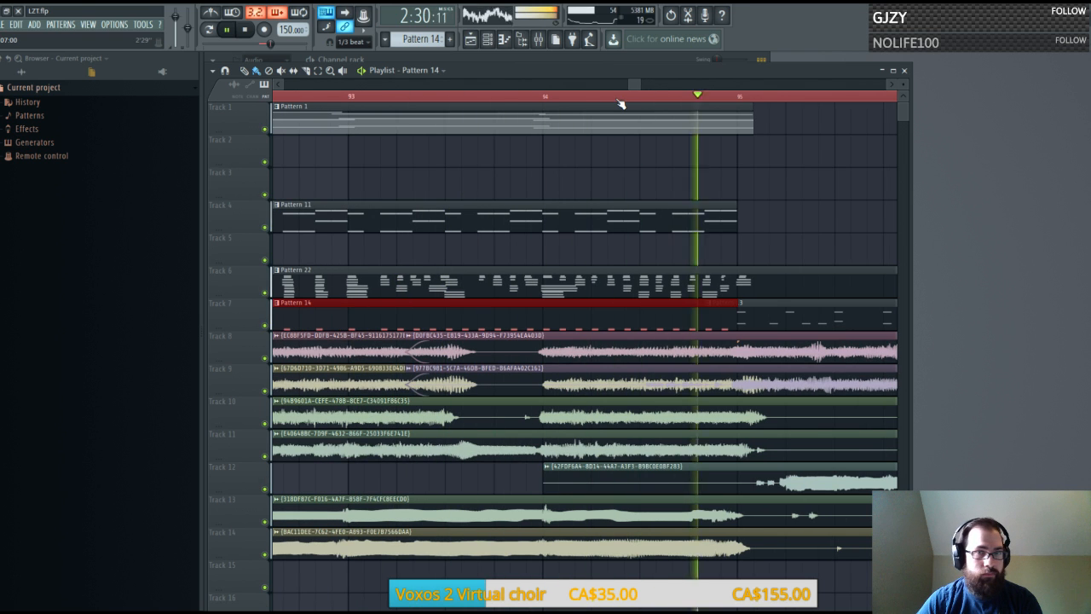
Stop playback, clear the Playlist time selection and set the song position to bar 96
left_click_drag(633, 82, 646, 83)
key("space")
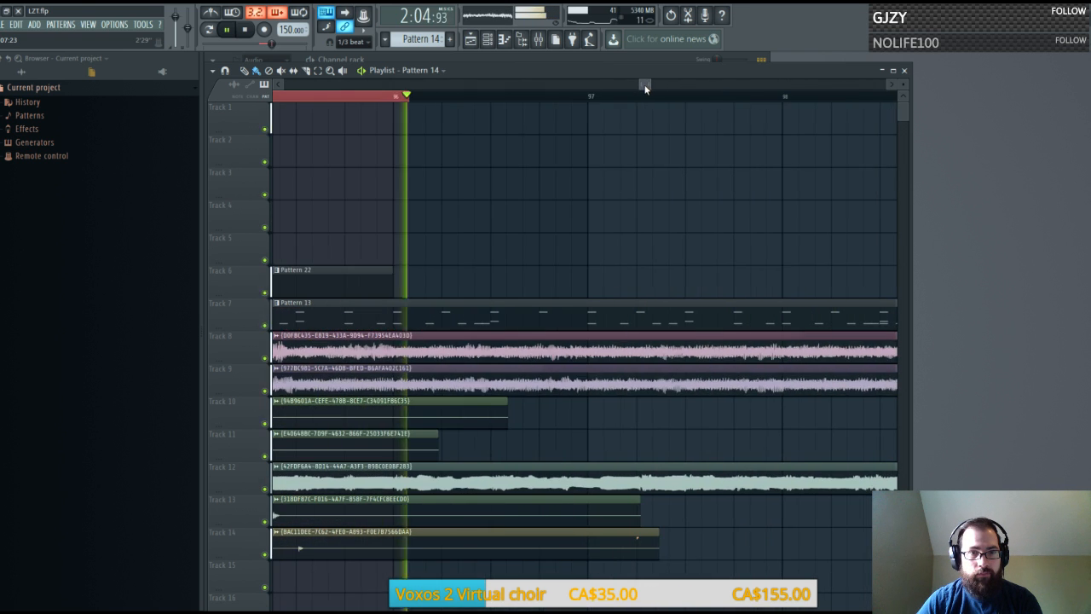
left_click(395, 96)
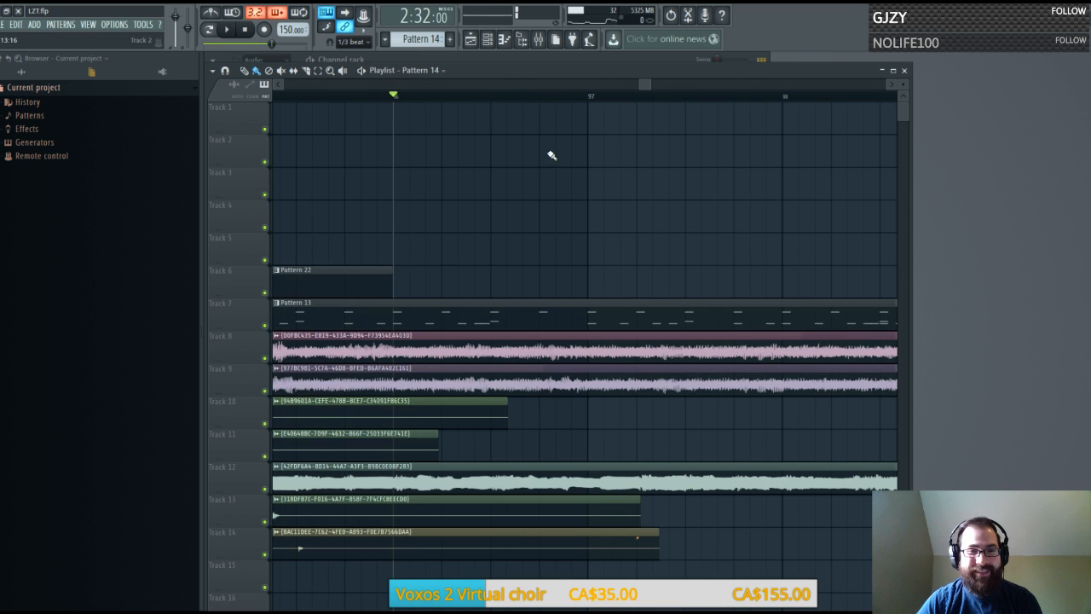
Play the song from between bars 94 and 95 across the transition from Pattern 14 to Pattern 13, and stop
mouse_move(648, 86)
left_mouse_down()
mouse_move(658, 88)
mouse_move(639, 90)
mouse_move(648, 84)
left_mouse_up()
scroll(643, 93, "down", 1)
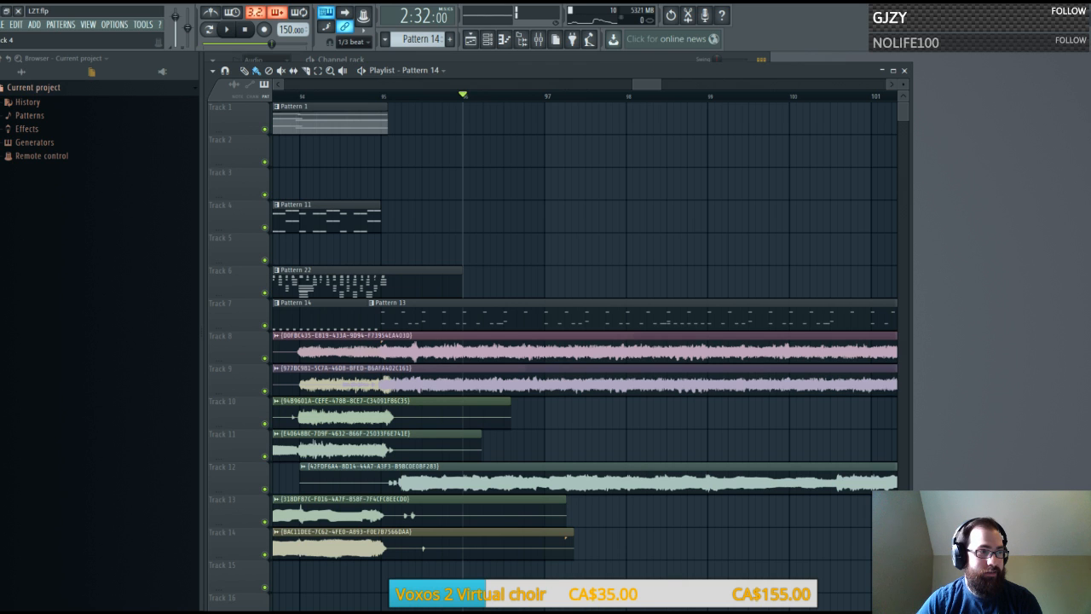
left_click(356, 96)
key("space")
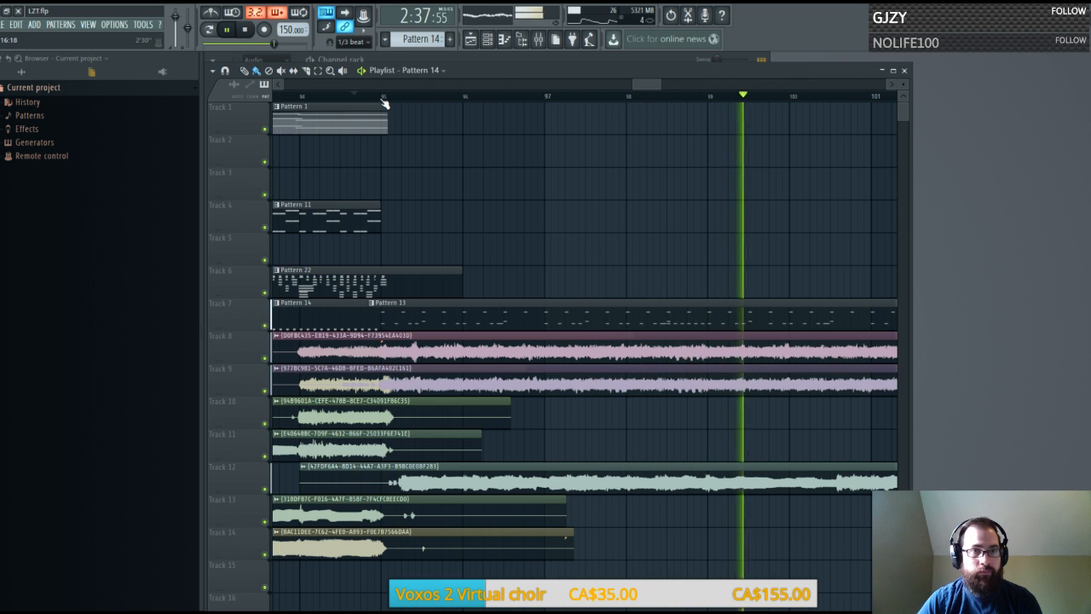
key("space")
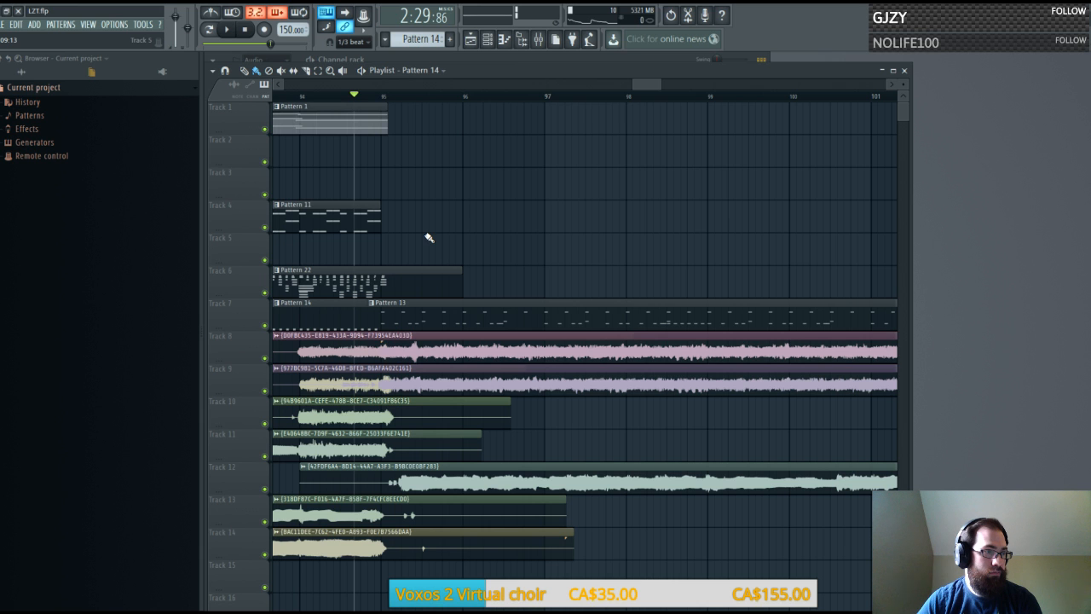
Play the song from just after bar 93 through the last part of the Pattern 14 clip, and stop
scroll(373, 97, "up", 4)
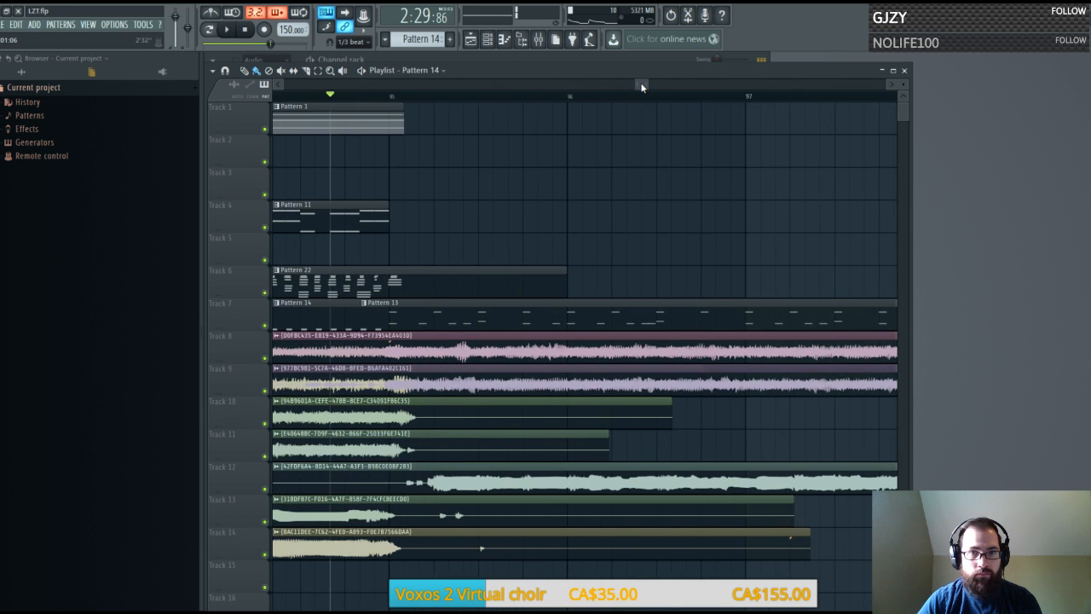
left_click_drag(642, 87, 634, 85)
left_click(446, 96)
key("space")
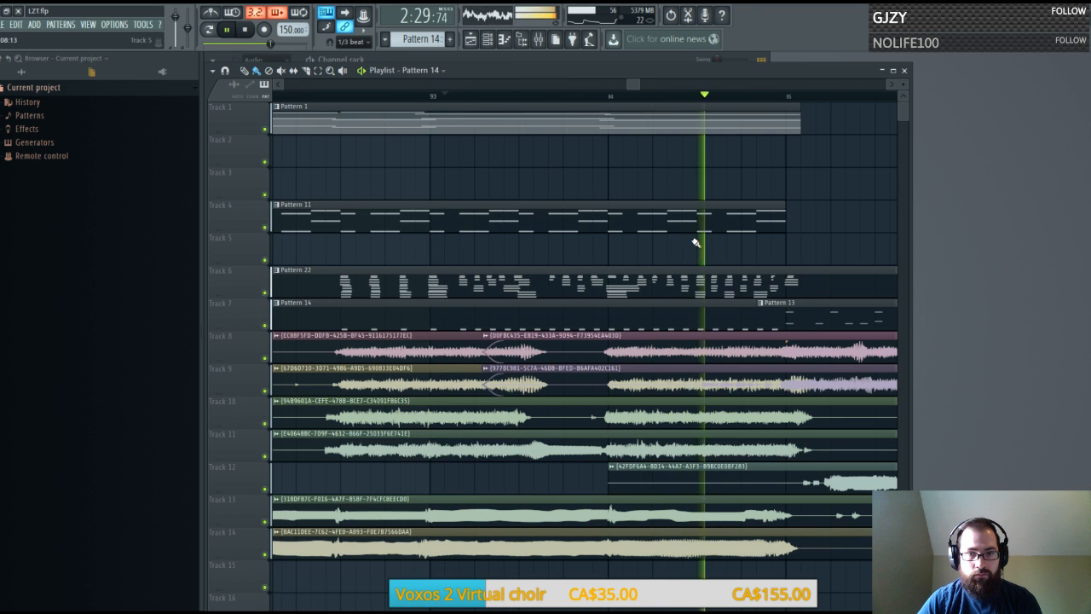
key("space")
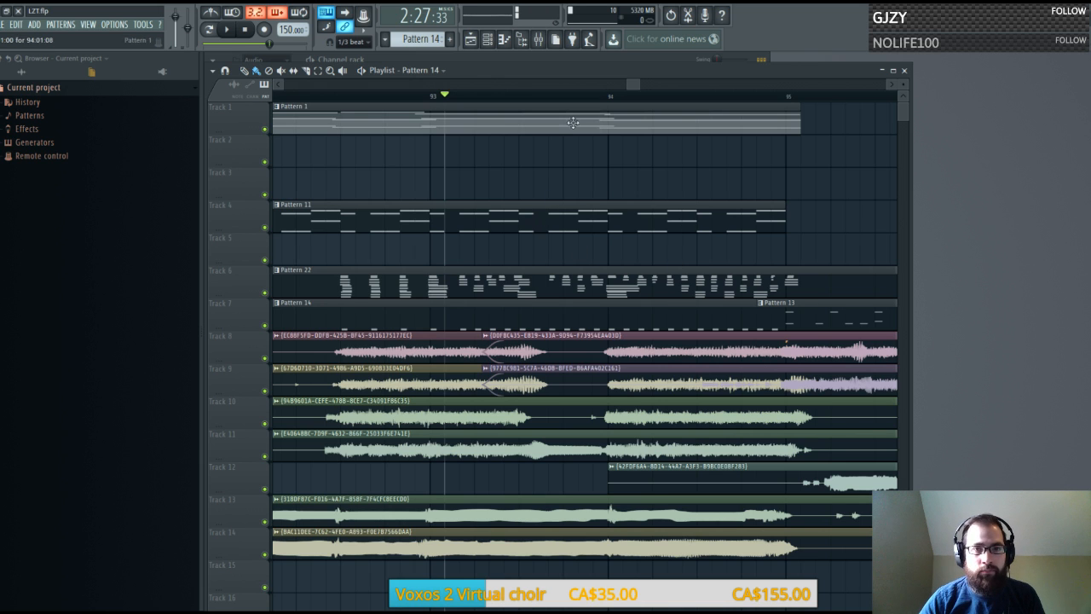
left_click(904, 69)
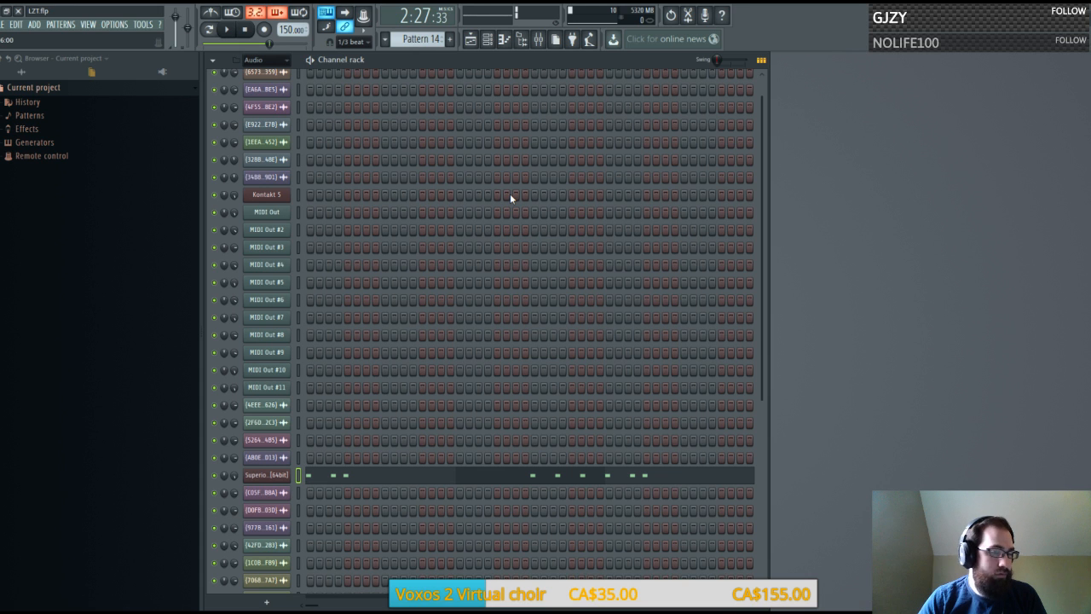
left_click(540, 41)
left_click(540, 40)
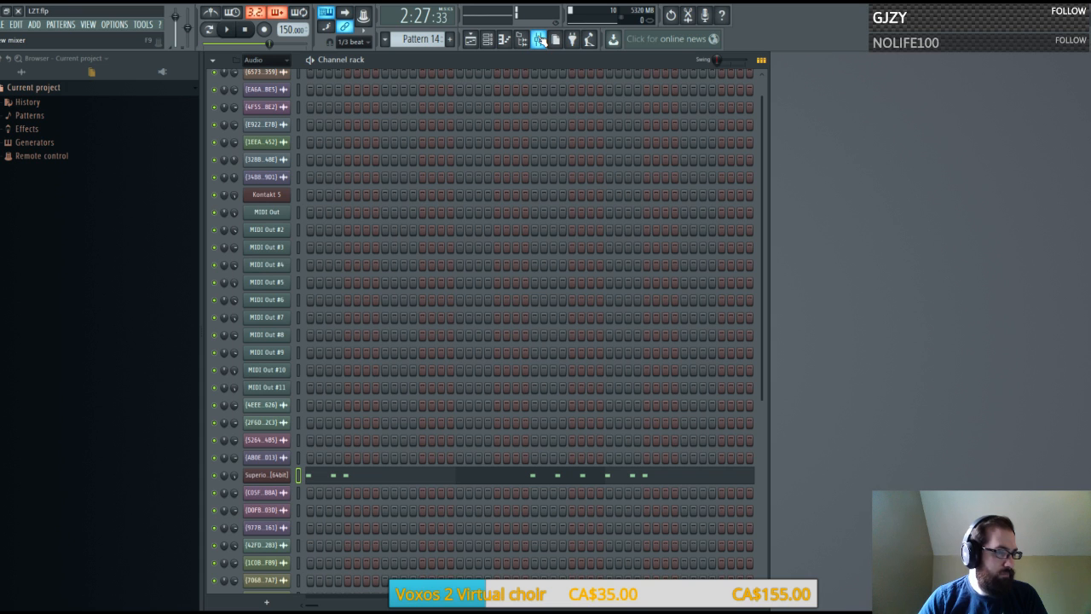
left_click(471, 39)
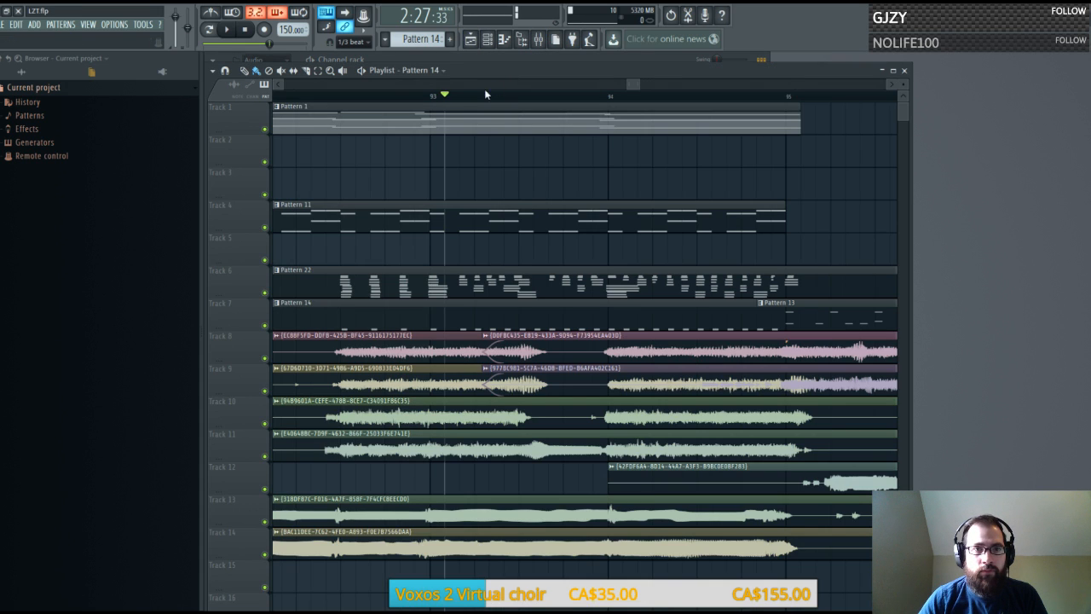
Play the song twice from just before bar 93, the second time past the start of Pattern 13 to bar 96
left_click(228, 30)
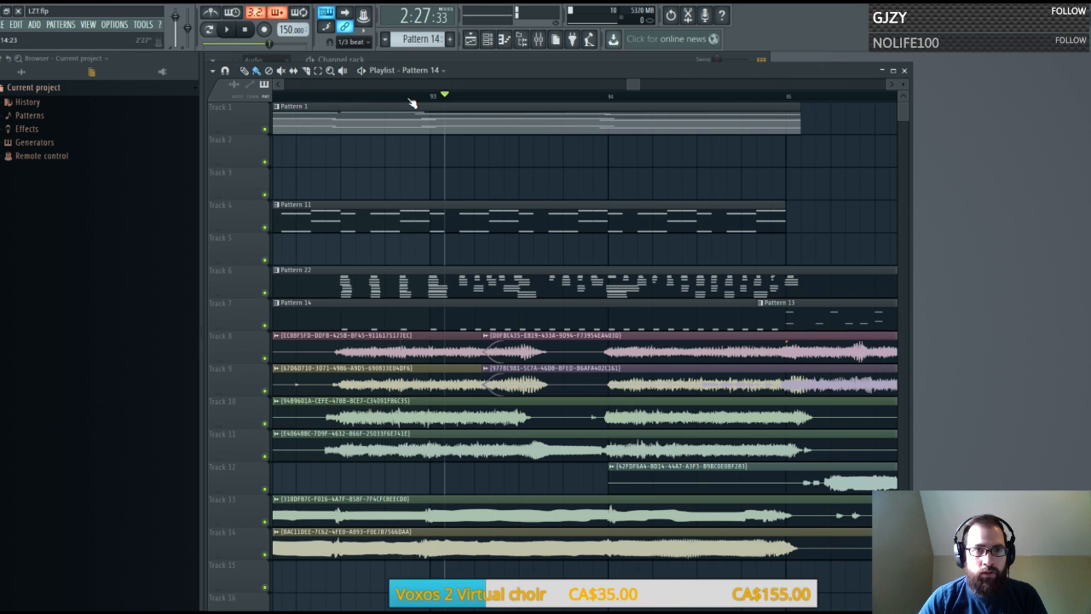
left_click(234, 31)
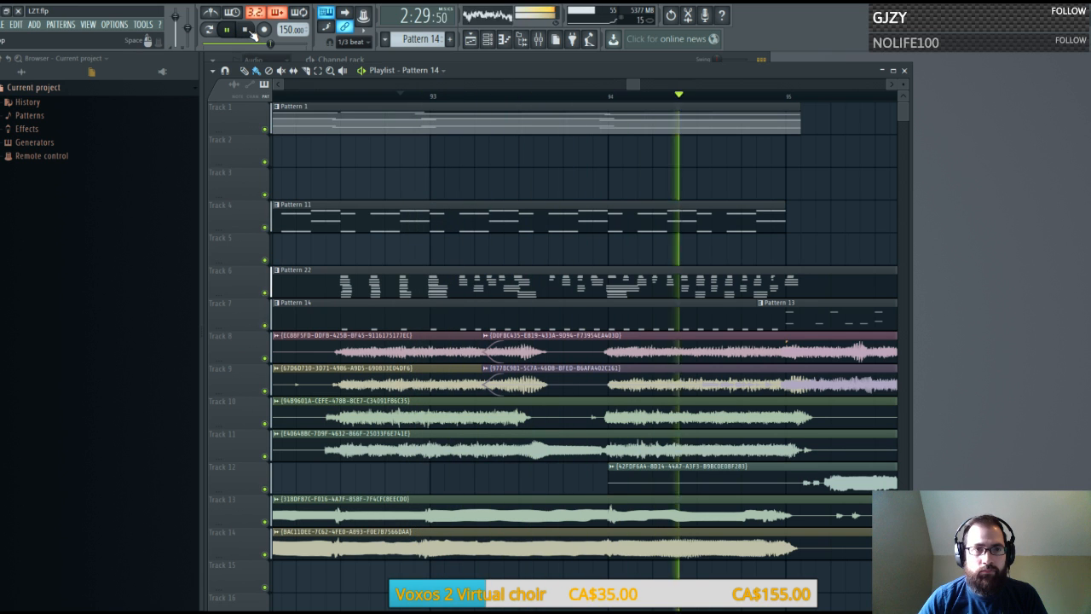
left_click(247, 30)
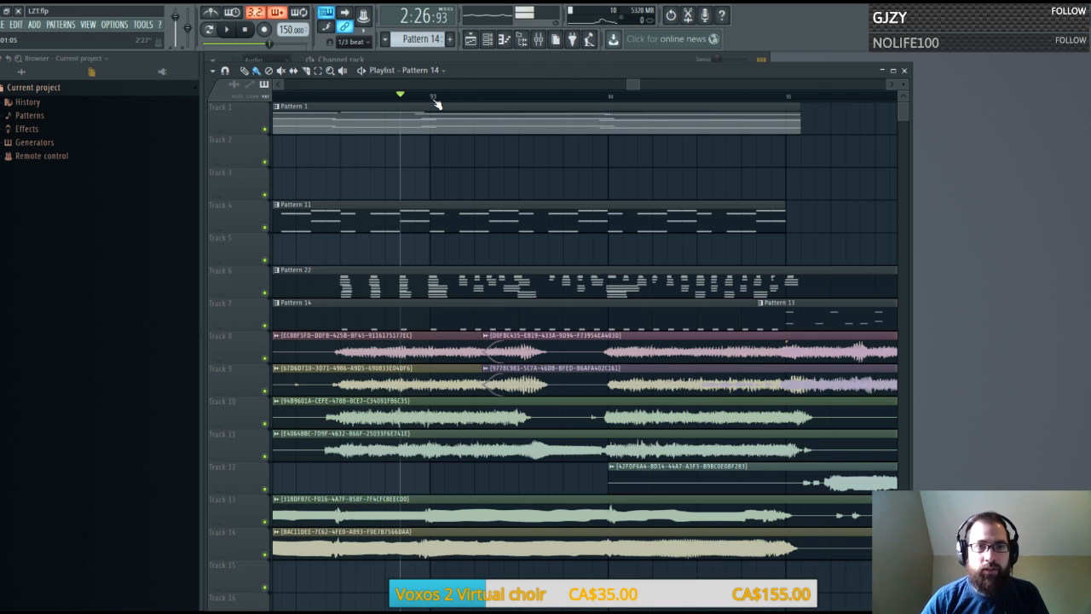
scroll(435, 102, "down", 1)
scroll(435, 102, "down", 1)
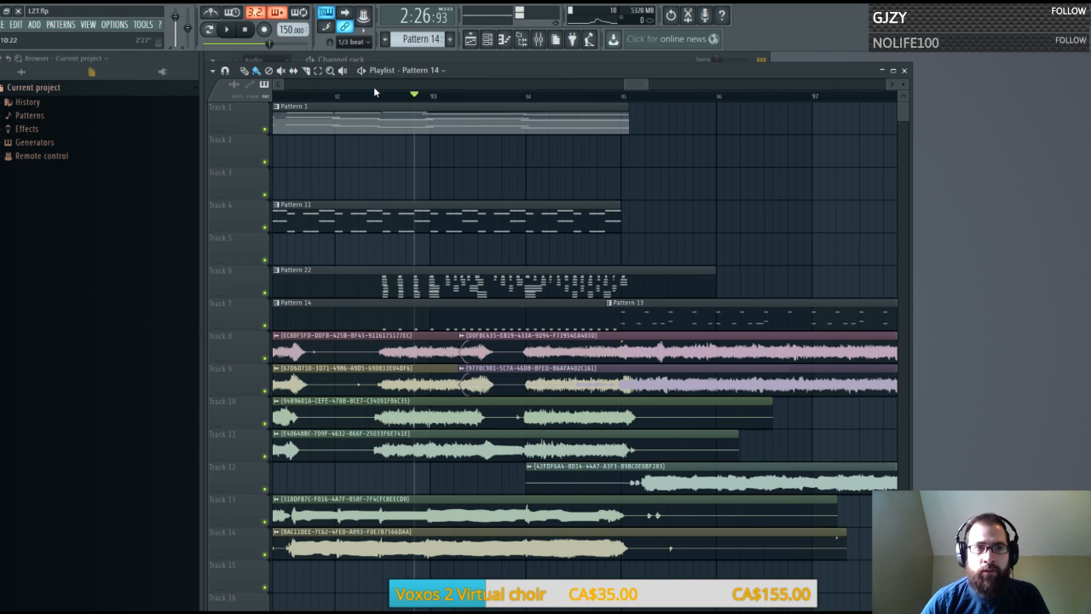
left_click(226, 29)
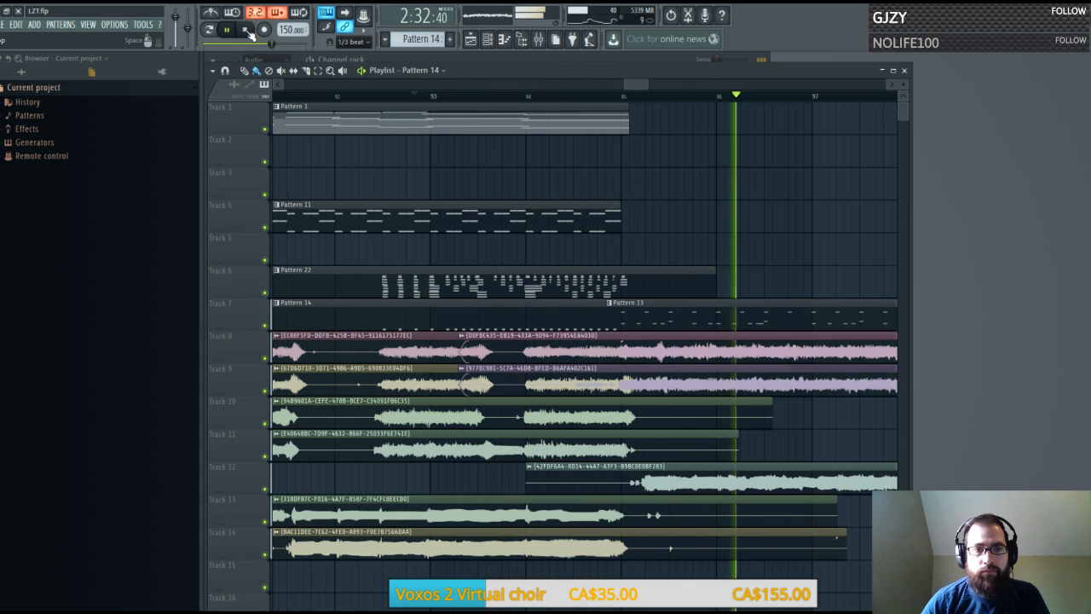
left_click(246, 29)
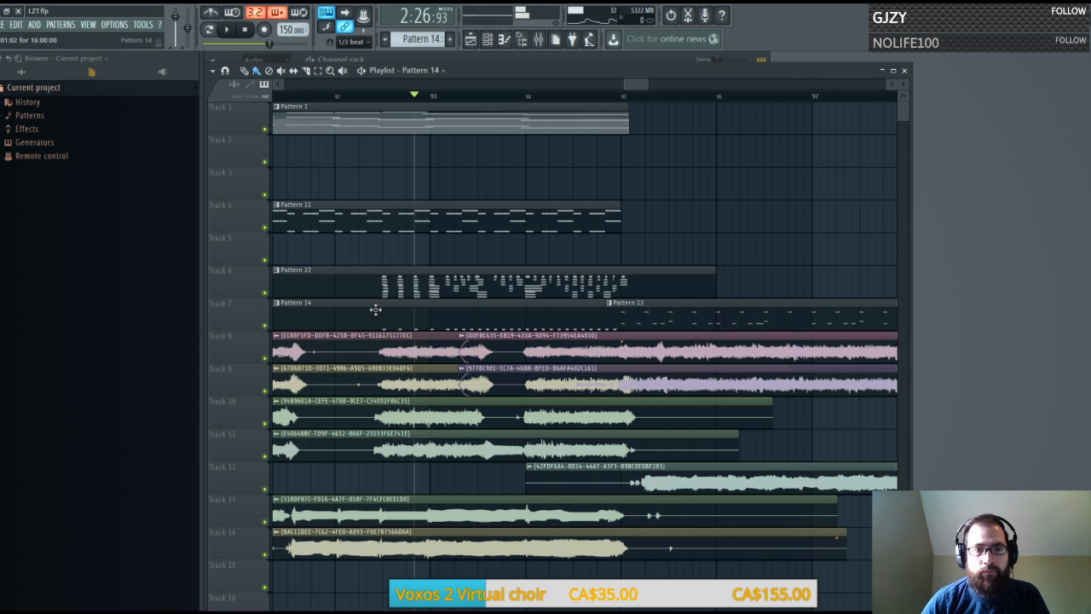
Open Pattern 14's Superior Drummer piano roll from the Playlist clip and audition the keys above C4
double_click(378, 309)
left_click_drag(814, 71, 255, 79)
scroll(273, 71, "up", 1)
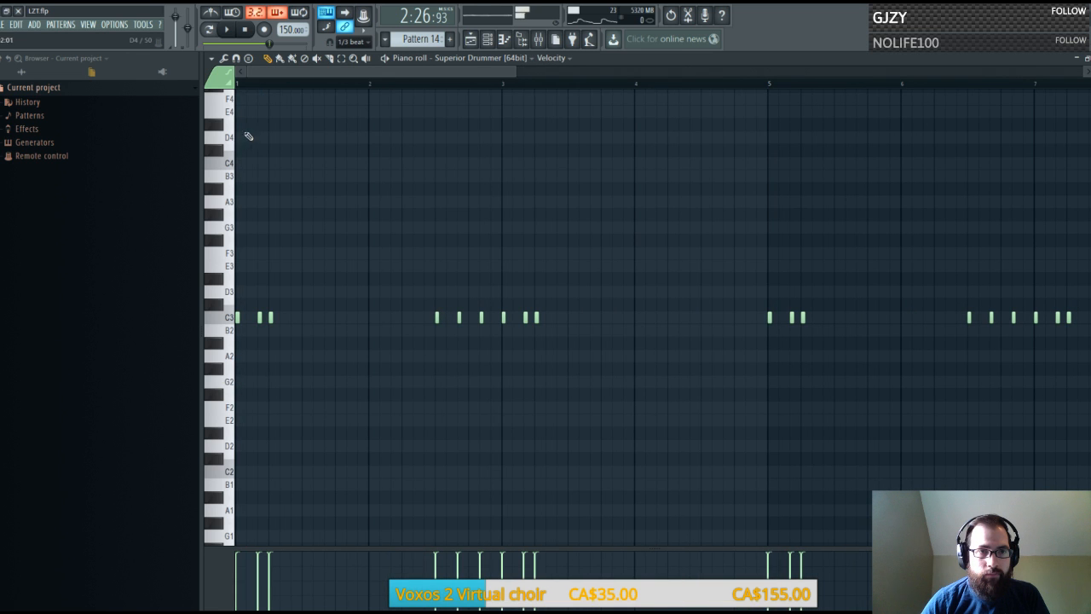
scroll(247, 129, "up", 1)
left_click(231, 128)
left_click(227, 137)
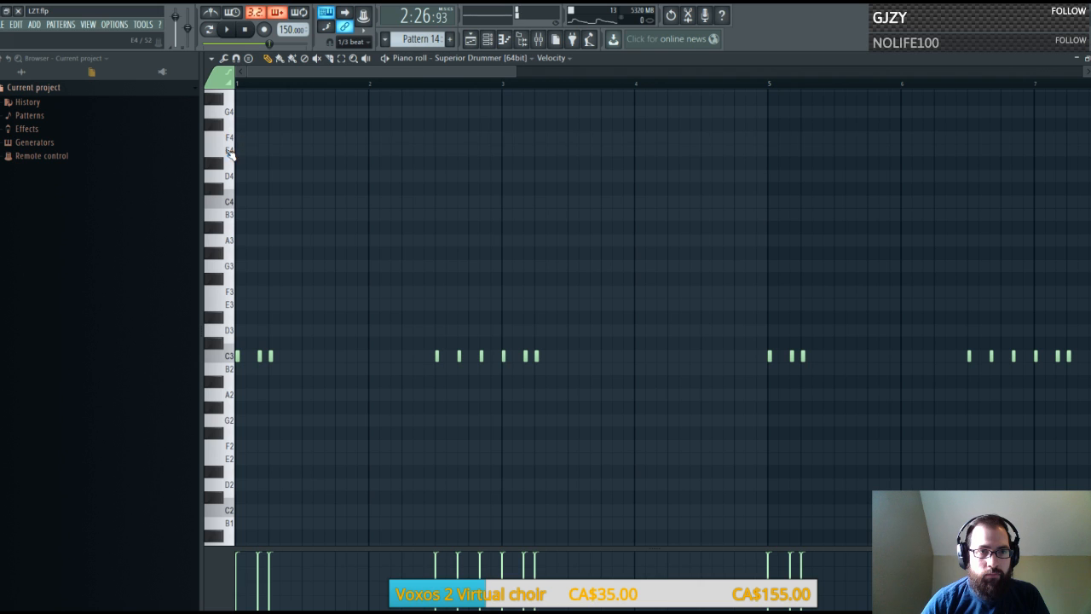
Add an E4 note on bar 1's first C3 hit, G2 on the second and F2 on the third, and play the pattern
left_click(240, 151)
left_click(259, 419)
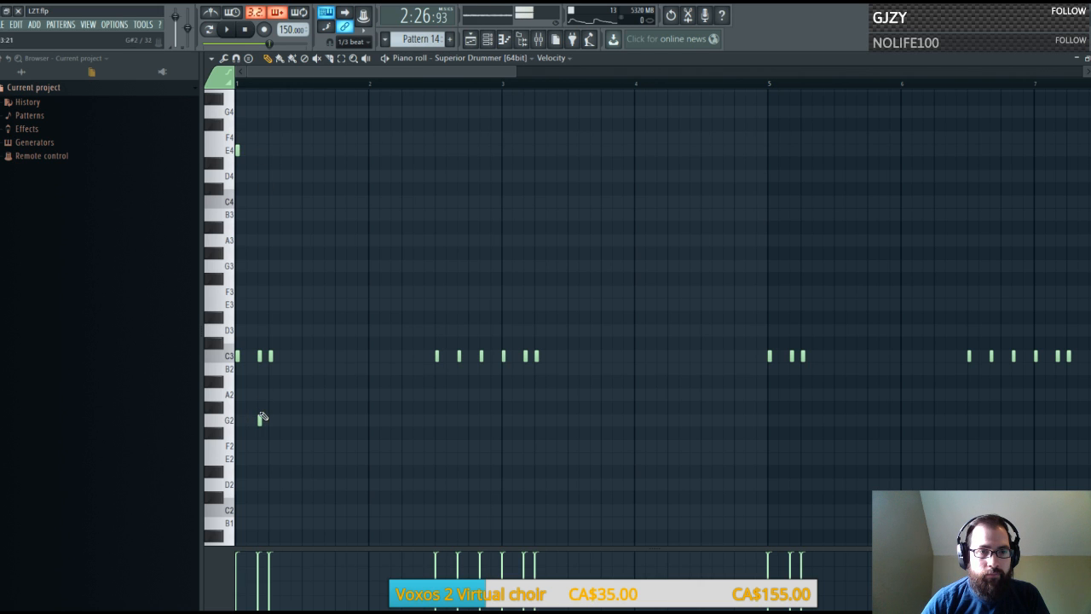
left_click(271, 445)
scroll(254, 75, "up", 2)
key("space")
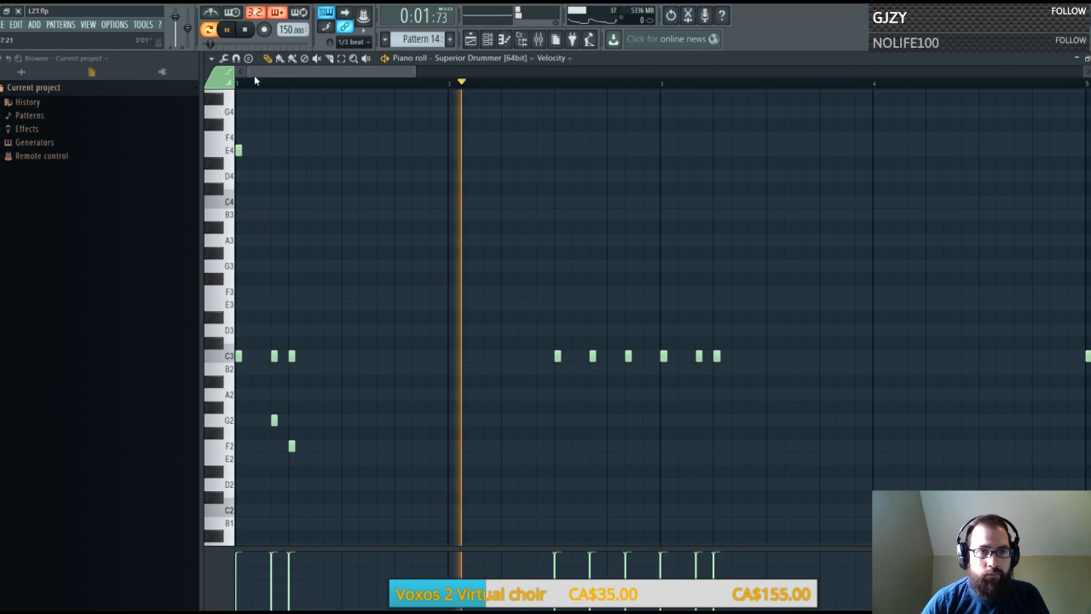
left_click(246, 30)
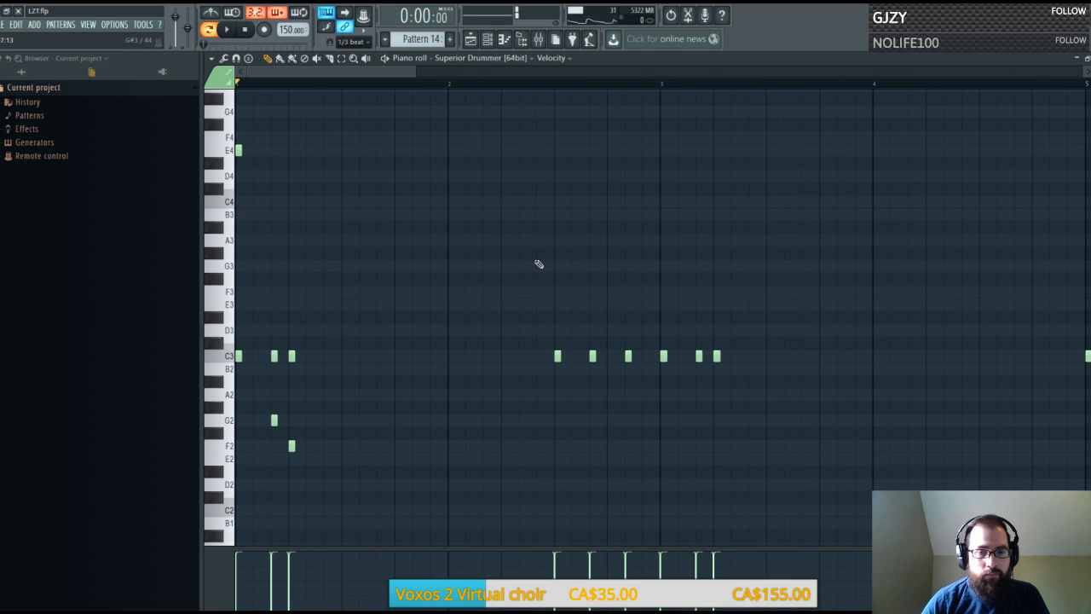
Add G3 notes over the first two C3 hits late in bar 2 and F3 notes over the next four hits into bar 3
left_click(578, 293)
right_click(577, 294)
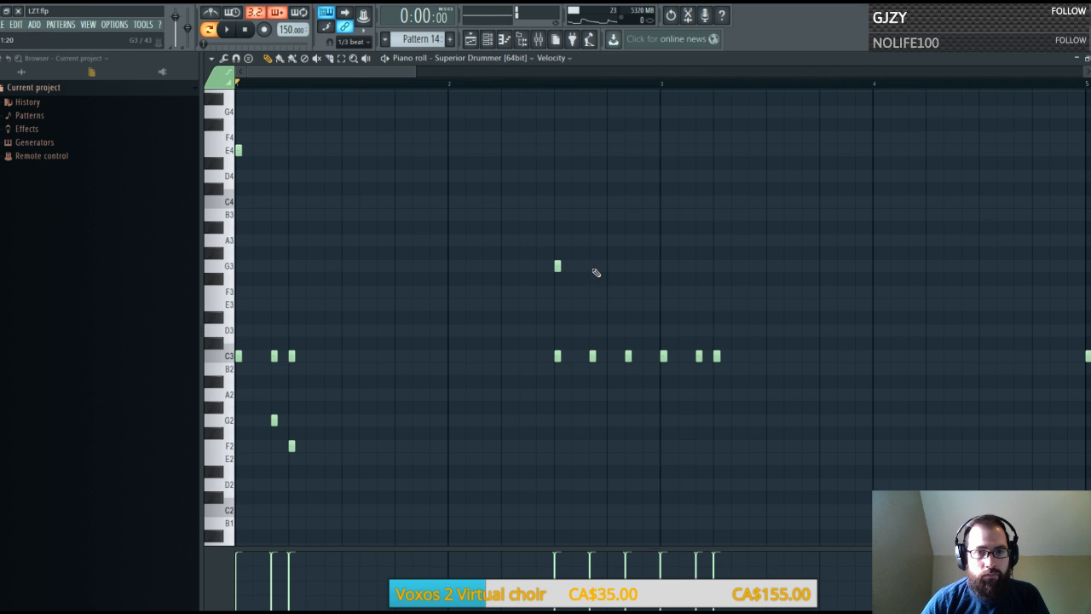
left_click(595, 268)
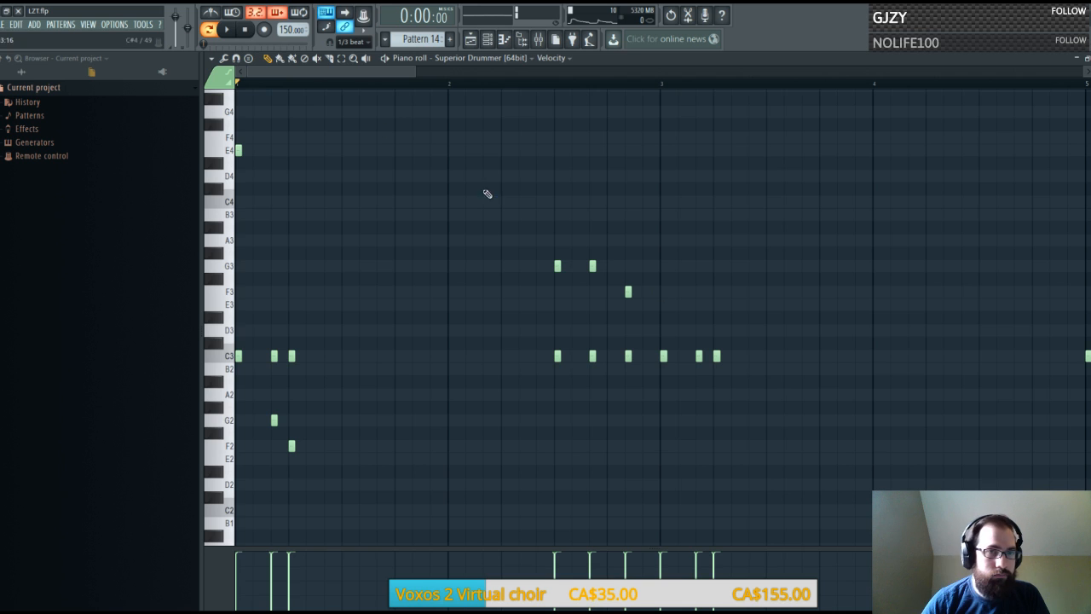
left_click(226, 30)
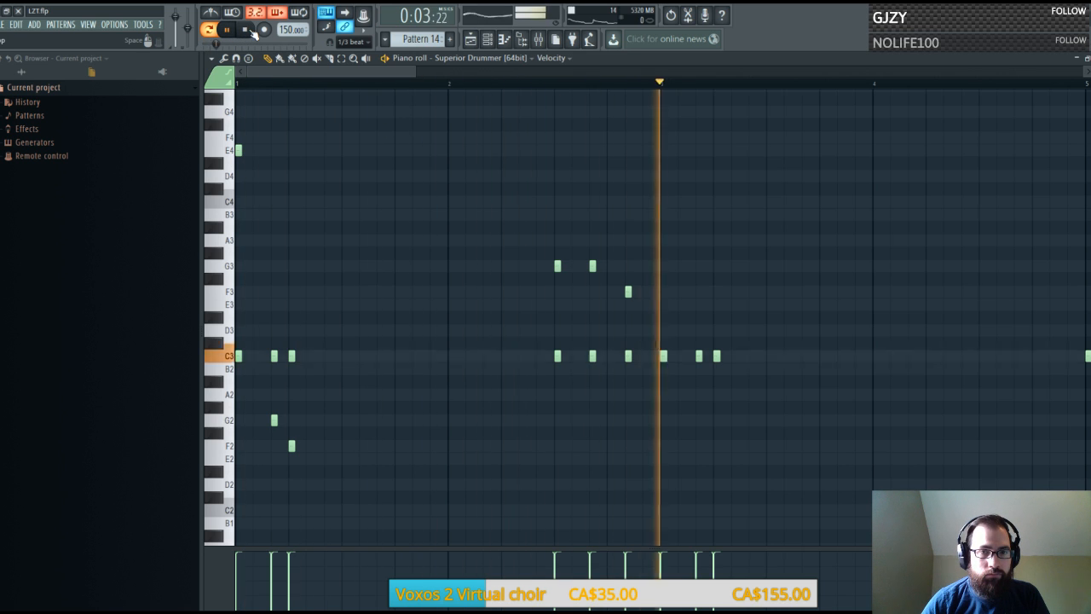
left_click(247, 29)
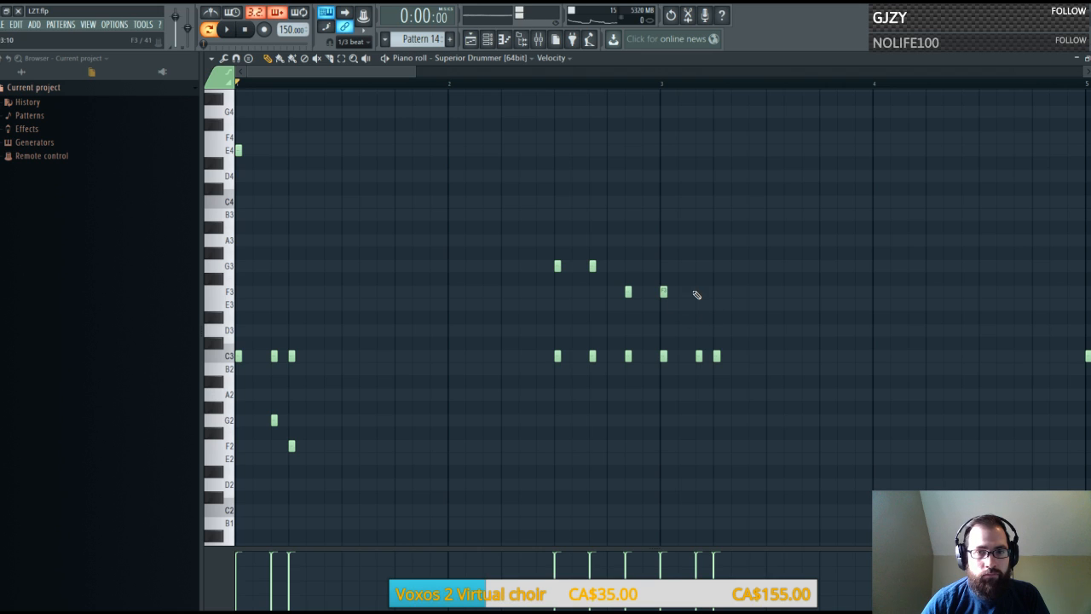
left_click(716, 291)
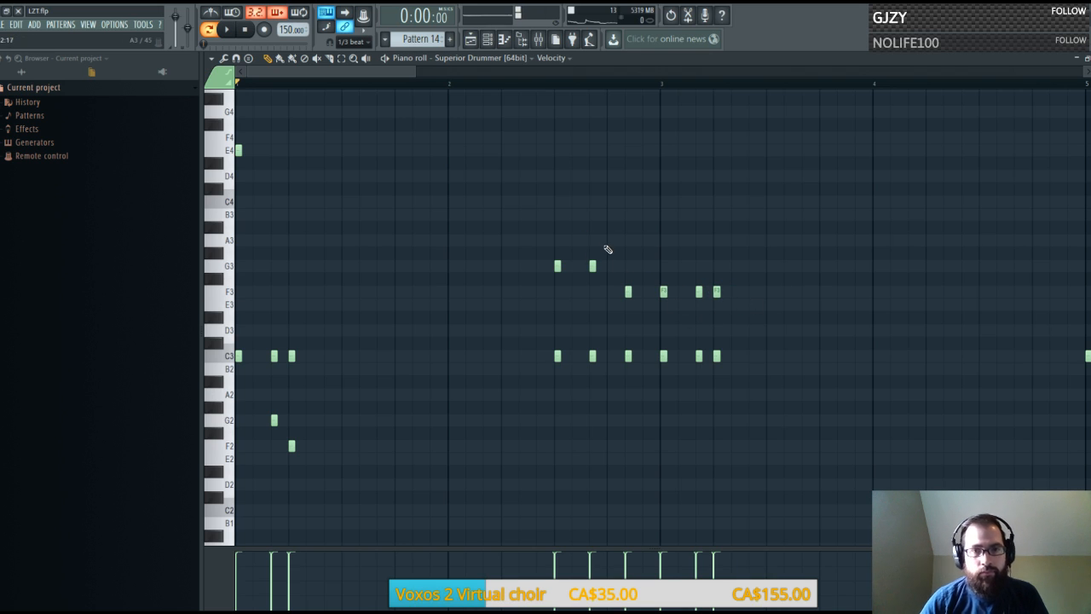
Raise the two G3 notes and first F3 note in bar 2 by two semitones to A3, A3 and G3, and play
left_click_drag(638, 248, 552, 310)
left_click_drag(557, 267, 559, 239)
key("space")
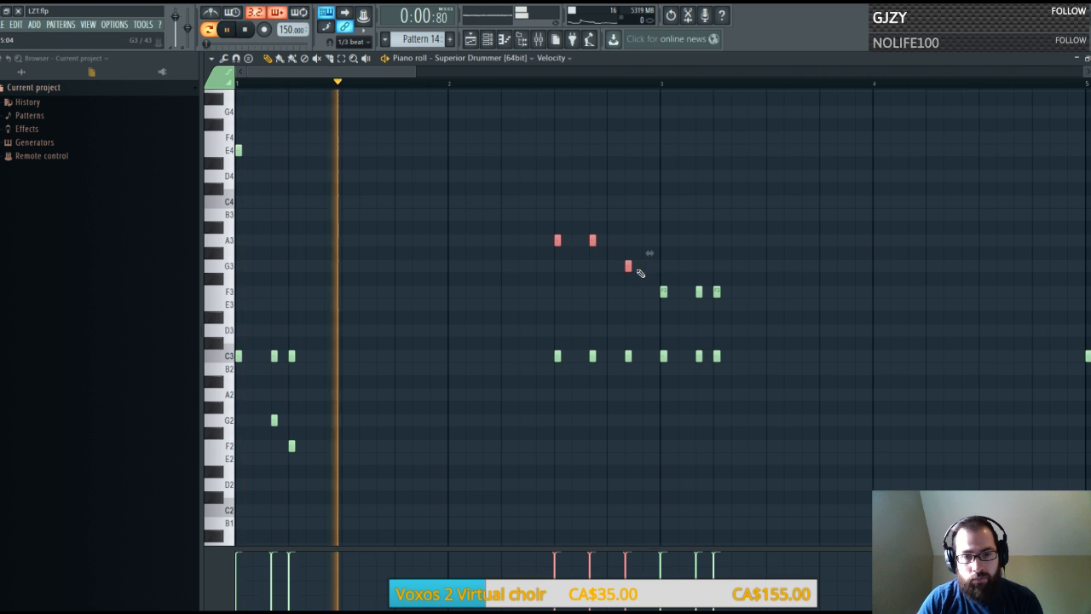
Nudge the six A3, G3 and F3 notes across bars 2 and 3 slightly later, and play the pattern back
left_click_drag(544, 221, 754, 312)
left_click_drag(556, 240, 559, 241)
key("space")
key("space")
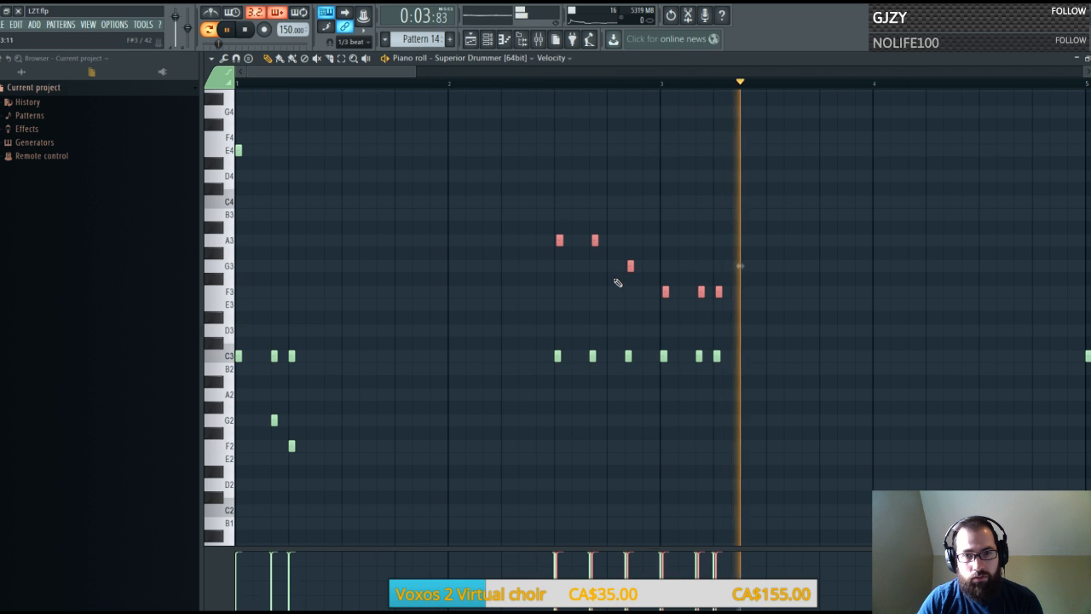
mouse_move(401, 70)
left_mouse_down()
mouse_move(482, 74)
mouse_move(402, 76)
left_mouse_up()
key("space")
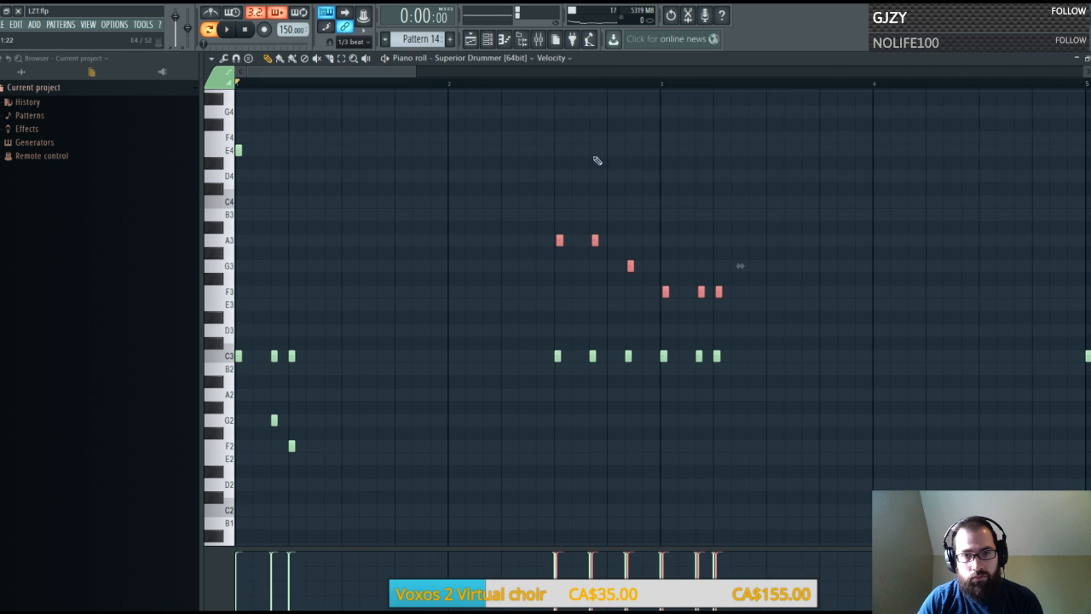
Replace the three F3 notes in bar 3 with F#2, D#2 and E2 notes over the C3 hits
left_click(665, 433)
right_click(702, 293)
right_click(718, 293)
left_click(701, 471)
left_click(717, 507)
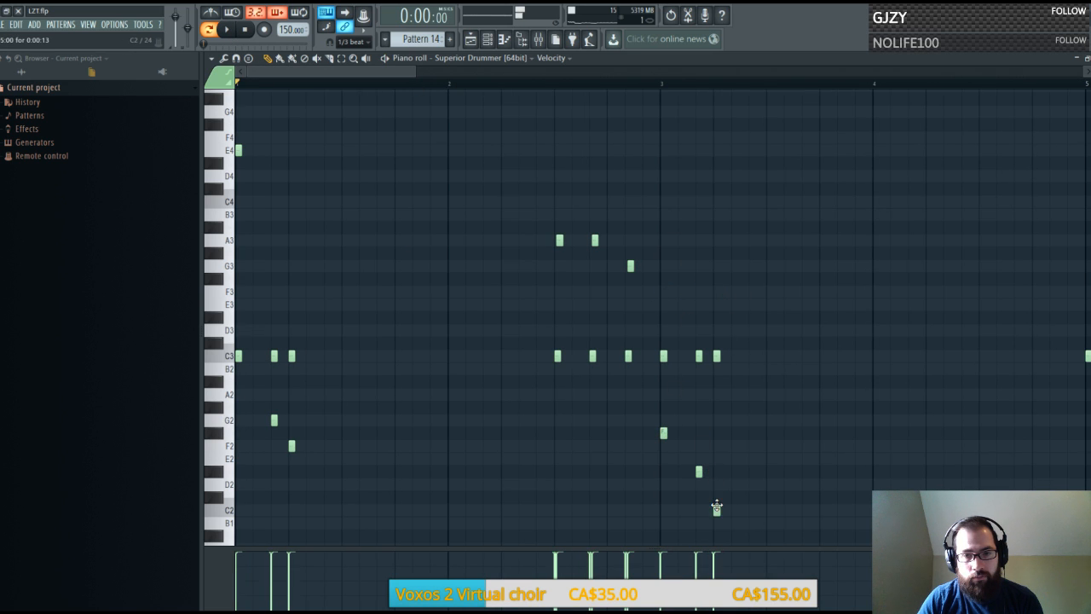
left_click(717, 483)
right_click(717, 483)
left_click(717, 457)
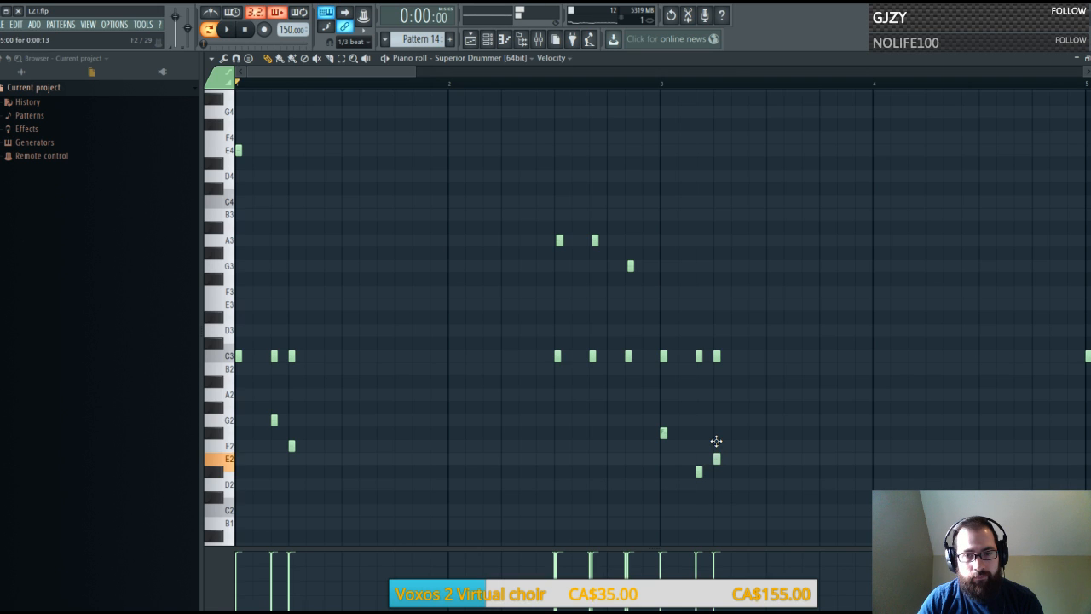
Add an E4 note at the start of bar 3 and play the pattern from just before it
left_click(662, 216)
right_click(663, 216)
left_click(663, 203)
right_click(663, 203)
left_click(663, 151)
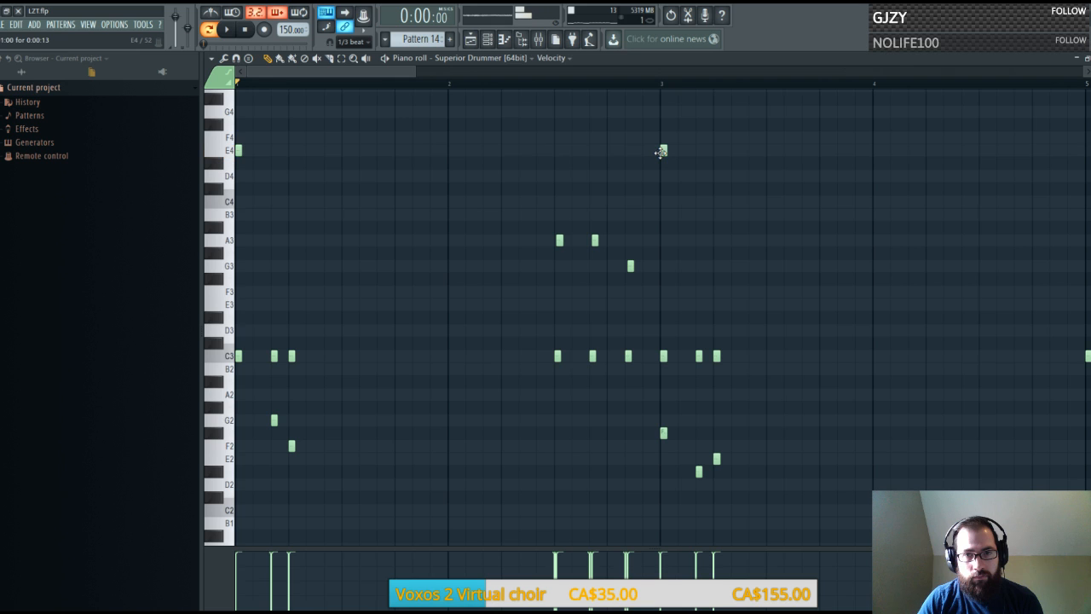
key("space")
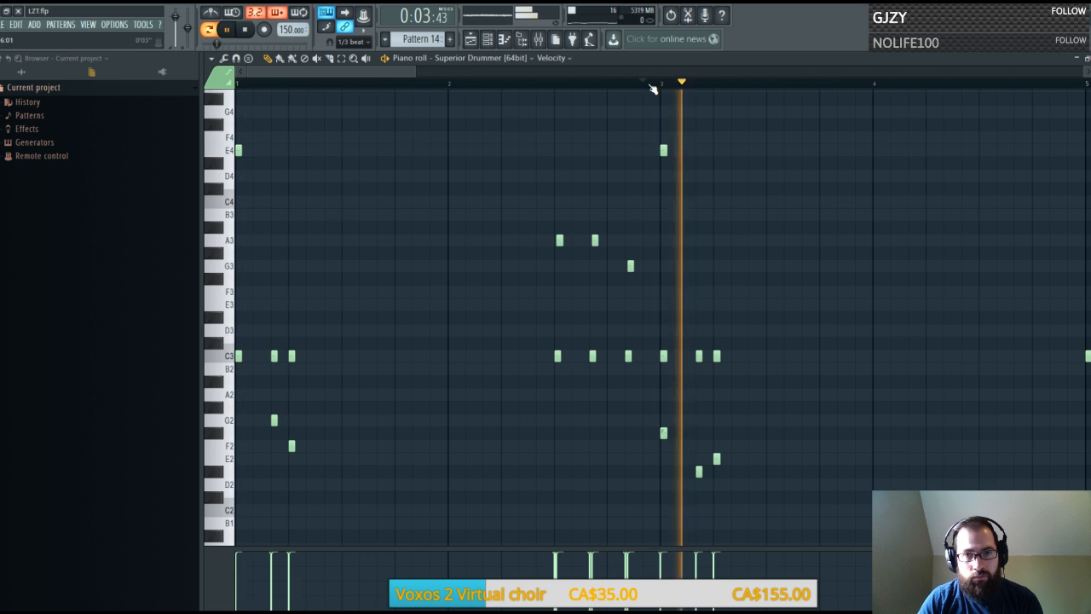
Nudge the F#2, D#2 and E2 notes in bar 3 slightly later and replay the passage
left_click(718, 434)
right_click(718, 433)
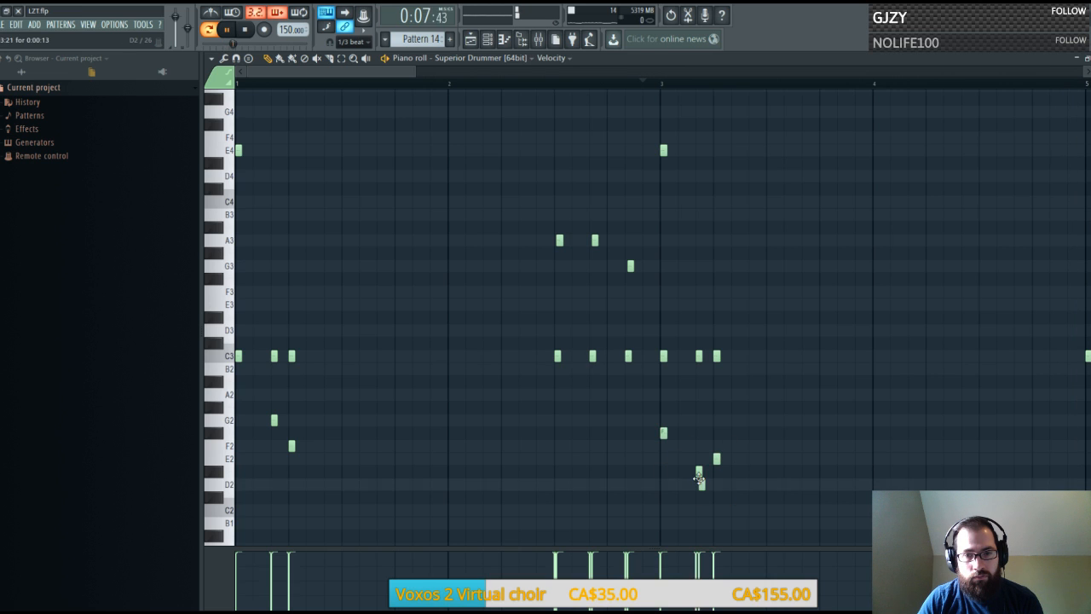
left_click_drag(738, 429, 663, 503)
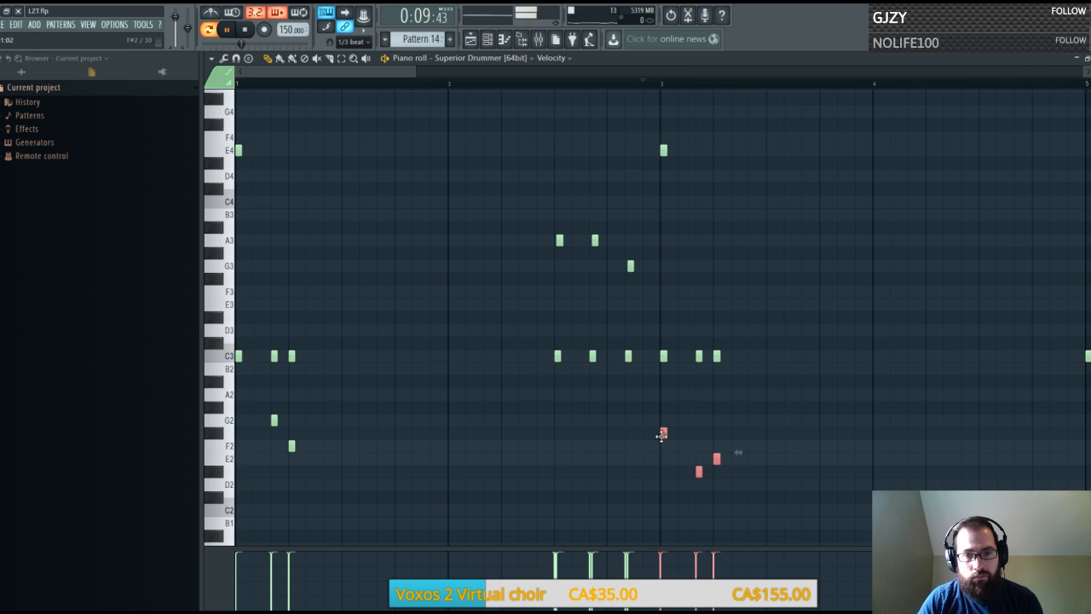
left_click_drag(663, 436, 663, 436)
key("space")
key("space")
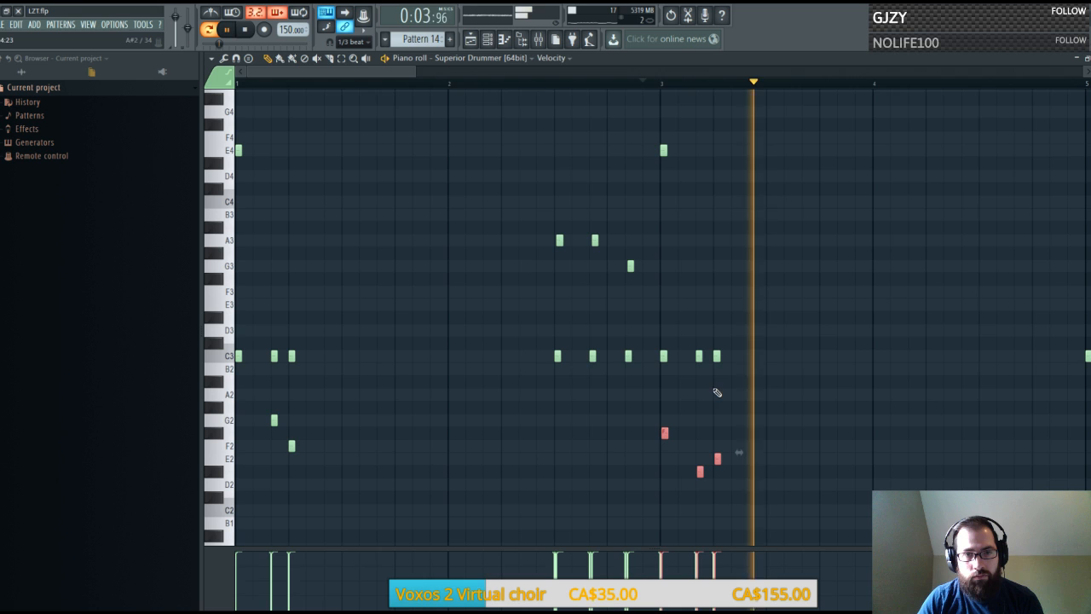
Try several cymbal pitches over the C3 hit at the start of bar 5 and keep an A4 note there
left_click_drag(415, 73, 544, 76)
scroll(538, 89, "down", 4)
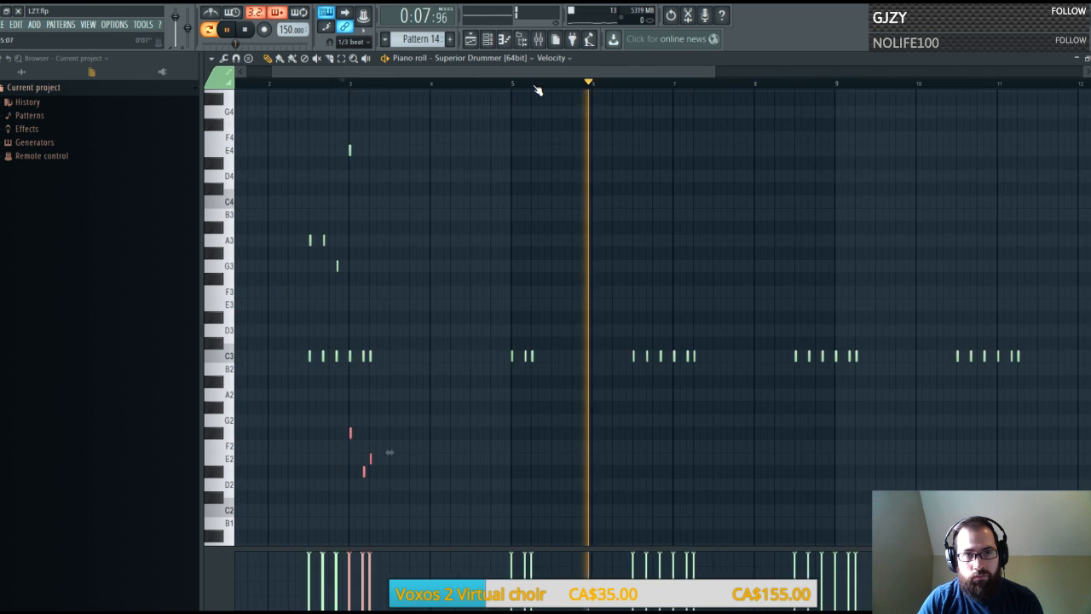
scroll(537, 88, "up", 4)
key("space")
left_click(403, 163)
right_click(403, 161)
left_click(404, 150)
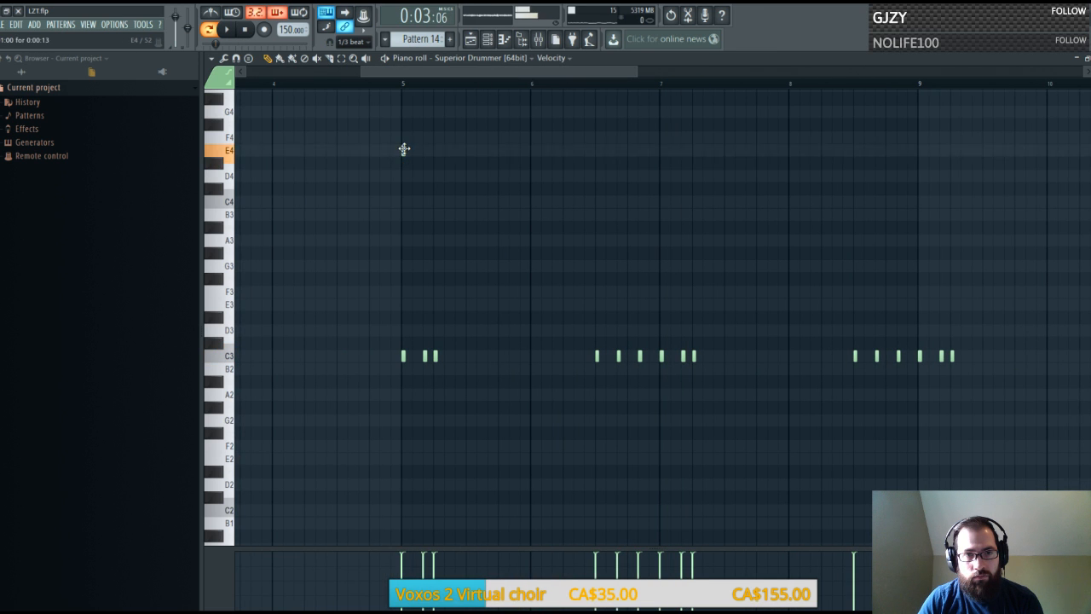
left_click(413, 113)
right_click(413, 112)
right_click(404, 151)
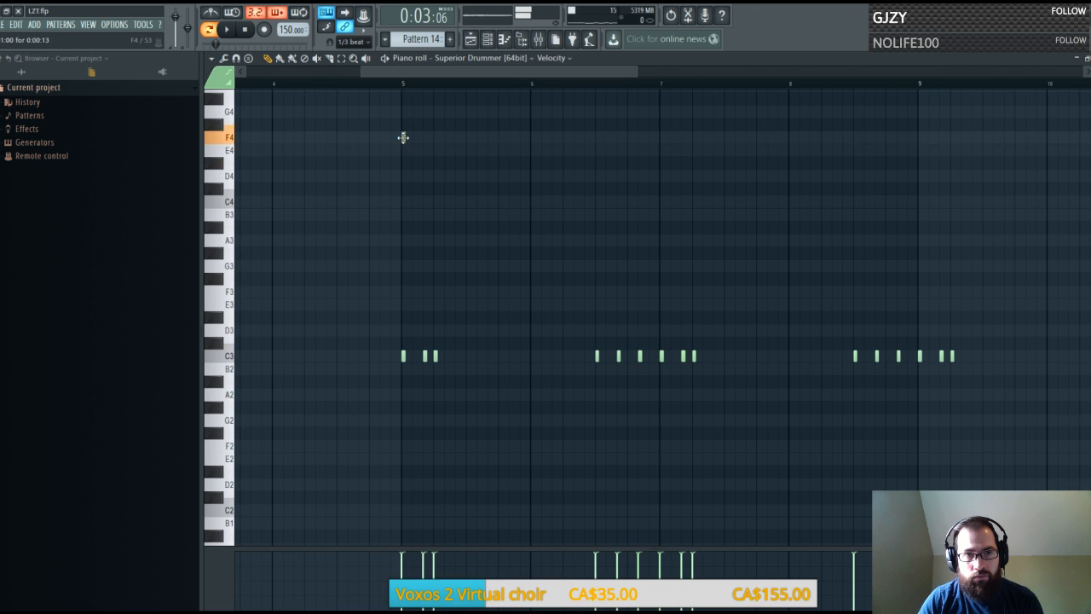
left_click(404, 126)
scroll(404, 128, "up", 2)
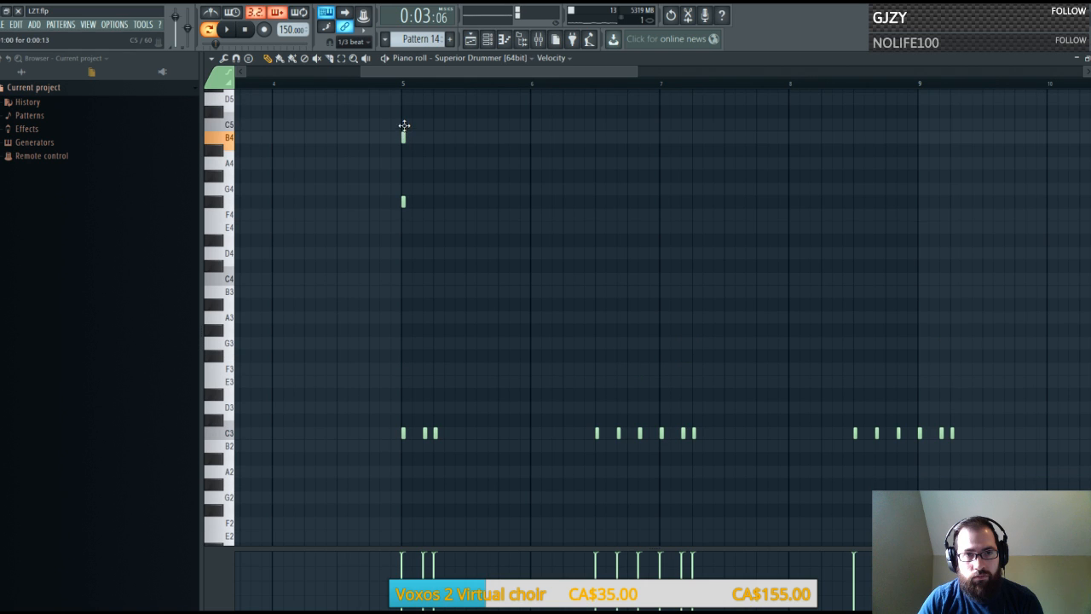
right_click(404, 134)
left_click(403, 164)
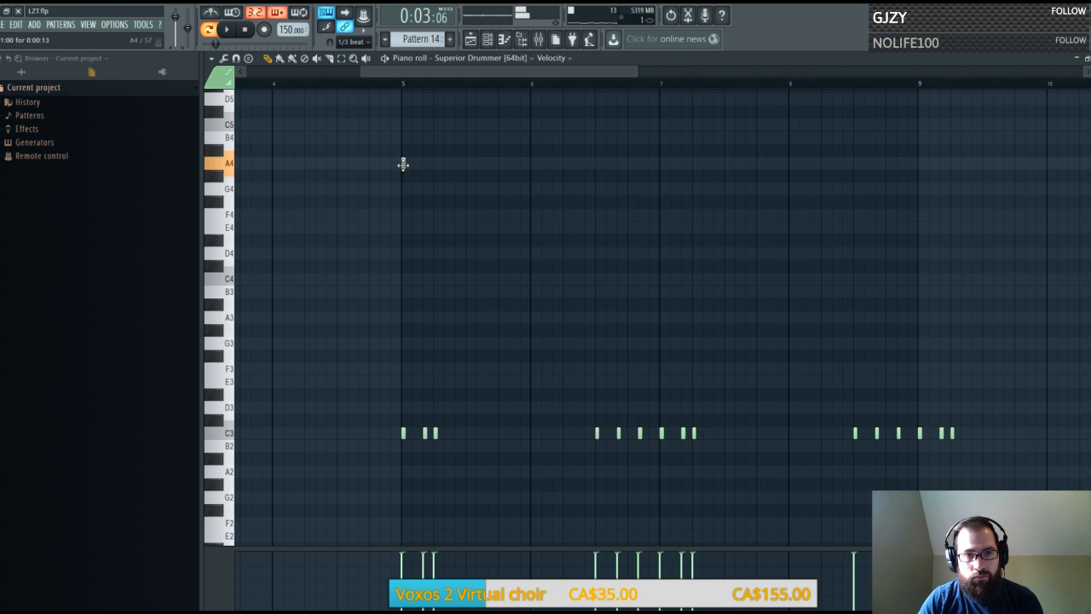
Add C#4 and E4 notes over bar 5's second and third C3 hits and play from just before the bar
left_click(426, 214)
right_click(425, 216)
left_click(428, 231)
left_click(427, 255)
left_click(424, 265)
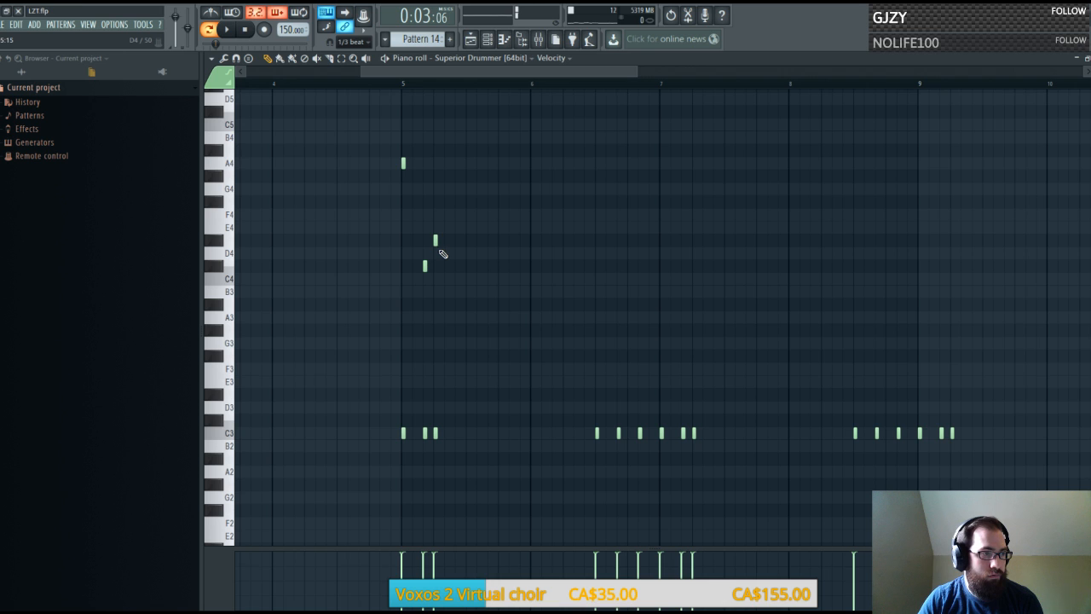
right_click(436, 240)
left_click(436, 228)
key("space")
left_click(385, 85)
left_click_drag(404, 72, 436, 74)
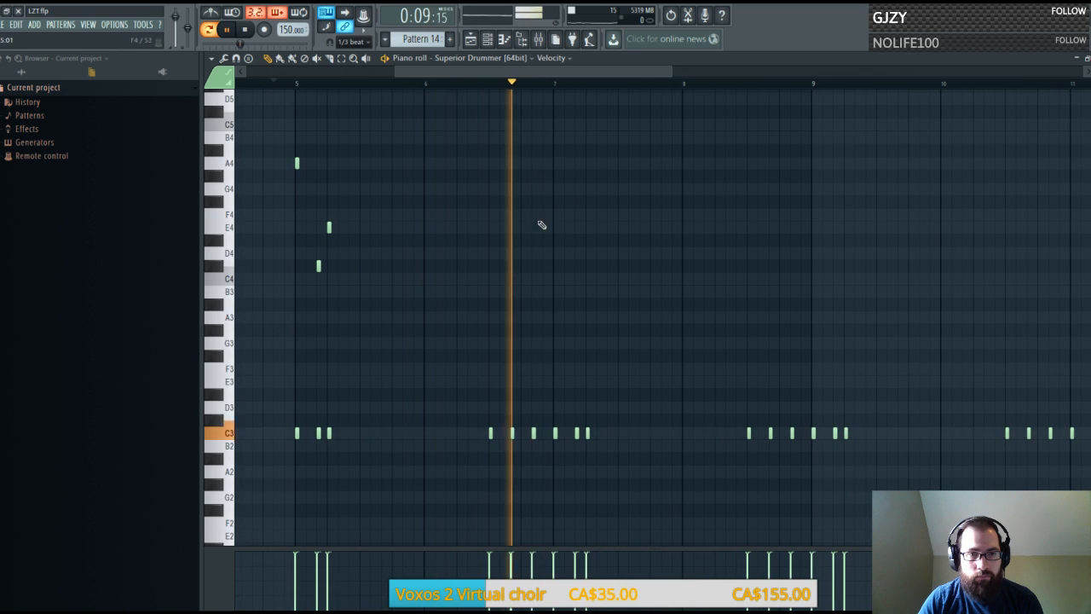
Add pairs of B3, A3 and G3 notes over bar 6's last three C3 hits, soften the off-beat notes, and play the fill
scroll(524, 306, "down", 1)
key("space")
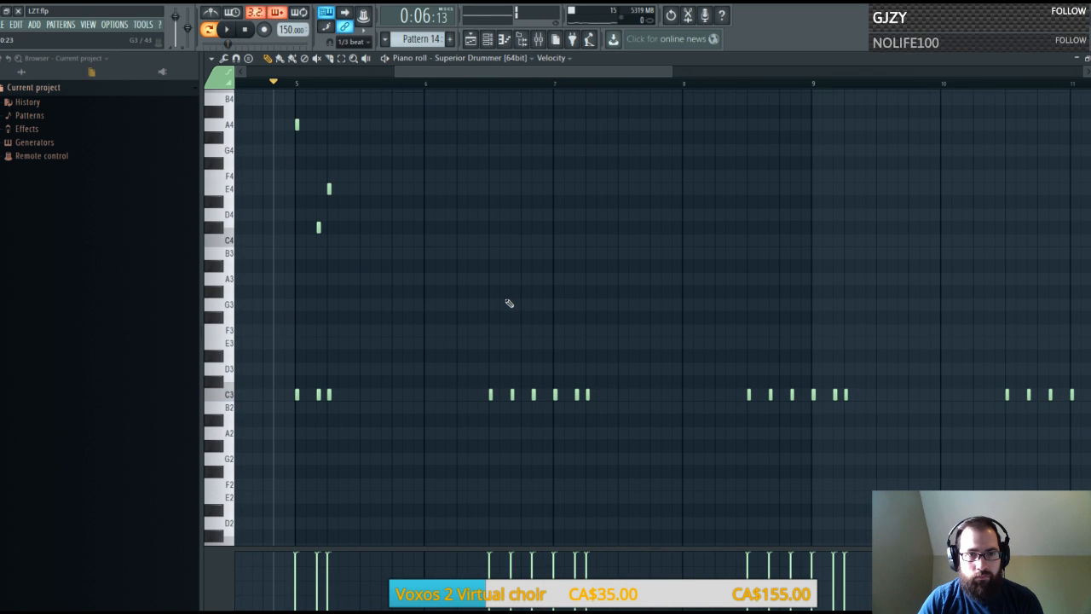
scroll(534, 86, "up", 3)
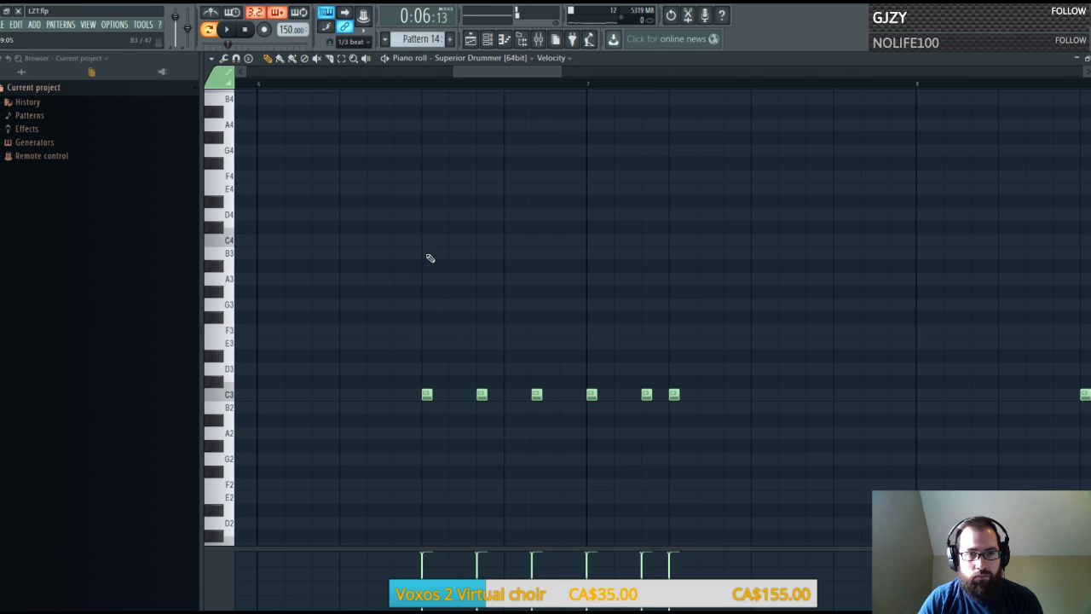
left_click(457, 256)
left_click(510, 281)
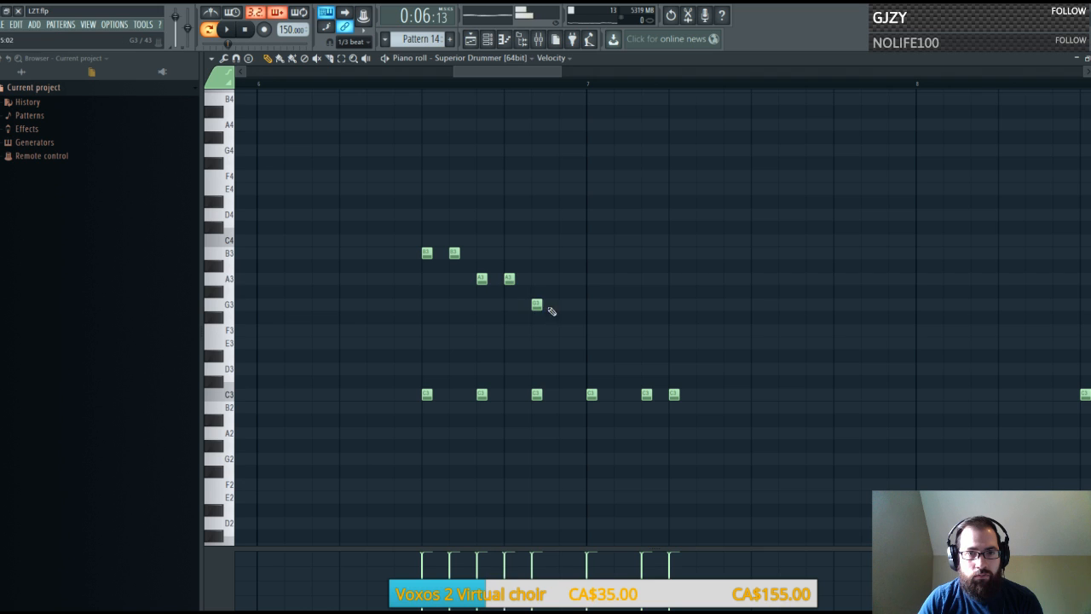
left_click_drag(613, 235, 398, 314)
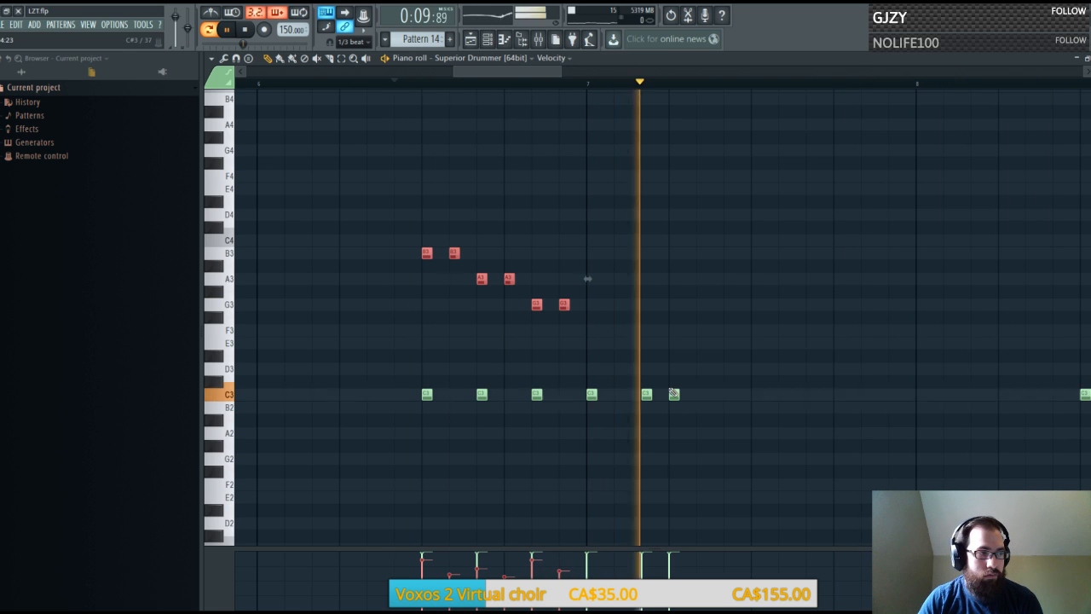
key("space")
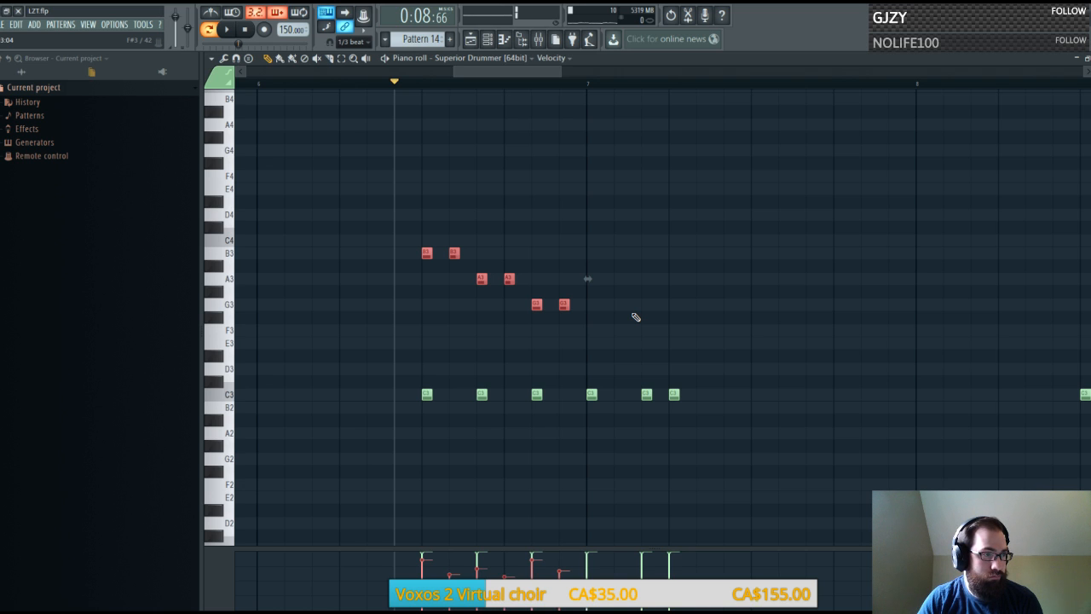
key("space")
key("space")
Add E2, F2 and D#2 notes over the three C3 hits in bar 7 and play the passage
left_click_drag(592, 218, 592, 176)
left_click(591, 496)
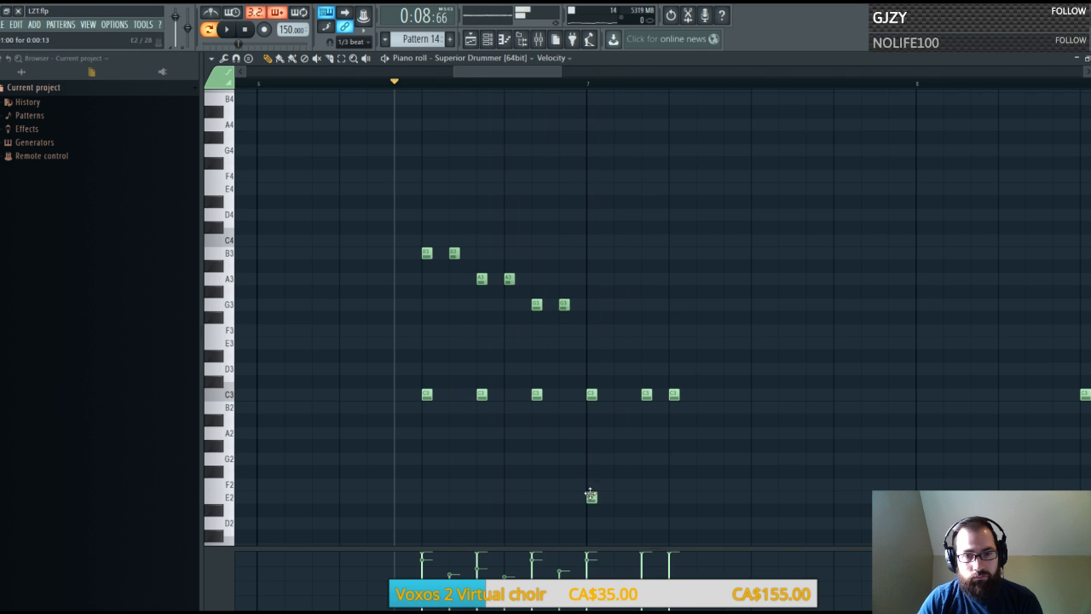
left_click_drag(645, 522, 647, 484)
left_click(674, 510)
key("space")
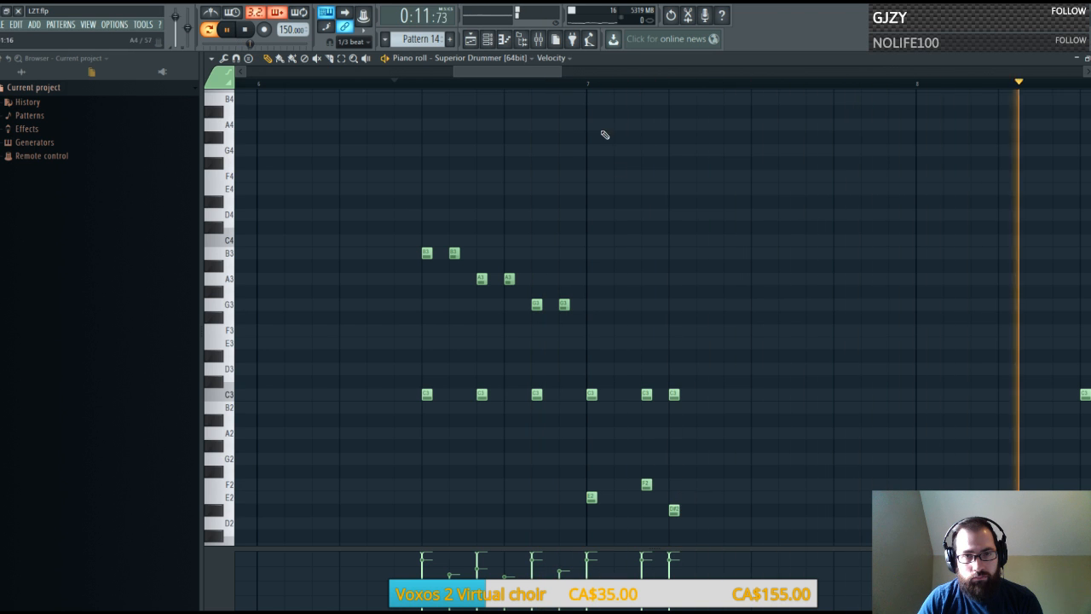
Show the whole pattern and play it from the beginning
scroll(579, 75, "down", 8)
key("space")
left_click(244, 30)
key("space")
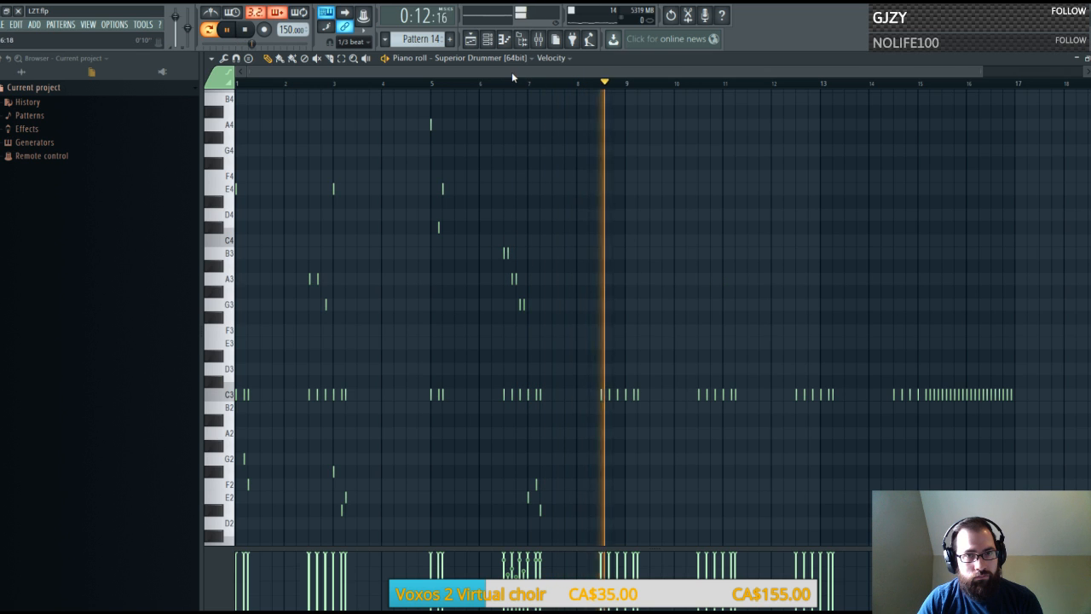
Play the full song from the start of the Pattern 14 clip at bar 79 while following the notes in the piano roll
left_click(476, 40)
scroll(461, 100, "down", 5)
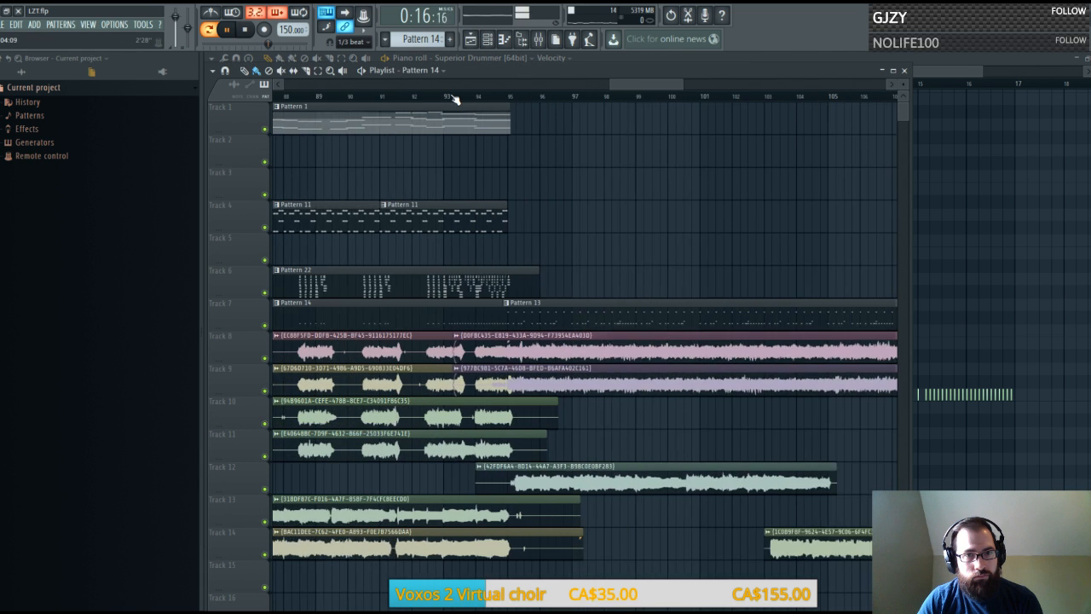
scroll(569, 101, "down", 2)
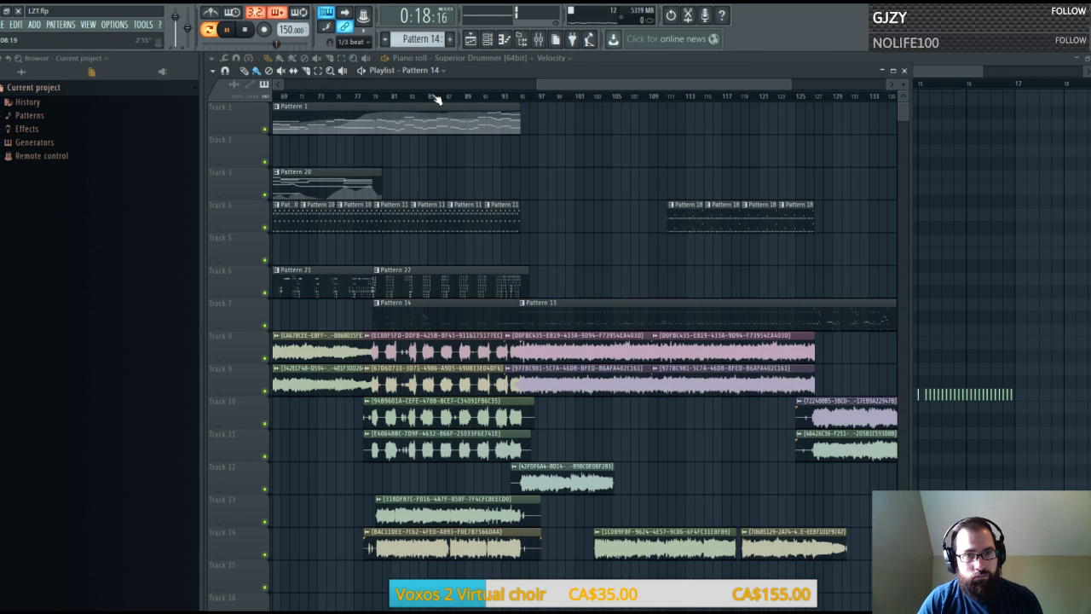
left_click(373, 96)
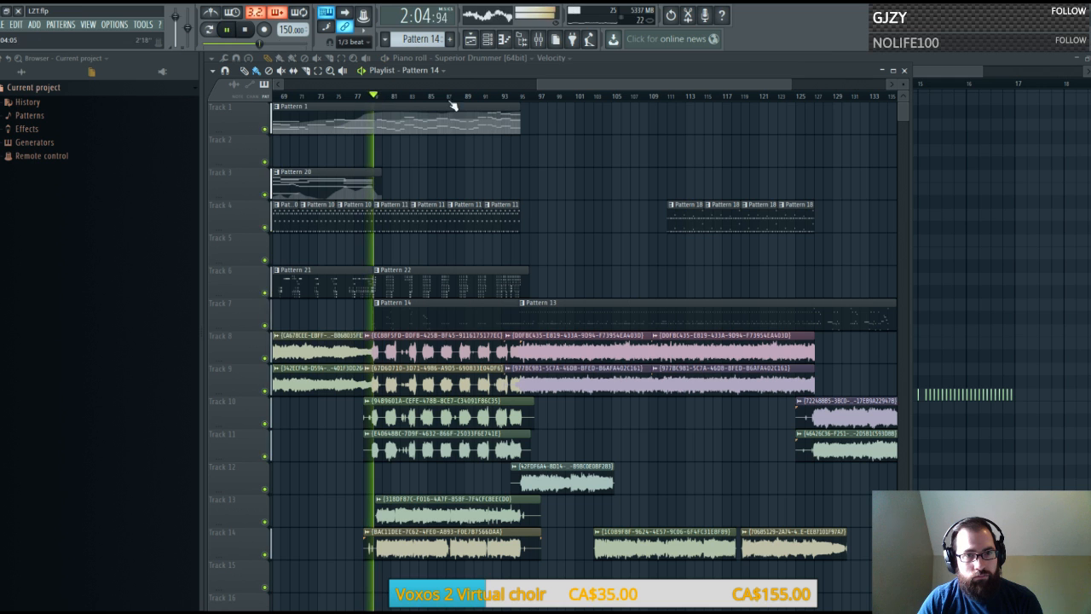
left_click(905, 71)
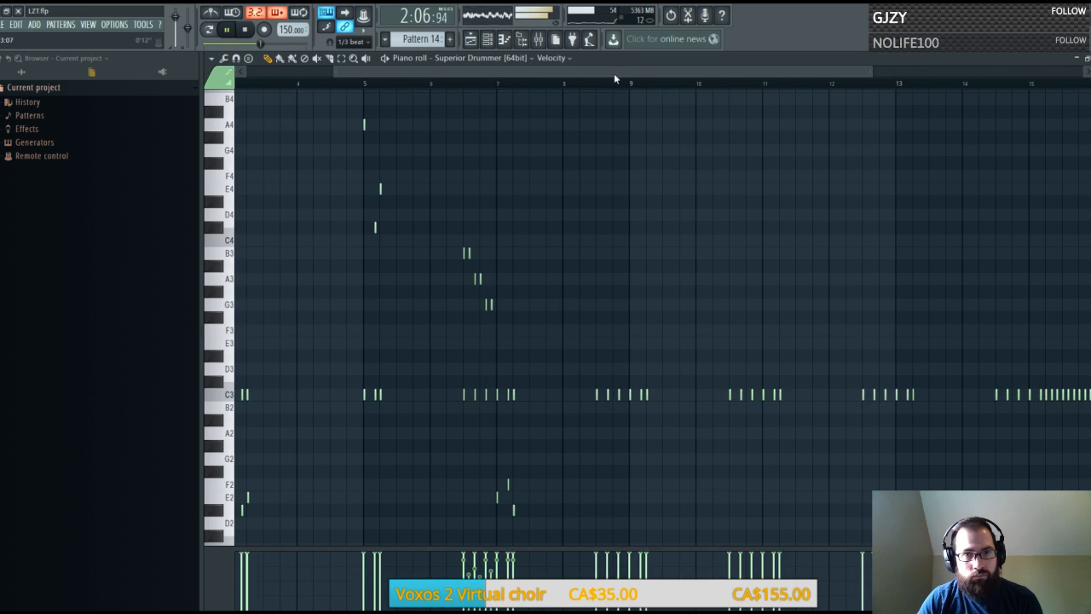
left_click_drag(615, 75, 446, 71)
scroll(378, 85, "up", 3)
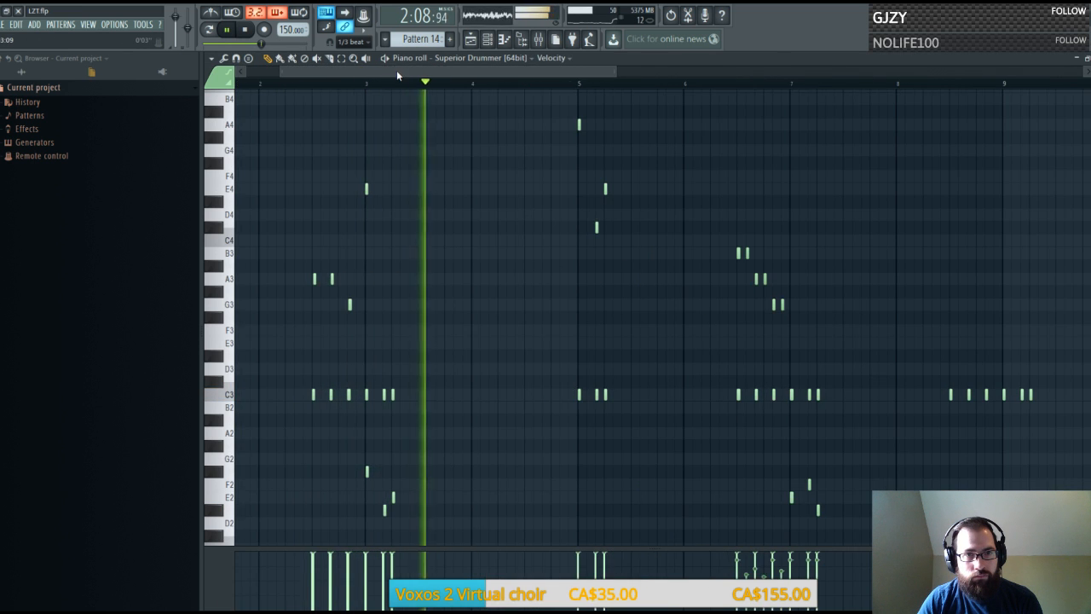
key("space")
Try a longer D3 note at the start of bar 4 and play the song from just before it
left_click(472, 367)
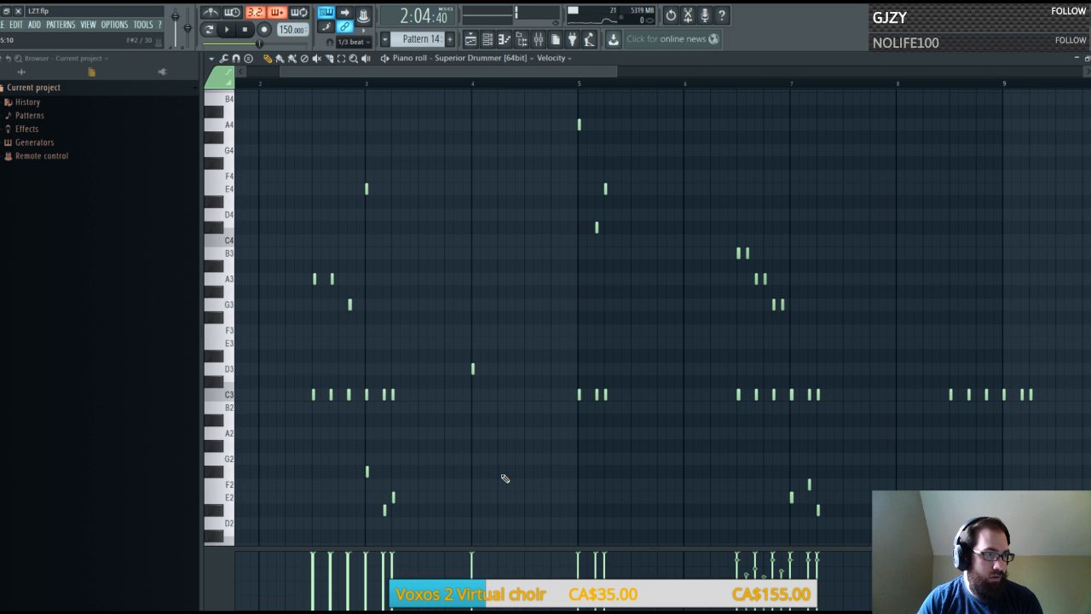
scroll(513, 95, "up", 5)
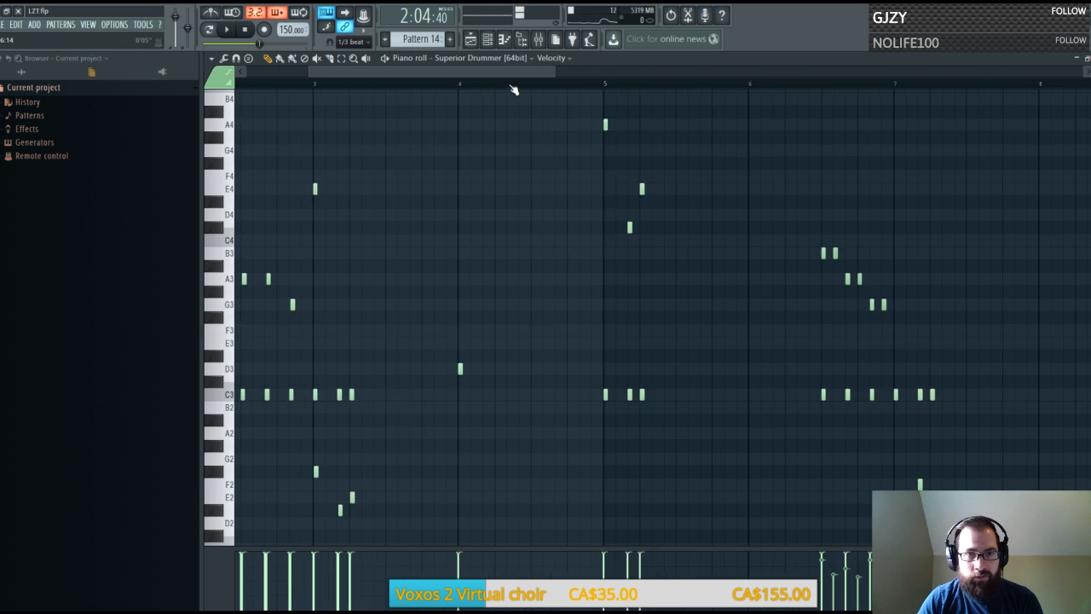
key("space")
key("space")
left_click_drag(431, 550, 445, 468)
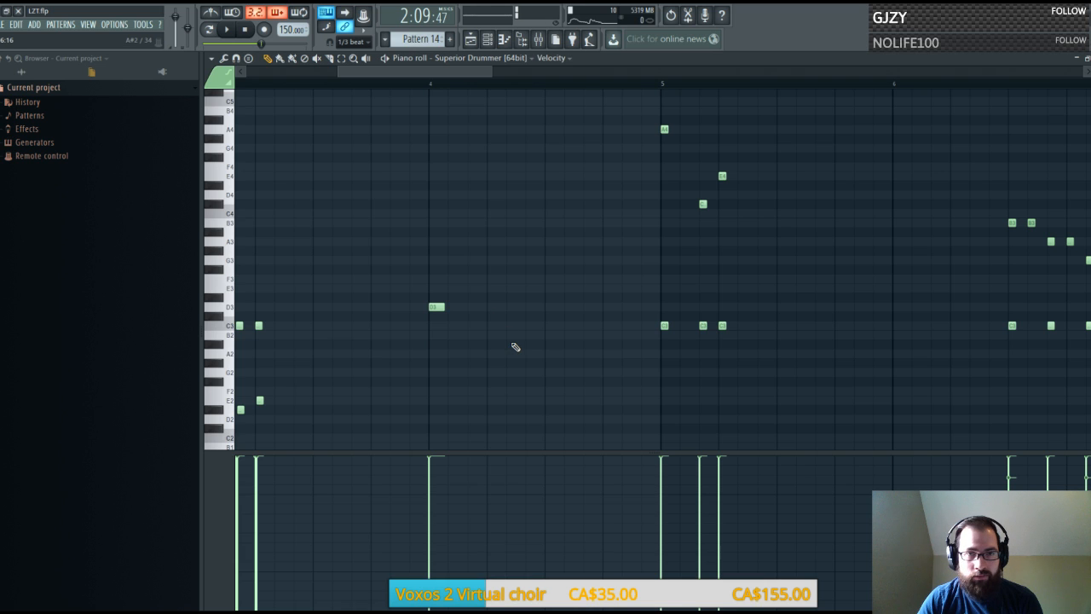
key("space")
key("space")
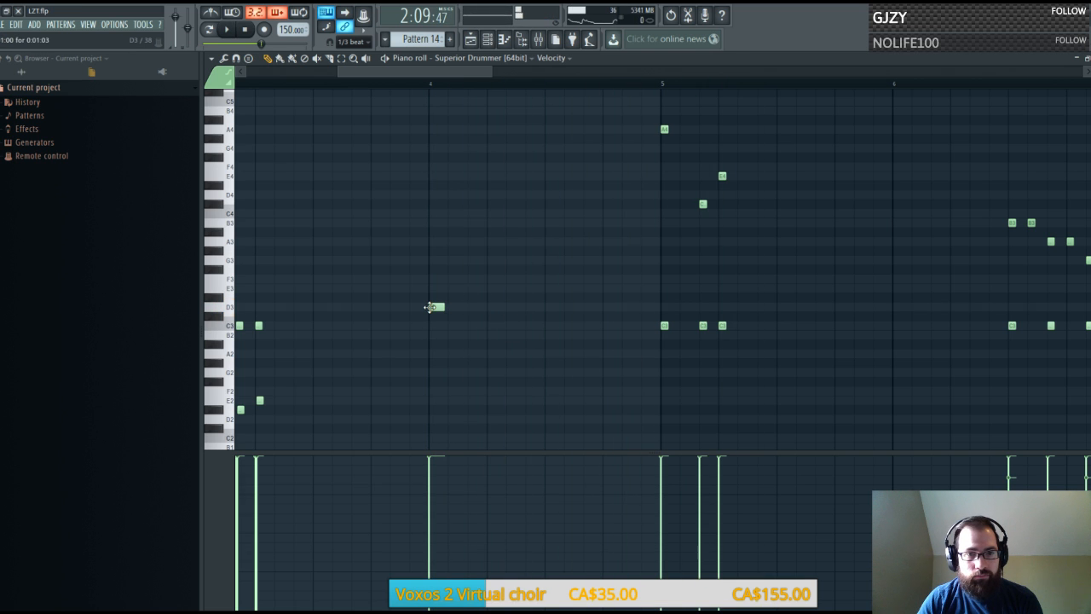
Try two further D3 notes after the one at the start of bar 4, listen, and remove them
left_click(491, 310)
key("space")
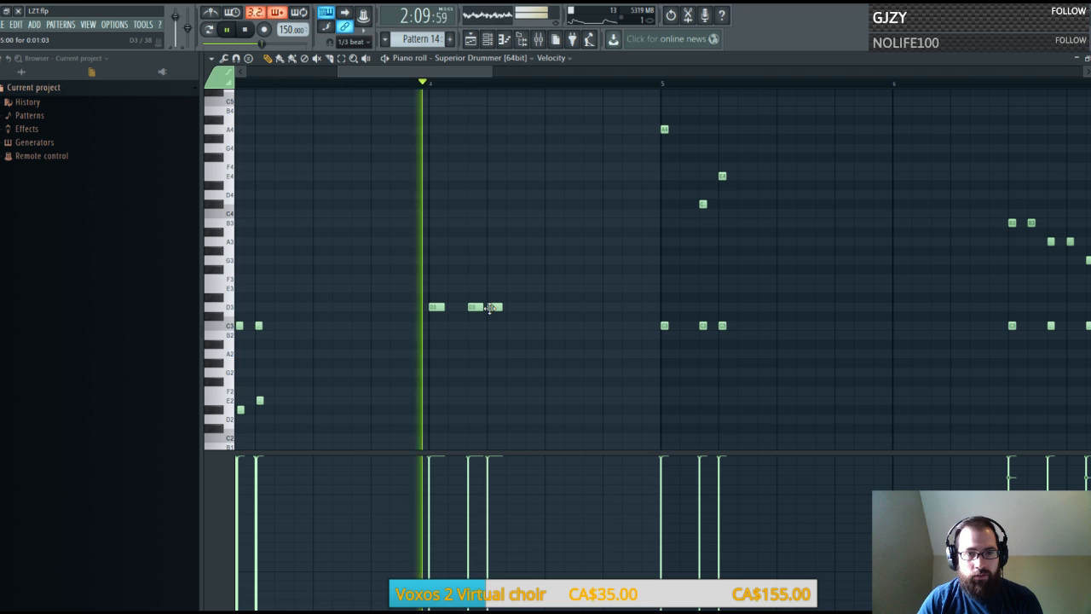
key("space")
key("space")
right_click(491, 309)
Try an E3 note together with the D3 at bar 4, first aligned and then slightly later, and play the song
key("space")
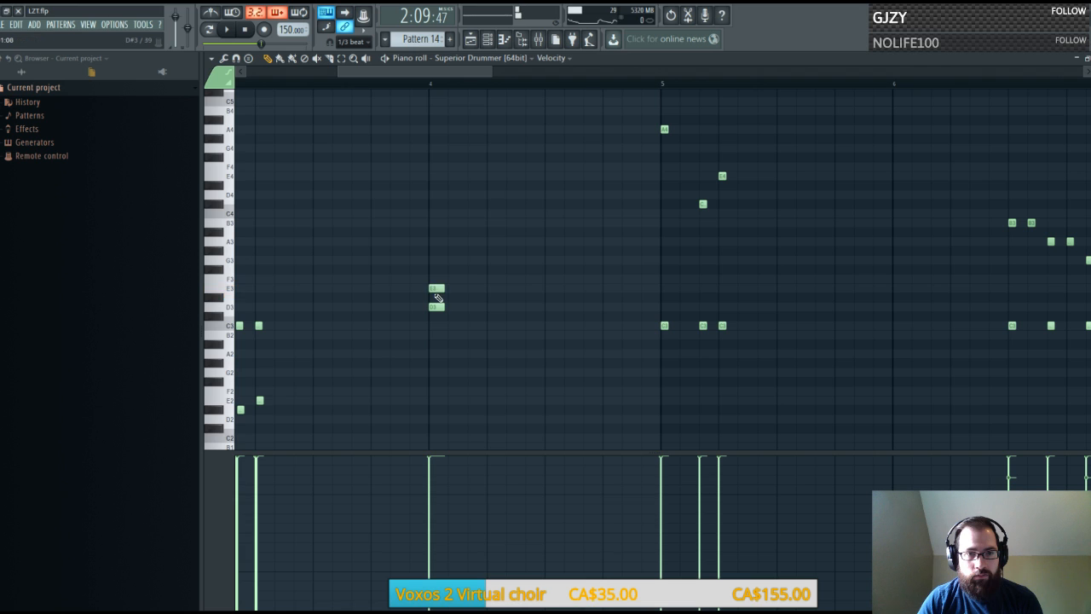
key("space")
key("space")
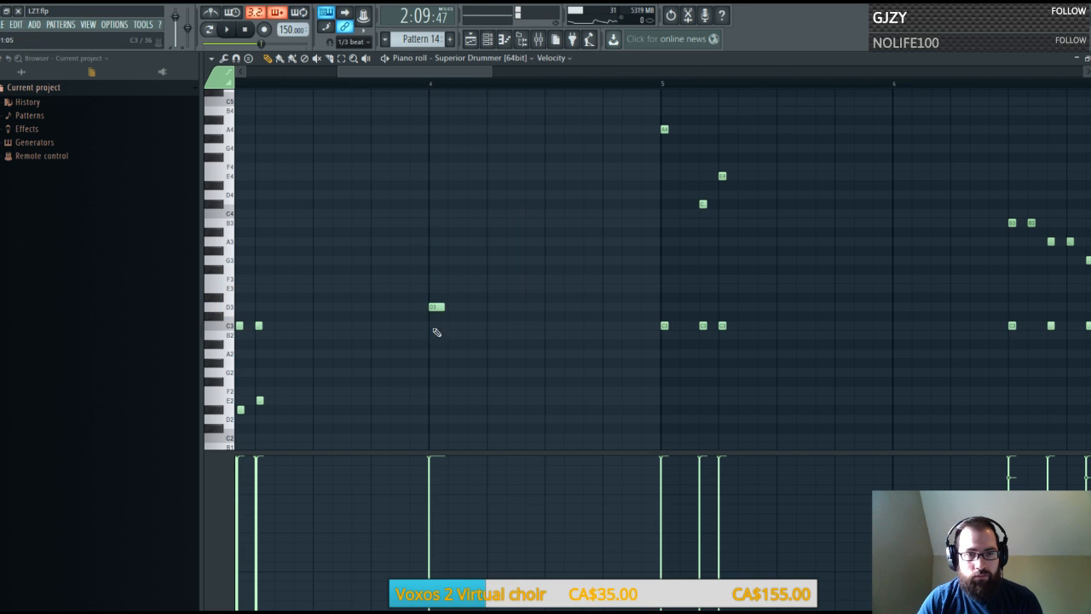
key("space")
left_click_drag(440, 451, 438, 492)
key("space")
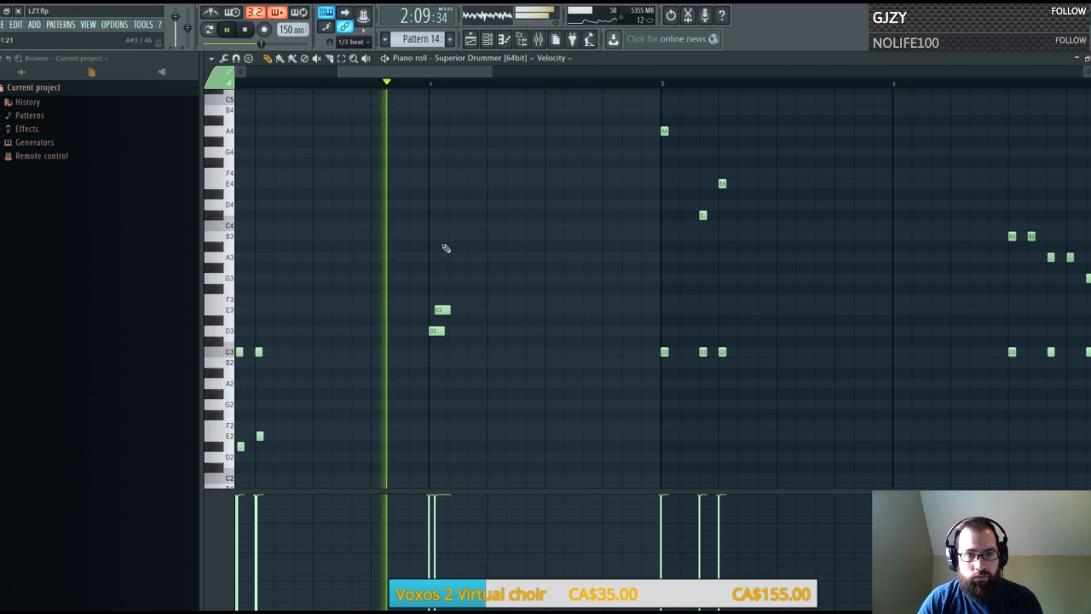
Try the D3 and E3 notes earlier in bar 3 during playback, and delete both
key("space")
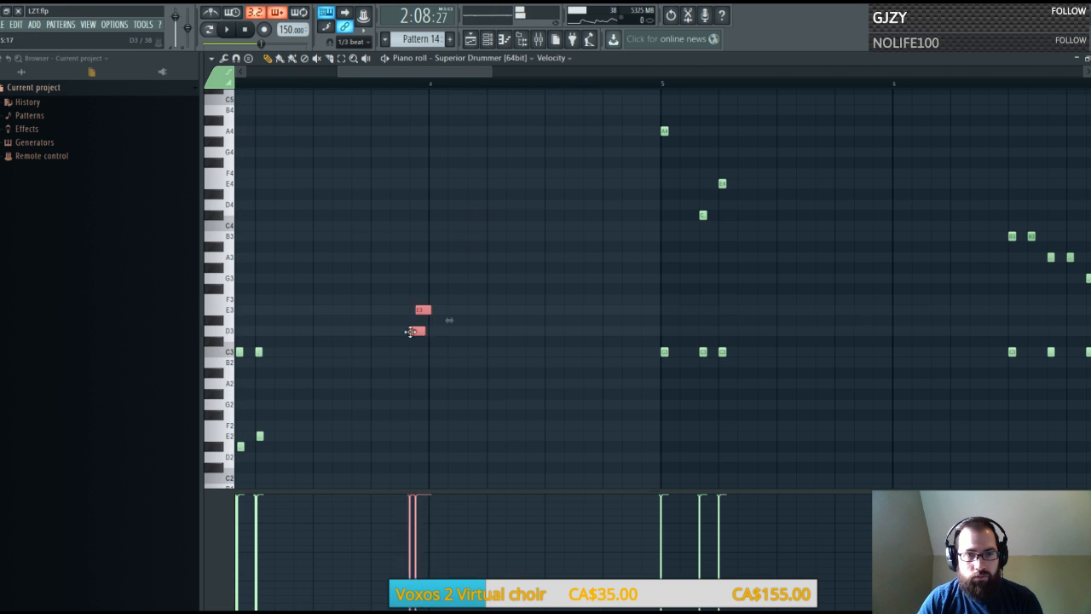
key("space")
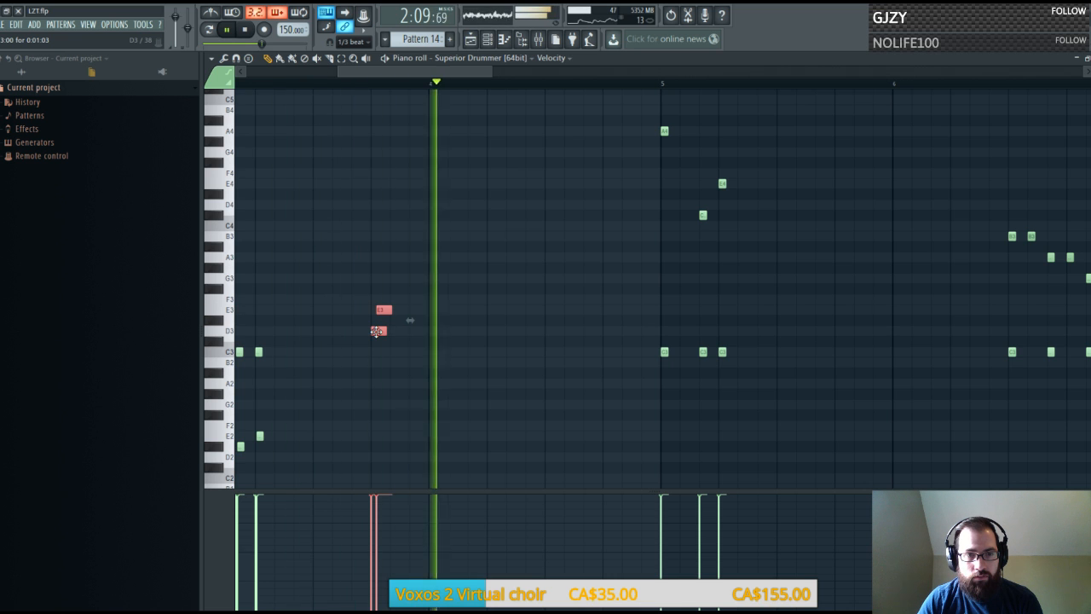
scroll(392, 95, "down", 2)
right_click(384, 311)
right_click(384, 330)
Play Pattern 14 on its own from the start and replay the section from the beginning of bar 3
left_click_drag(342, 68, 278, 72)
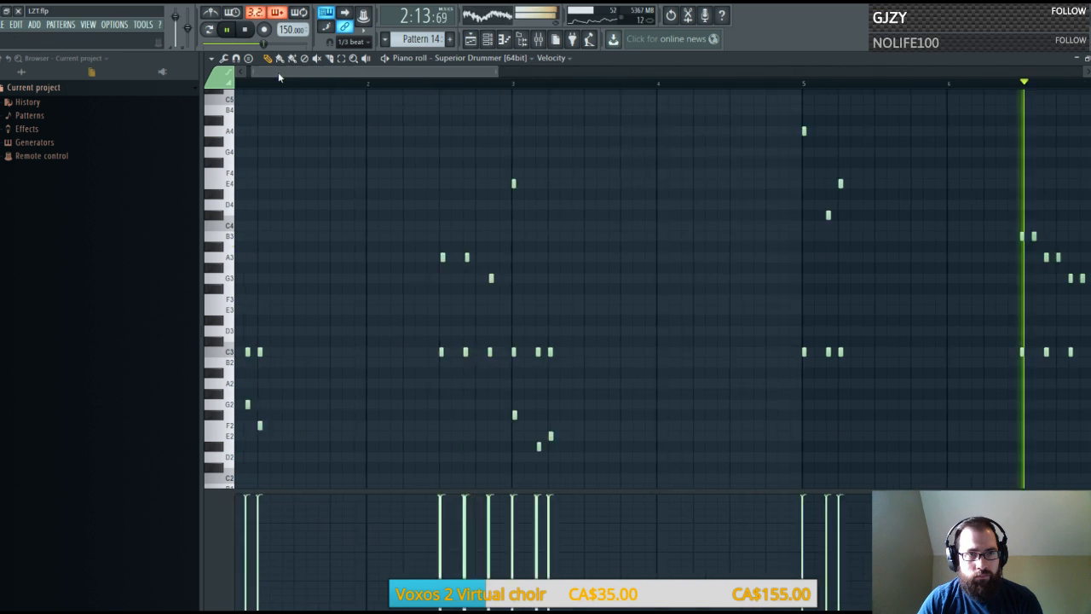
left_click(245, 29)
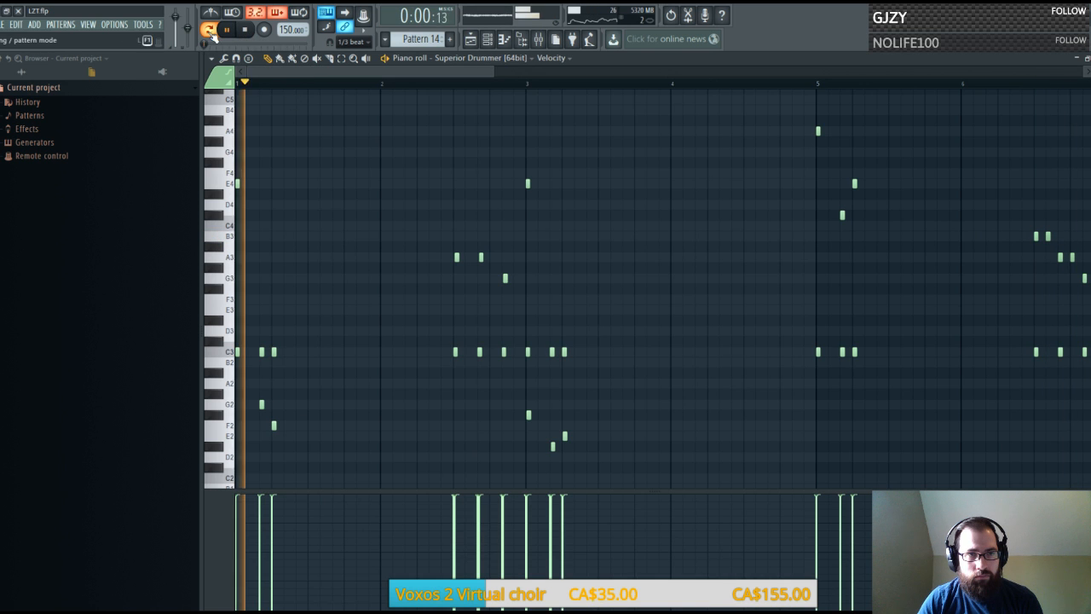
left_click_drag(372, 74, 439, 73)
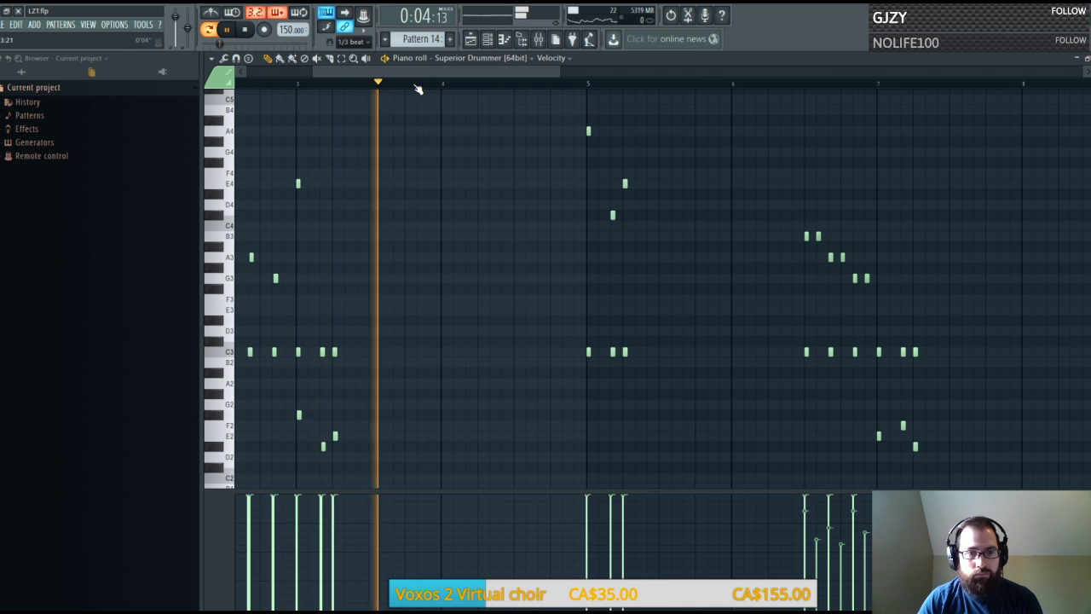
scroll(418, 89, "up", 2)
left_click(445, 85)
left_click(257, 84)
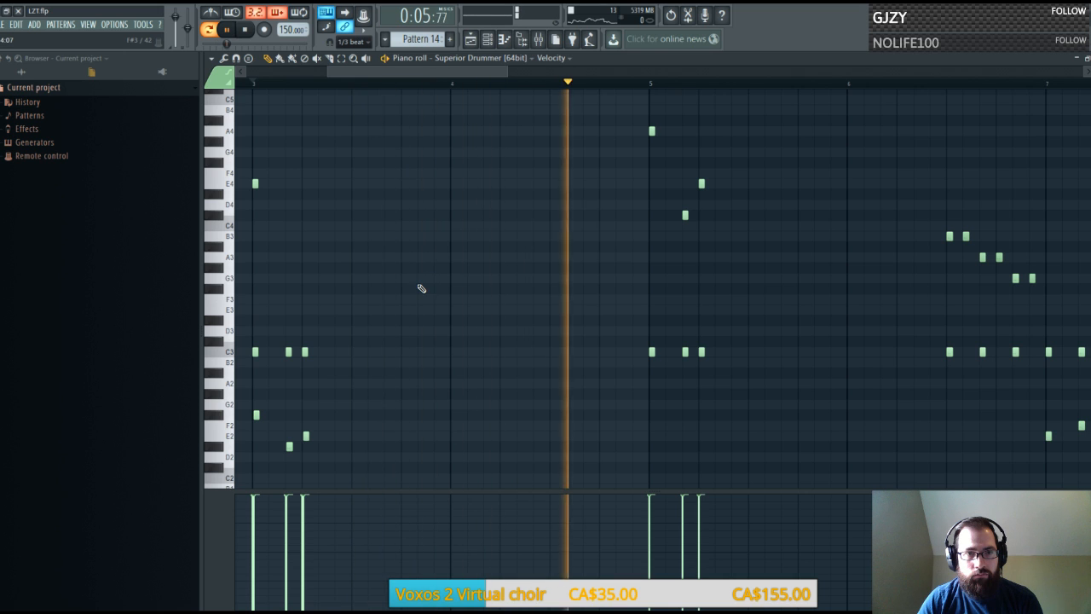
key("space")
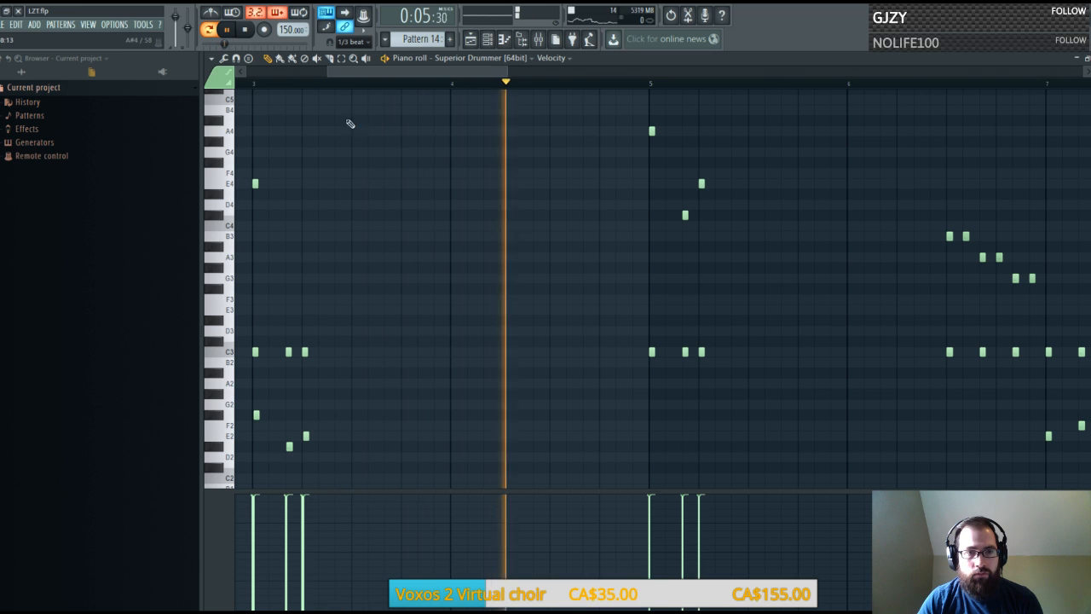
Record D3 and E3 hits live into Pattern 14's gaps between bars 3 and 9, and stop the recording
left_click(246, 30)
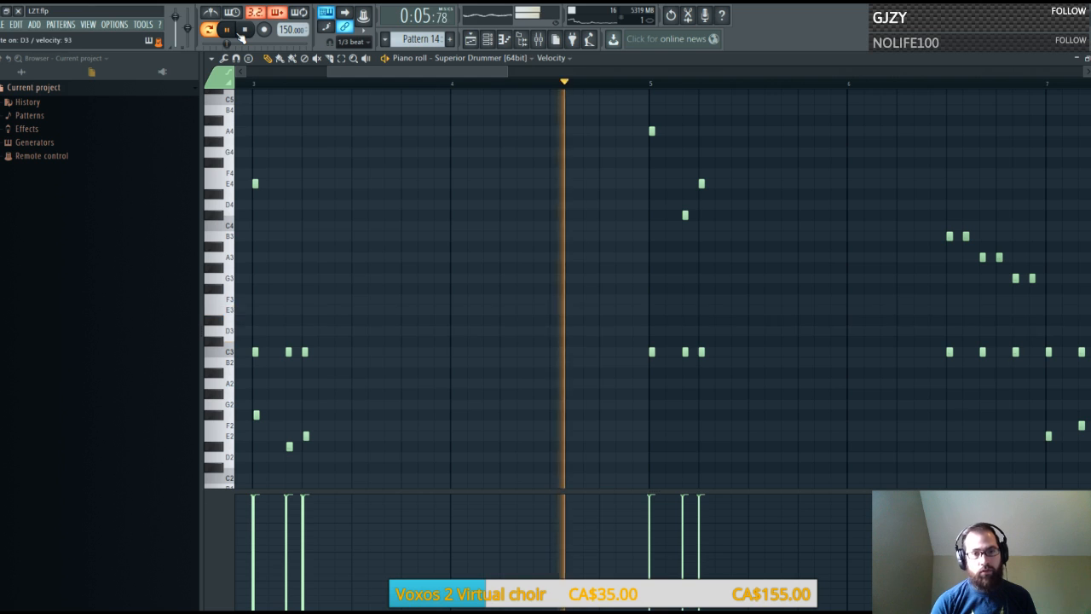
left_click(242, 34)
left_click(230, 33)
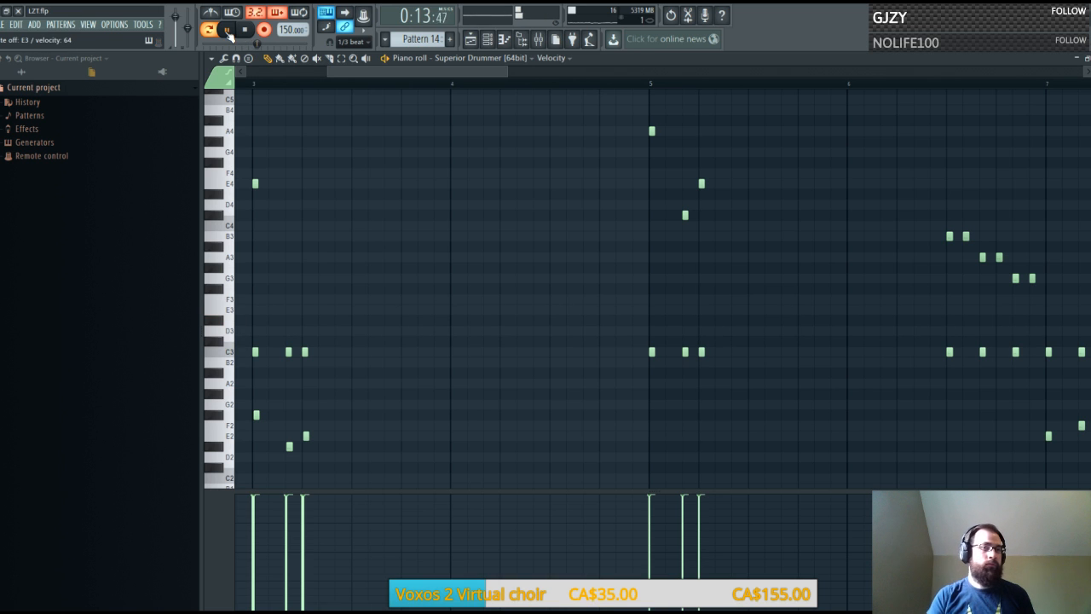
left_click(246, 31)
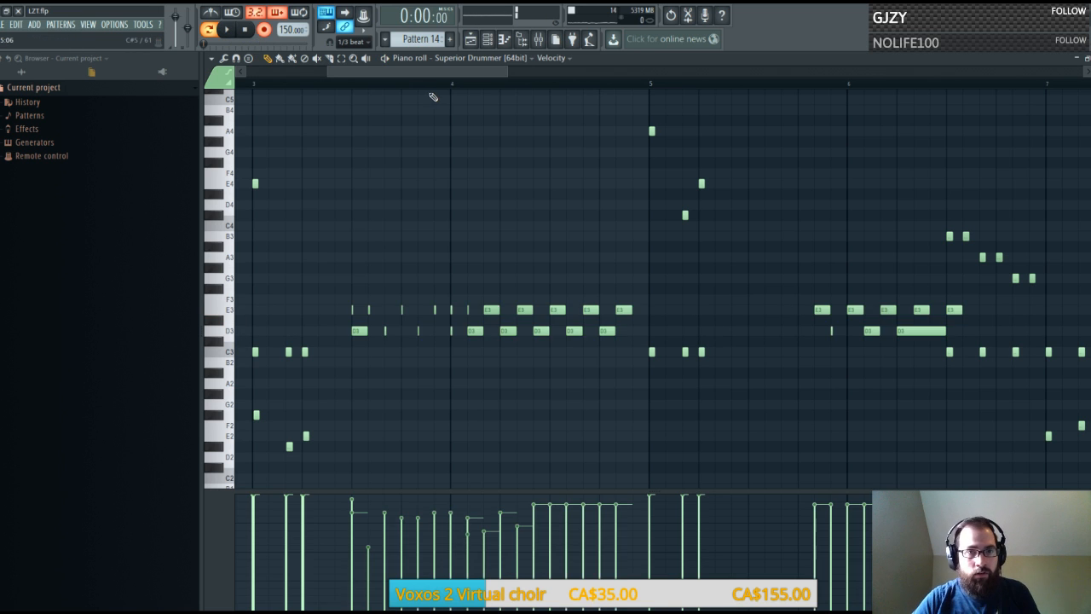
Play back the recorded D3 and E3 fill from the second half of bar 3 towards bar 5
scroll(440, 92, "up", 2)
mouse_move(427, 77)
left_mouse_down()
mouse_move(334, 70)
mouse_move(422, 74)
left_mouse_up()
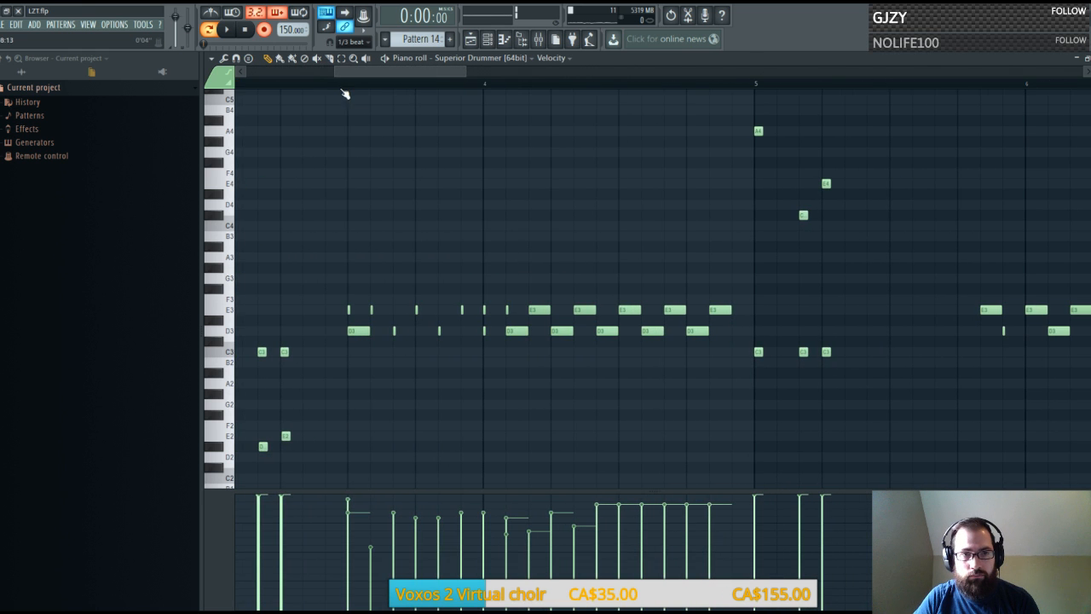
key("space")
key("space")
key("space")
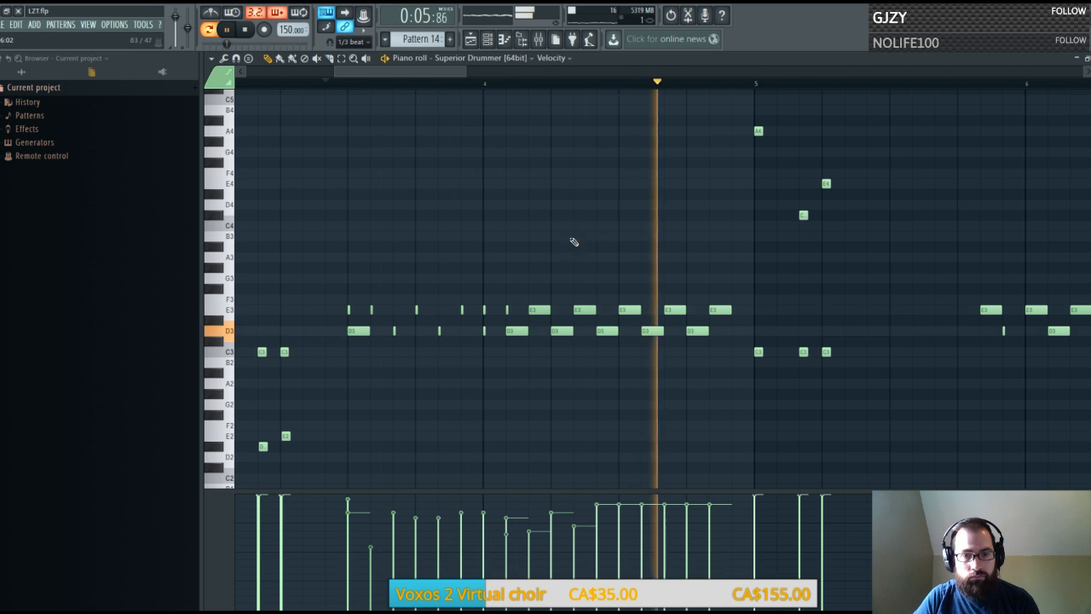
key("space")
left_click_drag(327, 273, 735, 365)
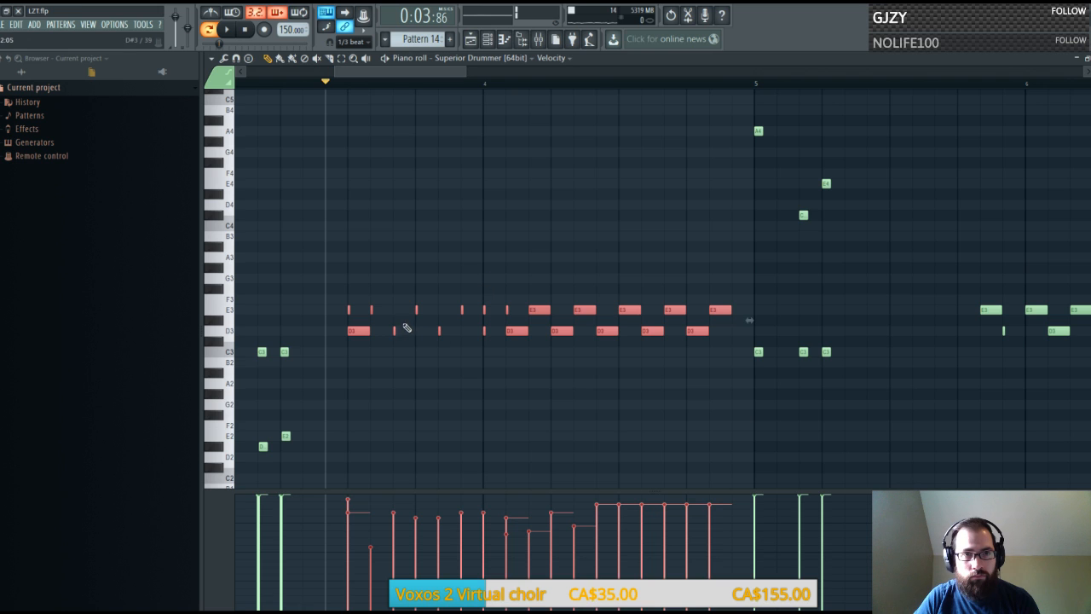
key("space")
key("space")
Nudge the first two E3 notes in bar 3 and the E3 at bar 4 slightly later, and replay the fill
left_click_drag(341, 296, 352, 309)
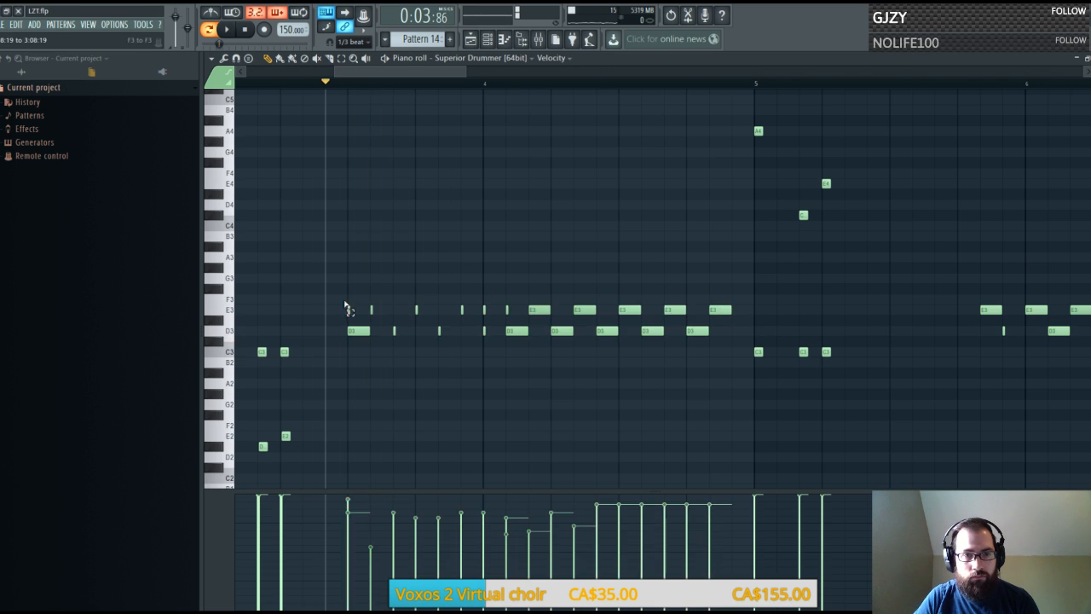
key("space")
key("space")
left_click_drag(352, 310, 357, 310)
key("space")
key("space")
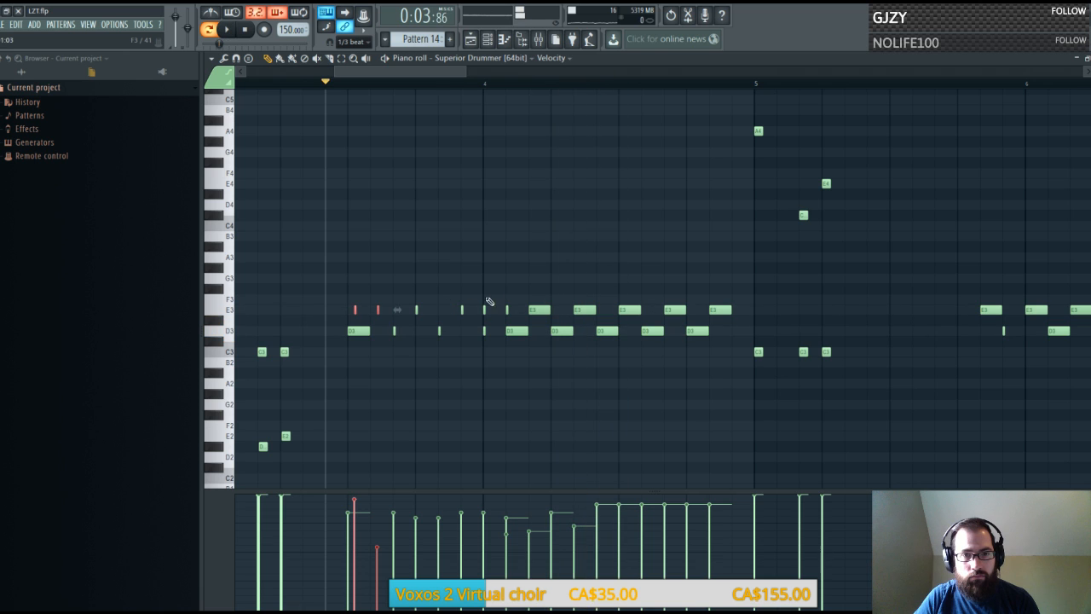
key("space")
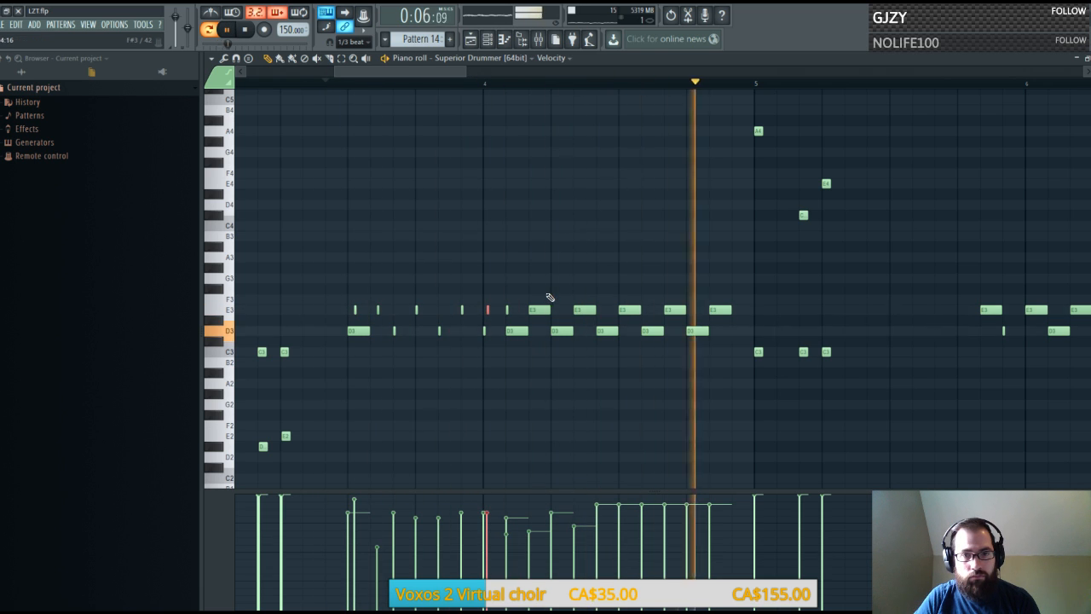
key("space")
Replay the fill and delete its last five alternating E3 and D3 notes before bar 5
mouse_move(744, 296)
left_mouse_down()
mouse_move(662, 361)
mouse_move(525, 361)
left_mouse_up()
key("space")
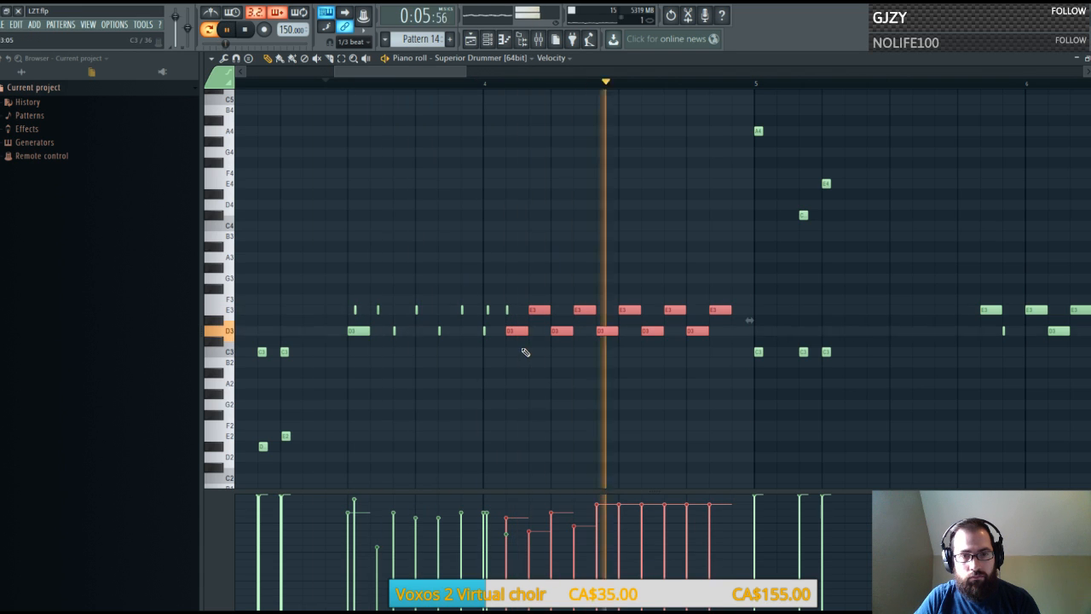
key("space")
right_click(629, 310)
right_click(652, 331)
right_click(697, 330)
Move the remaining fill half a bar later to start at bar 4, and nudge the D3 under the last short E3 slightly later
left_click_drag(673, 273, 487, 331)
key("space")
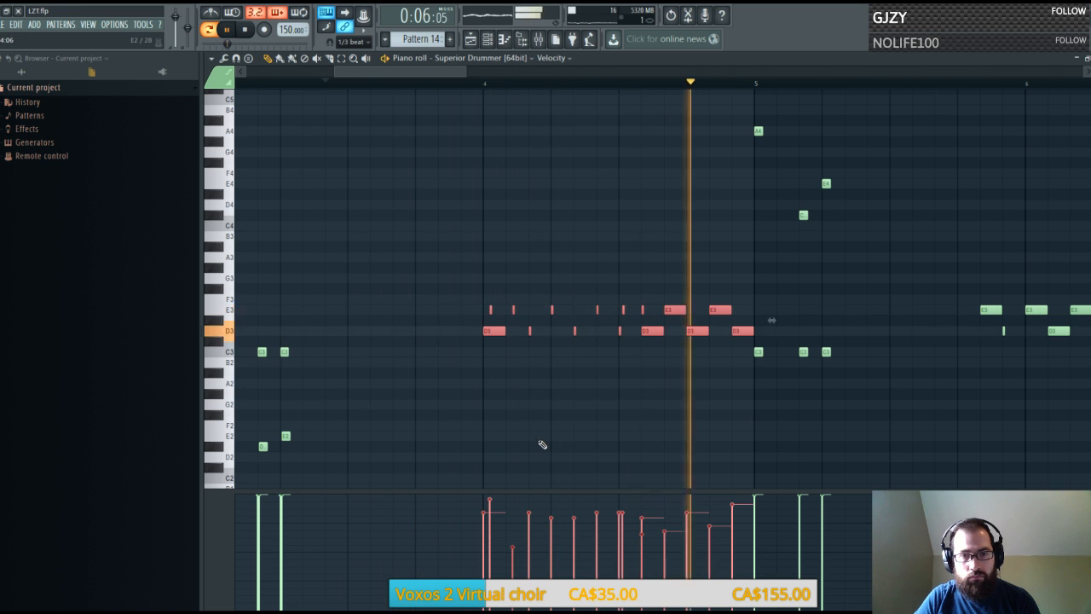
left_click(644, 310)
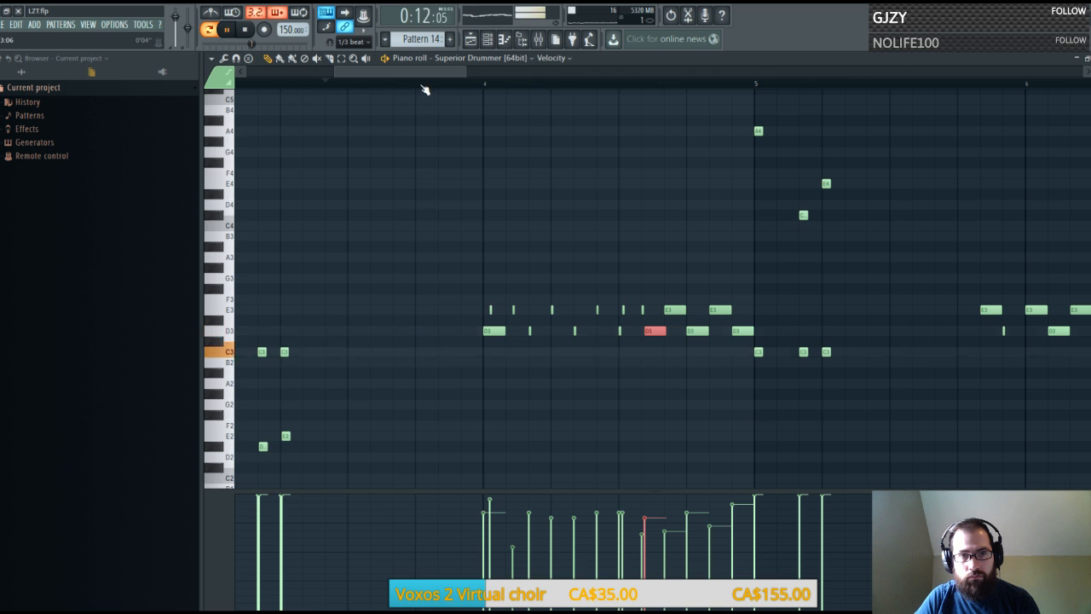
left_click_drag(445, 72, 511, 76)
key("space")
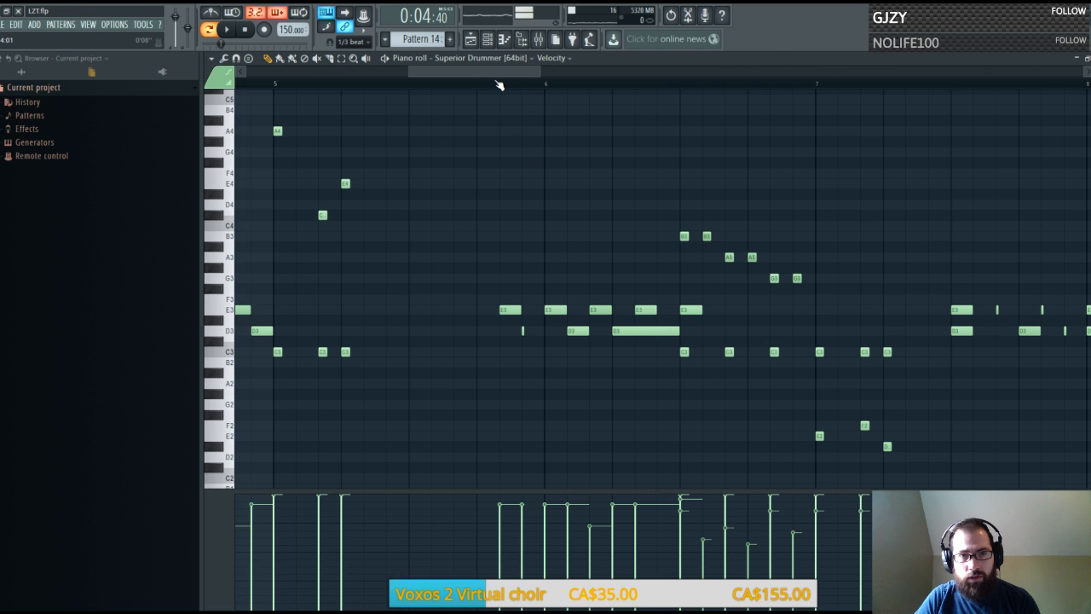
Shorten the long D3 note in bar 6 and redraw the velocities after the fill's first E3 as a rising ramp
scroll(500, 85, "down", 3)
left_click_drag(497, 75, 441, 75)
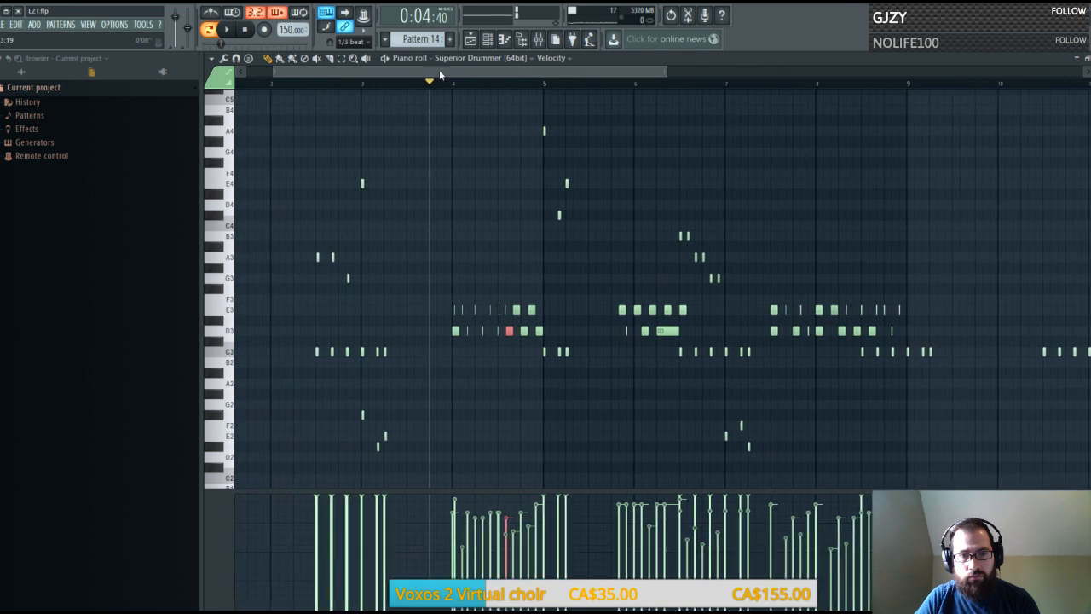
scroll(491, 71, "up", 4)
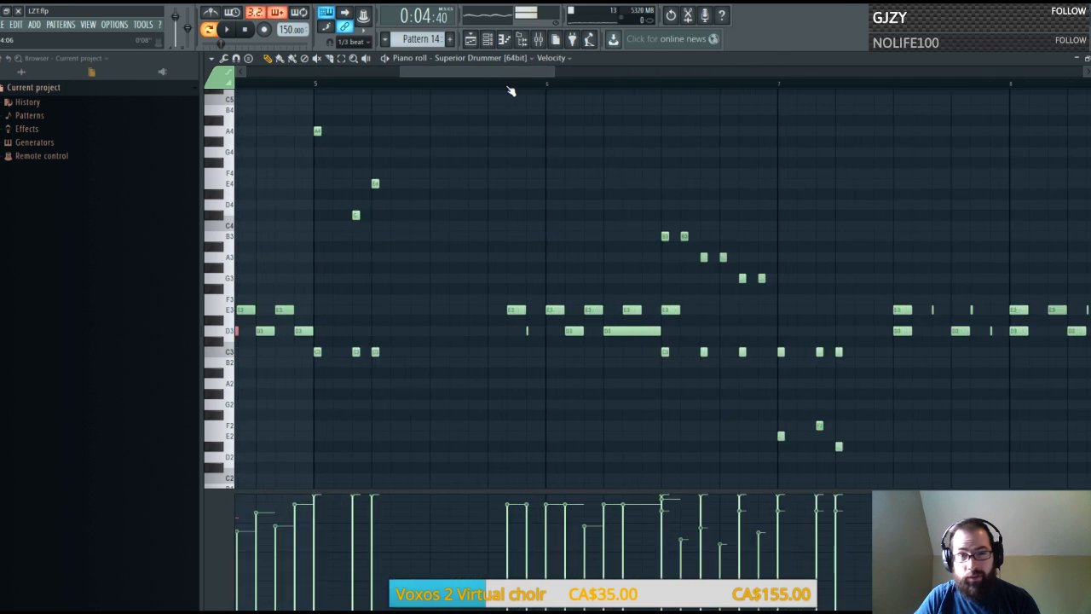
scroll(510, 90, "up", 3)
left_click_drag(458, 74, 468, 73)
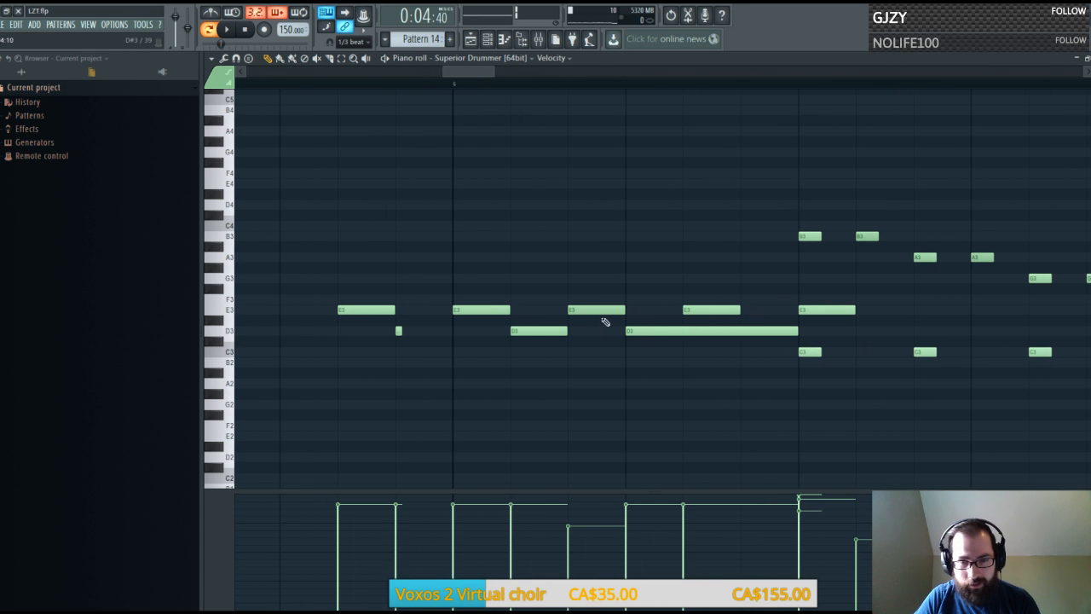
key("space")
left_click_drag(351, 240, 757, 383)
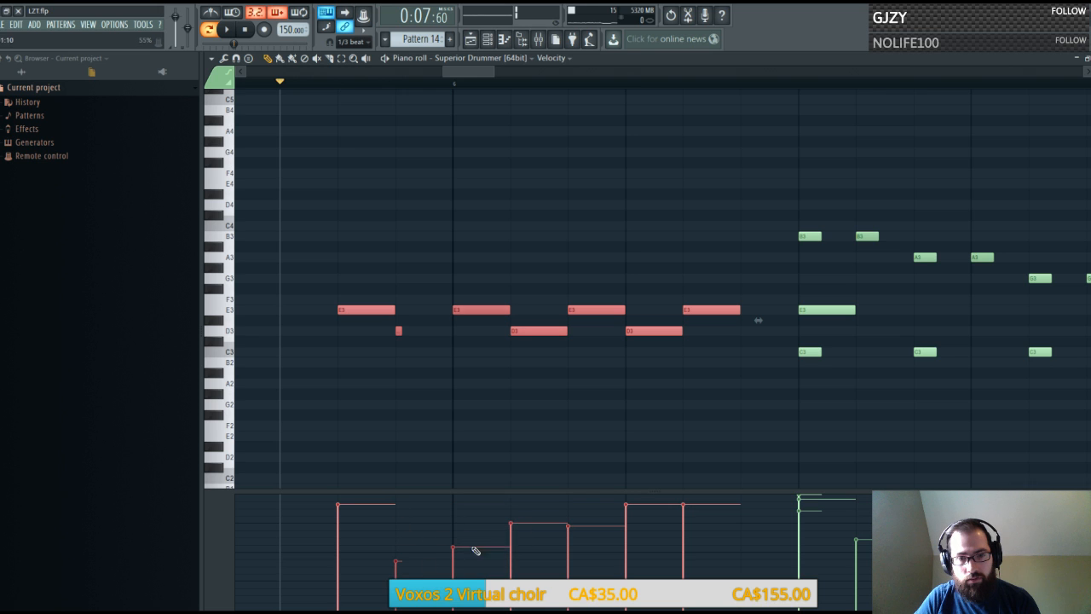
key("space")
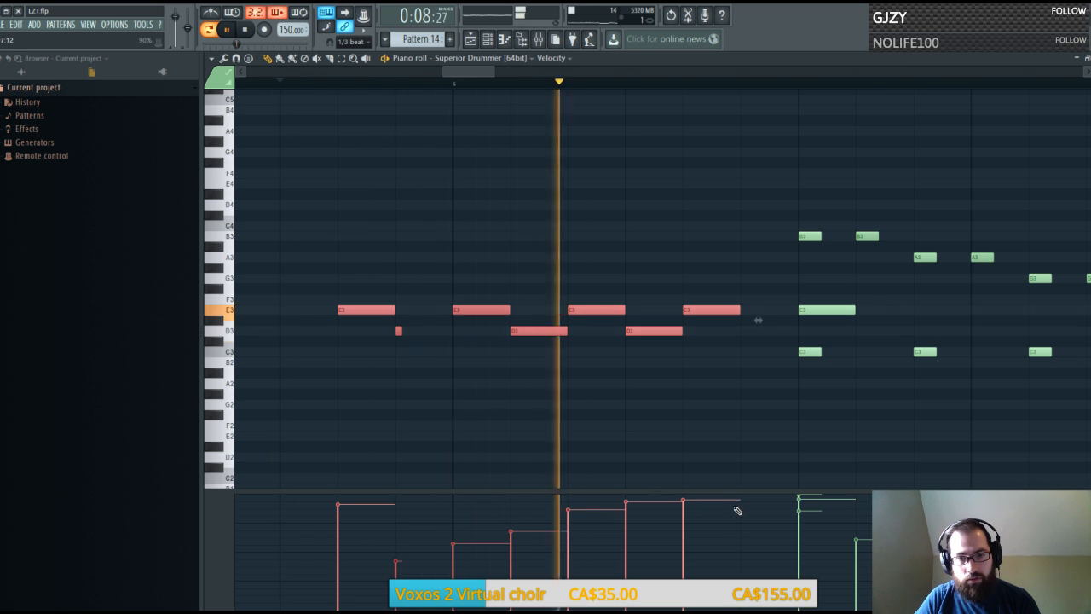
Delete the E3 note coinciding with the first B3 hit in bar 6 and move the selected fill one grid step later
right_click(834, 314)
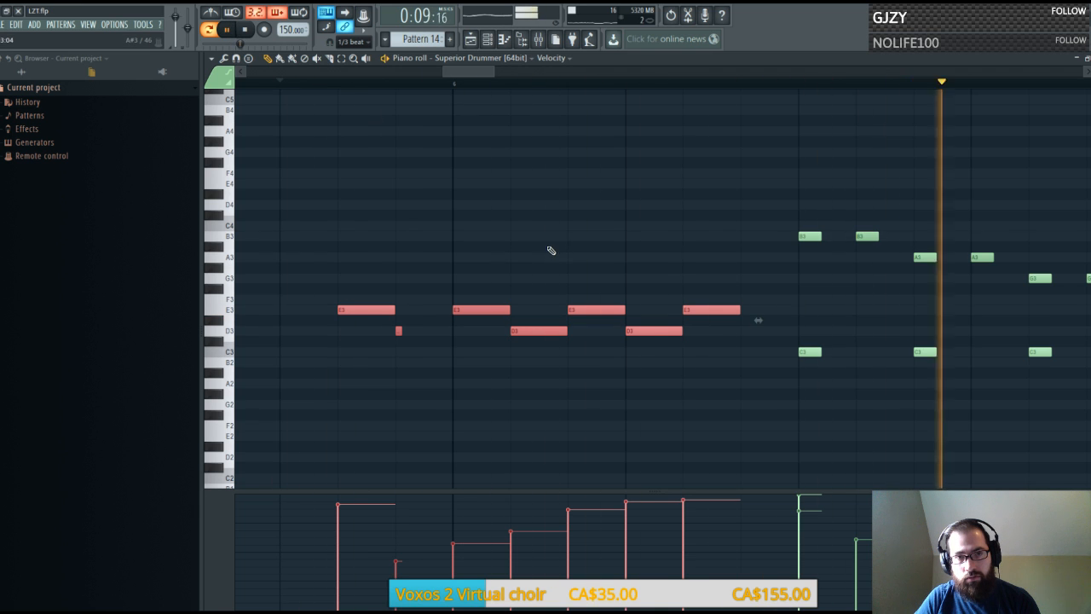
scroll(501, 92, "down", 2)
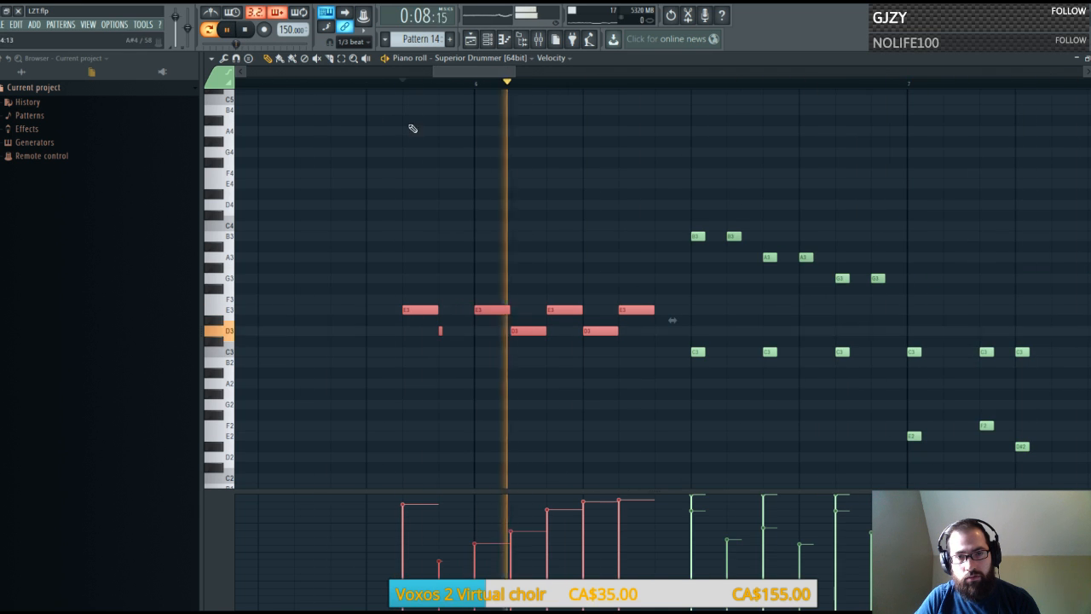
key("space")
key("shift+Right")
key("space")
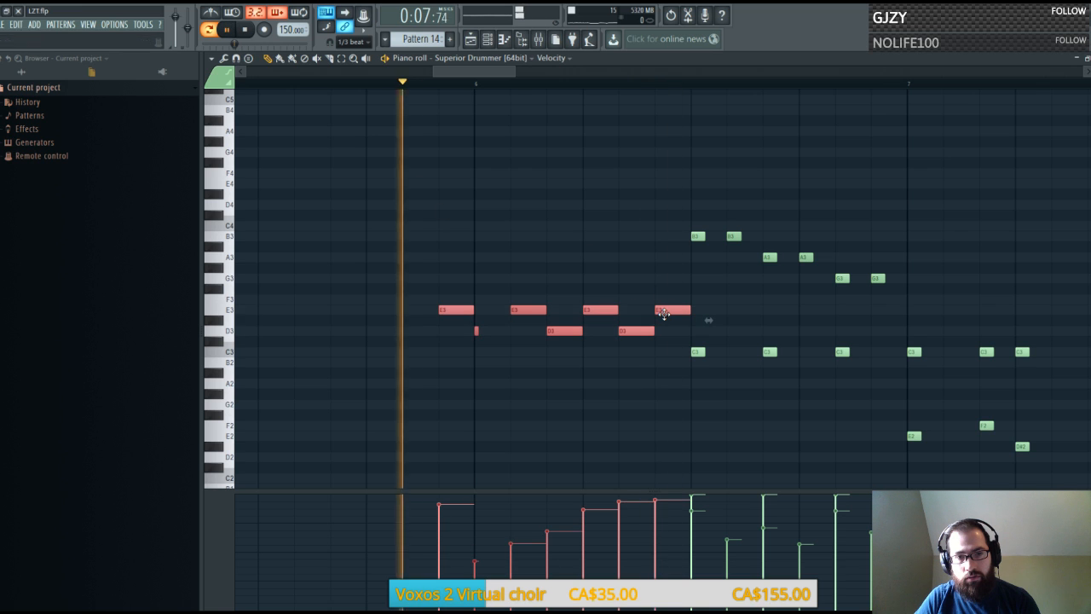
key("space")
Remove the last two notes of the bar 6 fill, move the rest two grid steps later, and replay from bar 6
mouse_move(677, 309)
left_mouse_down()
mouse_move(532, 309)
mouse_move(680, 308)
left_mouse_up()
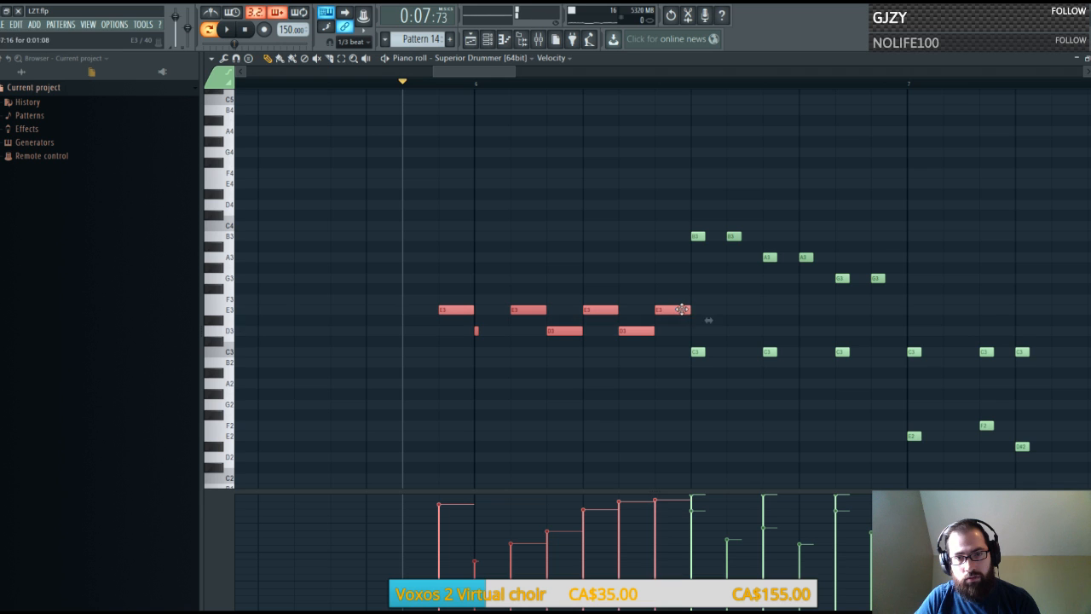
left_click_drag(601, 309, 672, 311)
key("space")
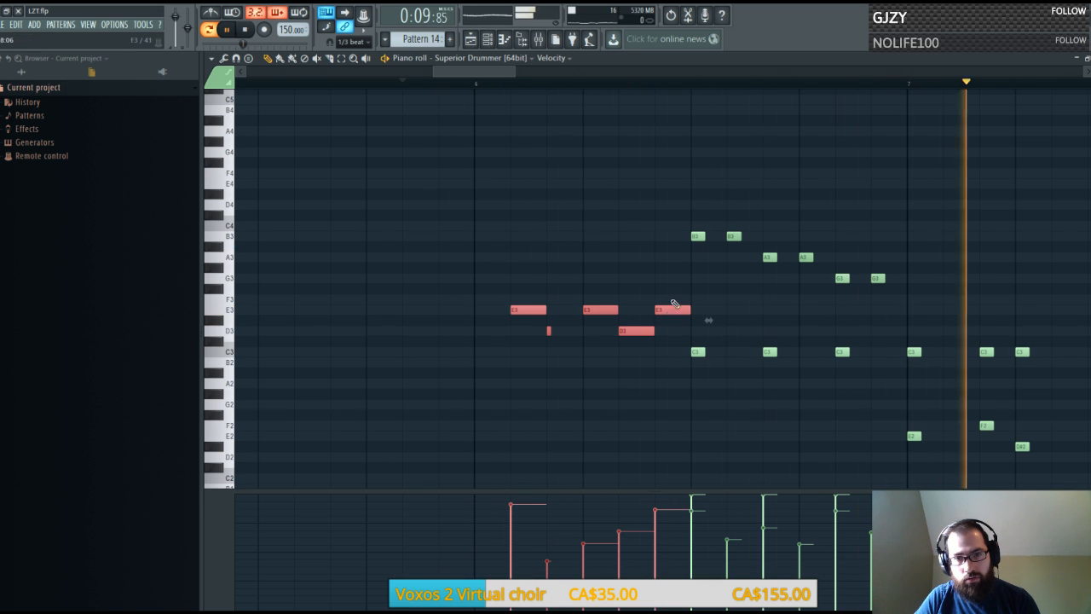
left_click(468, 84)
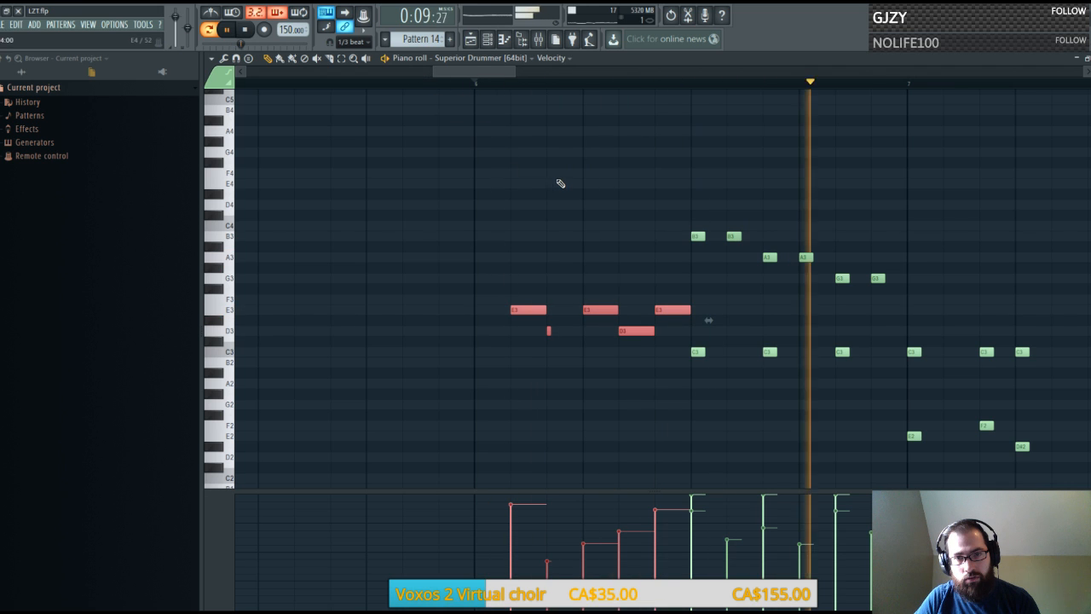
Nudge the D3 notes at the middle of bar 7 and the start of bar 8 slightly later, and replay that fill
scroll(518, 87, "down", 1)
scroll(518, 87, "down", 1)
left_click_drag(506, 71, 579, 72)
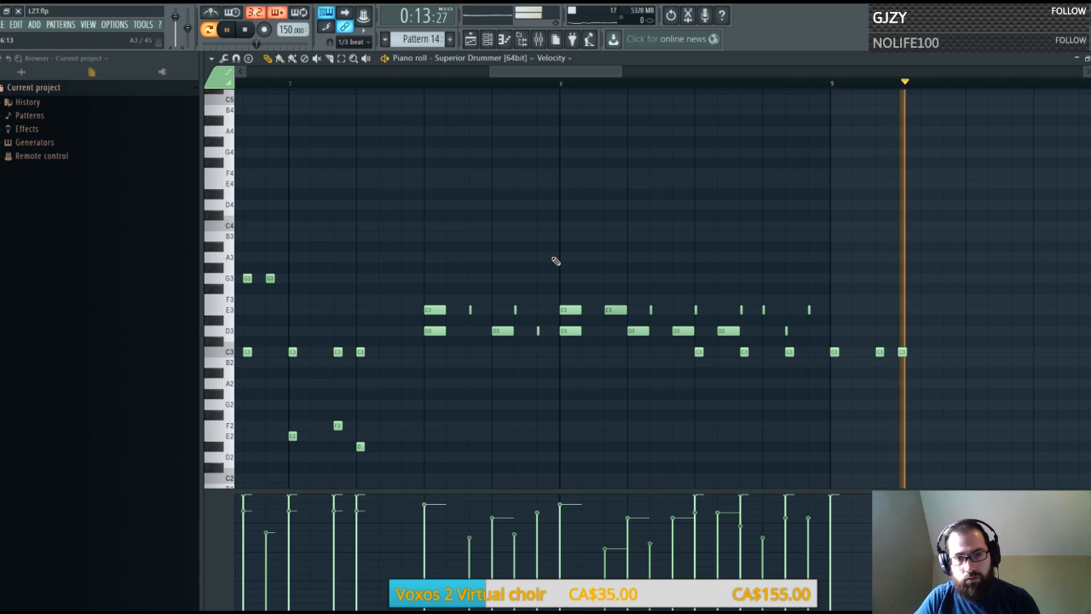
key("space")
left_click_drag(644, 337, 751, 332)
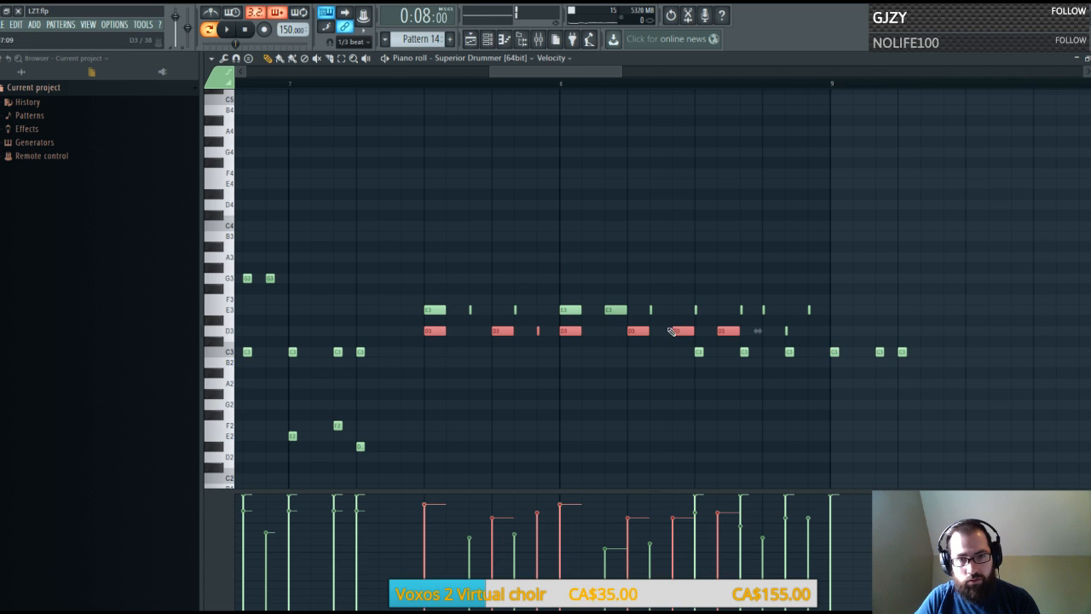
left_click_drag(417, 317, 429, 337)
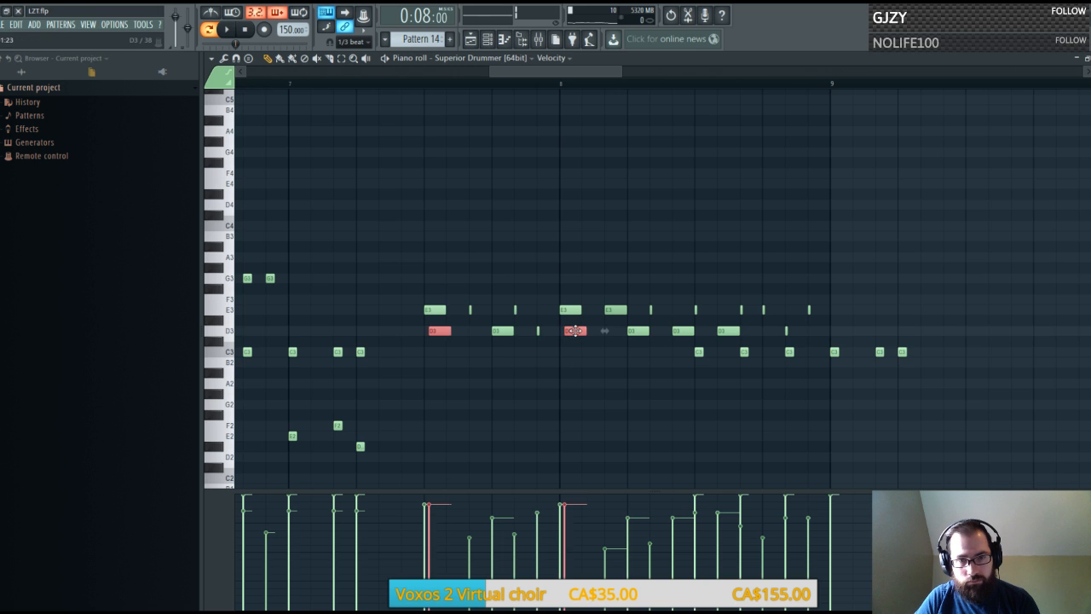
left_click(425, 81)
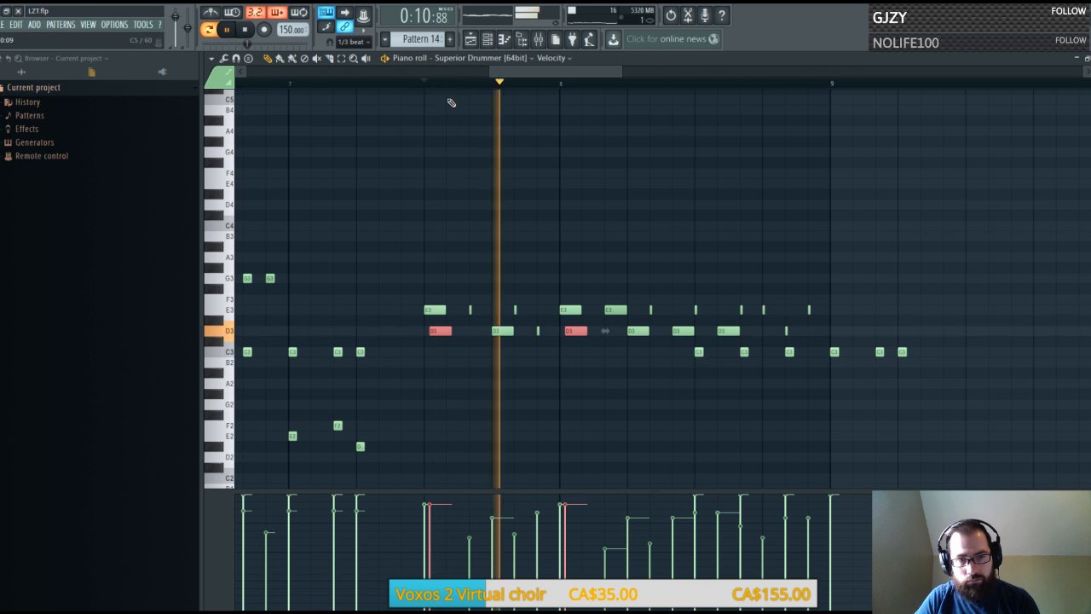
Add a short E3 directly after the long E3 in bar 7, and raise the E3 velocities there and at bar 8 to maximum
left_click(439, 81)
scroll(454, 89, "up", 2)
scroll(456, 94, "up", 2)
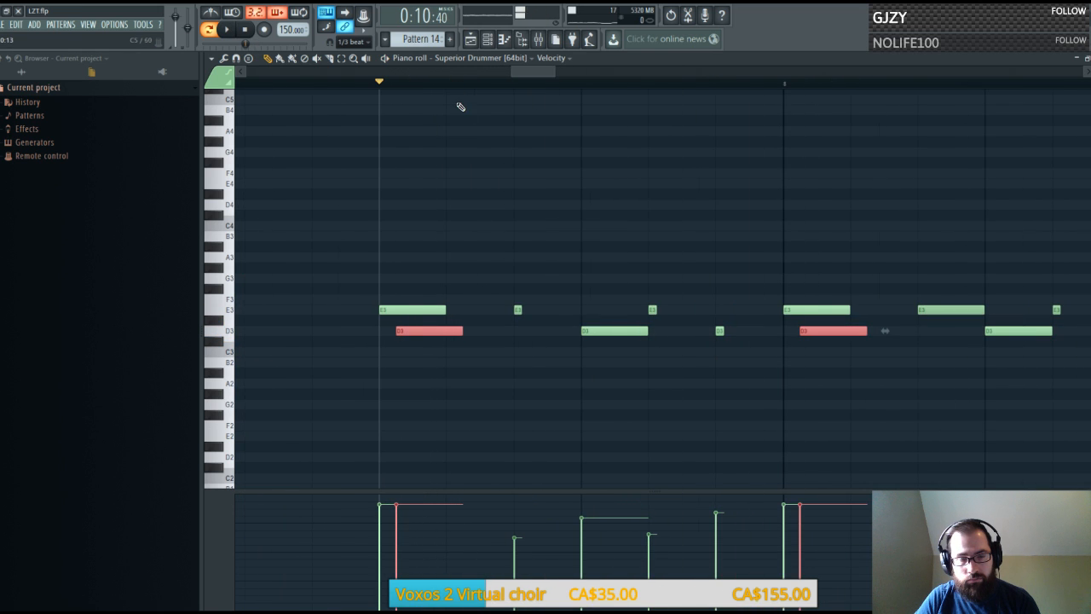
left_click(460, 309)
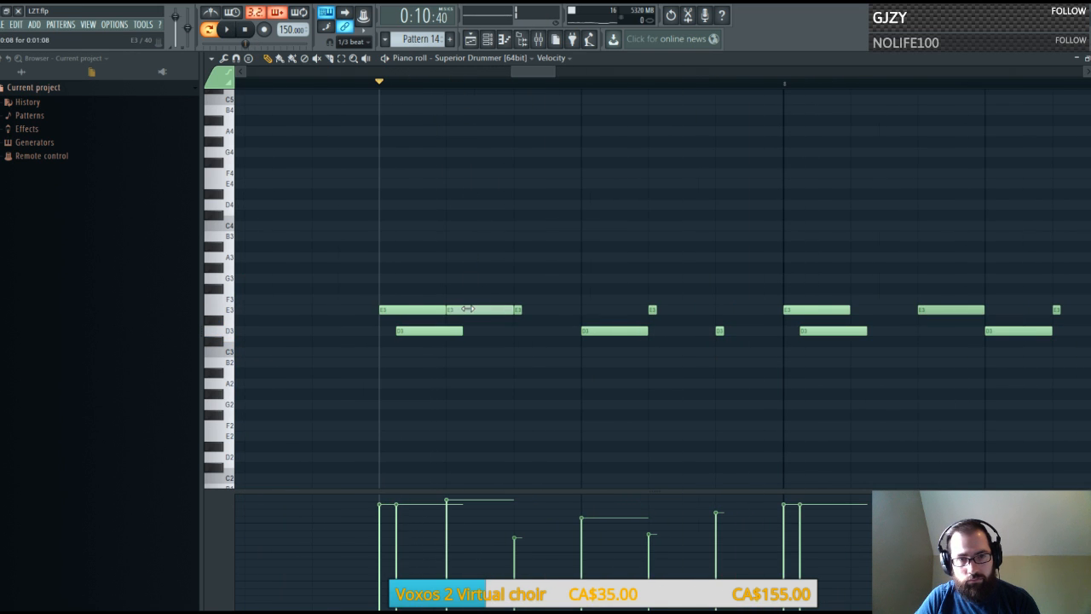
left_click(458, 310)
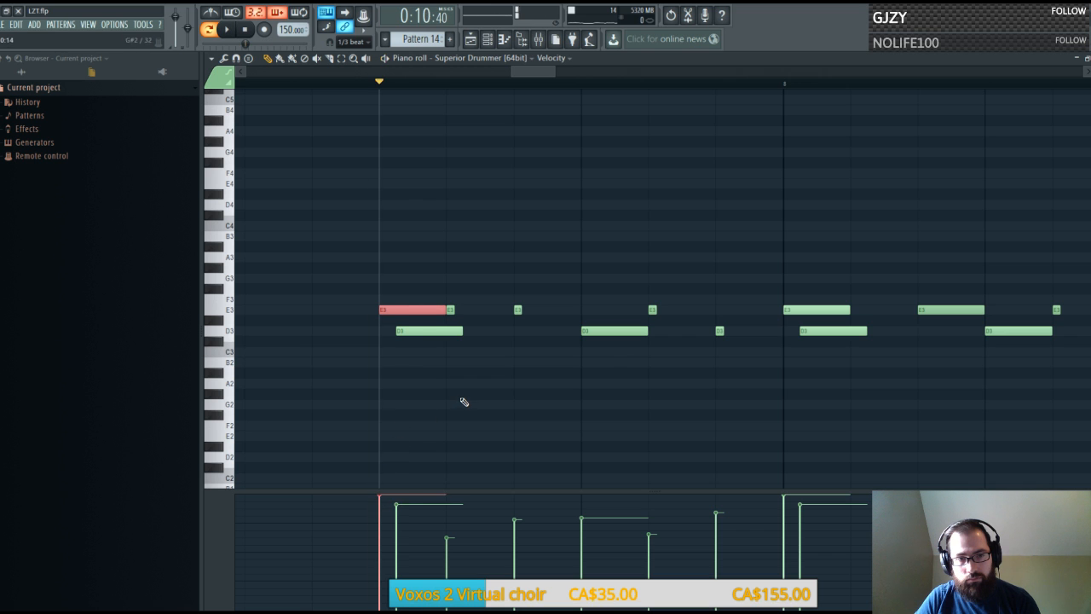
scroll(510, 87, "down", 4)
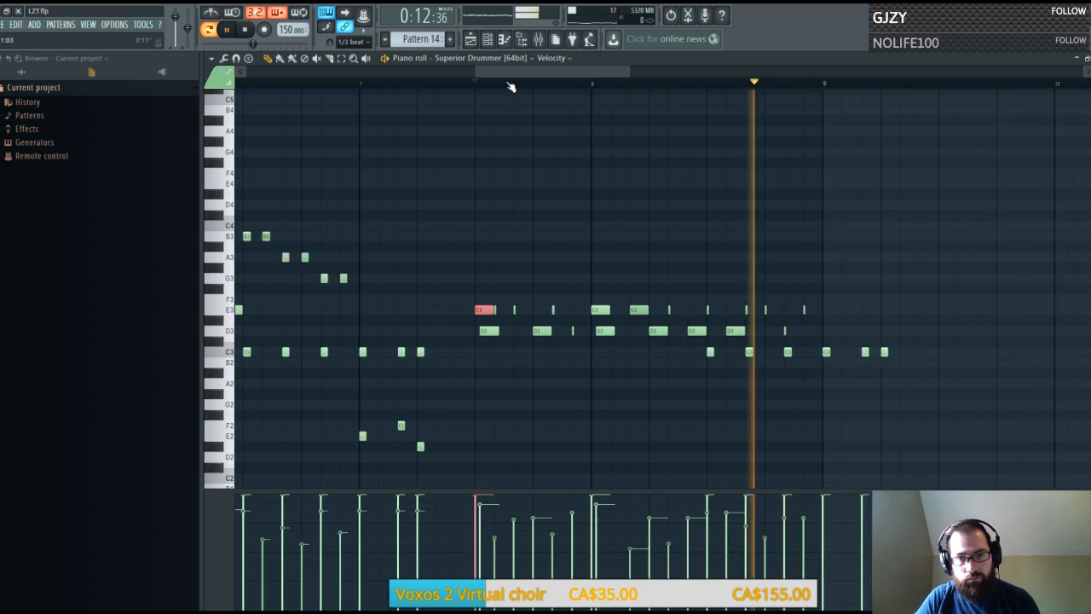
Open the playlist and play the whole song from just before bar 79 to hear Pattern 14 in context
scroll(507, 86, "down", 6)
left_click(226, 31)
left_click(471, 39)
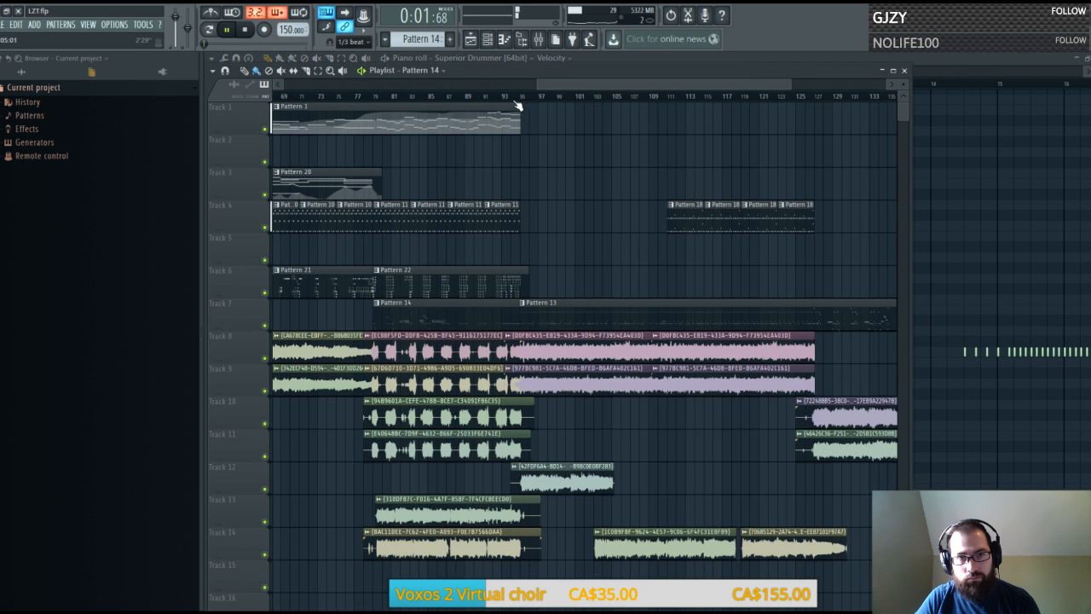
left_click(377, 96)
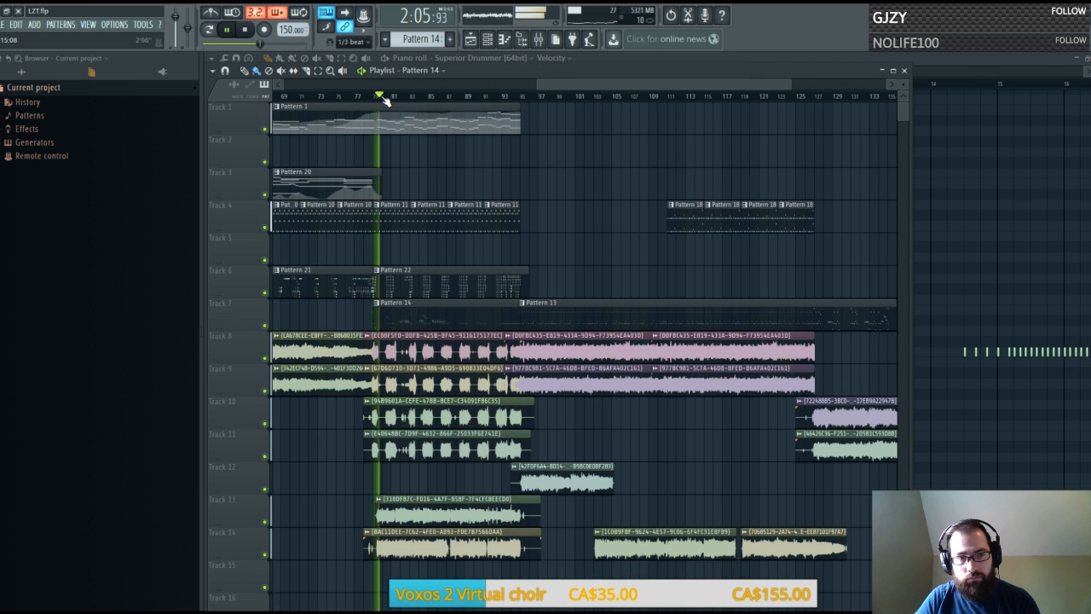
left_click(366, 98)
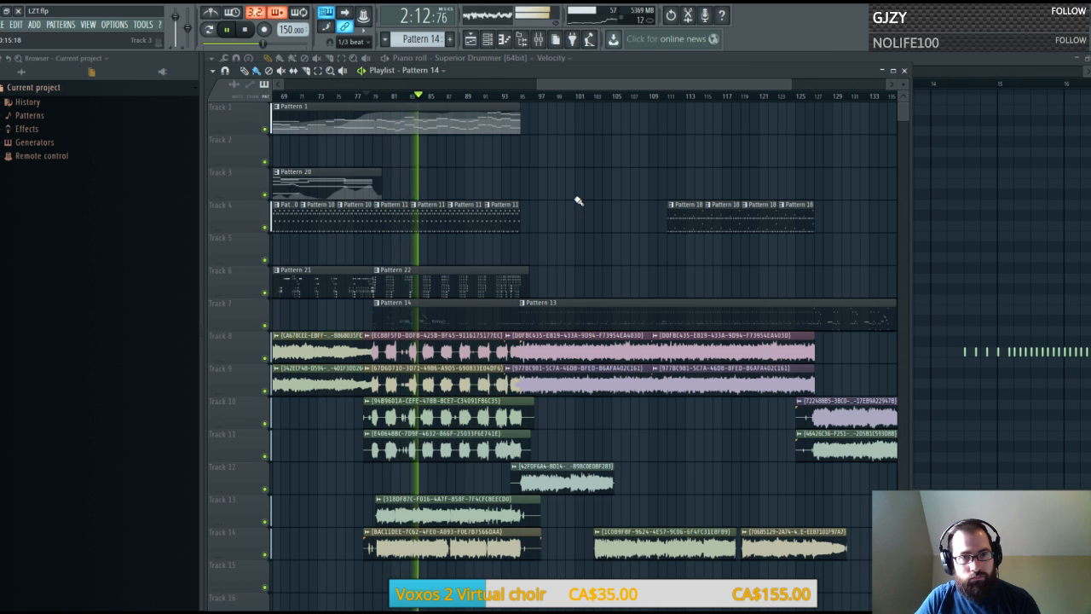
Open Pattern 14's piano roll, raise the velocities of the D3/E3 fill in bar 4 while keeping their dynamics, and replay it
double_click(431, 302)
left_click_drag(531, 68, 258, 74)
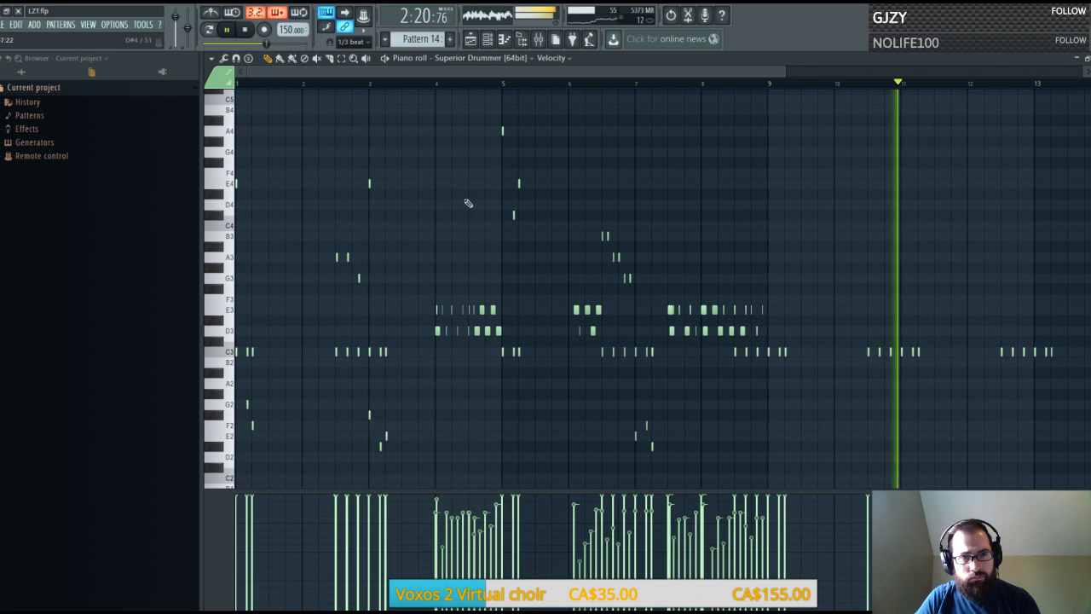
left_click(435, 83)
scroll(445, 86, "up", 4)
key("space")
left_click_drag(409, 254, 652, 372)
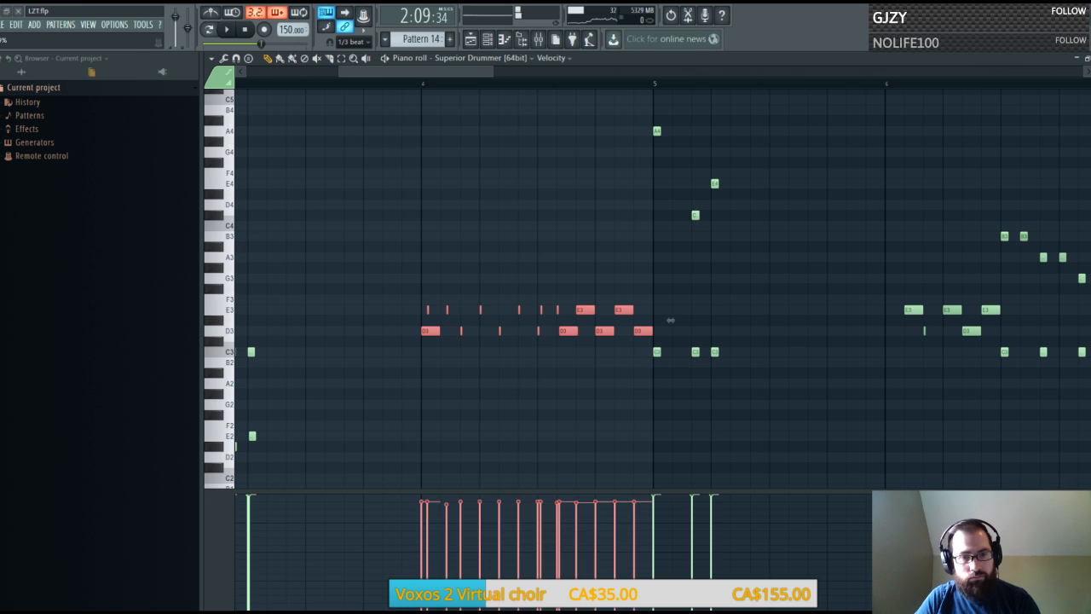
key("ctrl+z")
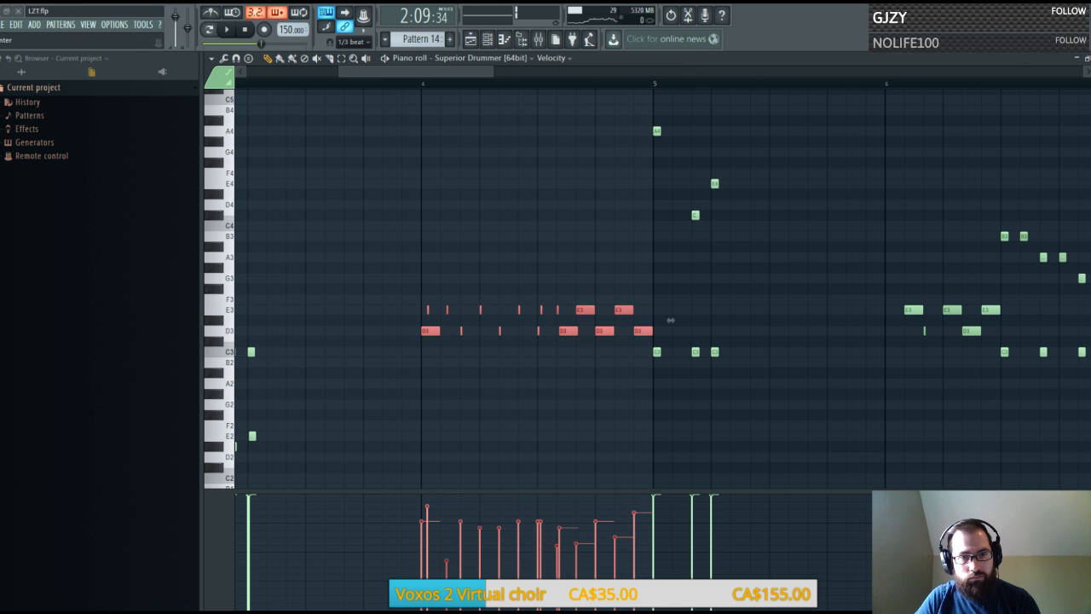
key("space")
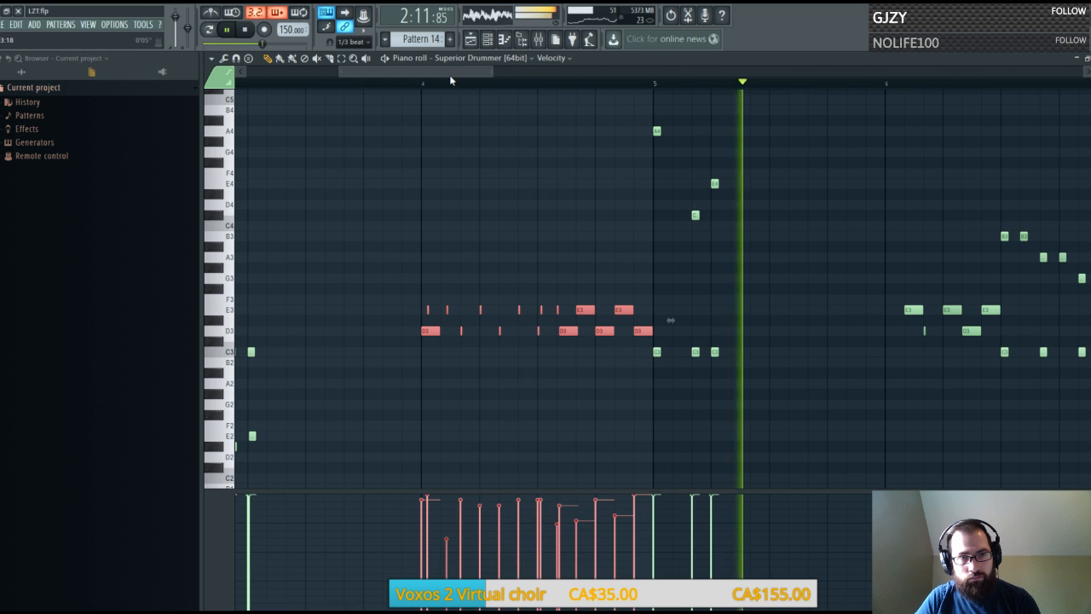
key("space")
Move the bar 6 fill one grid step earlier, add a short D3 at its end, and play on through bar 9
left_click_drag(477, 297, 523, 331)
left_click(557, 330)
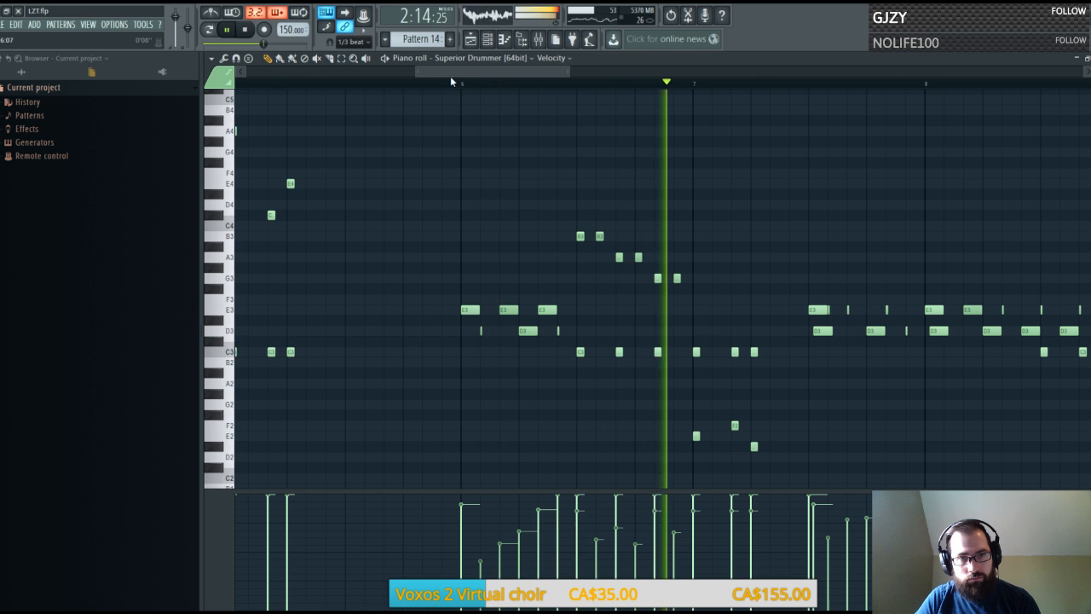
left_click_drag(451, 70, 520, 72)
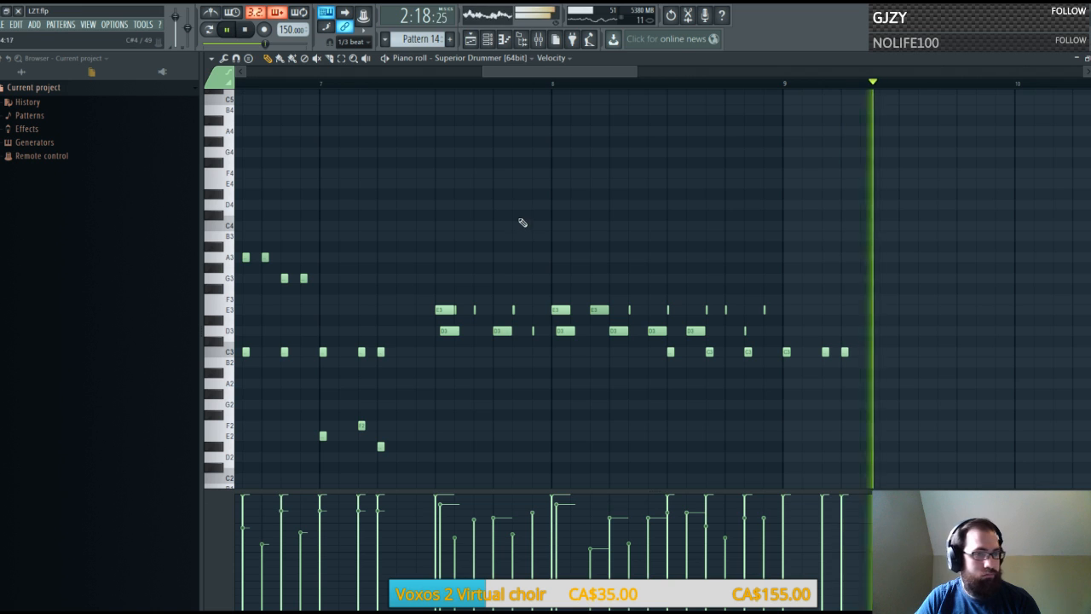
key("space")
key("space")
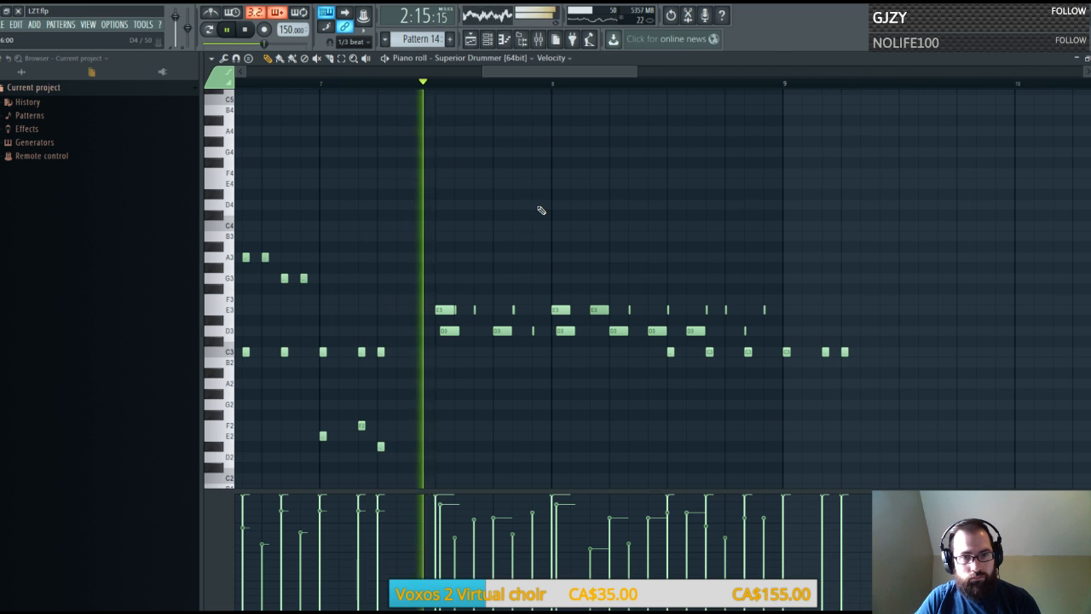
key("space")
Raise the velocities of the bar 7–8 D3/E3 fill, even out its second half near maximum, and replay it
left_click_drag(795, 287, 445, 334)
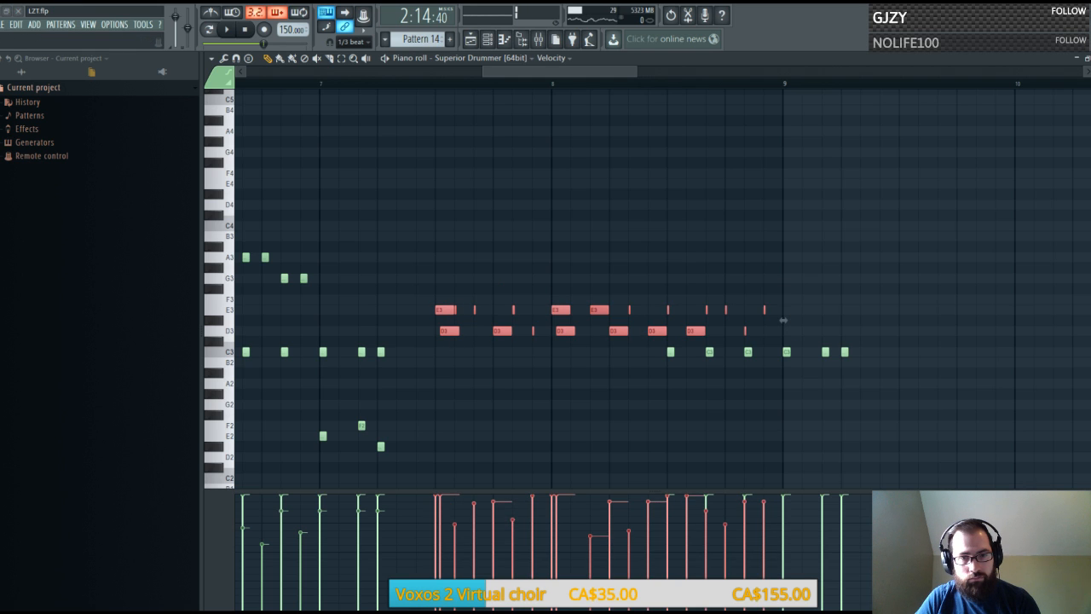
left_click_drag(805, 287, 609, 337)
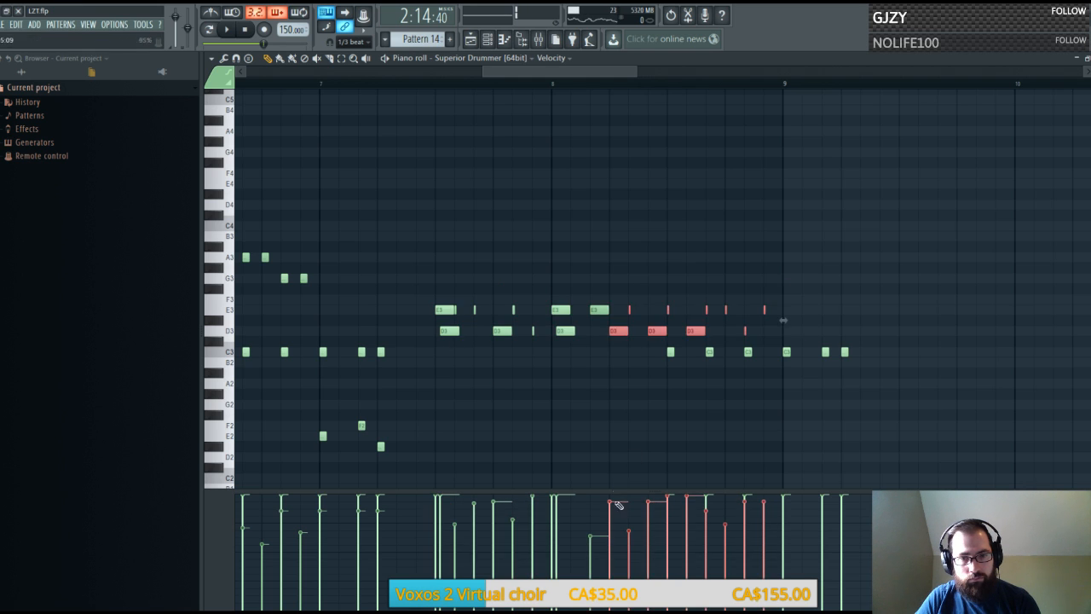
key("space")
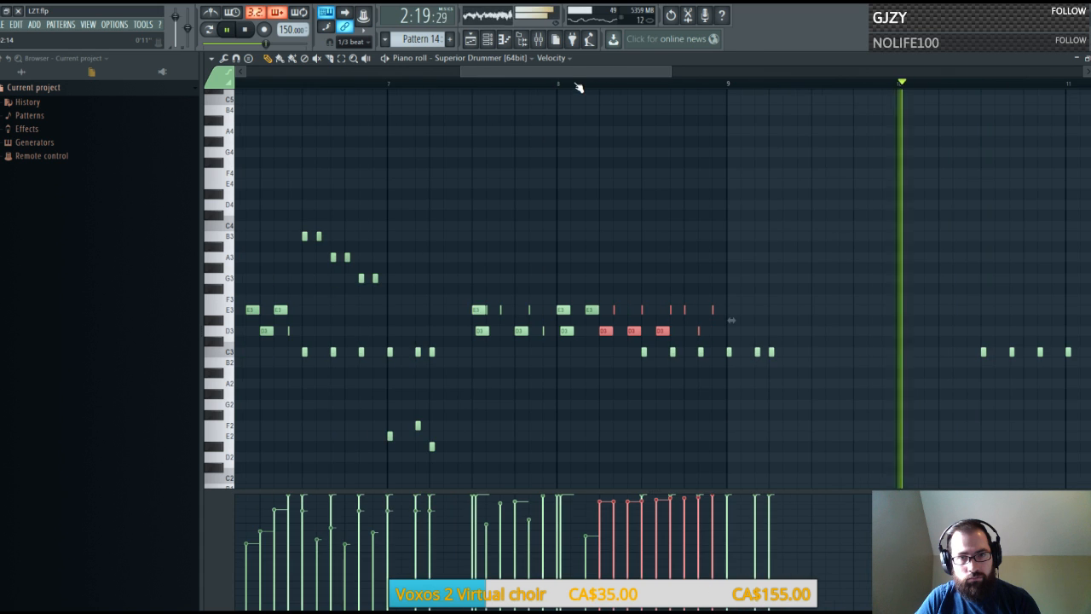
key("space")
Add a C#4 at the start of bar 9 and F#2 and D#2 on the two following kicks, and replay
left_click(567, 218)
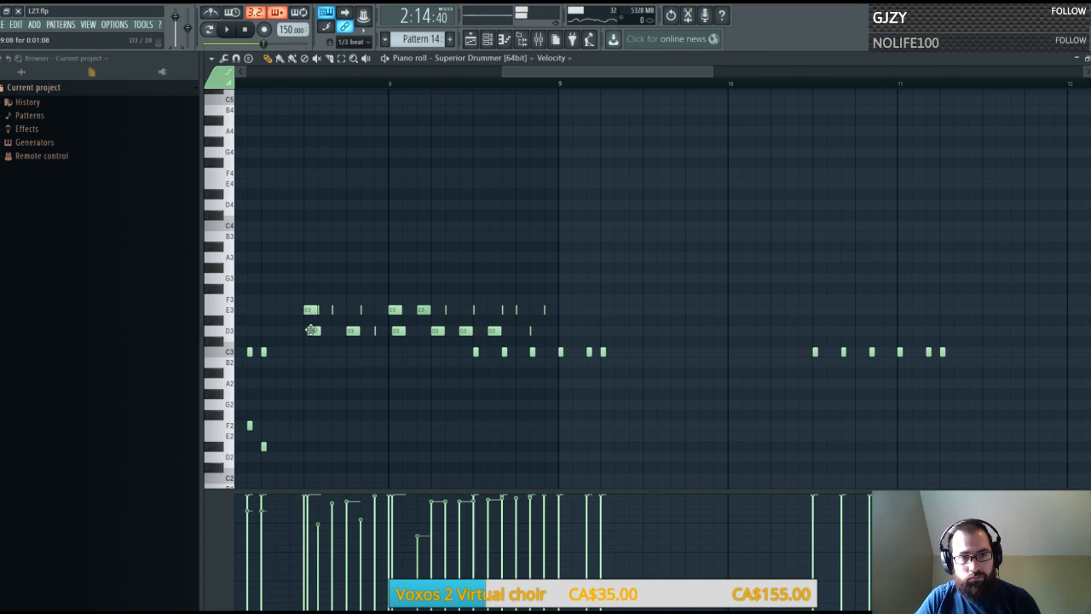
scroll(445, 87, "down", 2)
left_click_drag(493, 72, 519, 80)
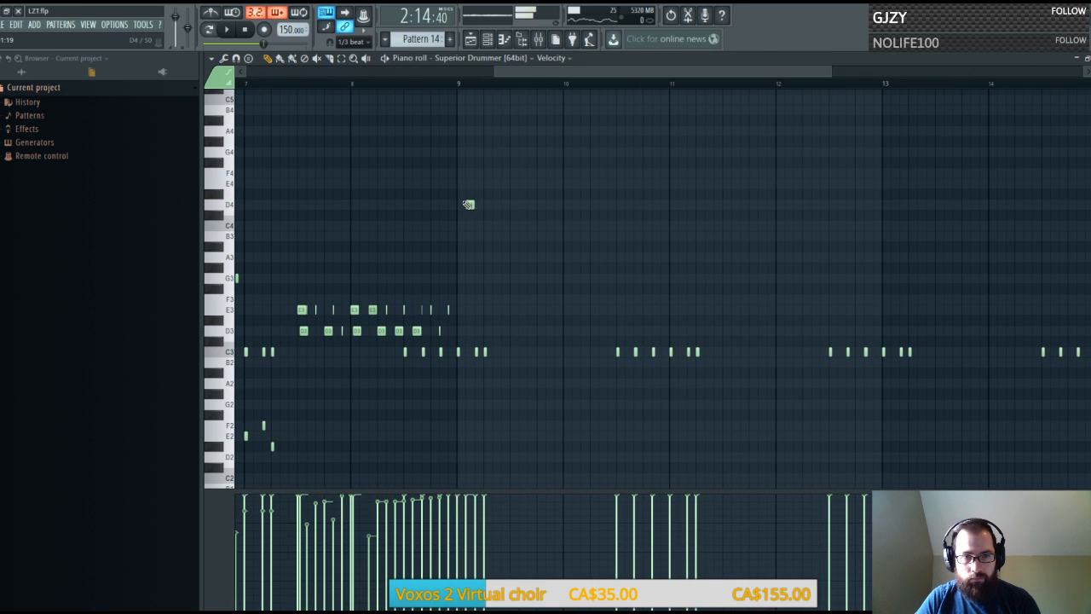
scroll(480, 91, "up", 2)
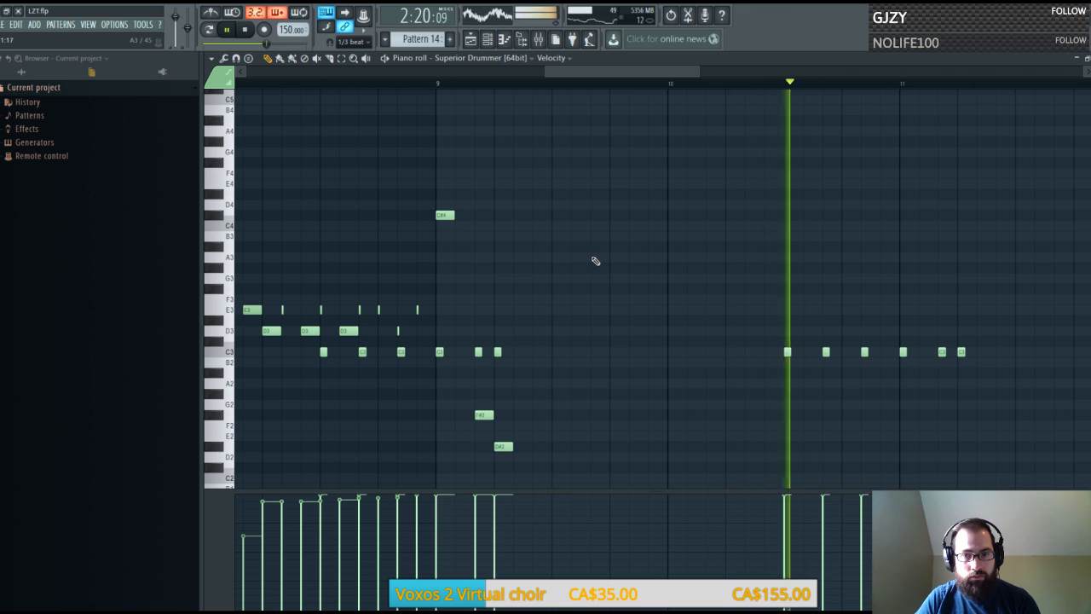
key("space")
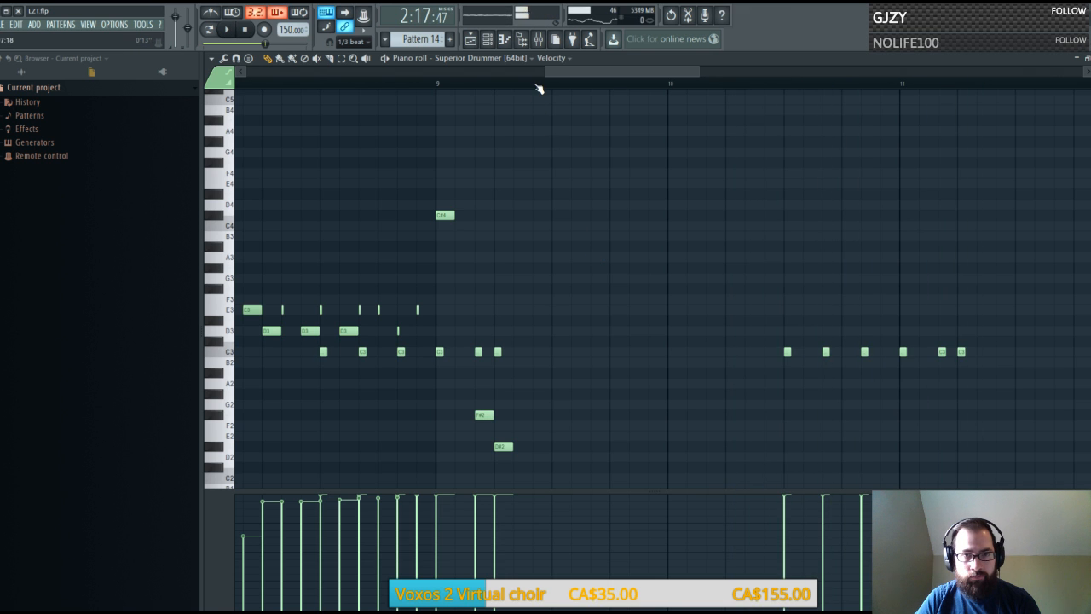
Listen to the pattern around bar 9, restarting playback from just before the bar
scroll(539, 89, "down", 5)
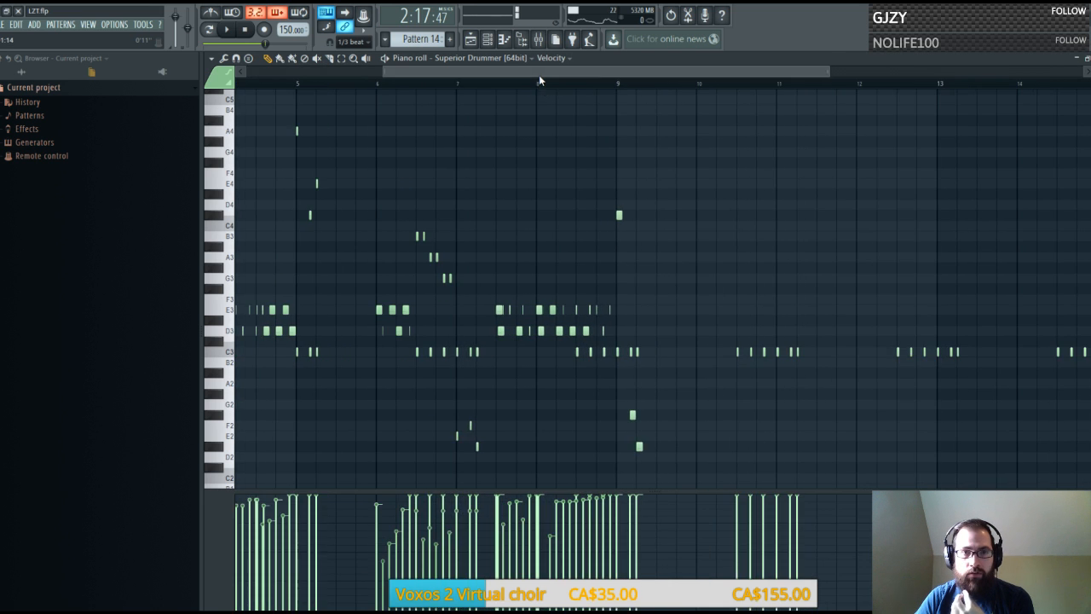
scroll(386, 82, "up", 2)
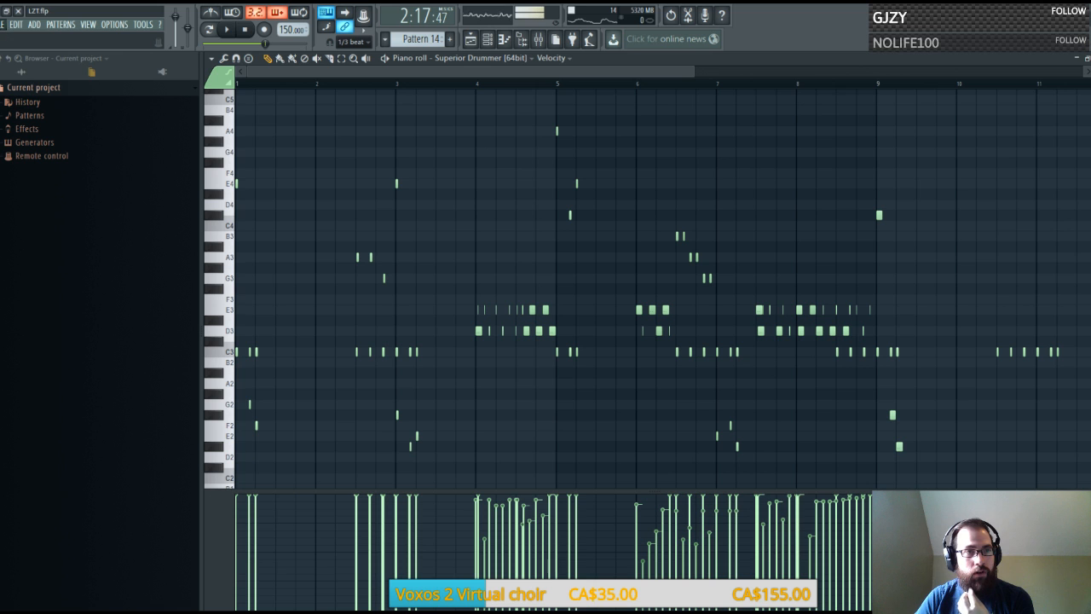
left_click(227, 30)
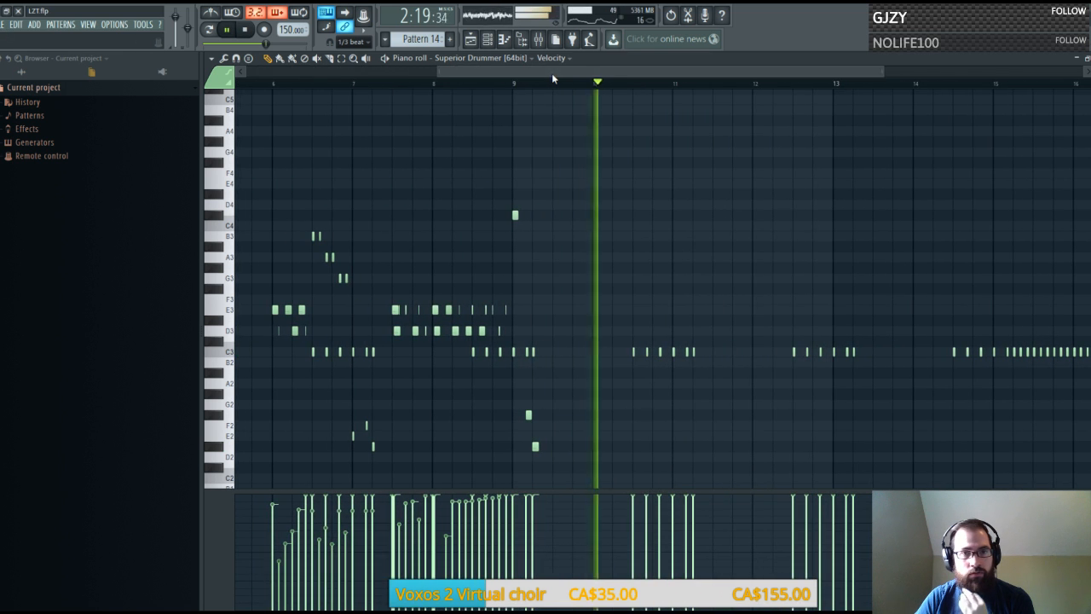
left_click(508, 83)
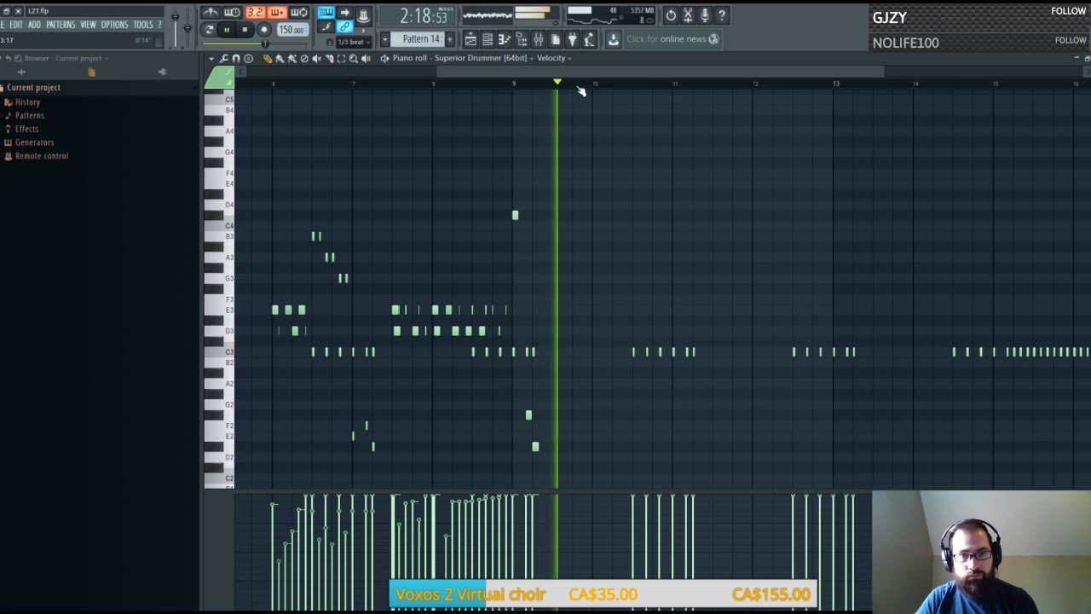
scroll(582, 91, "up", 3)
key("space")
Add a D3 in the middle of bar 9 with an E3 slightly behind it, and replay
left_click(514, 329)
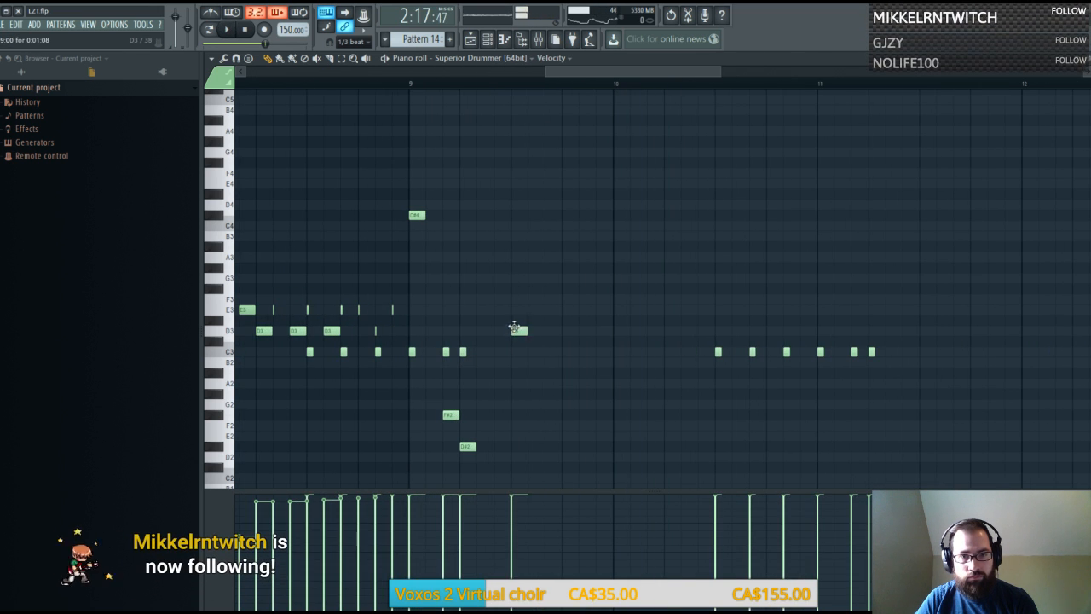
left_click(517, 312)
left_click_drag(517, 303, 524, 311)
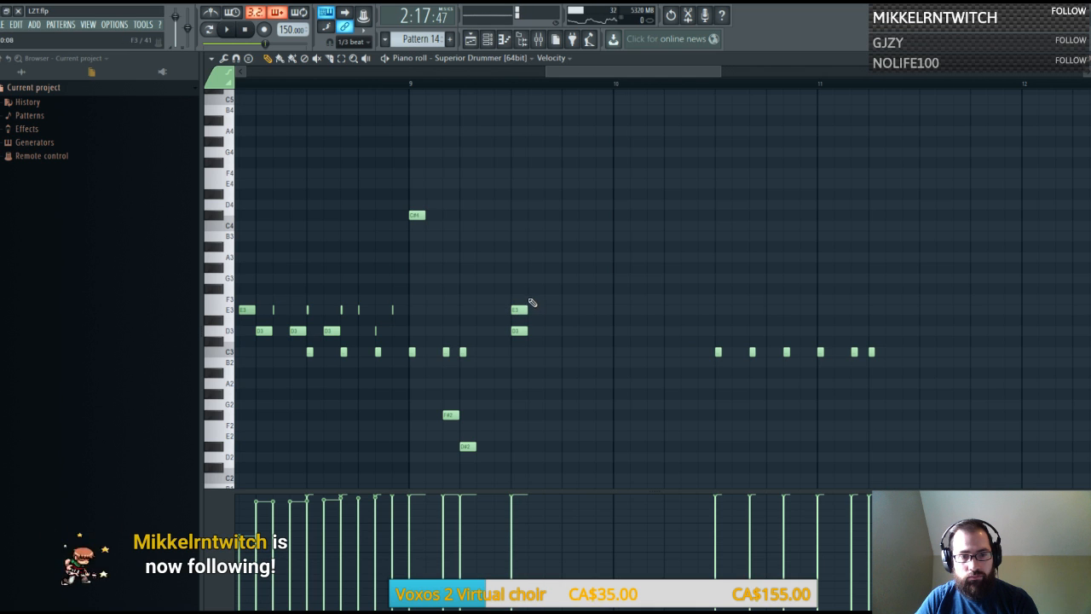
key("space")
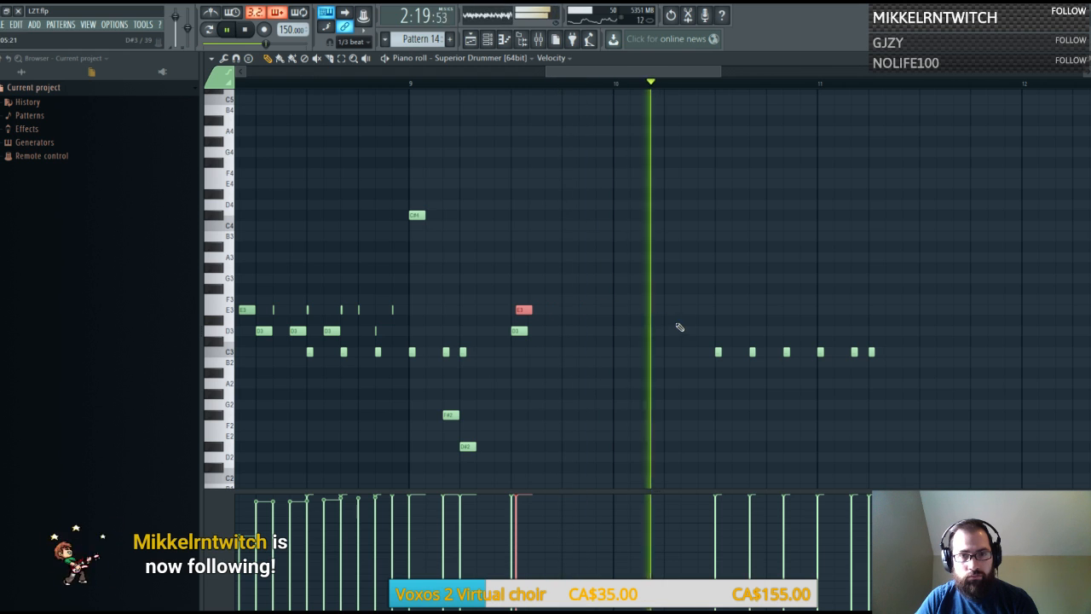
key("space")
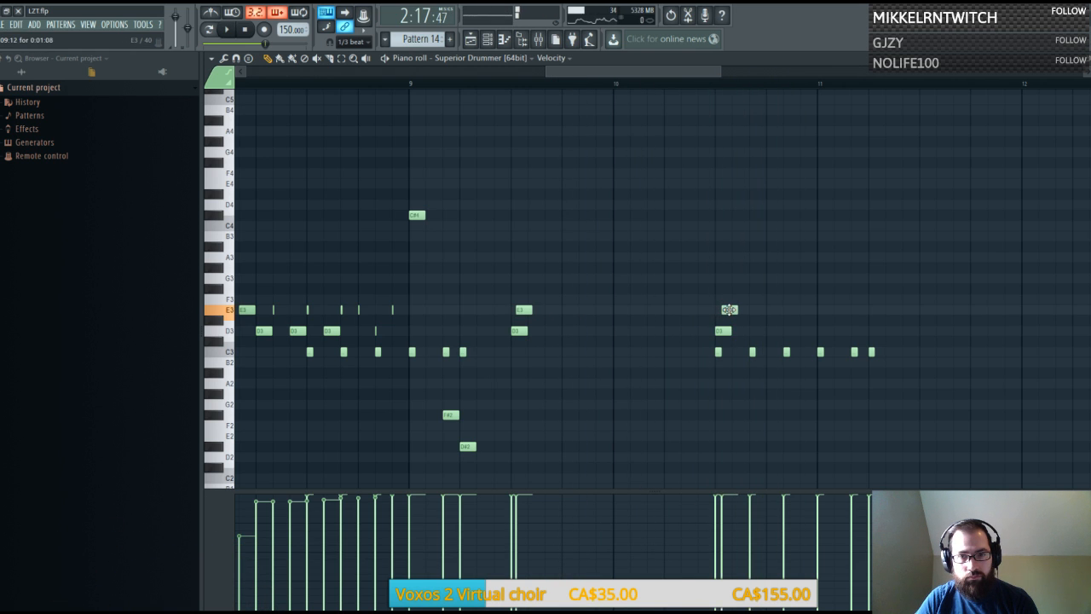
Repeat the D3 hit with its slightly later E3 in the middle of bars 10 and 11, and replay
key("space")
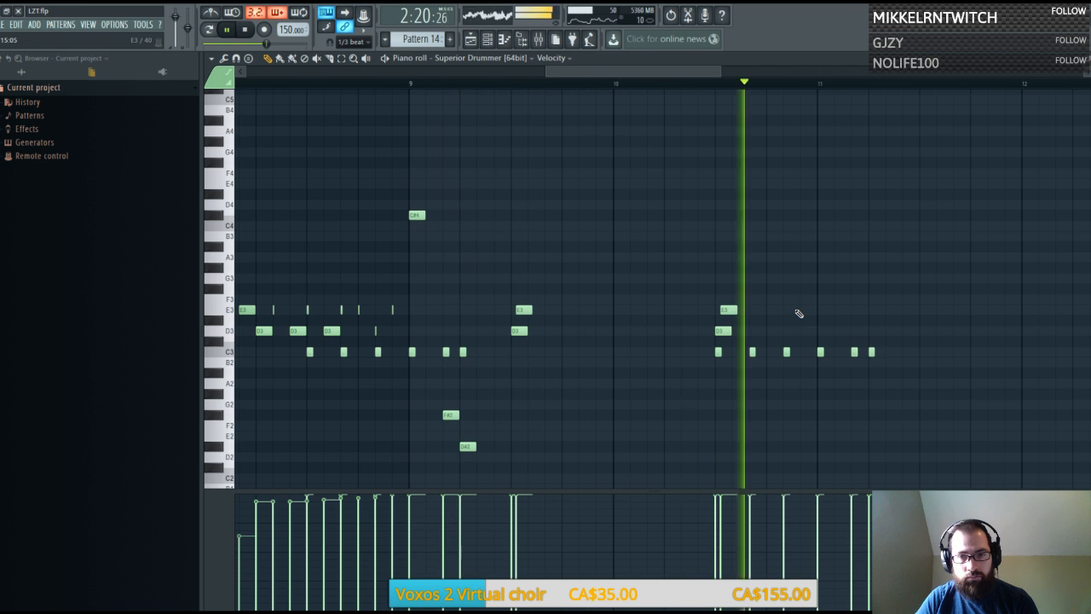
key("space")
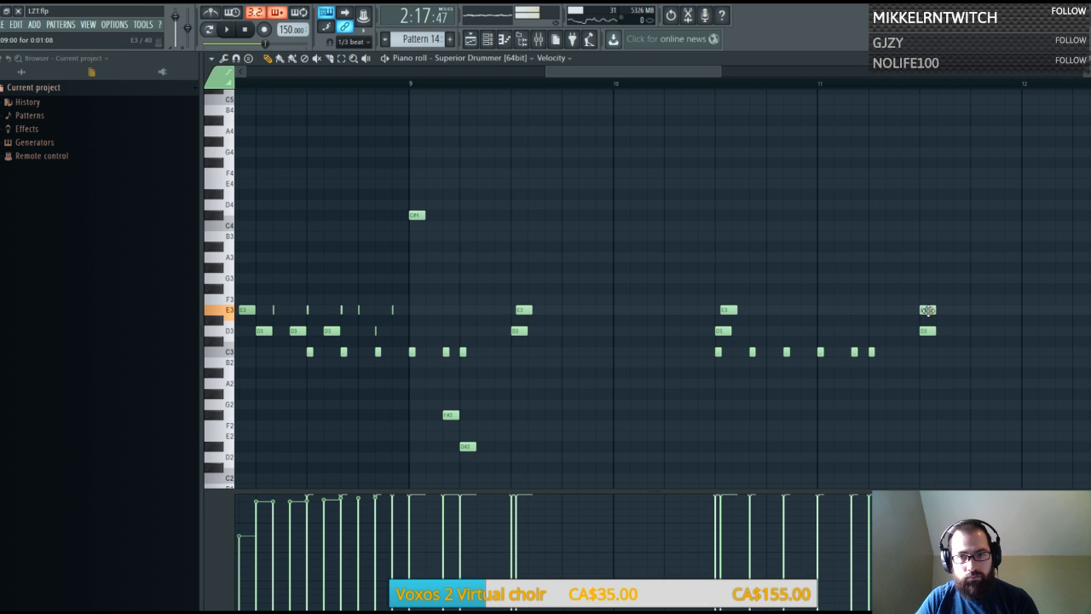
key("space")
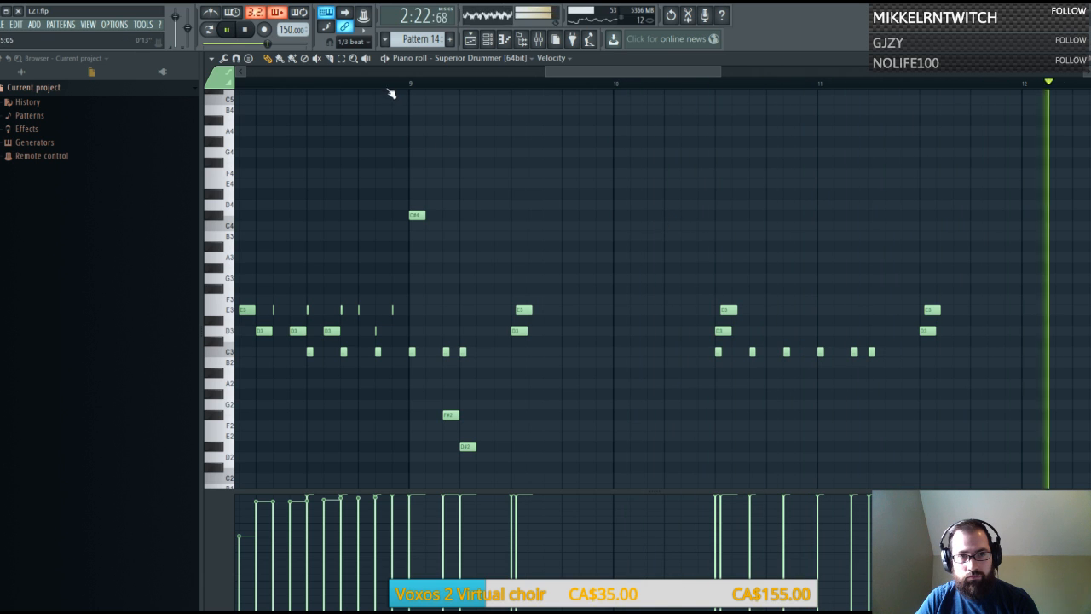
left_click_drag(602, 72, 617, 73)
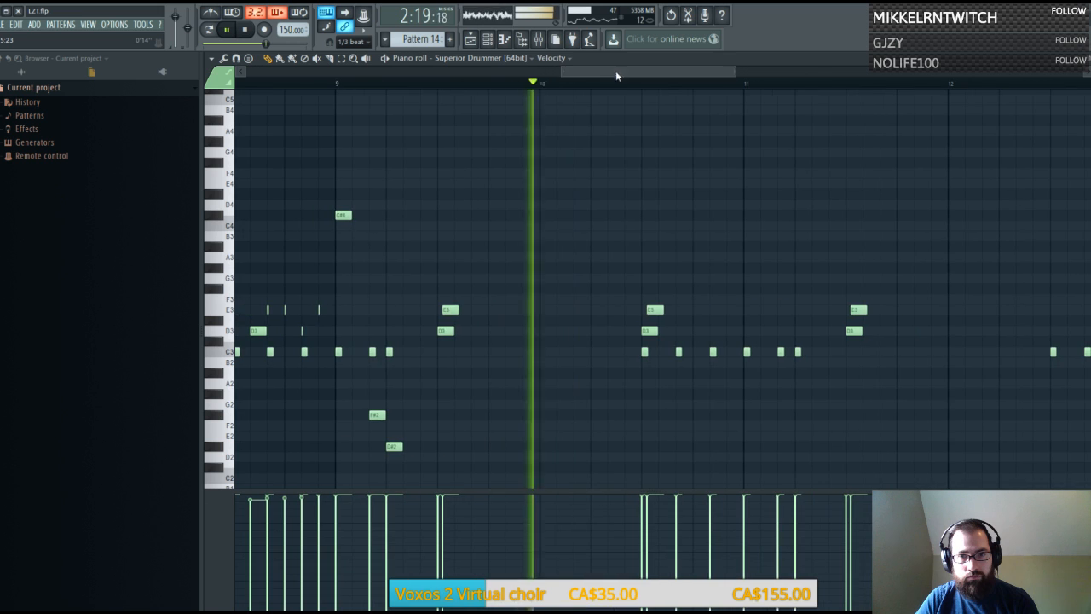
key("space")
Replace the E3 in the middle of bar 10 with a C#4 placed slightly after the D3, and replay
right_click(655, 310)
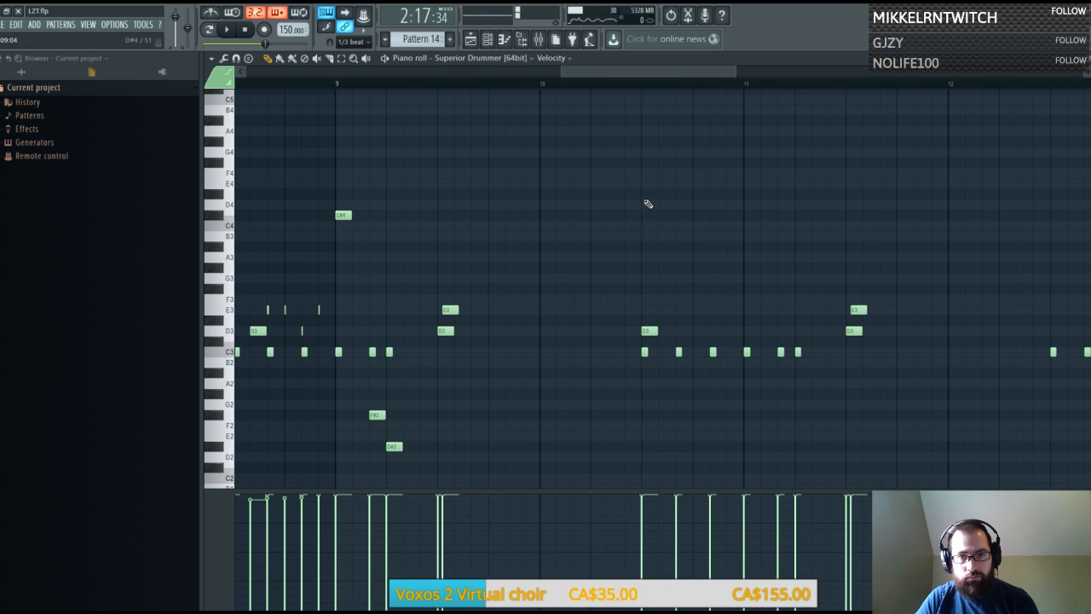
left_click_drag(649, 215, 653, 216)
key("space")
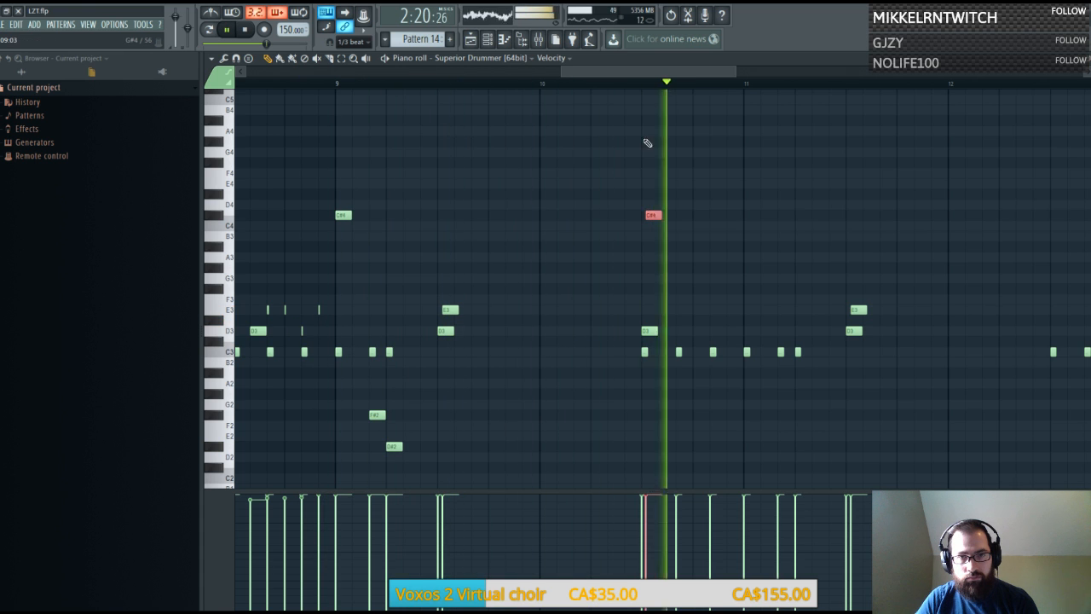
left_click_drag(611, 74, 621, 98)
key("space")
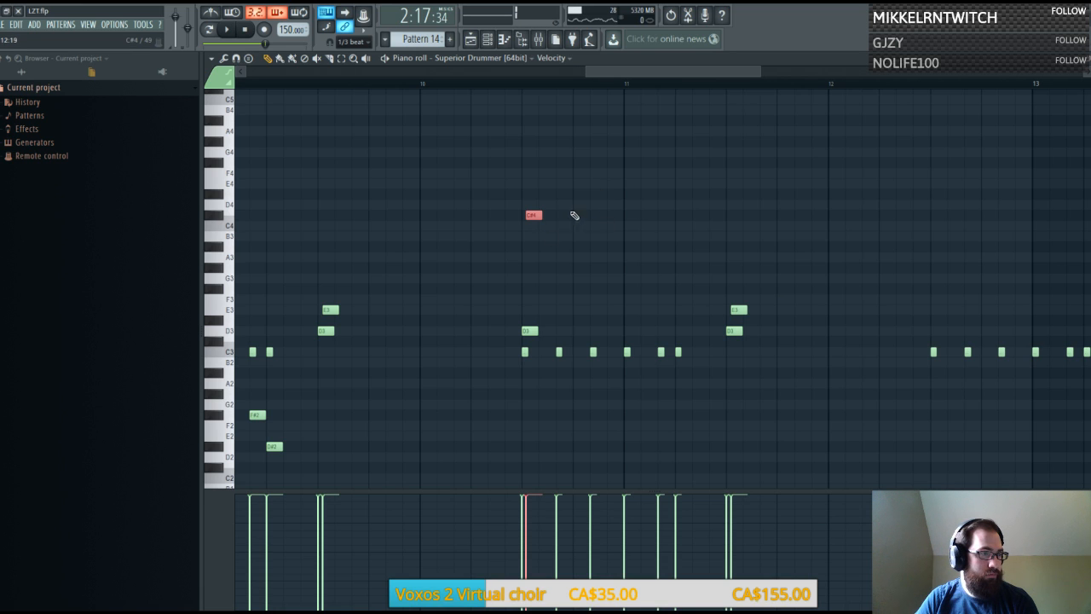
Play the pattern from bar 10 to hear the hits leading up to bar 12
left_click_drag(618, 69, 613, 68)
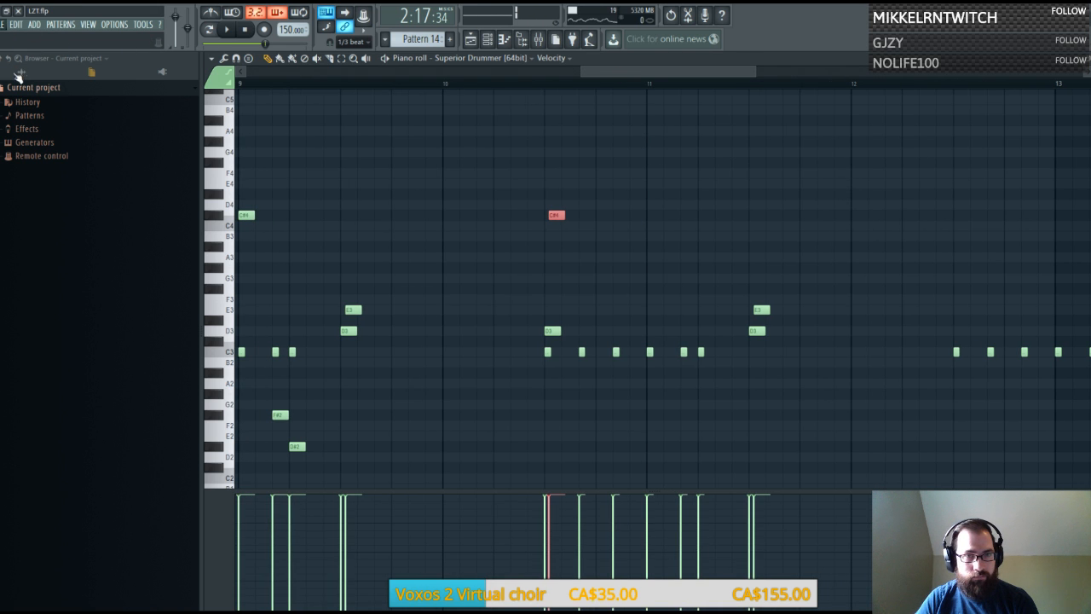
left_click(444, 84)
key("space")
left_click_drag(660, 73, 694, 80)
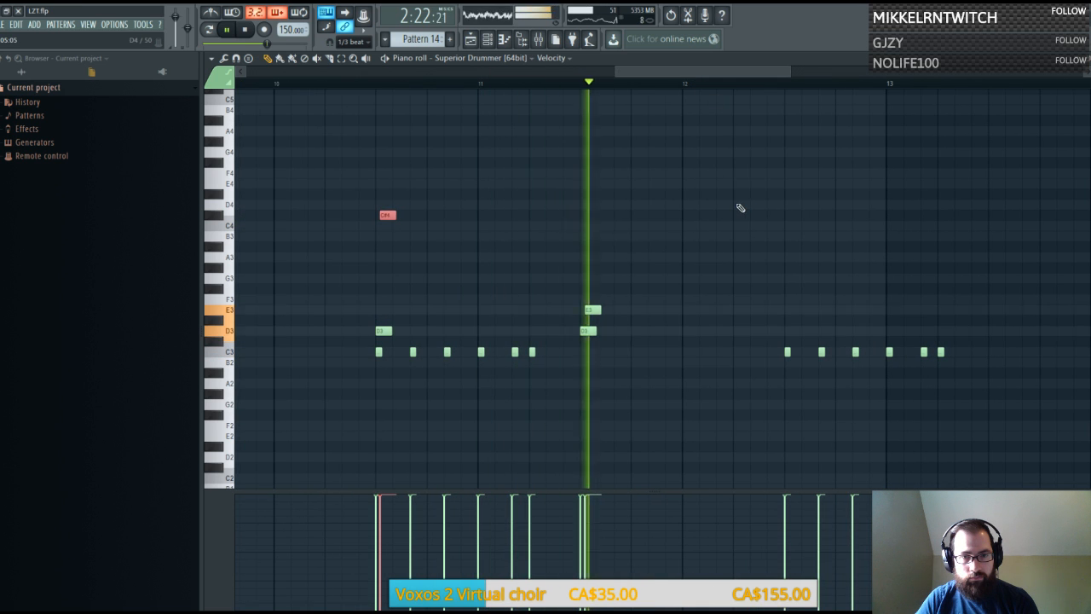
Add D3 and C#4 on the first kick in bar 12, F2 on the third, and E4 at the start of bar 13
key("space")
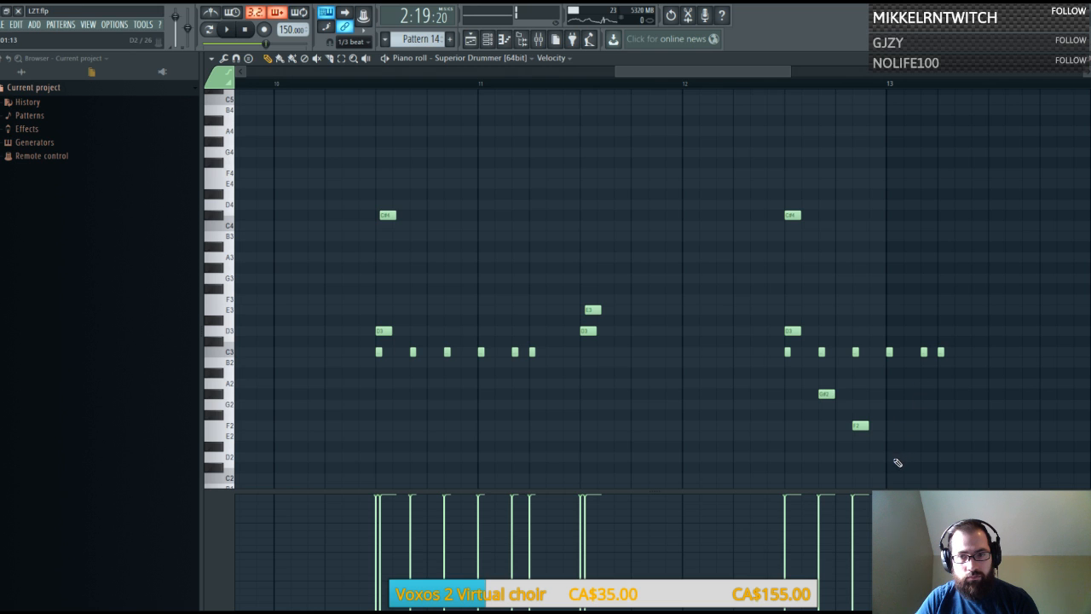
key("space")
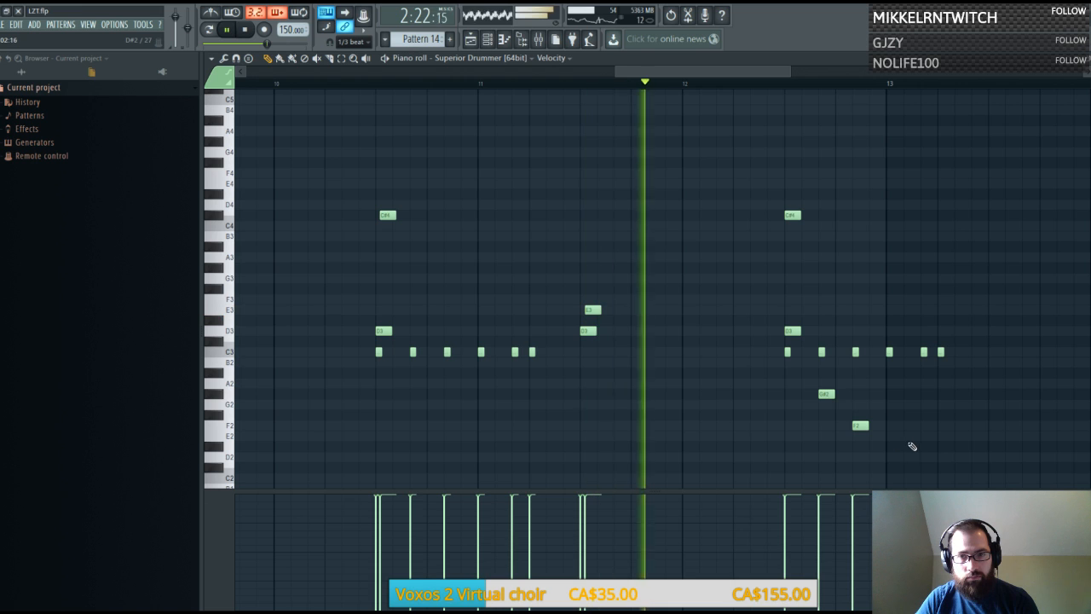
key("space")
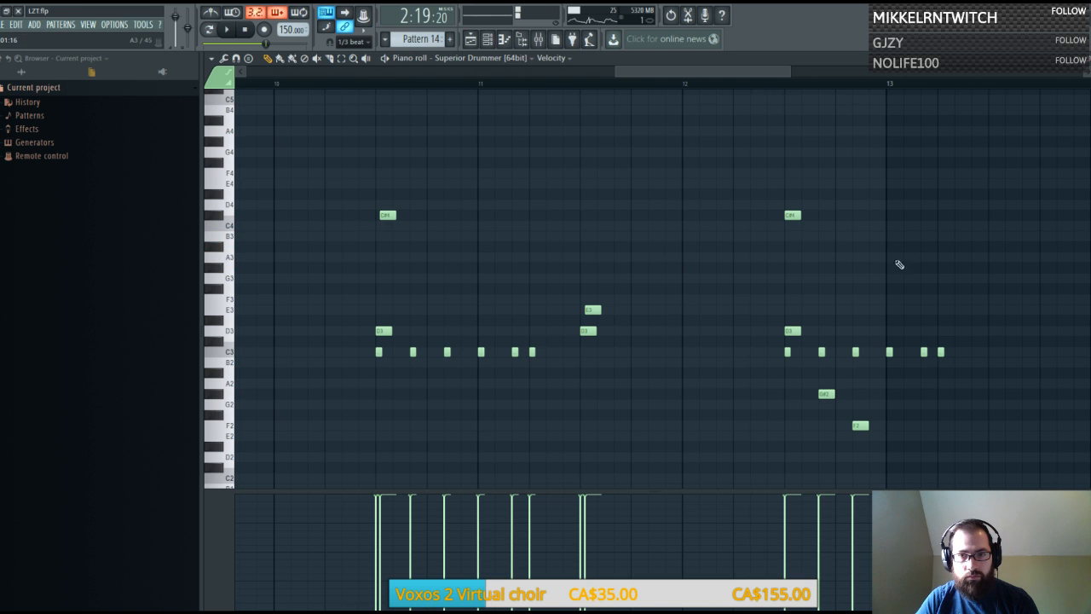
key("space")
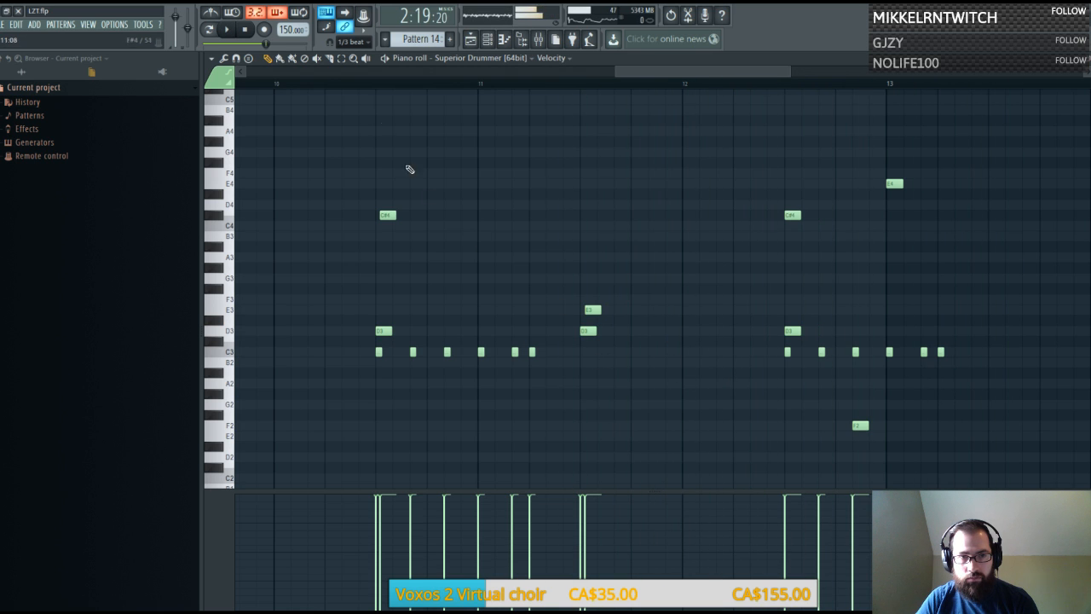
Add E2 on the kick that starts bar 11 and F#2 on that bar's last kick, and replay
key("space")
key("space")
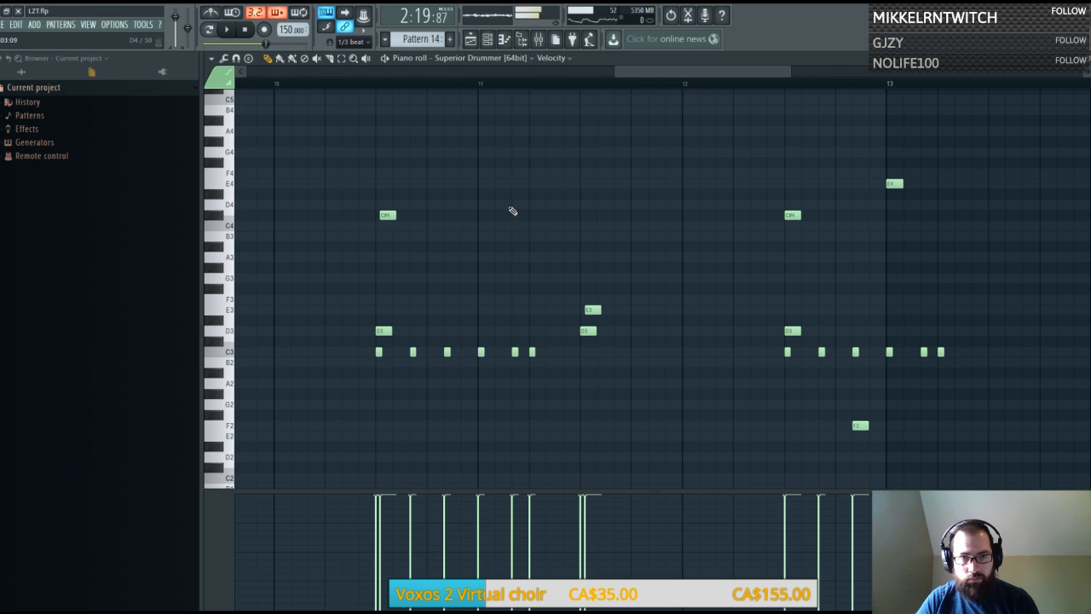
key("space")
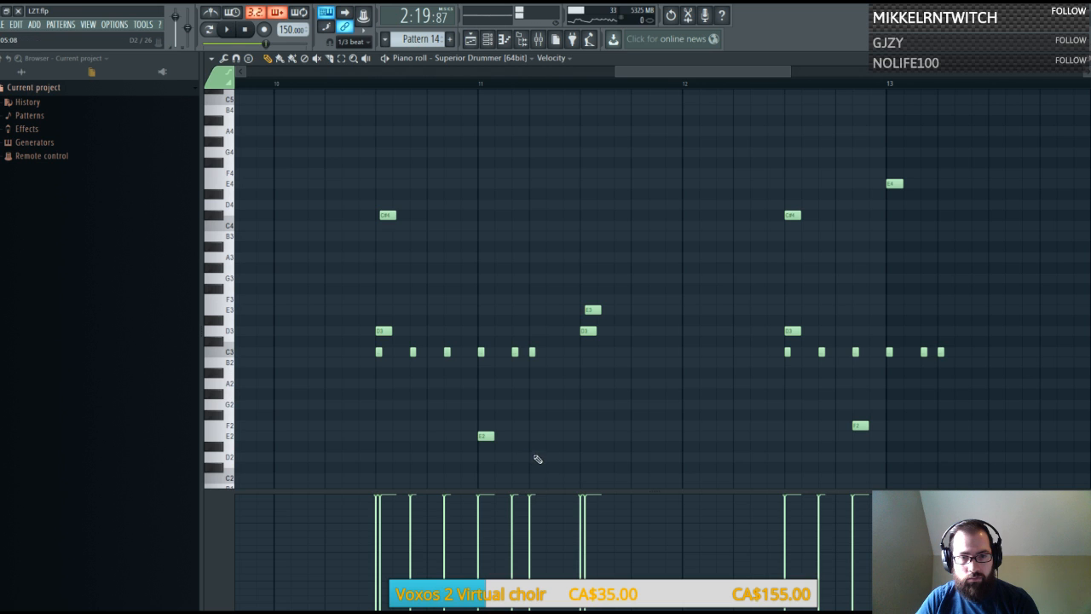
key("space")
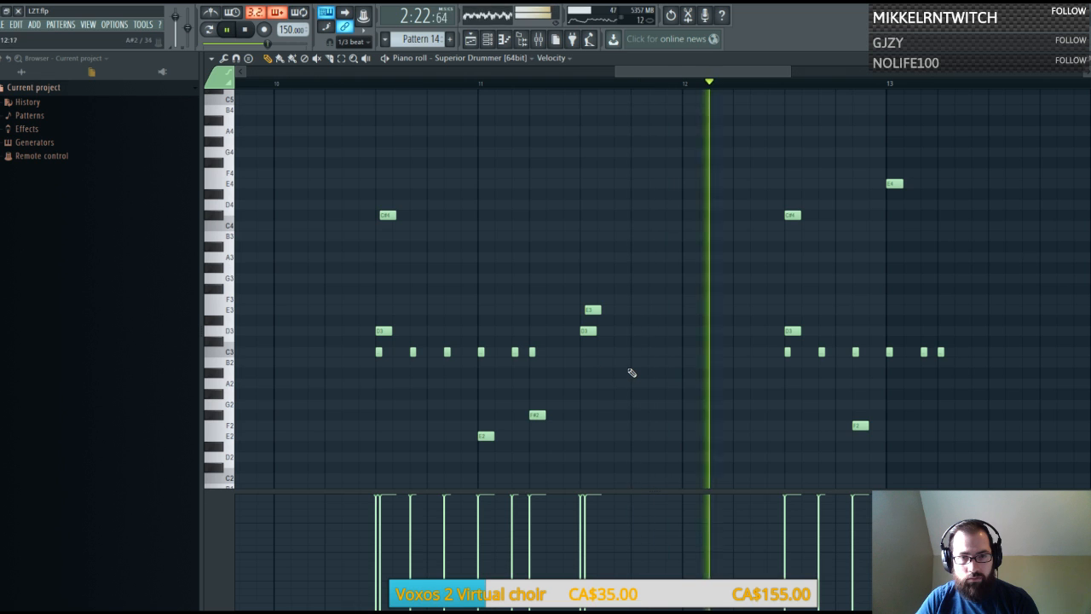
Add alternating E3 and D3 hits from late in bar 11 into bar 12, and replay the fill
key("space")
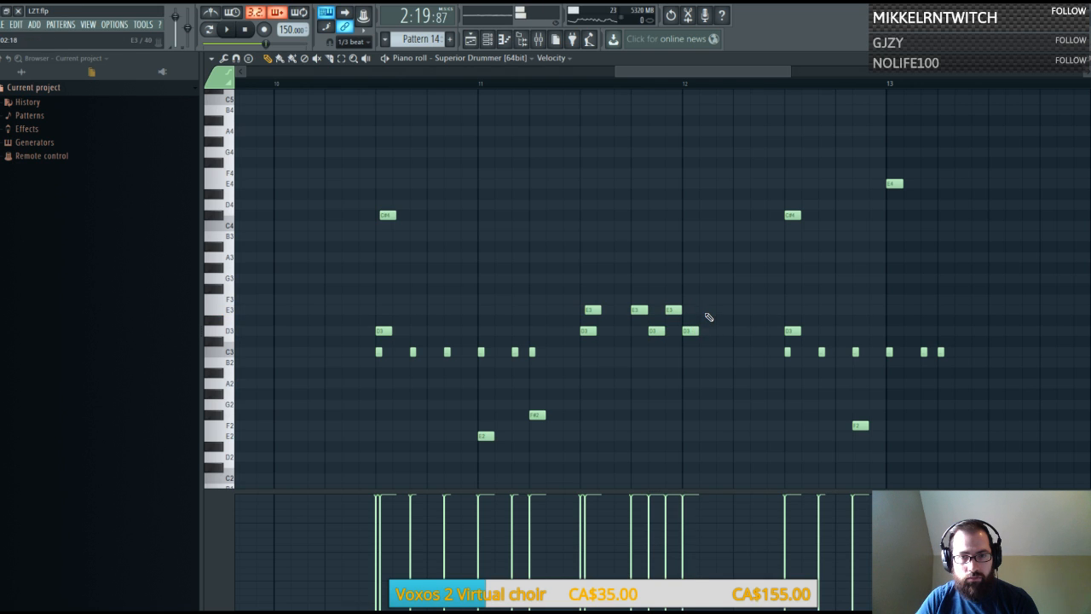
key("space")
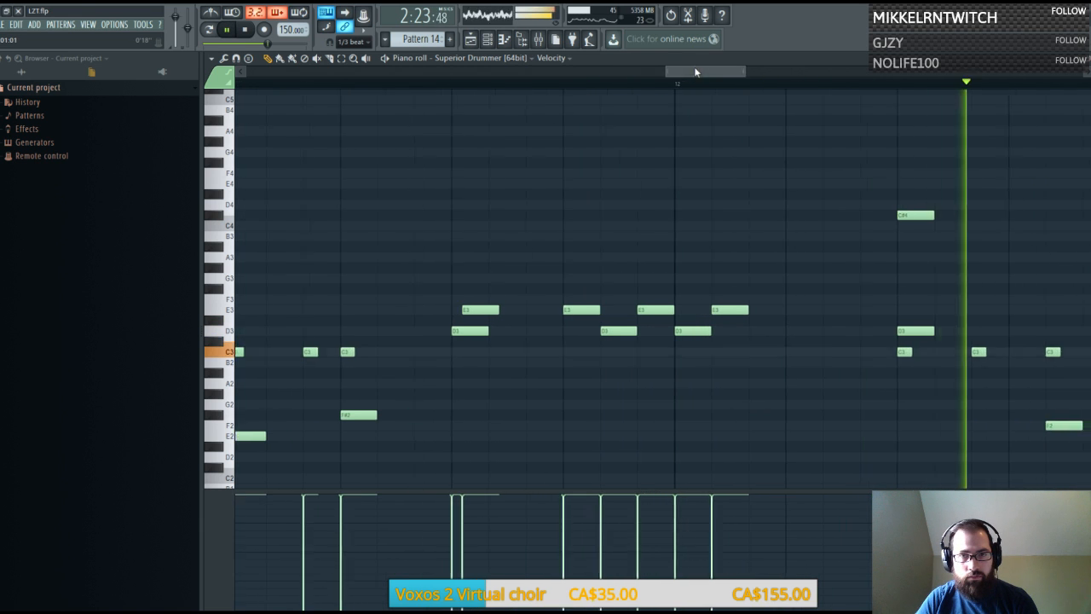
key("space")
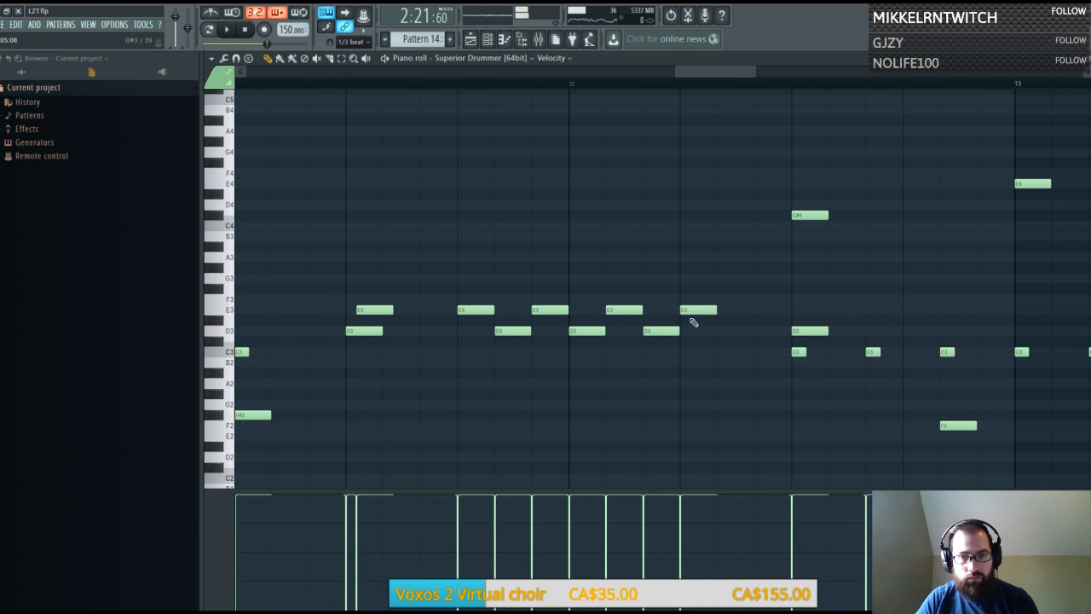
Rework the bar 12 fill so two short D3 hits start the bar, followed by one E3 and one D3
scroll(670, 84, "up", 2)
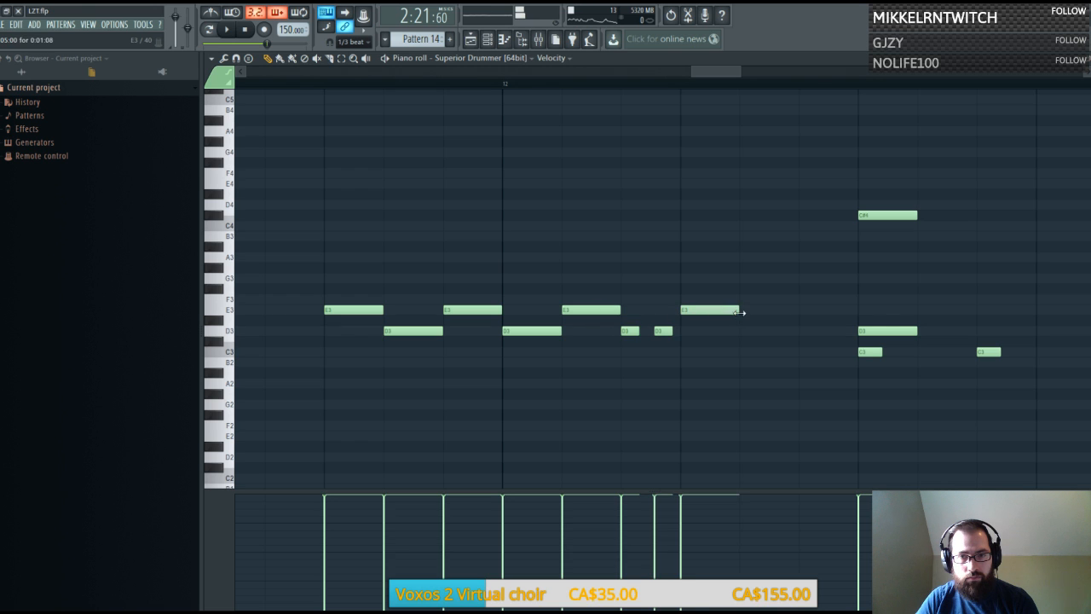
key("space")
key("space")
key("space")
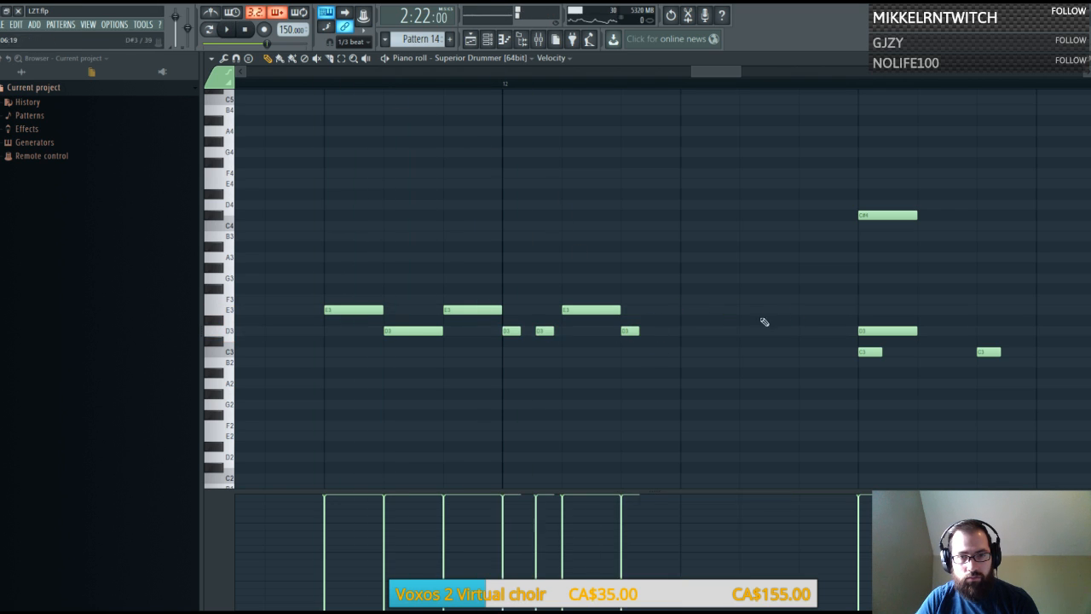
Duplicate the four-note D3/E3 figure of bar 12 directly after itself and replay
left_click_drag(664, 303, 505, 369)
left_click_drag(701, 276, 501, 358)
key("ctrl+b")
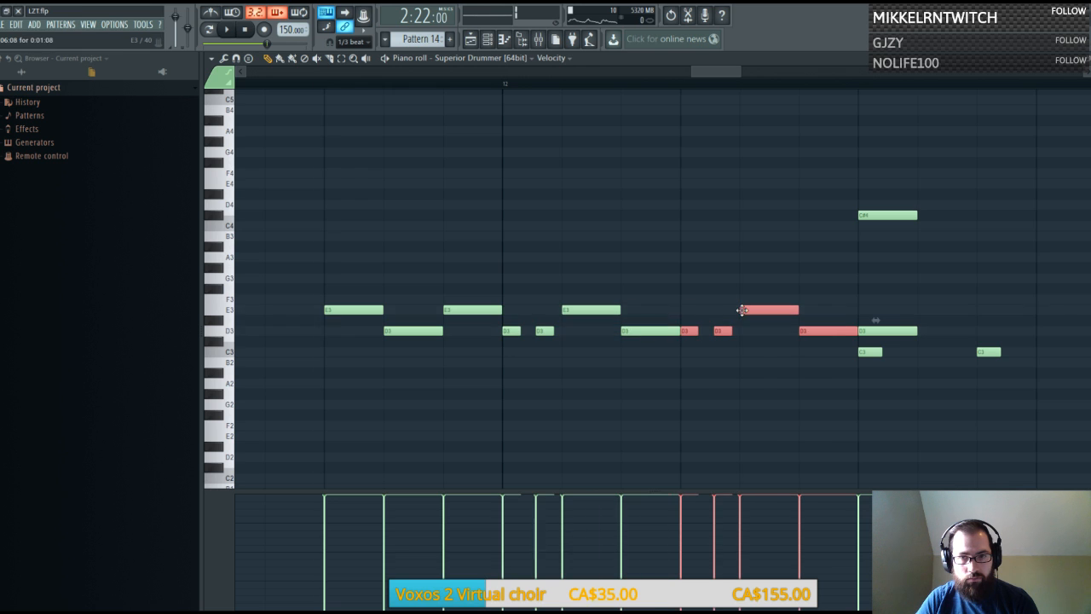
key("space")
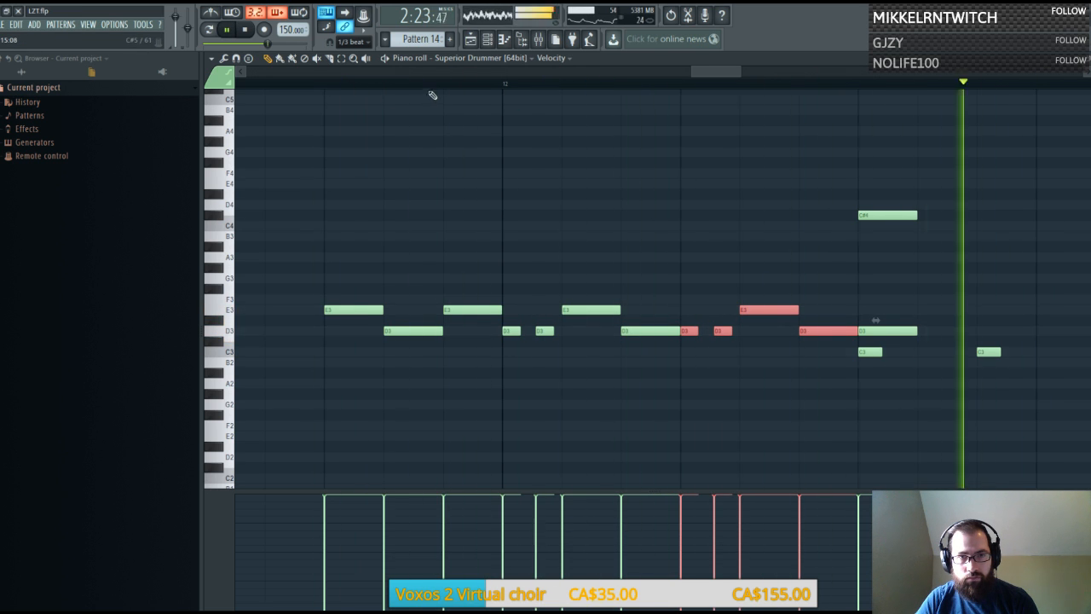
Play the pattern from bar 9 and again from bar 12 to hear the fill leading past bar 13
scroll(442, 86, "down", 3)
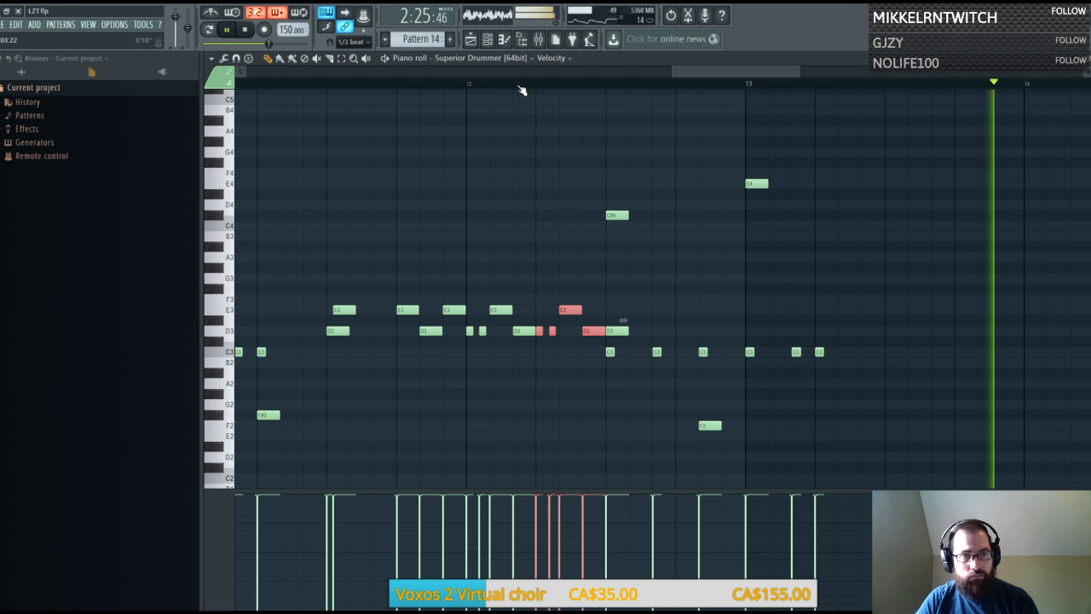
scroll(513, 85, "down", 4)
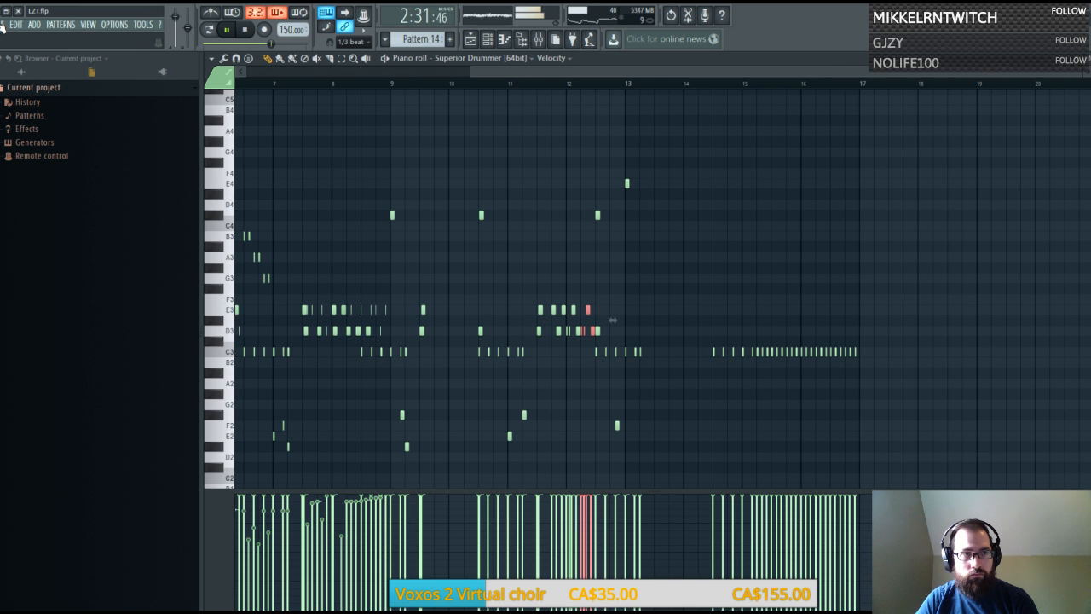
left_click(396, 84)
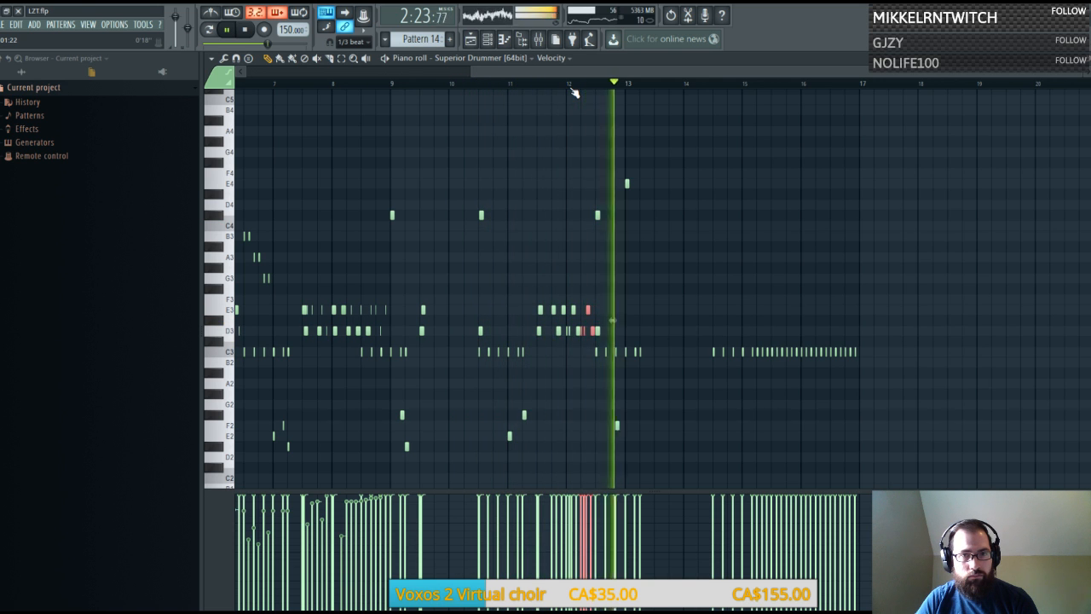
scroll(616, 82, "up", 3)
left_click_drag(621, 73, 639, 75)
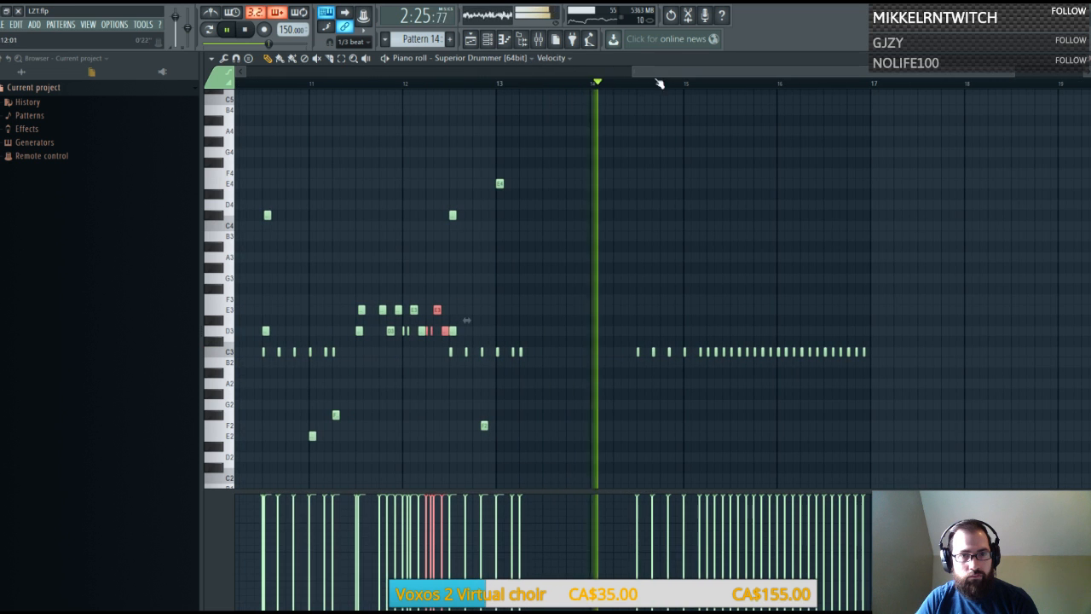
left_click(433, 84)
scroll(525, 95, "up", 2)
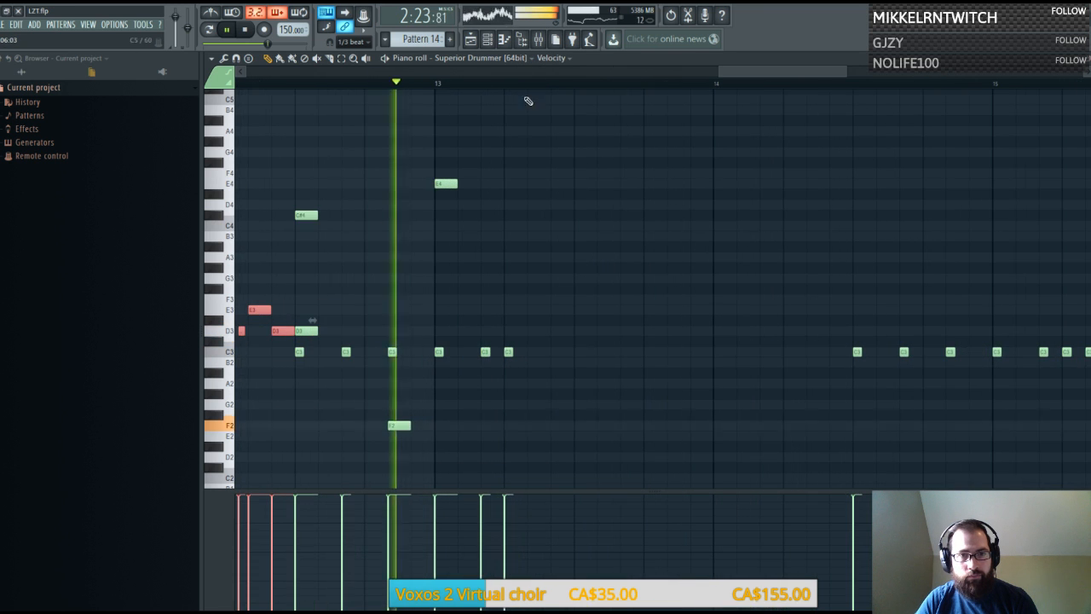
Add D3 with a slightly later E3 in the middle of bar 13, followed by another D3 and E3, and replay
key("space")
left_click(560, 291)
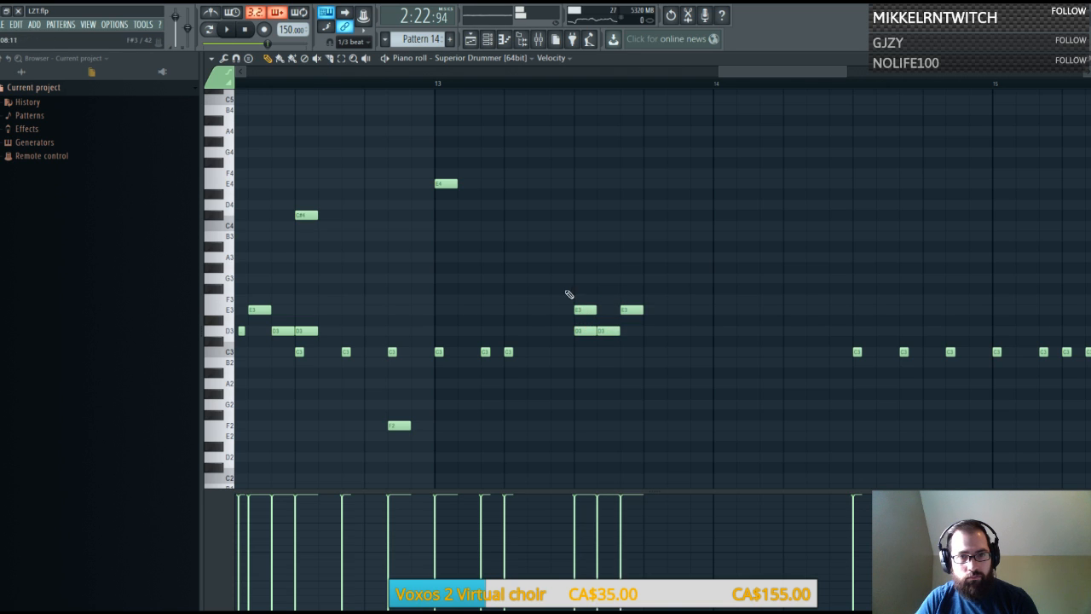
key("space")
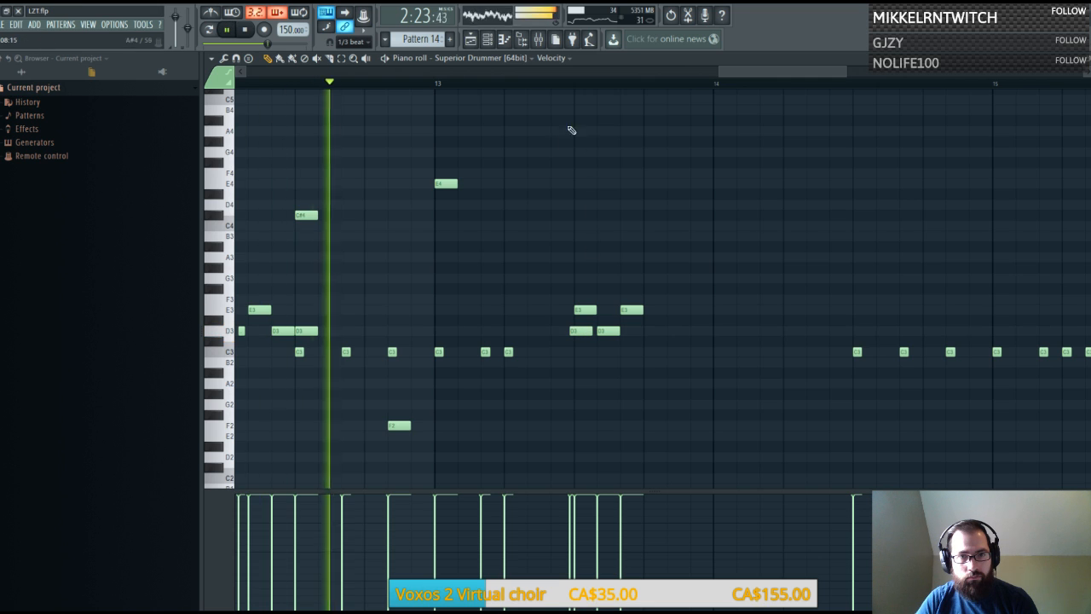
key("space")
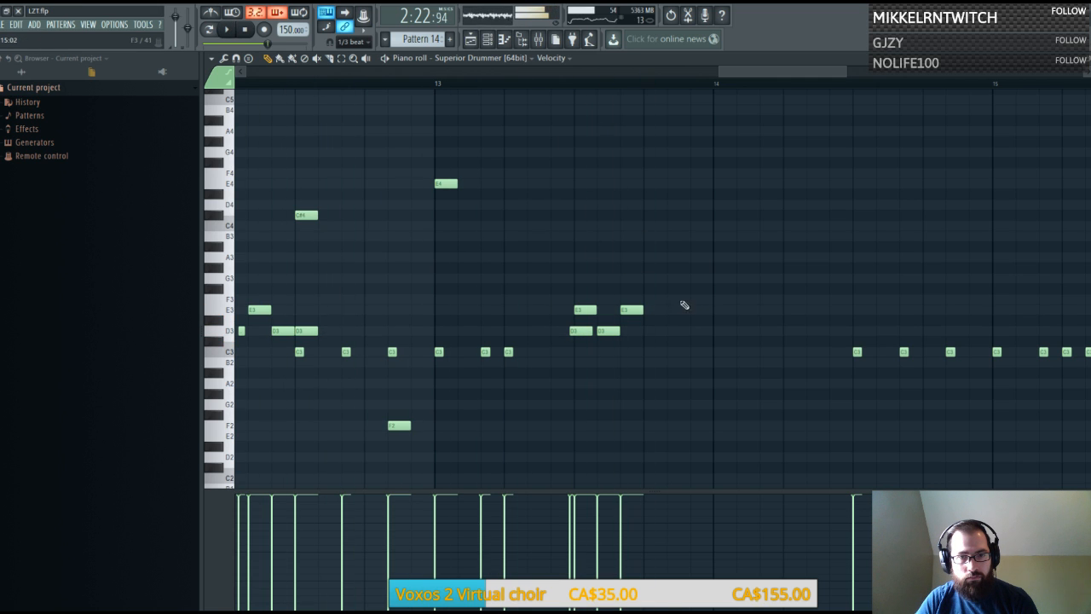
Extend the bar 13 fill with one more D3 and E3, and try duplicating the whole fill into bar 14
left_click_drag(678, 300, 588, 328)
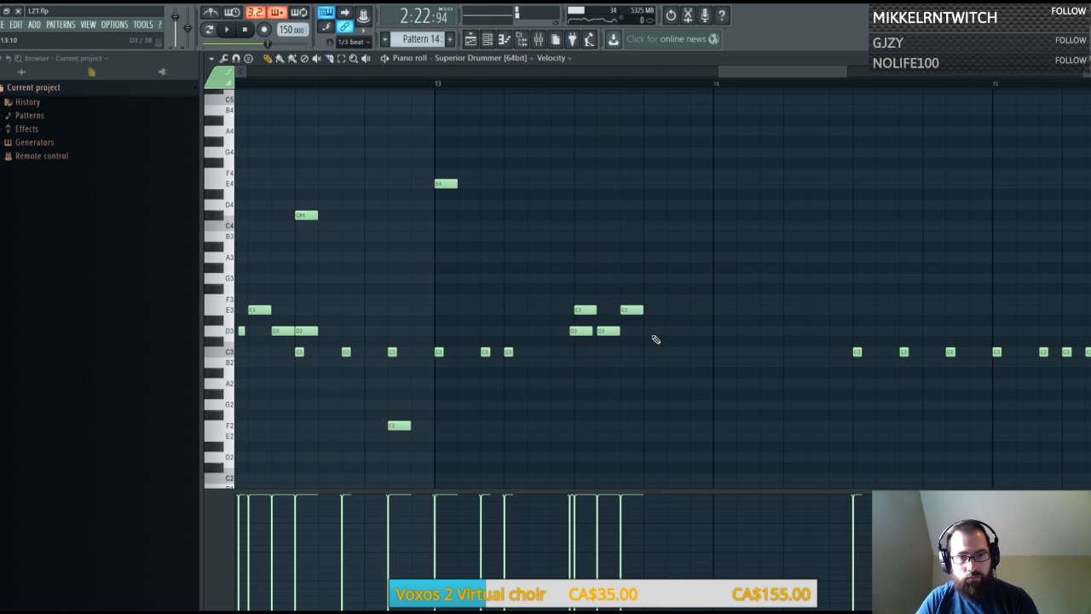
left_click_drag(699, 287, 571, 358)
key("ctrl+b")
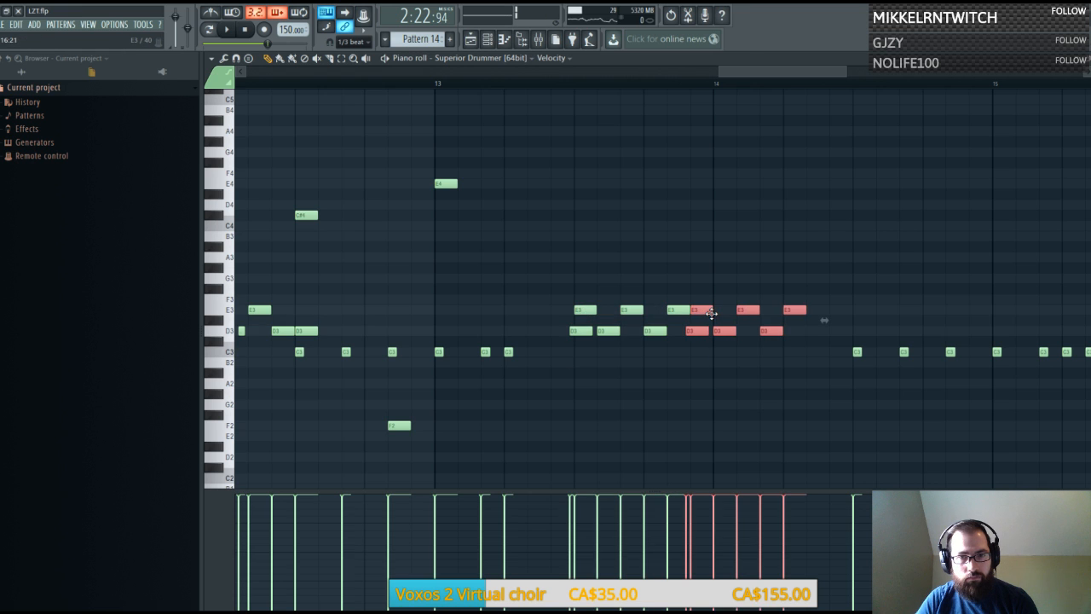
key("space")
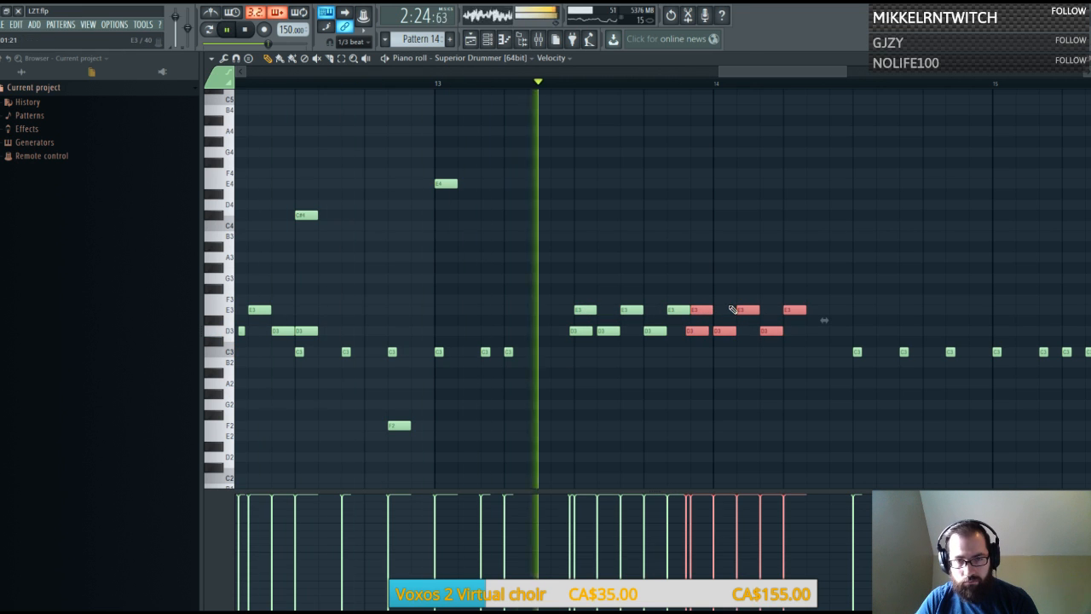
key("space")
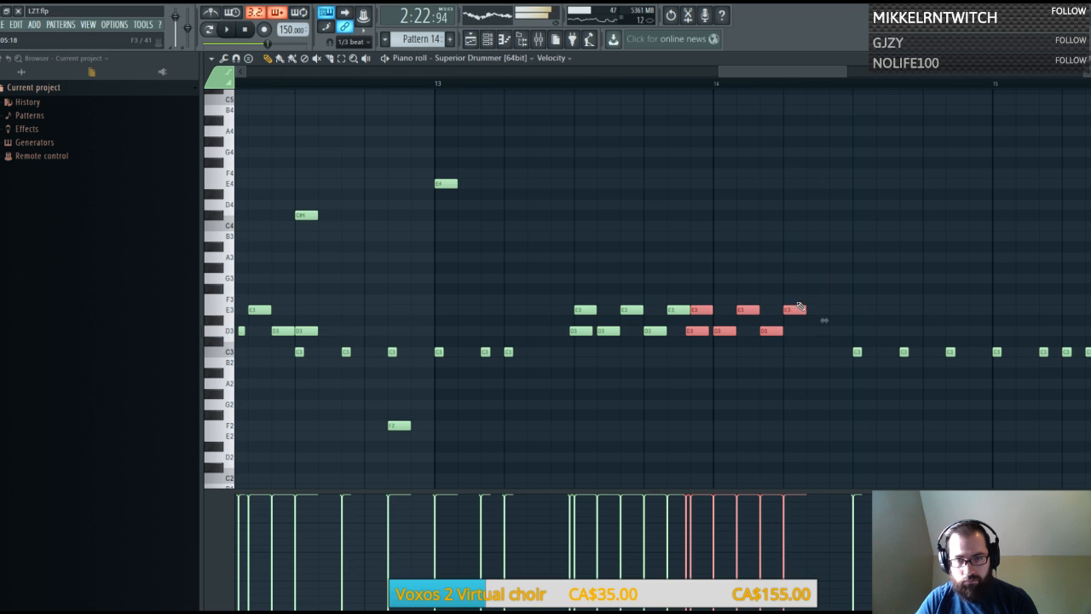
Delete the duplicated fill notes, shift the last E3 of bar 13 one grid step later, and replay
right_click(702, 309)
key("space")
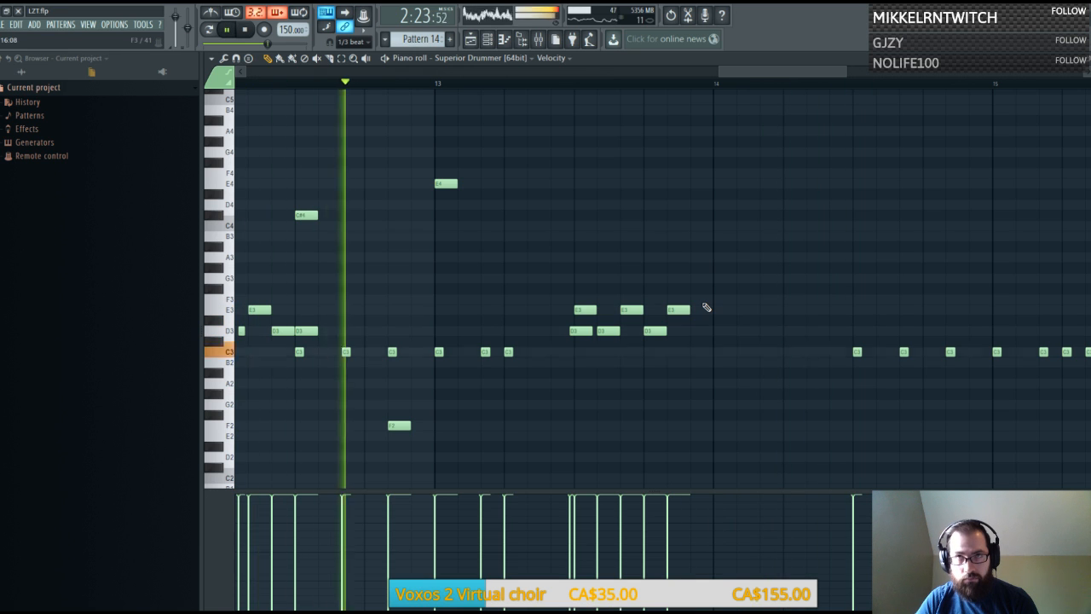
key("space")
left_click(655, 331)
left_click(699, 311)
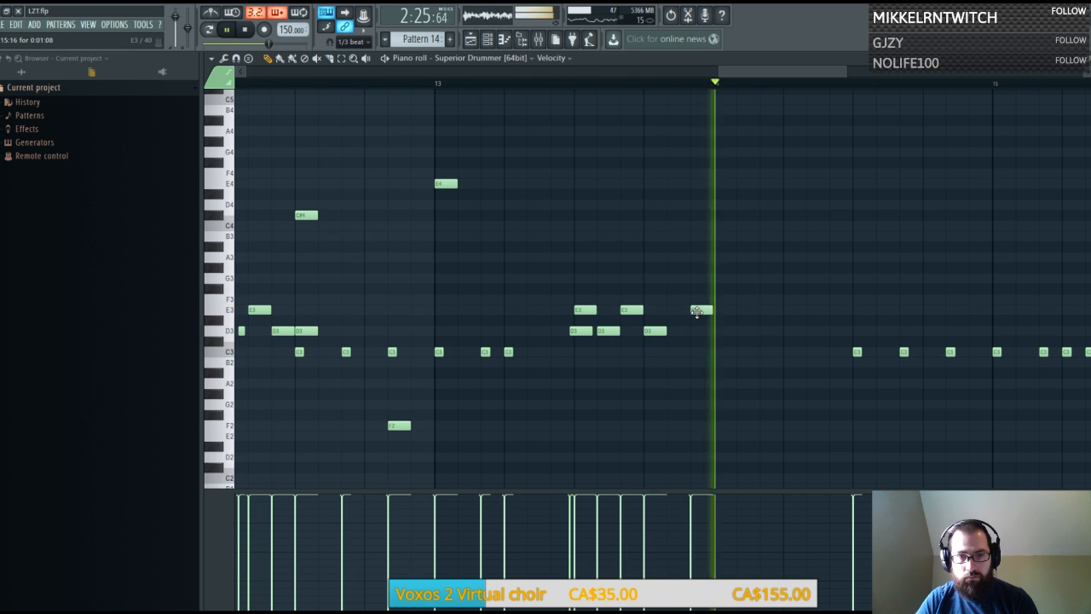
key("space")
left_click_drag(731, 296, 582, 345)
key("space")
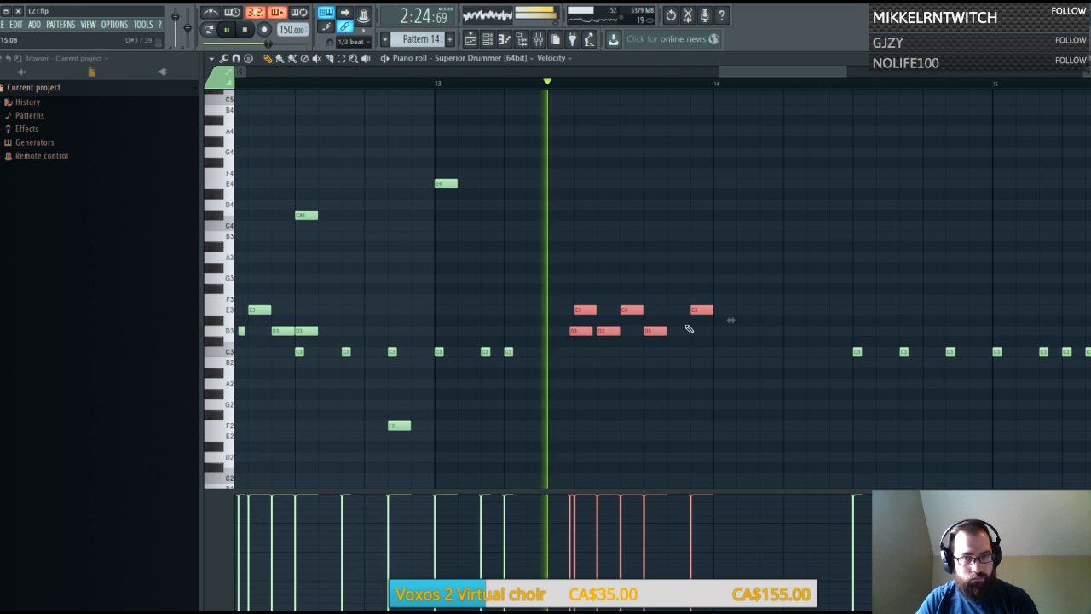
Insert a second D3 before the last E3 of bar 13, lower the velocity of both D3 hits, and replay from bar 13
left_click_drag(747, 72, 751, 73)
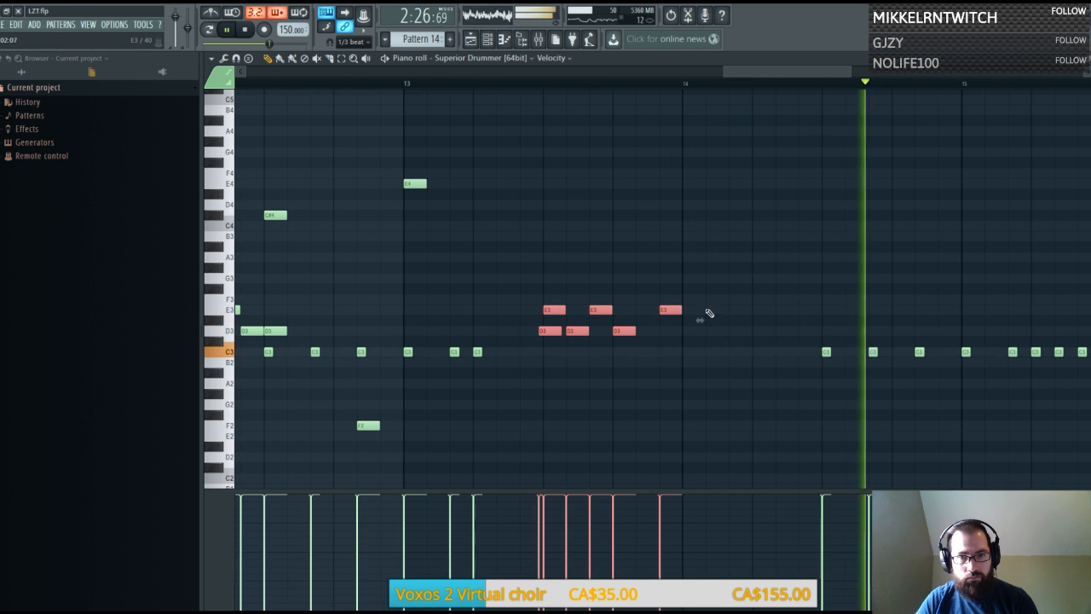
left_click(408, 86)
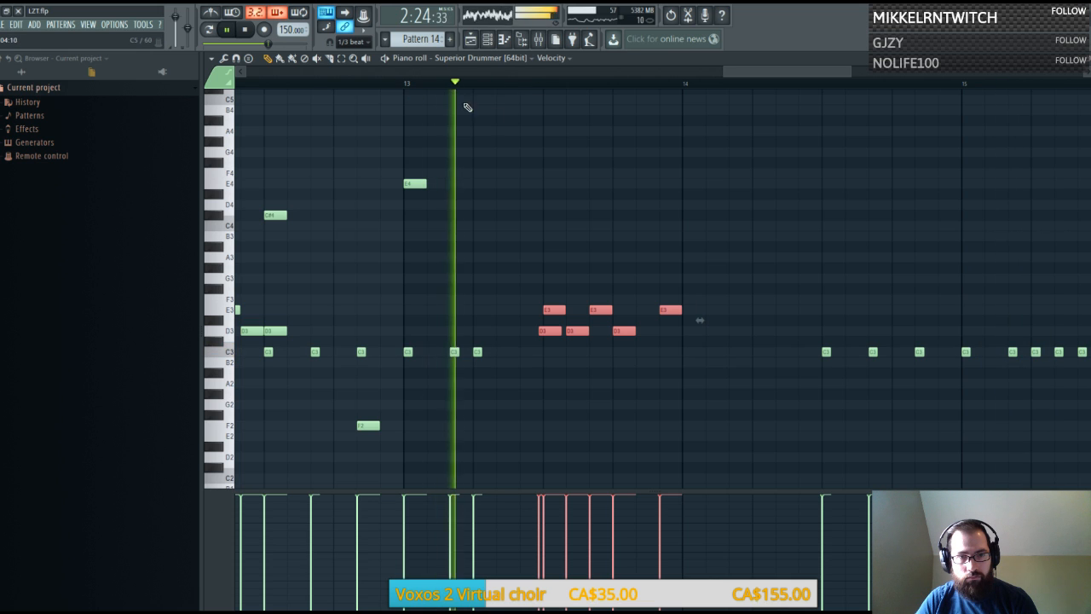
key("space")
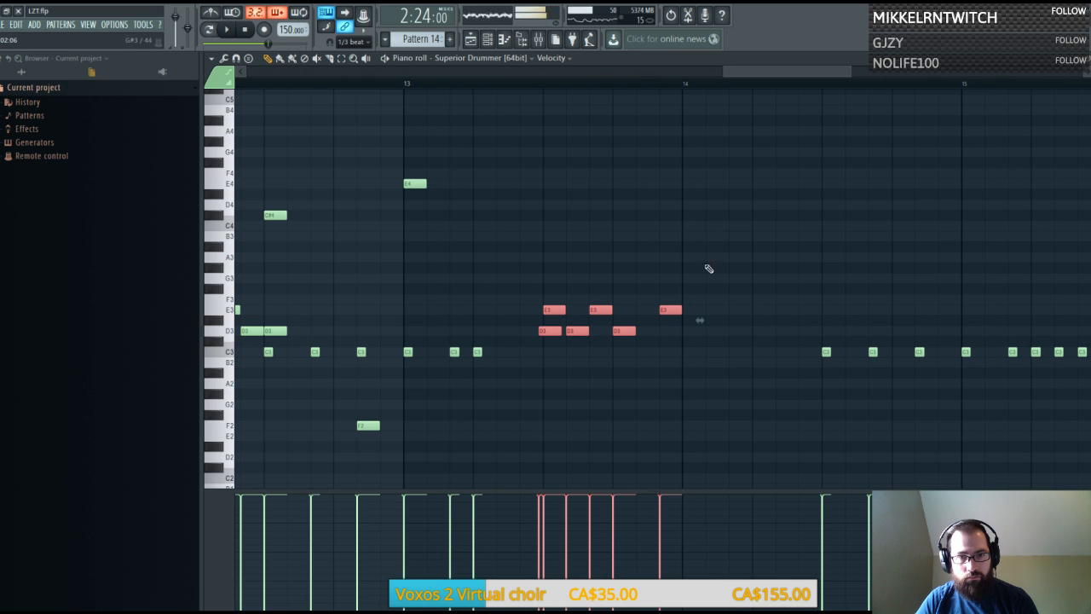
left_click(641, 331)
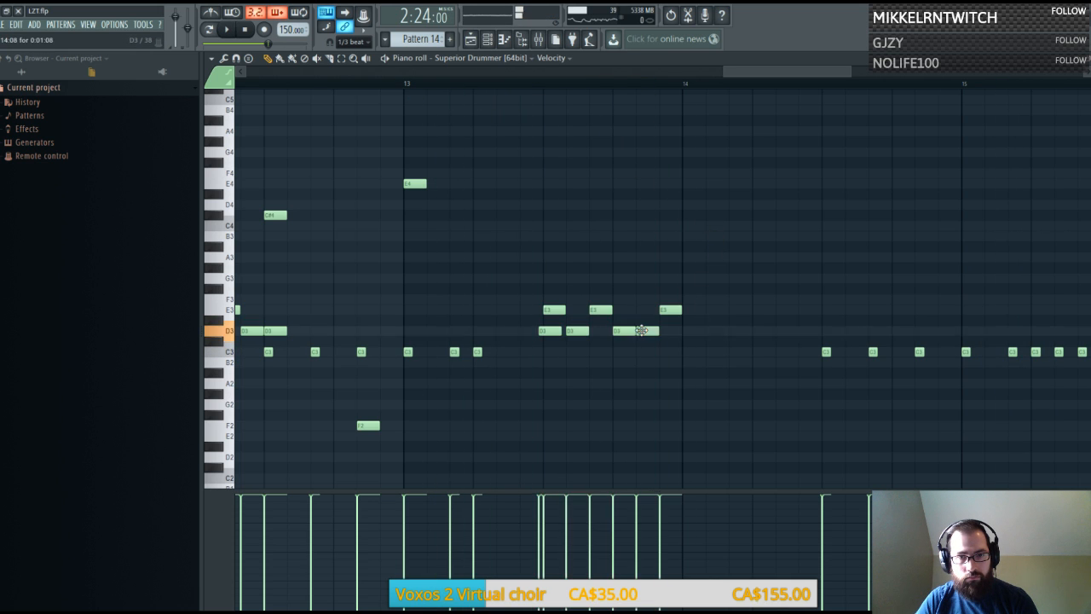
left_click(638, 510)
key("space")
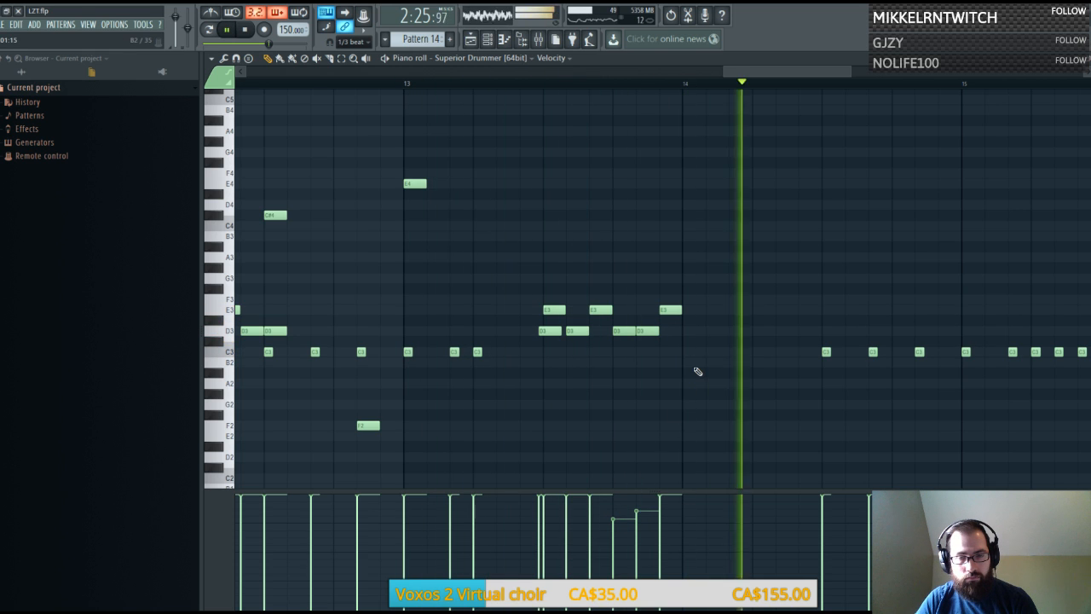
Add three C4, two B3 and one A3 from the start of bar 14, with G3 and slightly later A3 on its three kicks
key("space")
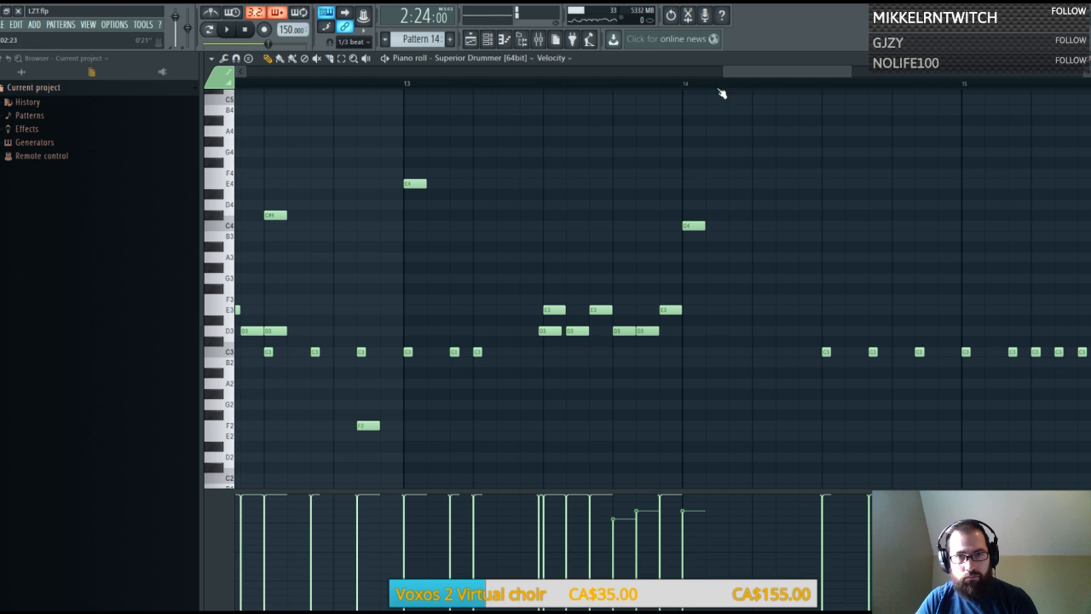
scroll(718, 89, "up", 2)
left_click_drag(764, 74, 786, 74)
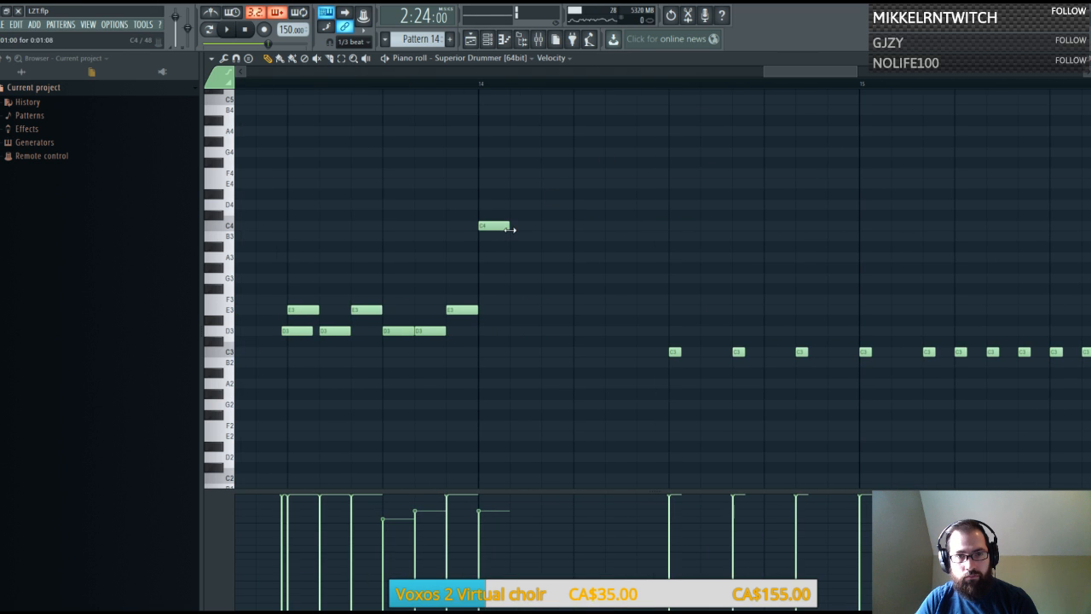
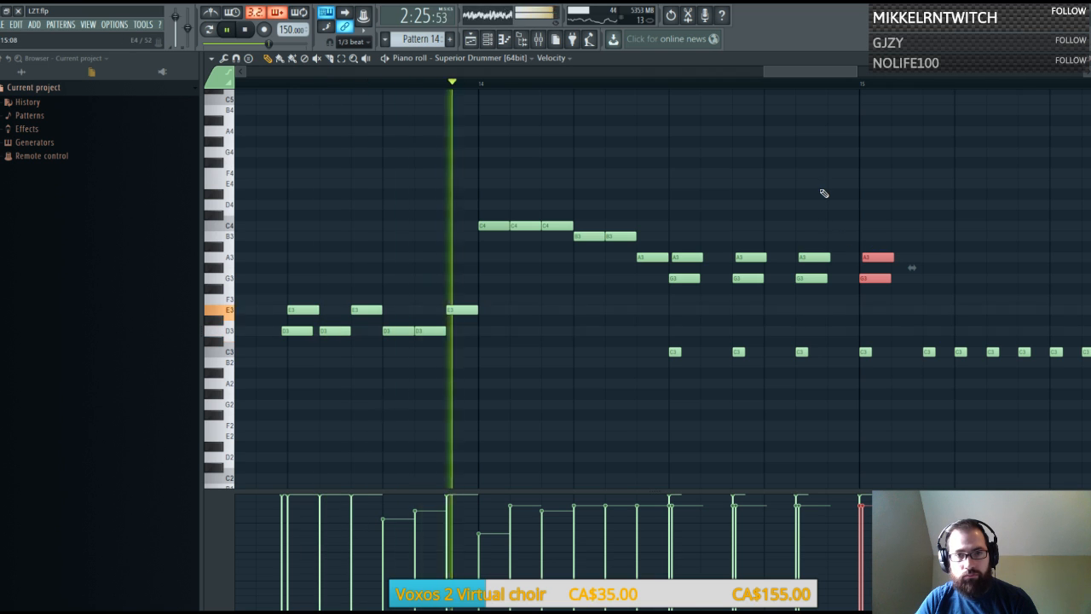
left_click_drag(834, 75, 848, 73)
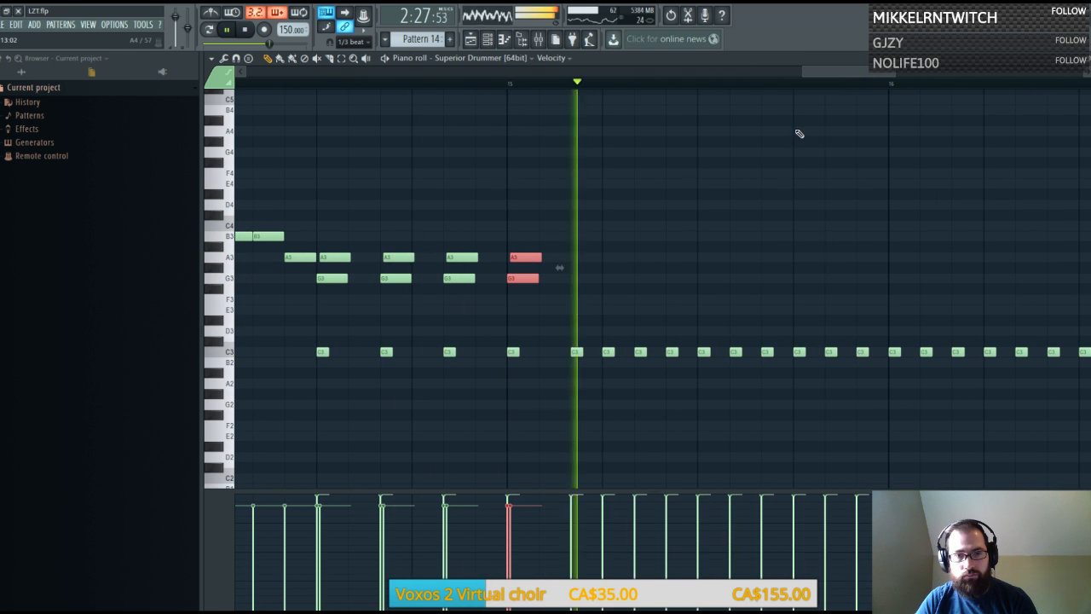
key("space")
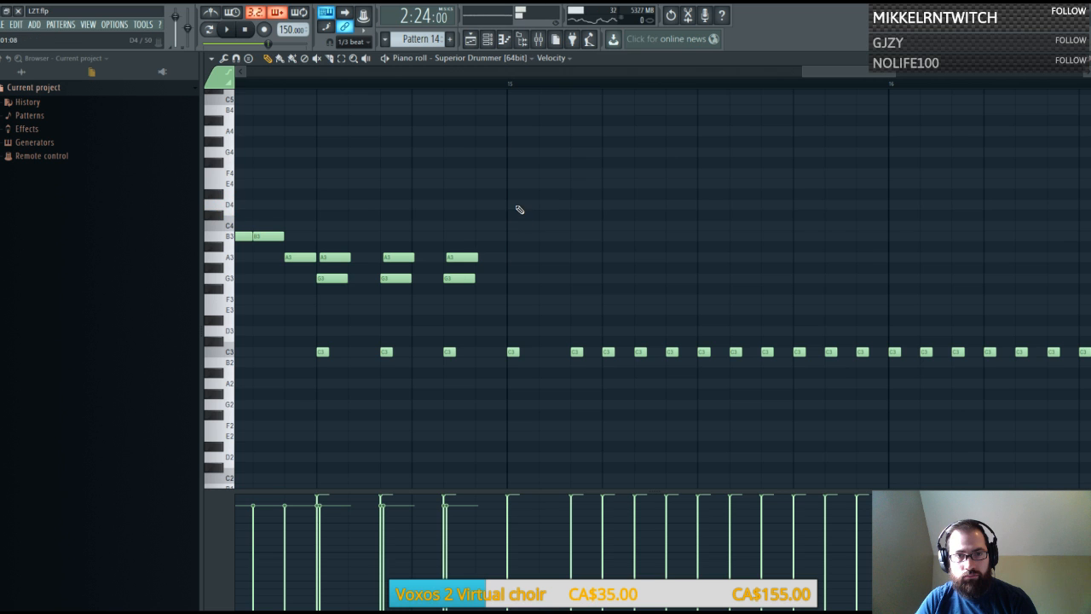
Replay the end of the part, then raise the velocity of the six-note B3, A3 and G3 tom run in bar 6
left_click(404, 75)
key("space")
left_click_drag(417, 75, 538, 76)
scroll(502, 87, "down", 3)
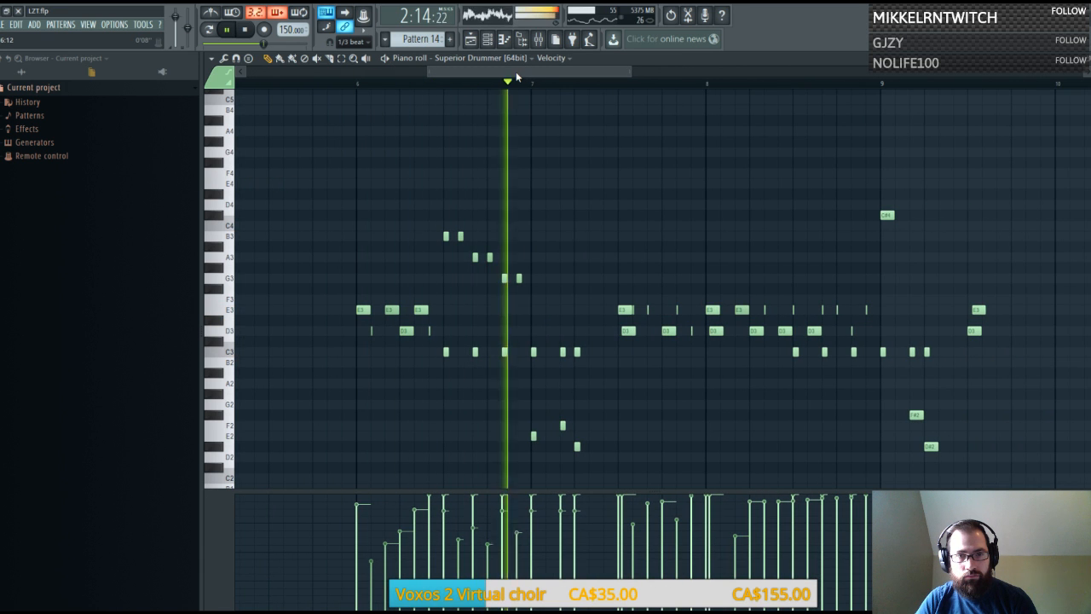
left_click_drag(446, 190, 531, 293)
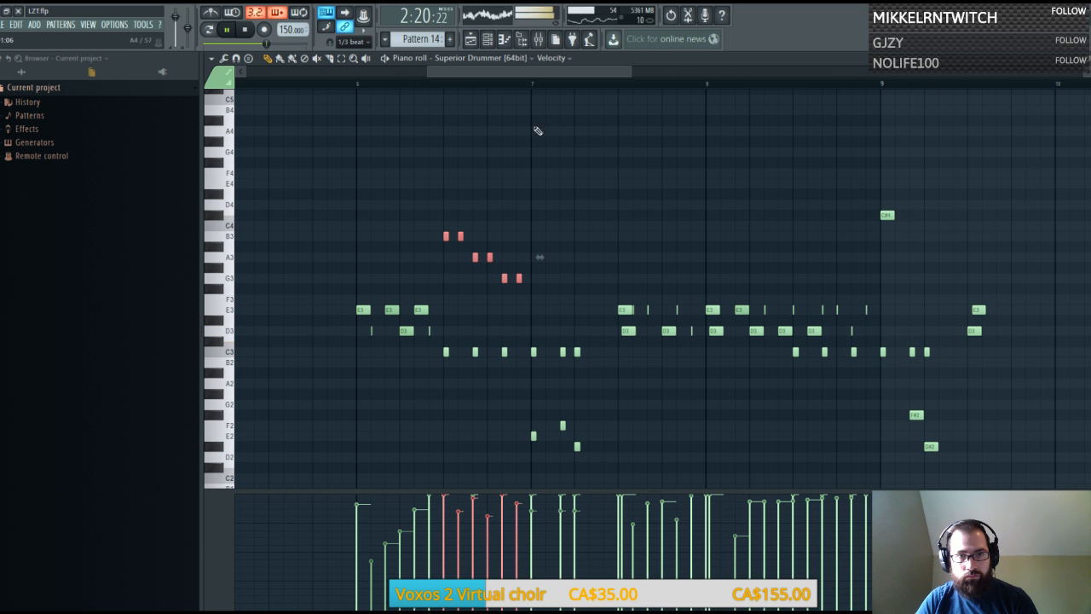
Add a C#4 accent at the start of bar 15 and a full-velocity D3 on that bar's third C3 kick
scroll(550, 74, "down", 3)
left_click_drag(551, 73, 782, 75)
scroll(609, 85, "up", 4)
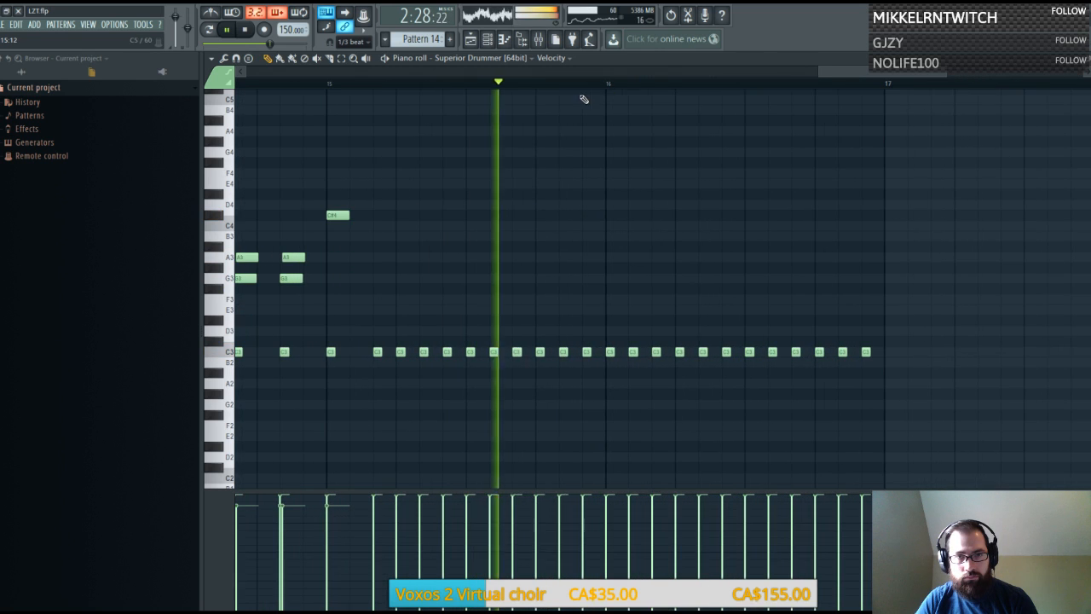
key("space")
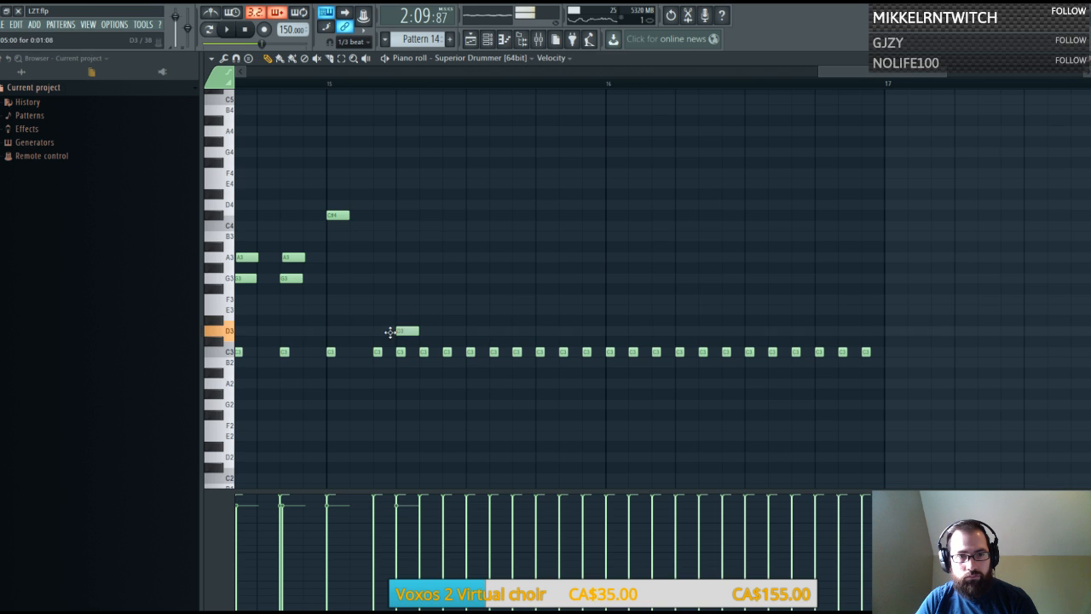
key("space")
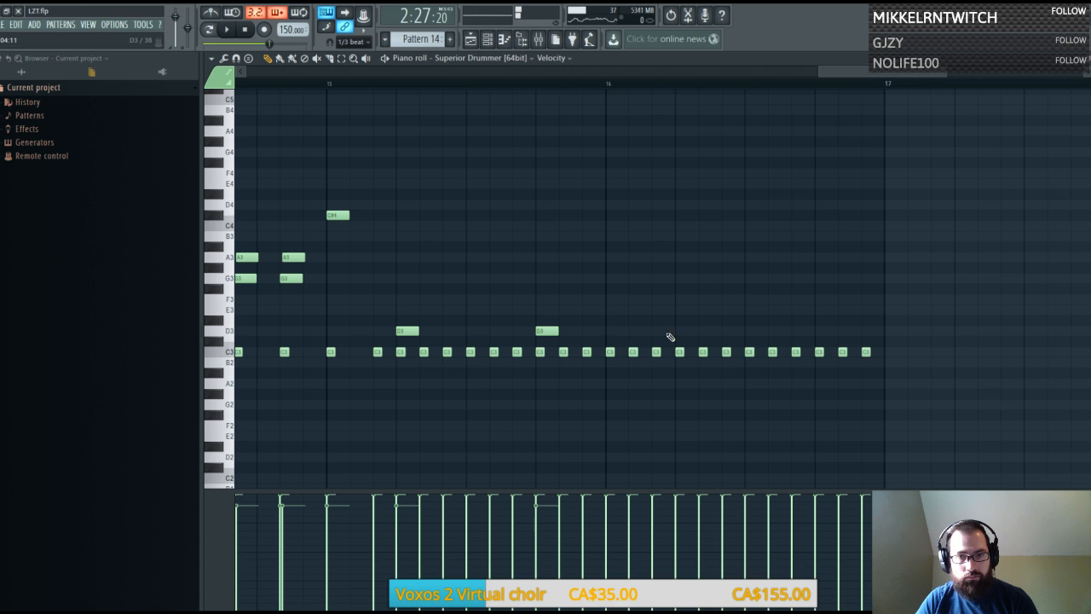
left_click_drag(782, 328, 399, 334)
key("space")
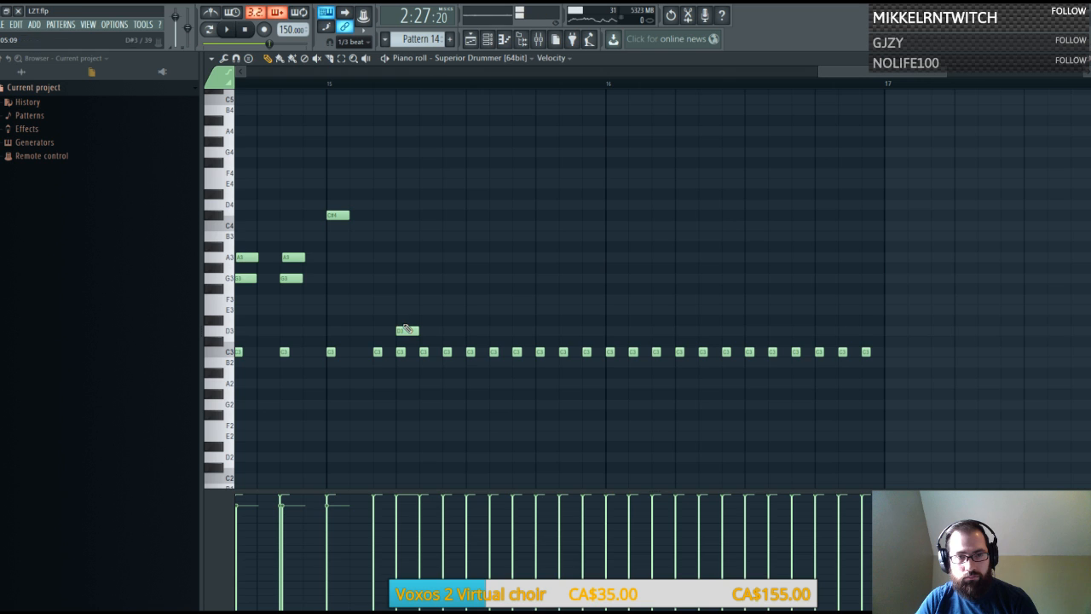
Extend the bar 15 D3 hits over three consecutive kicks, splitting the middle hit into two short D3 notes, and replay
scroll(410, 85, "up", 2)
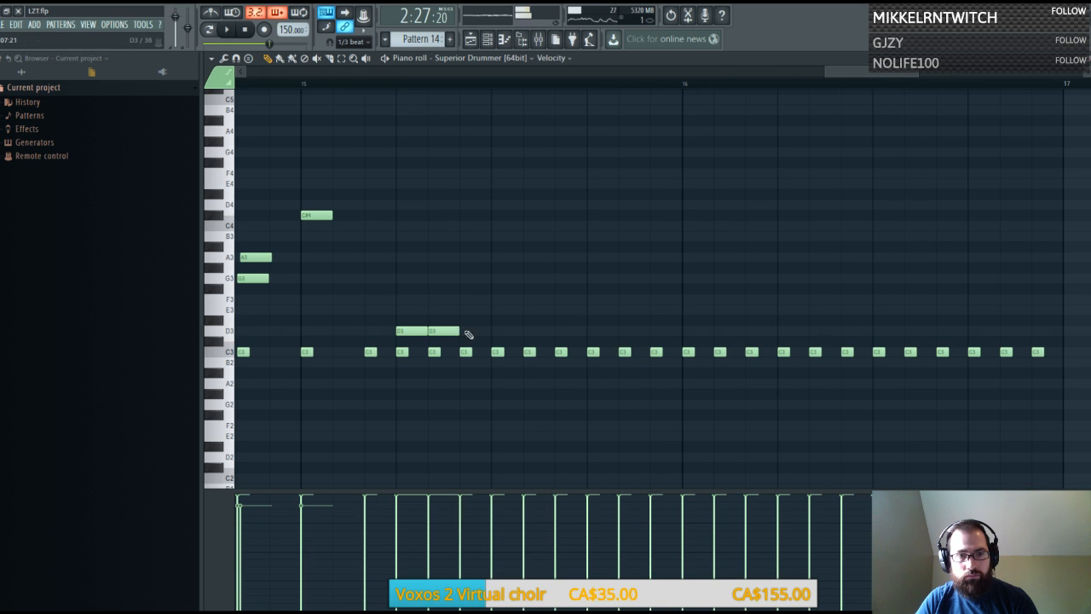
key("space")
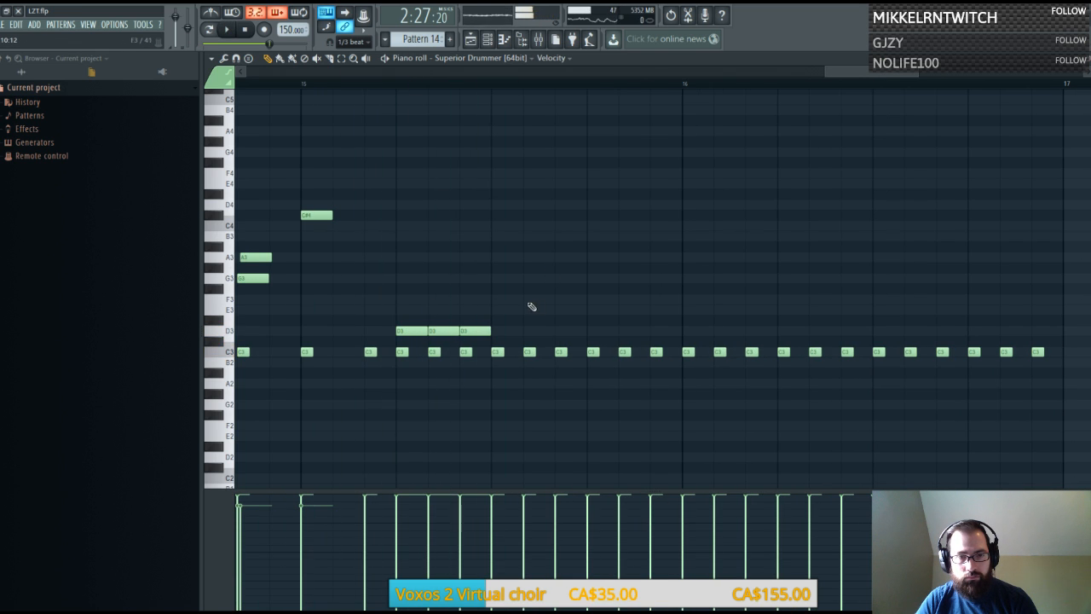
left_click(501, 247)
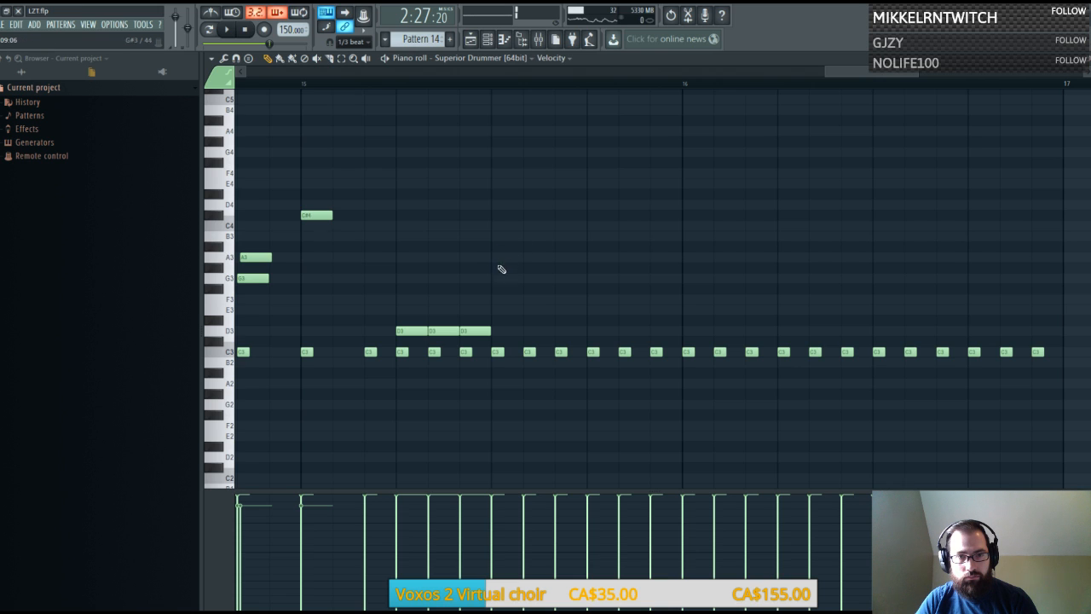
left_click_drag(448, 331, 477, 310)
left_click(502, 310)
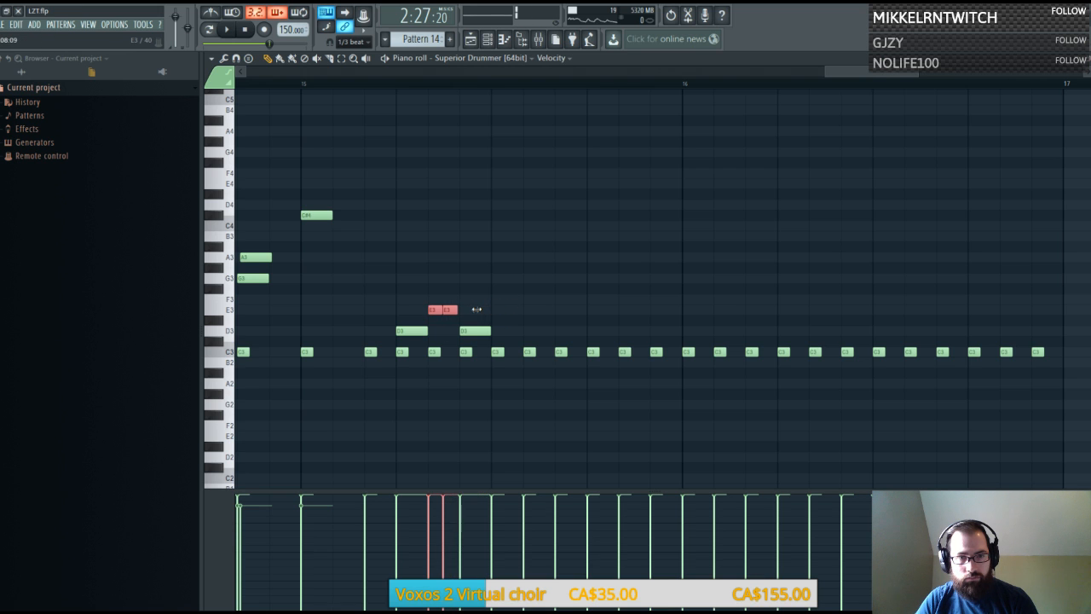
key("shift+Down")
key("shift+Down")
key("space")
key("space")
Fill the second half of bar 15 with six consecutive E3 notes, one on each C3 kick, and replay
mouse_move(517, 304)
left_mouse_down()
mouse_move(423, 333)
mouse_move(488, 307)
left_mouse_up()
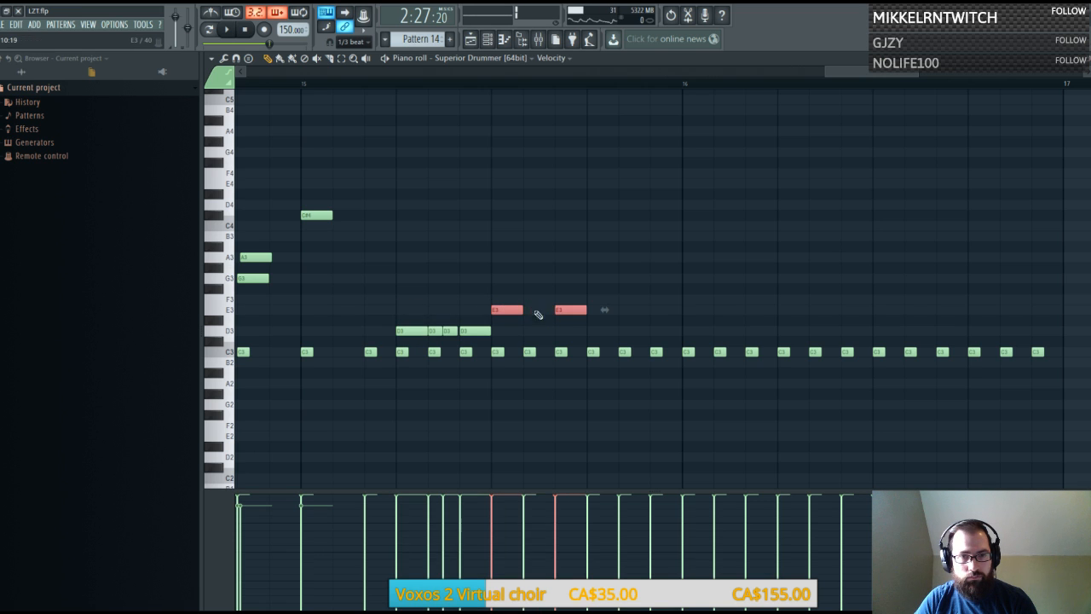
left_click(529, 311)
key("space")
key("space")
key("space")
key("space")
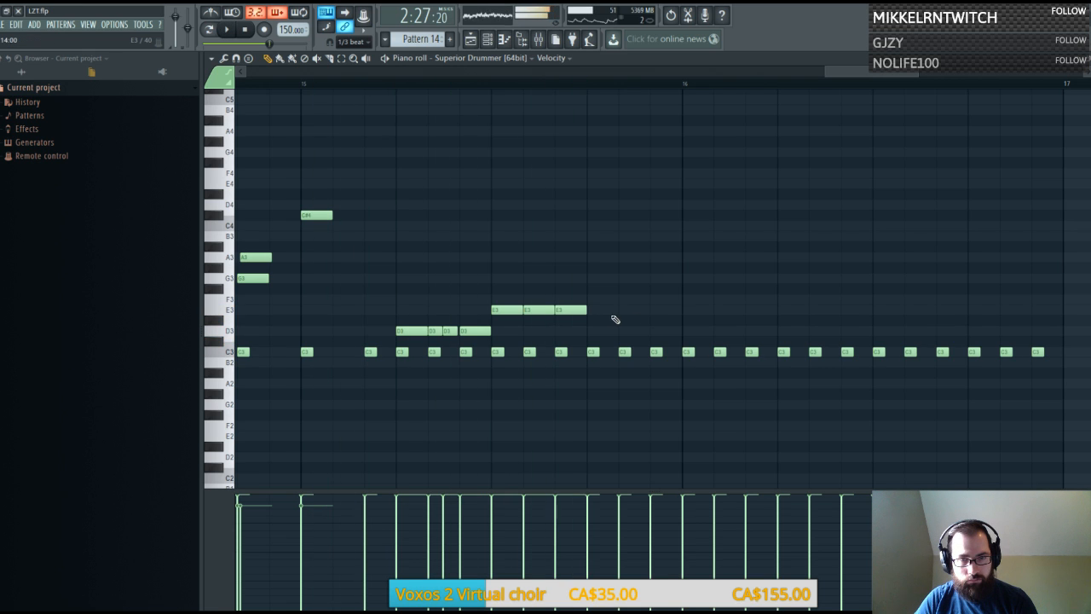
left_click(610, 310)
left_click(652, 311)
left_click(626, 309)
right_click(665, 311)
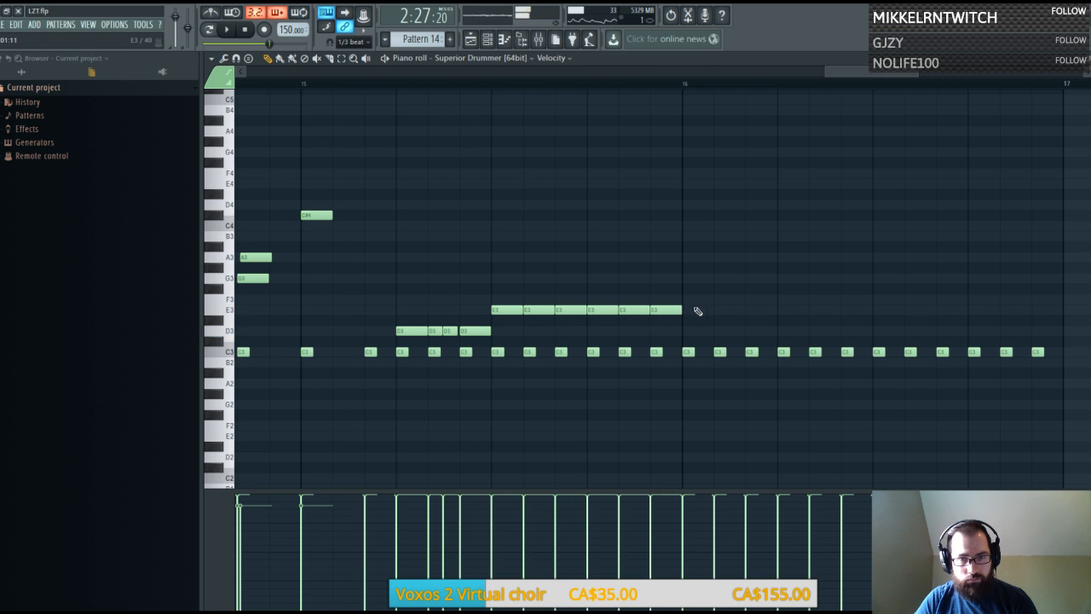
key("space")
key("space")
Place C#4 and F2 accents at the start of bar 16, delete the two C3 kicks that follow, and replay
left_click_drag(689, 197, 689, 214)
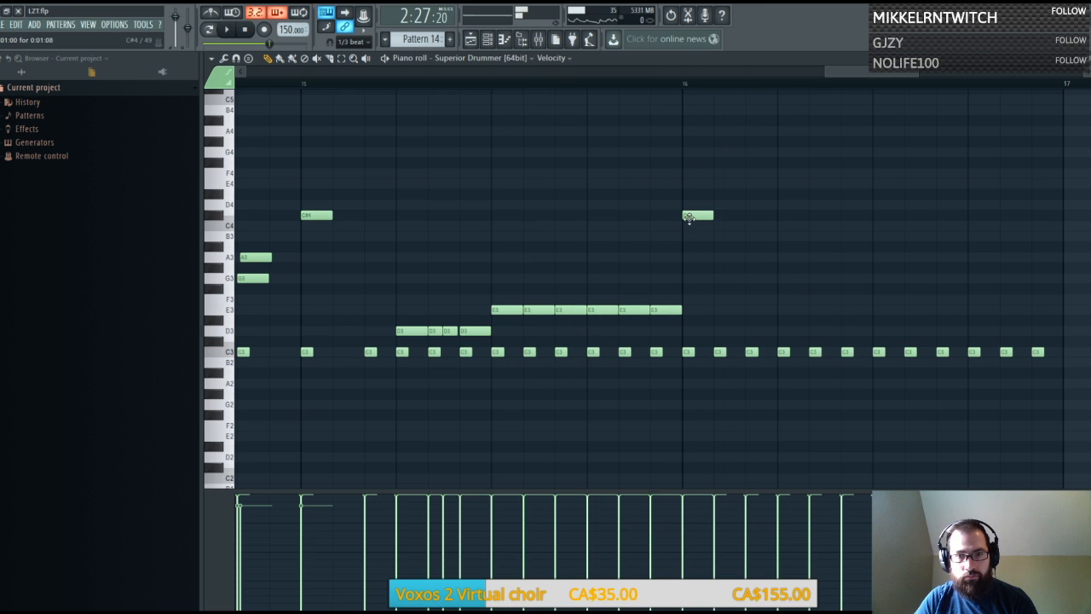
left_click(689, 424)
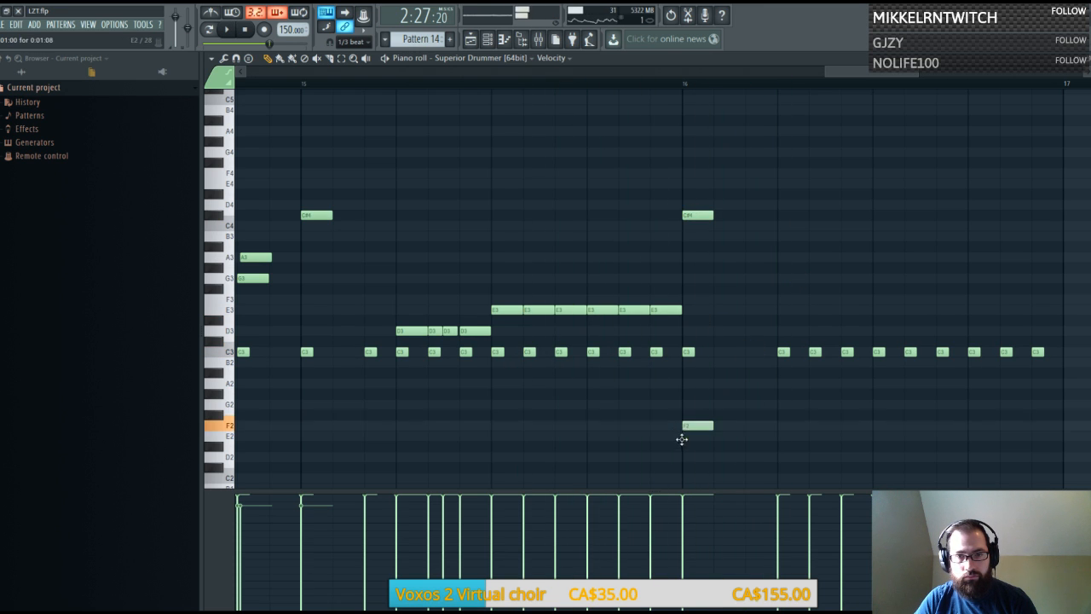
key("space")
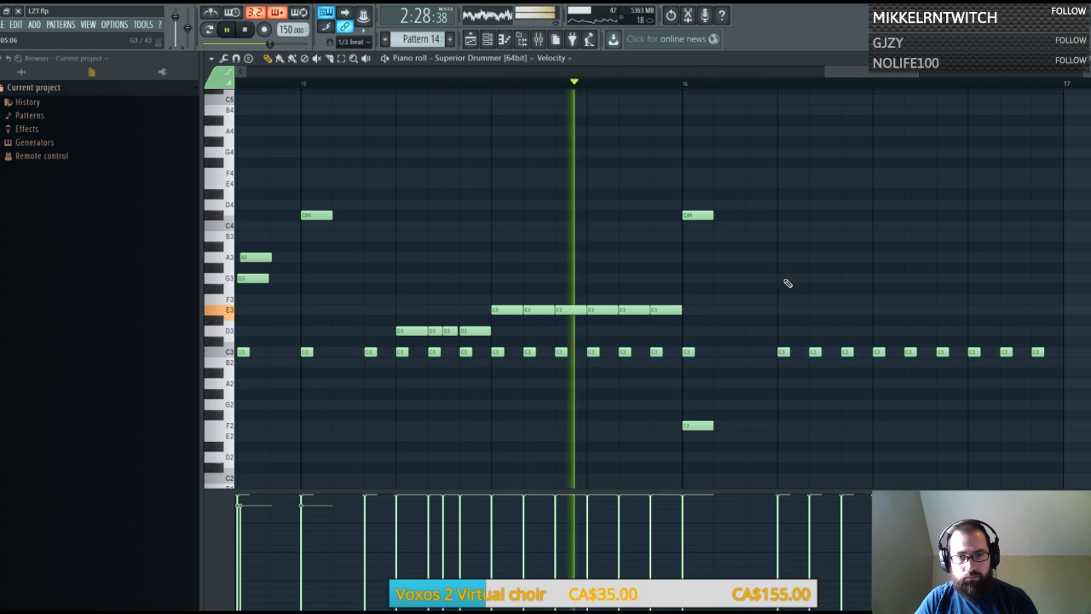
scroll(768, 90, "down", 3)
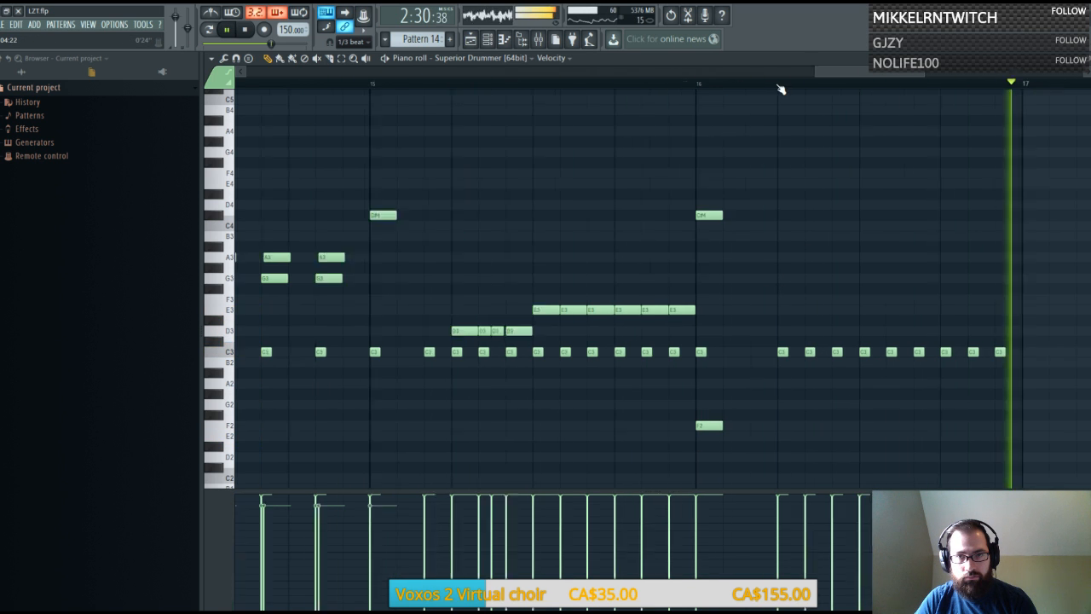
key("space")
Add a D3 run in bar 16, with two short hits leading into three longer hits on consecutive kicks
left_click(660, 330)
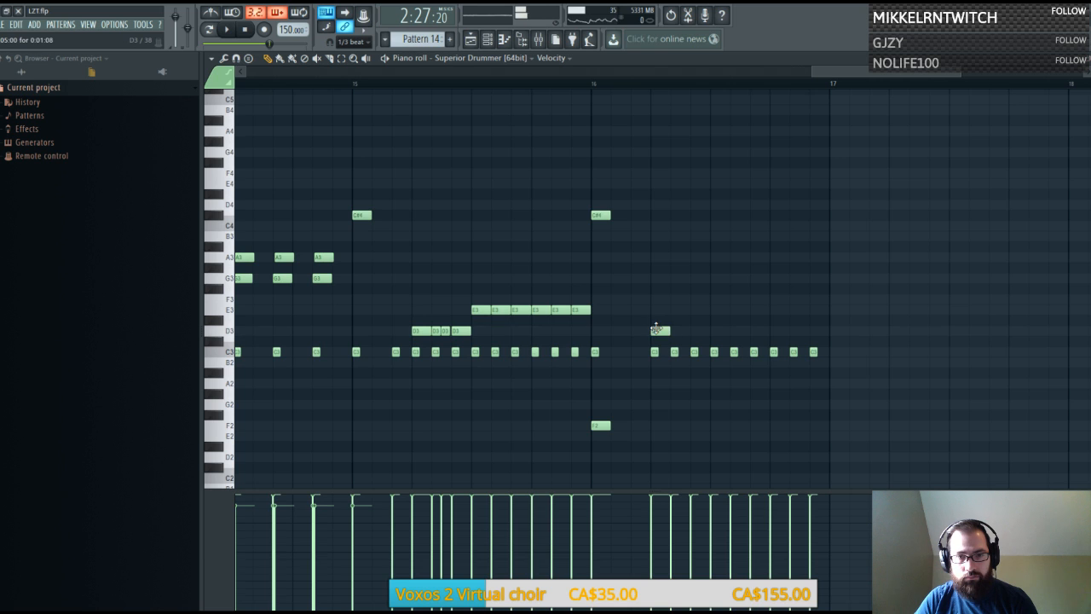
left_click_drag(476, 317, 660, 330)
key("space")
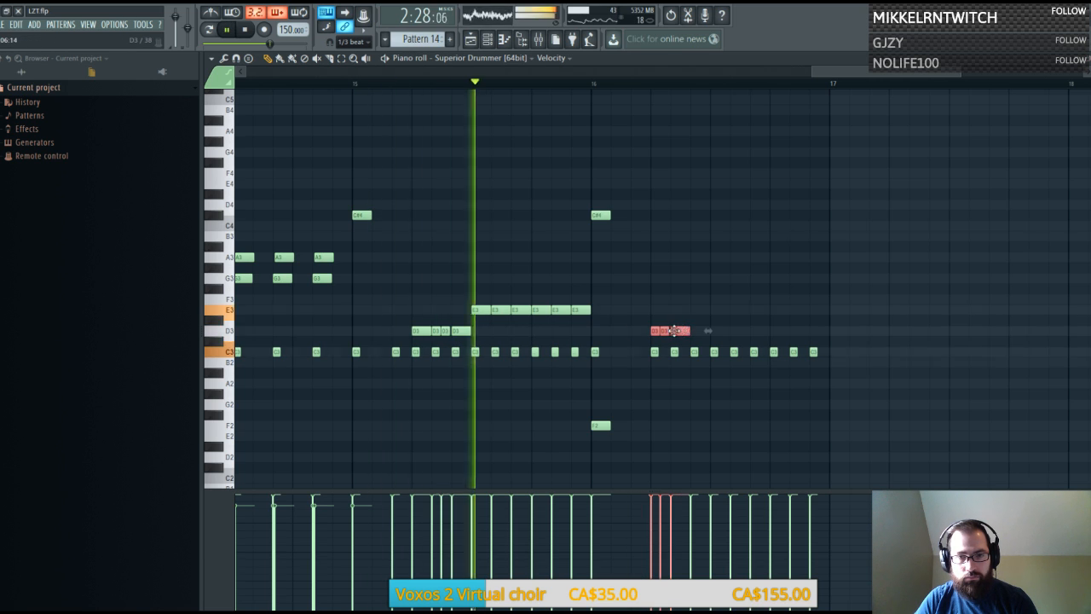
key("space")
left_click_drag(678, 330, 701, 330)
Finish bar 16 with a descending tom run of two B3, two A3, one G3 and one F3 on its last six kicks, and replay
left_click(718, 237)
mouse_move(719, 235)
left_mouse_down()
mouse_move(719, 205)
mouse_move(718, 237)
left_mouse_up()
left_click(718, 225)
left_click(738, 236)
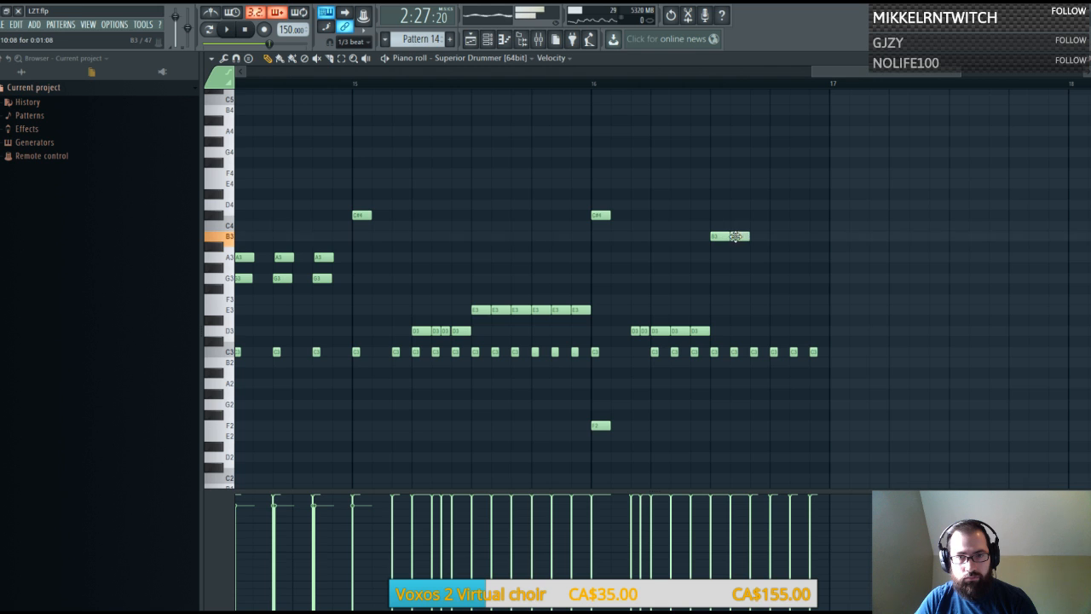
left_click(778, 257)
left_click(796, 278)
left_click(817, 300)
key("space")
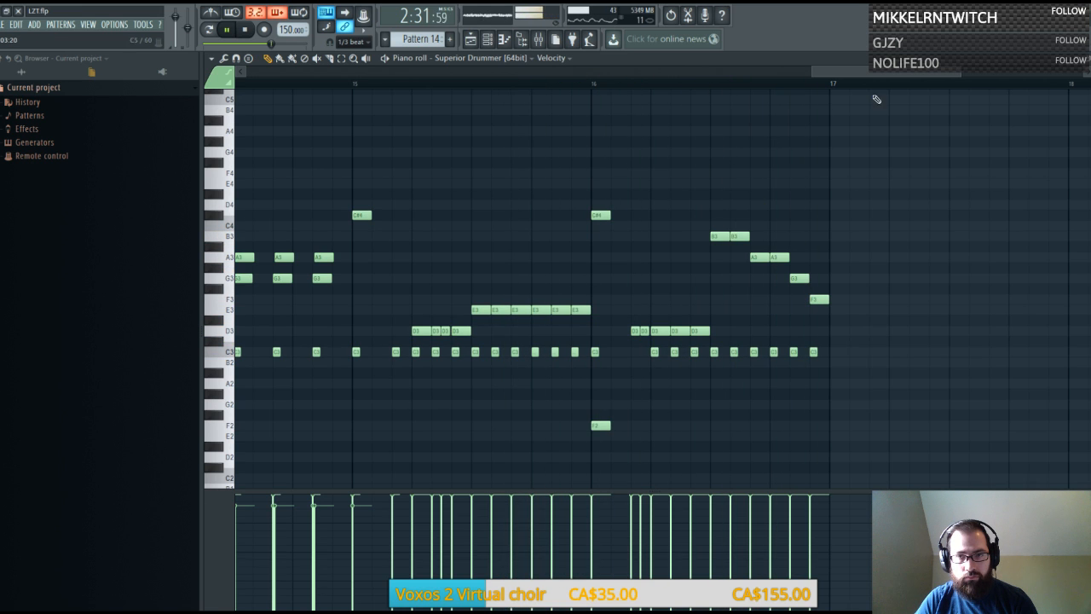
Return to the Playlist with the full arrangement in view and play the whole song from the beginning
key("F6")
key("F5")
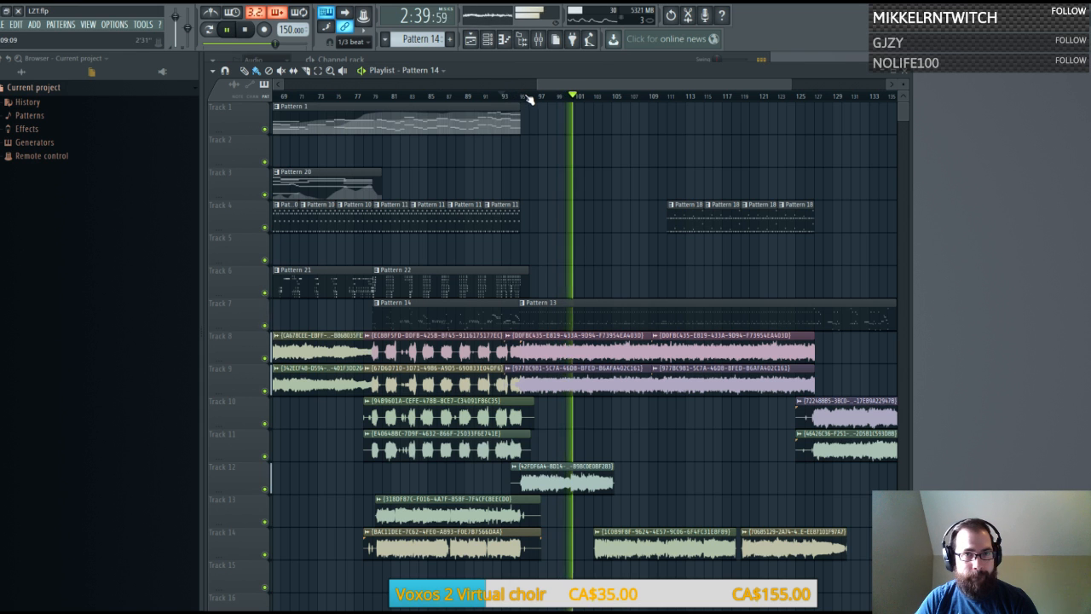
scroll(529, 98, "down", 2)
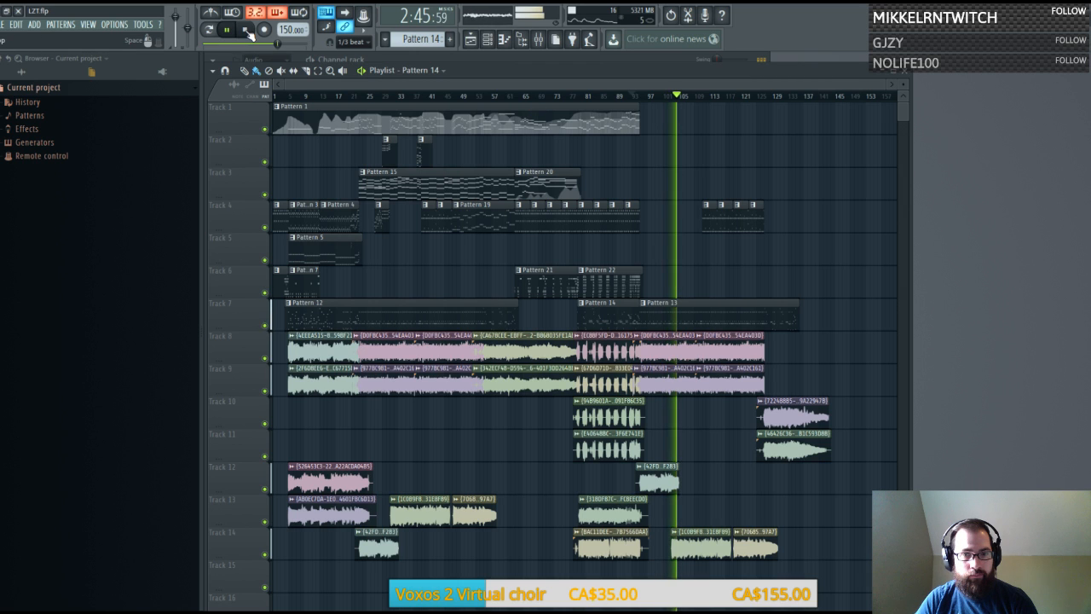
left_click(246, 29)
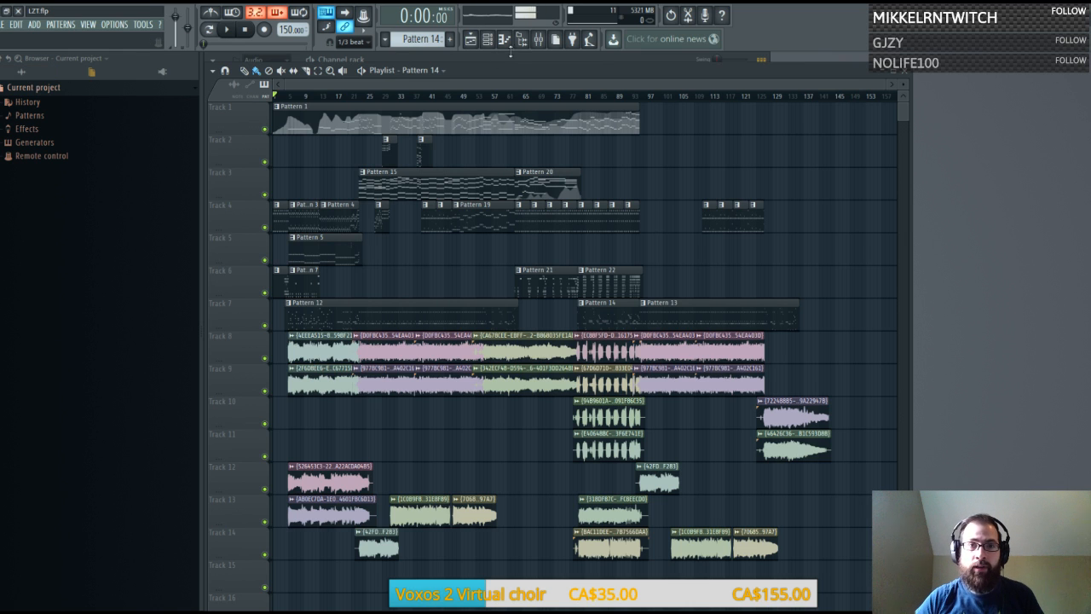
left_click(539, 40)
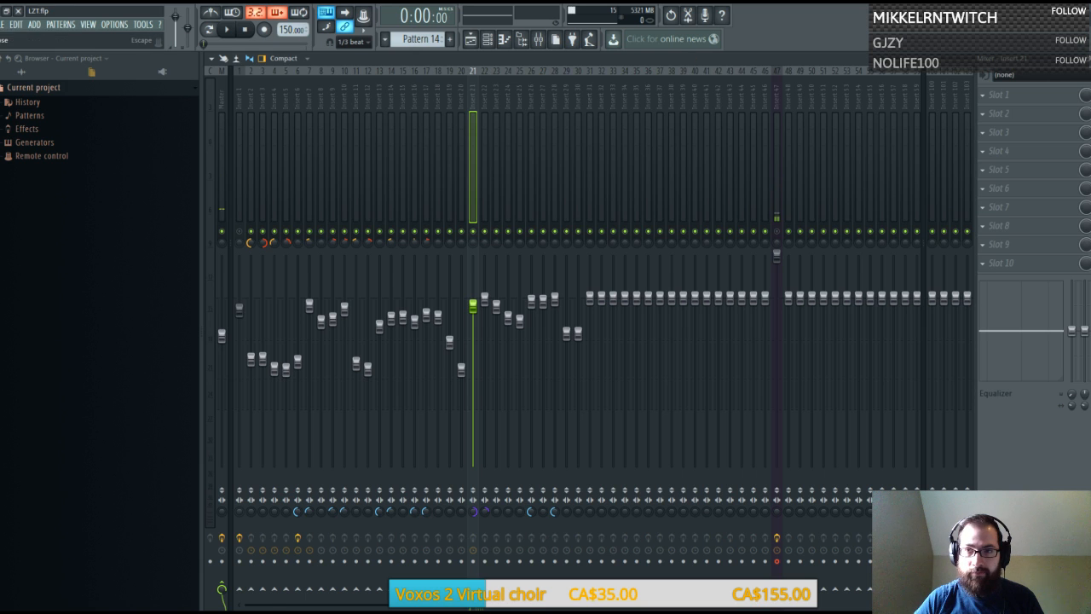
key("F9")
left_click(227, 30)
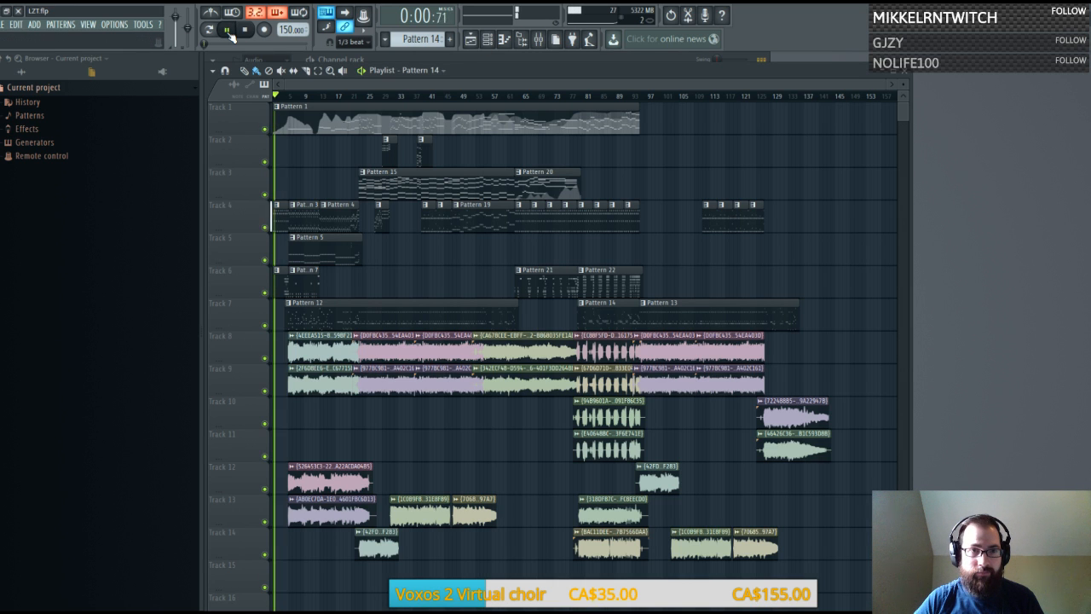